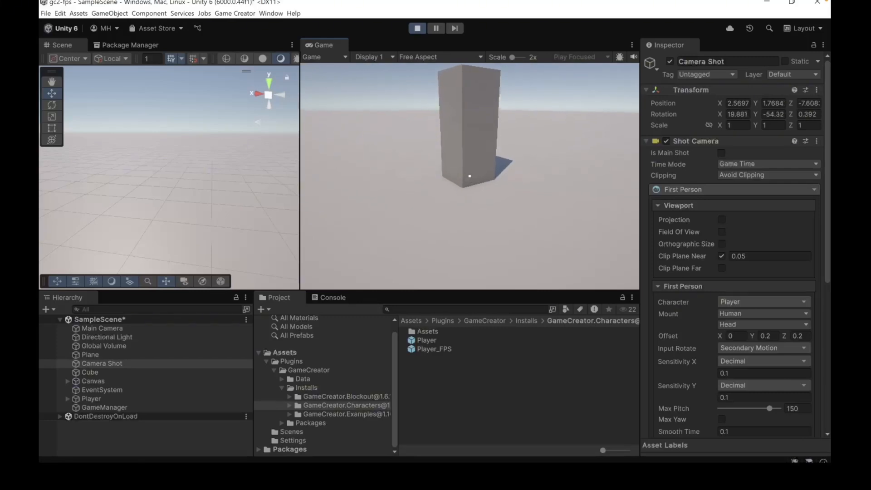
- Walk the player around the tall cube in play mode to examine the first-person view from several sides
key(w)
key(w)
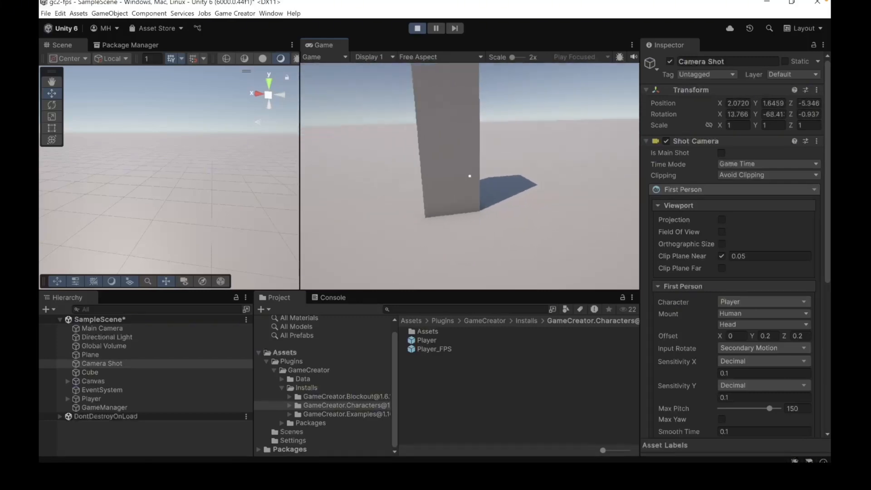
key(w)
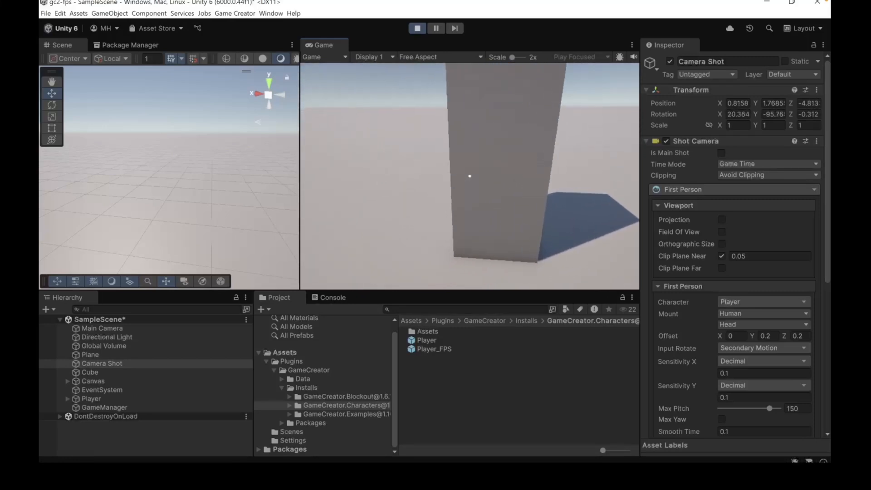
key(d)
key(d)
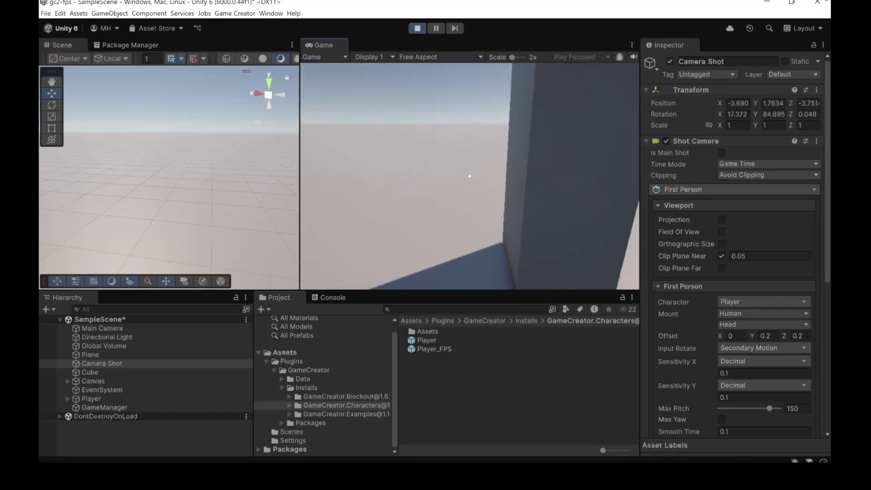
key(a)
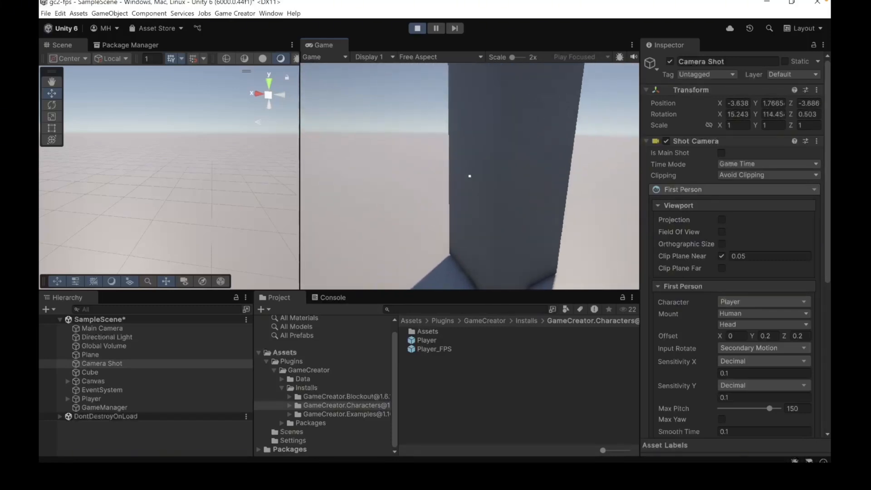
key(w)
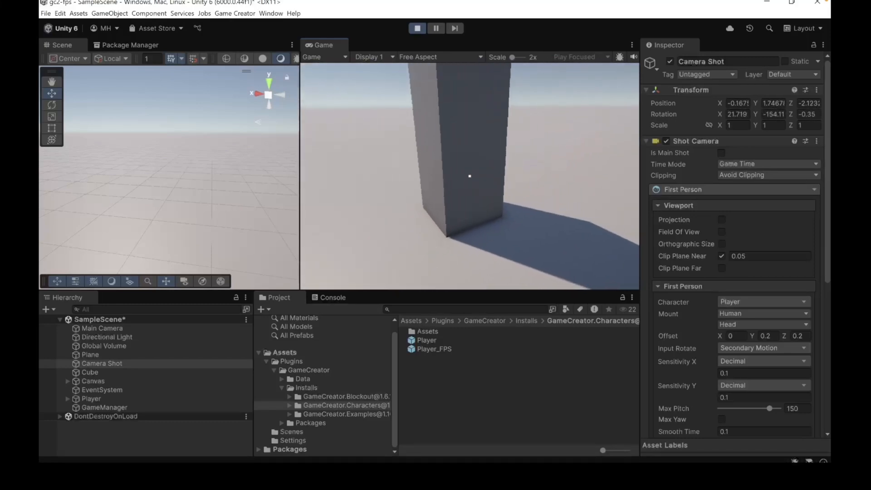
key(s)
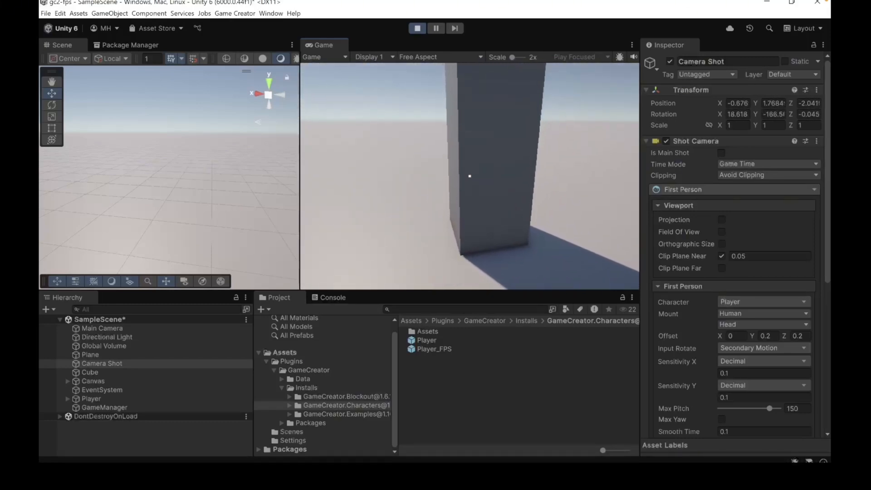
key(a)
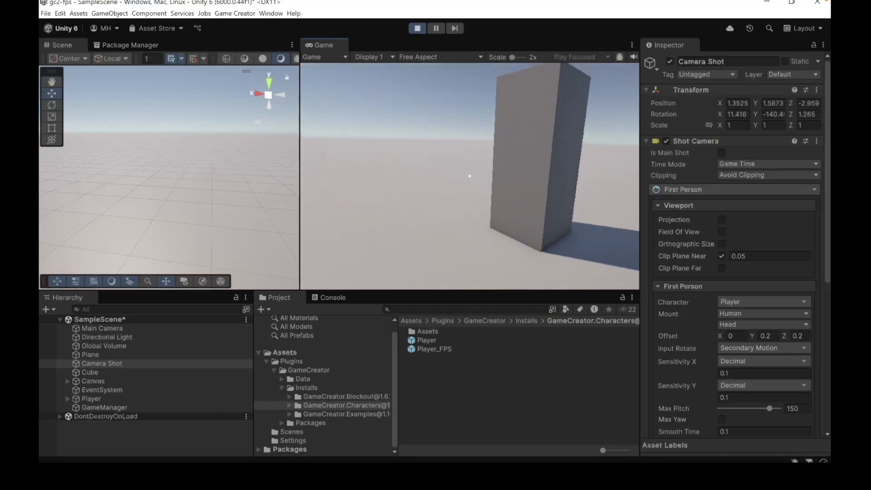
key(w)
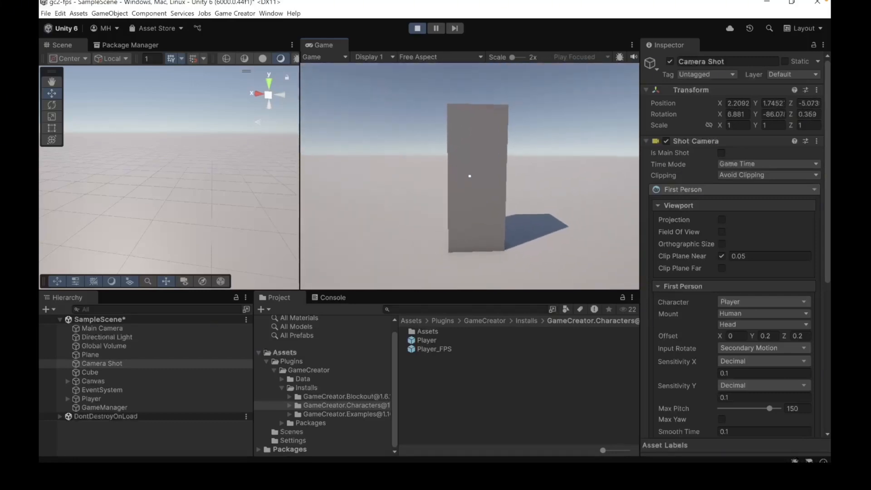
- Walk the player against the cube's face and back away to check the first-person camera for clipping
key(w)
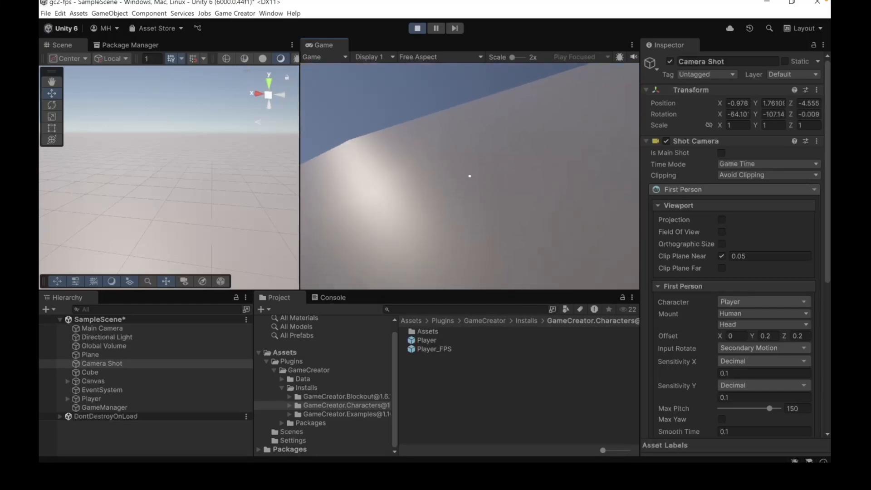
key(s)
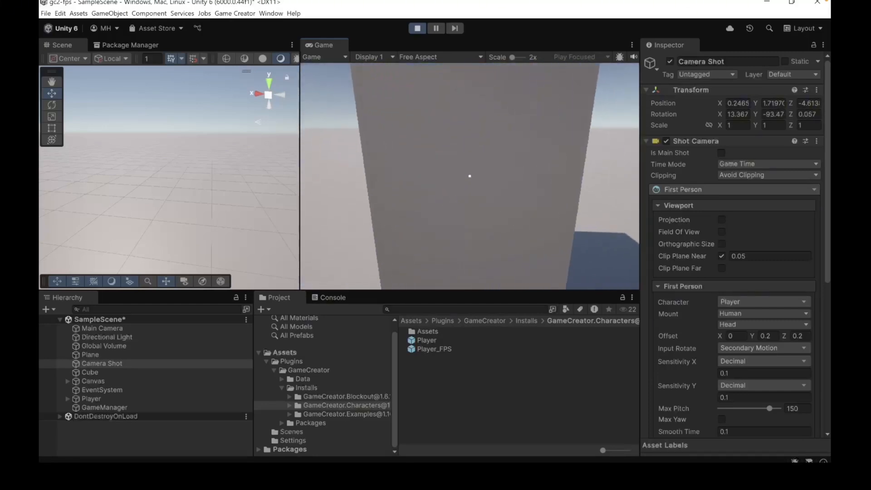
key(w)
key(s)
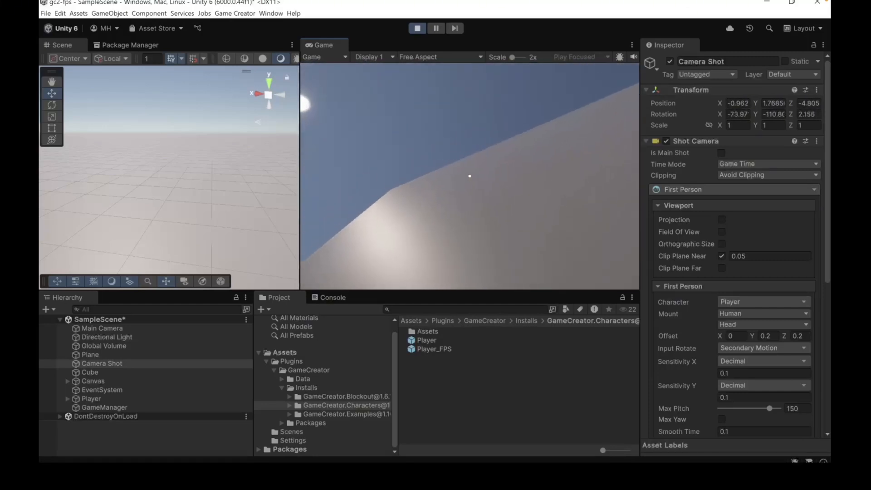
key(s)
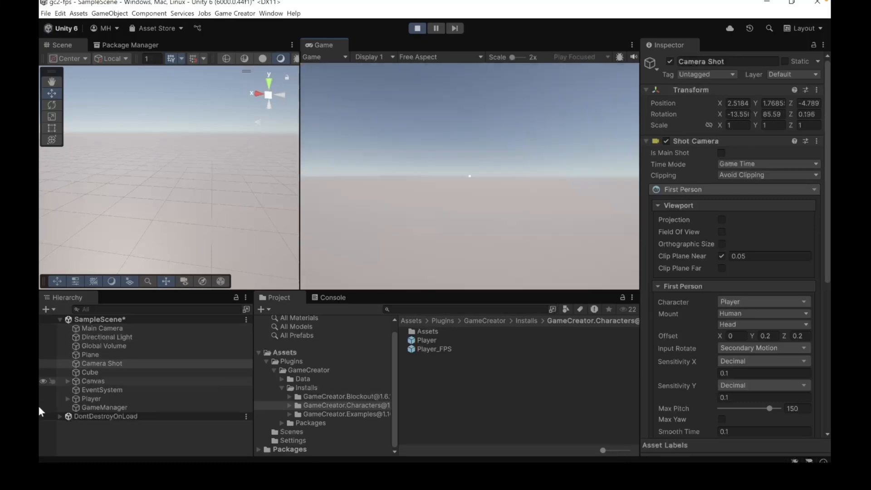
- Expand the Player's Motion settings and set its Radius to 0.35 while the game is running
click(86, 397)
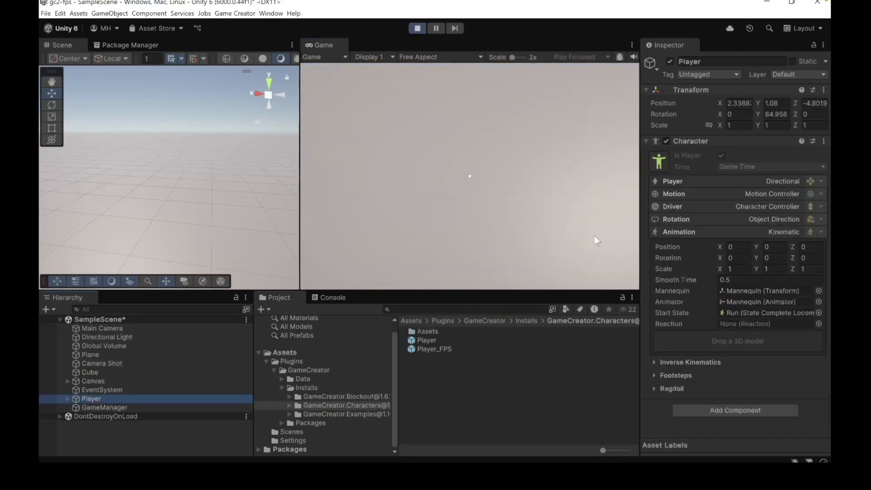
click(676, 194)
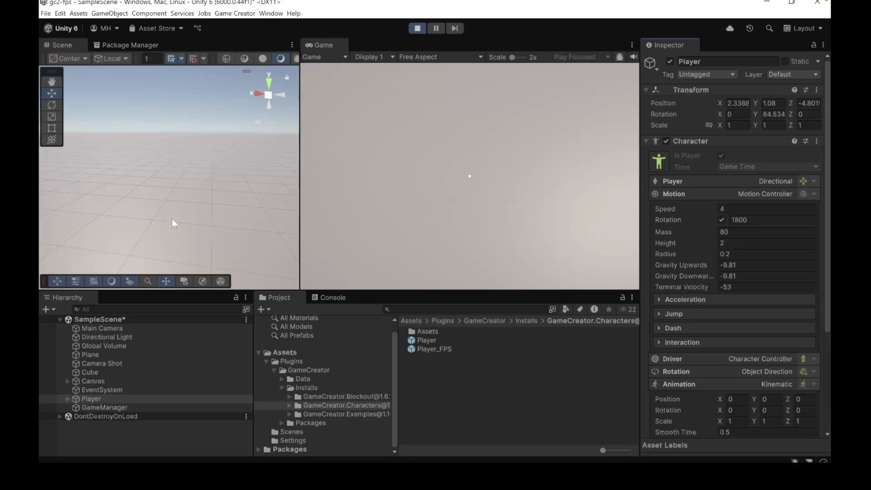
click(88, 398)
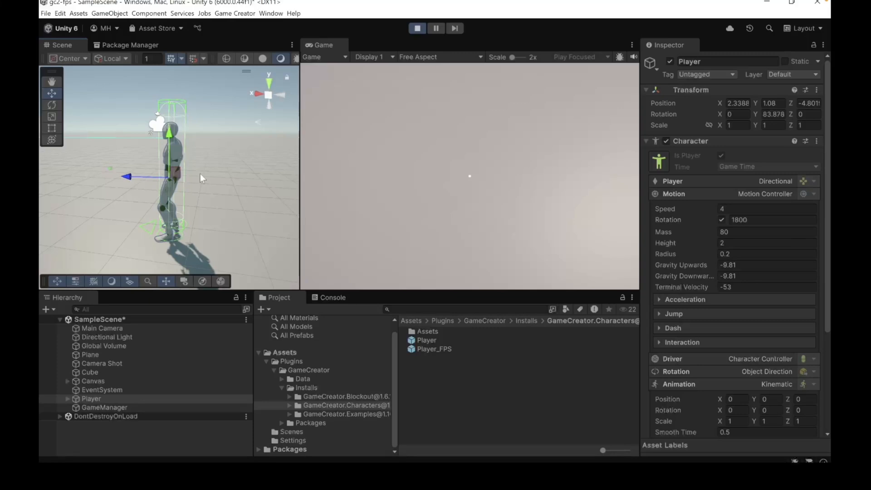
right_drag(197, 174, 270, 161)
key(w)
right_drag(193, 179, 317, 189)
key(a)
key(e)
key(d)
key(a)
key(s)
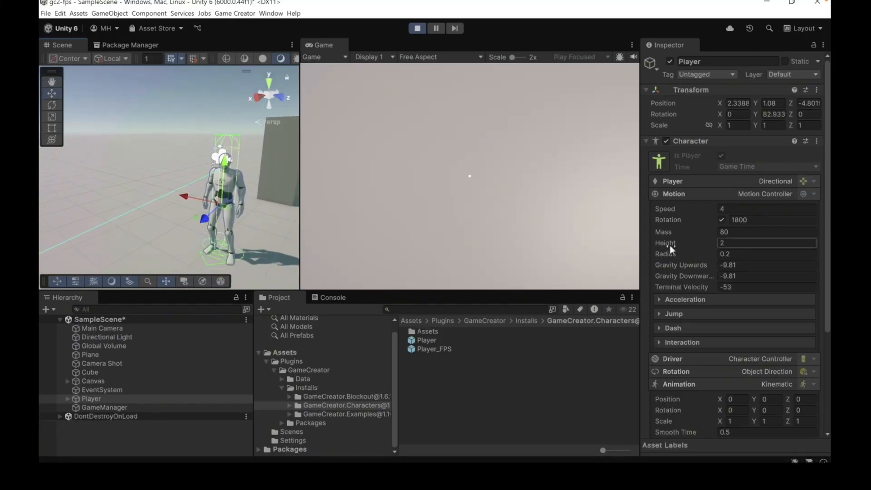
drag(666, 254, 669, 254)
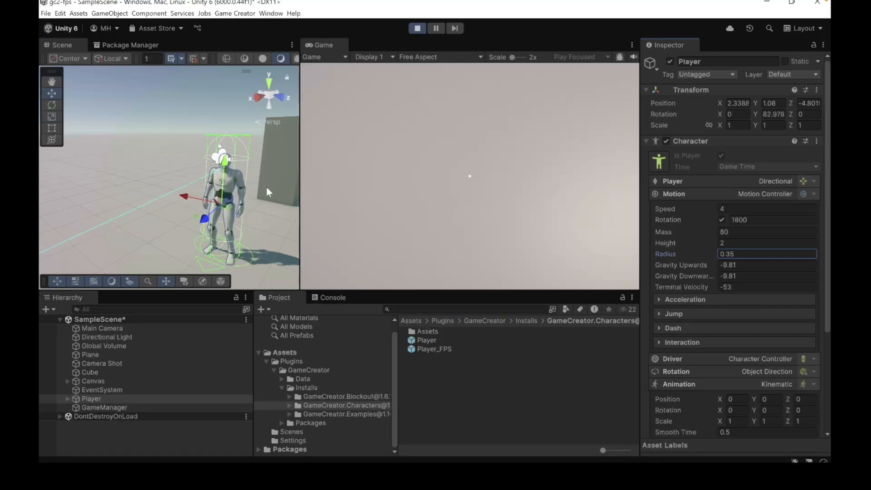
- Inspect the Player's collision capsule from the side and front in the Scene view, and widen the Game view
alt+drag(244, 191, 158, 197)
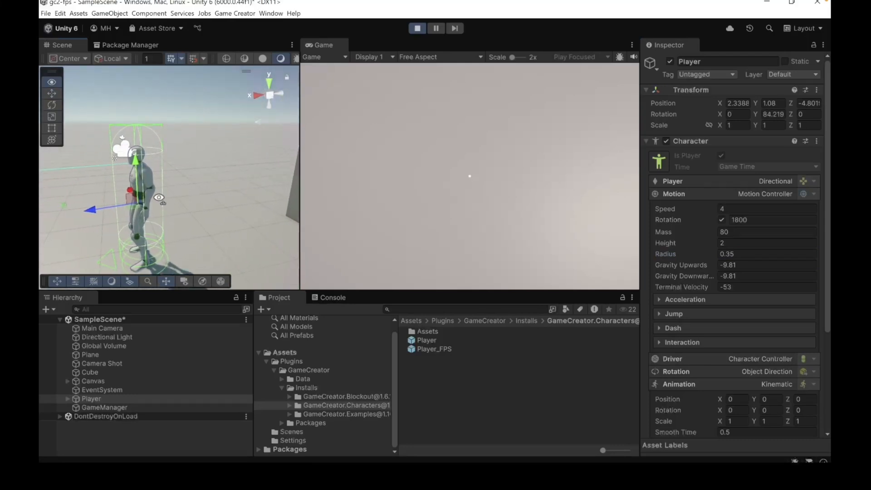
right_drag(159, 198, 325, 178)
key(a)
alt+drag(168, 195, 203, 194)
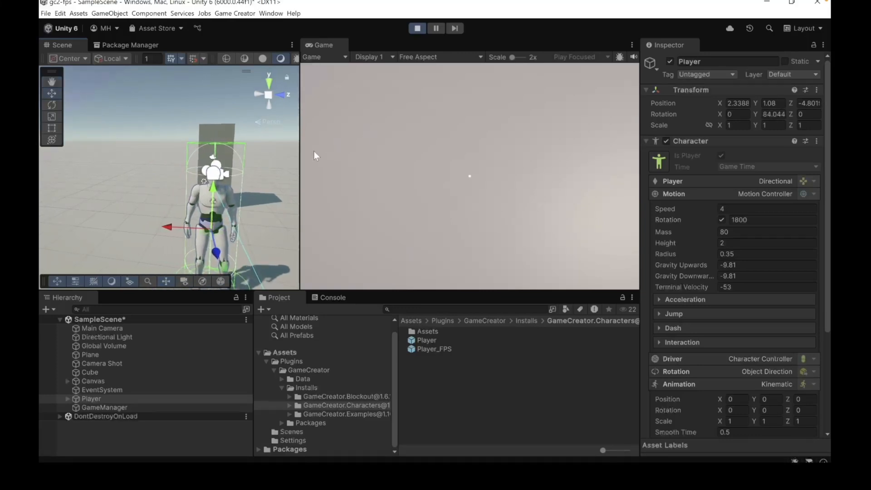
drag(299, 154, 274, 154)
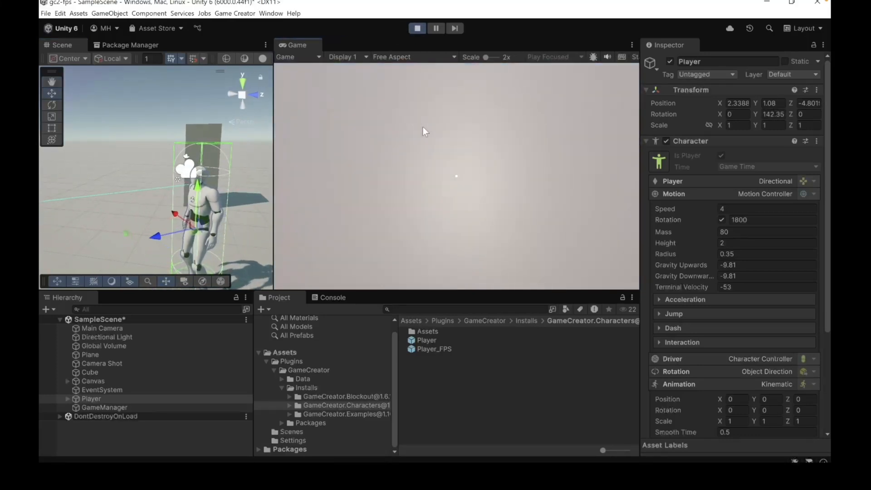
- Walk the player up to different sides of the cube to test the new radius at close range
key(w)
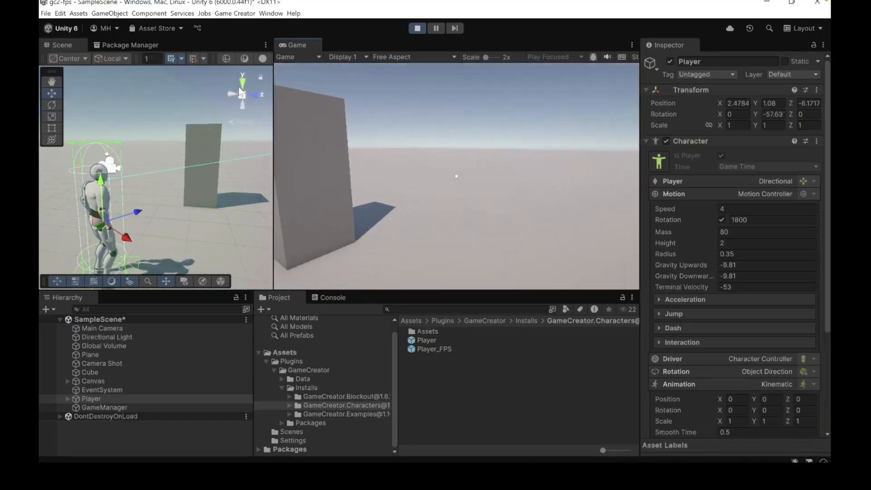
key(w)
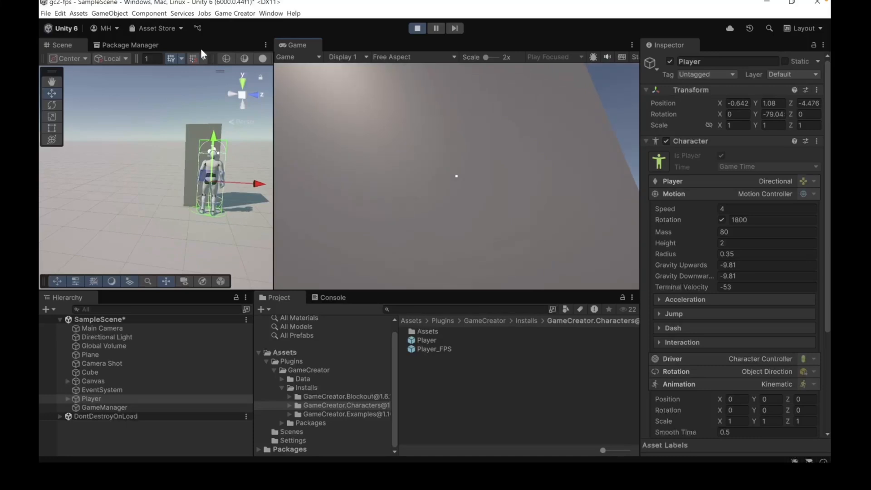
key(w)
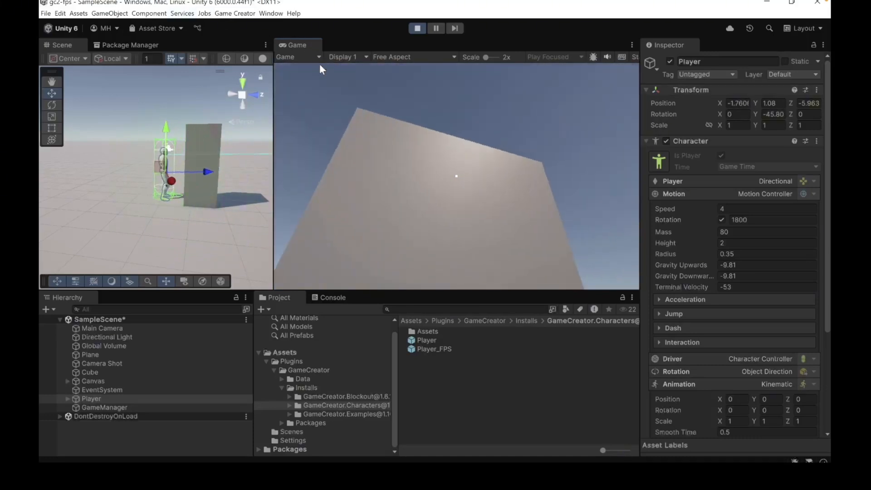
key(w)
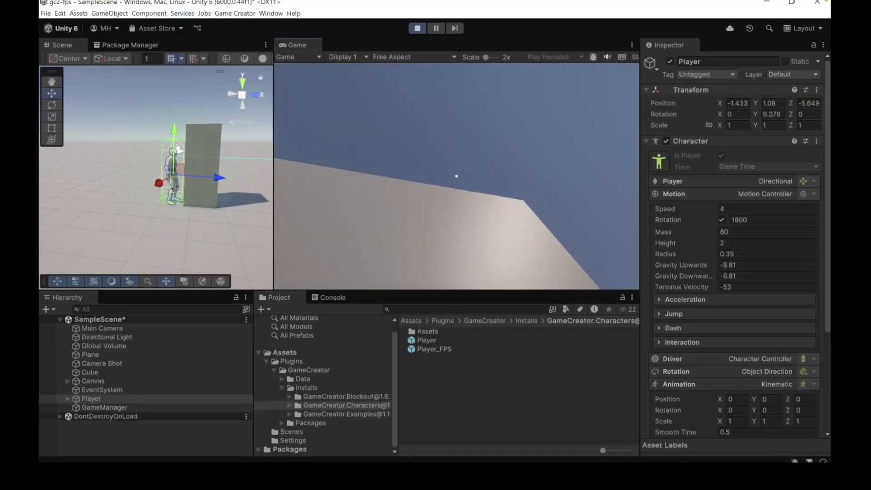
key(s)
key(w)
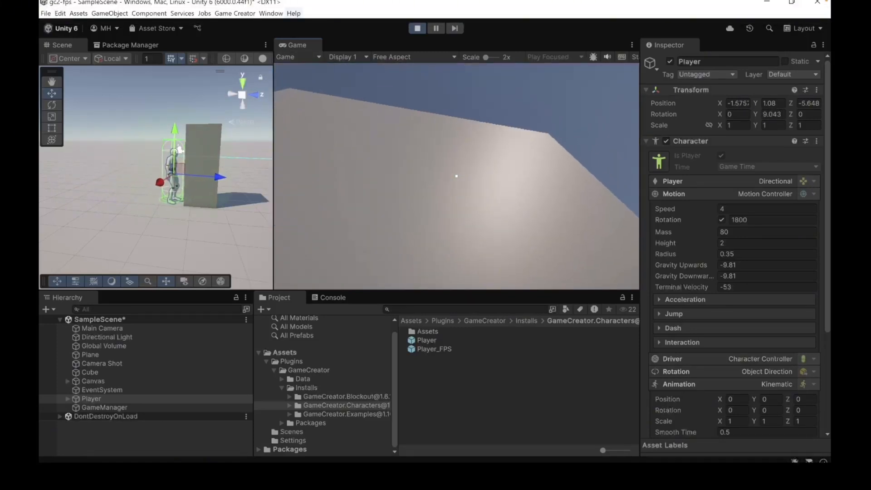
key(s)
key(d)
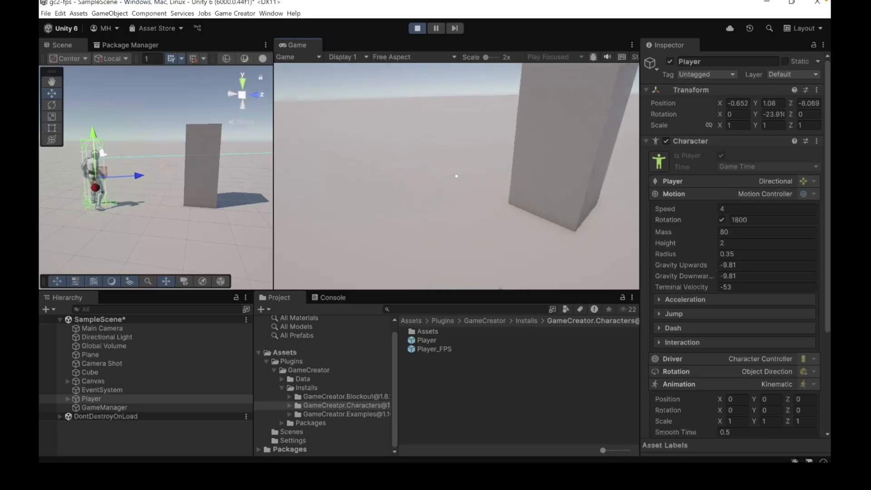
key(s)
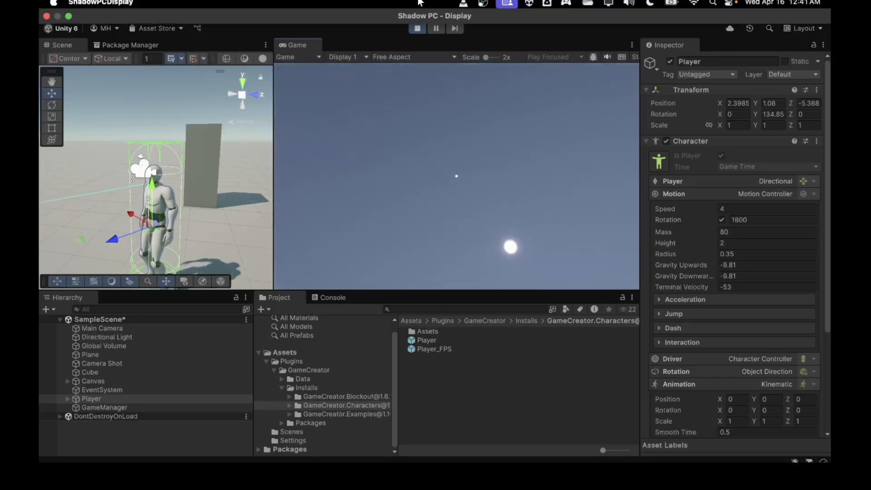
- Stop play mode and set the Player's Motion Radius to 0.35 in the scene
click(417, 34)
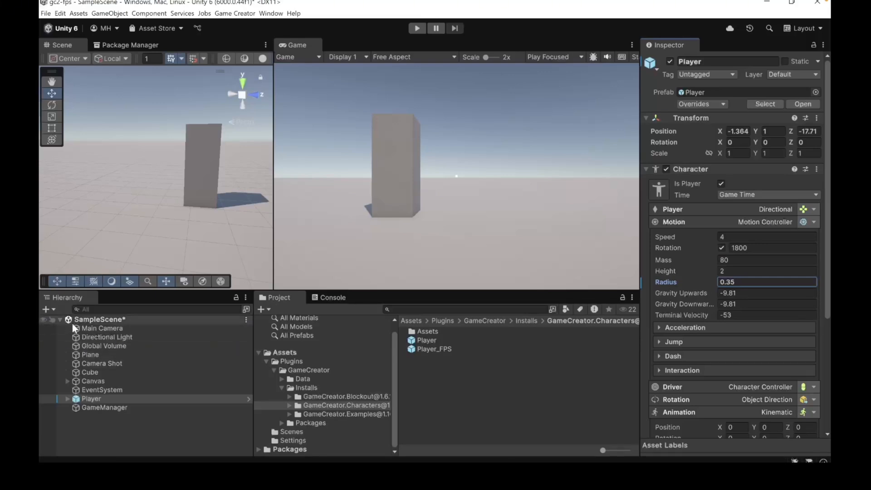
- Add a 3D sphere to the scene and lower it to about Y 0.397 so it sits on the plane
click(47, 309)
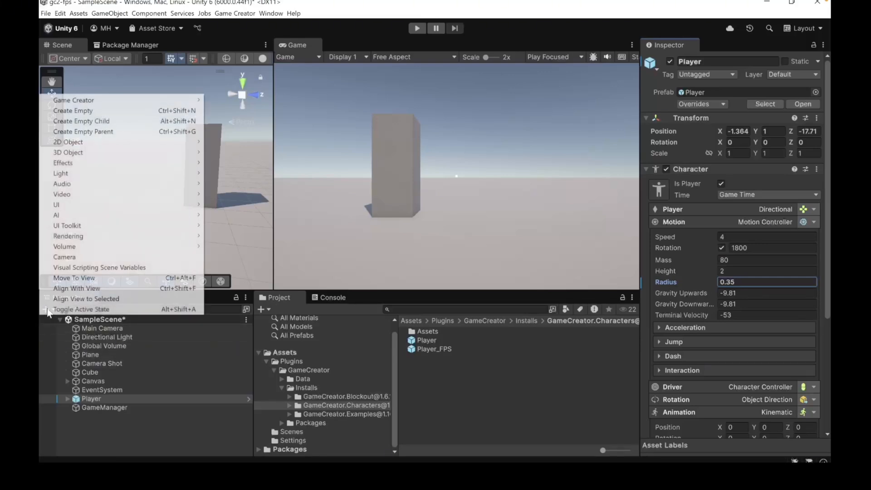
mouse_move(105, 155)
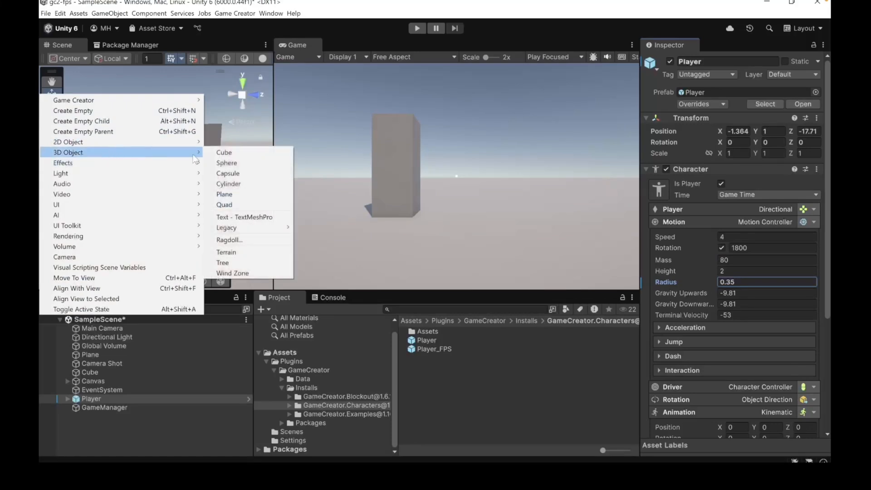
click(236, 163)
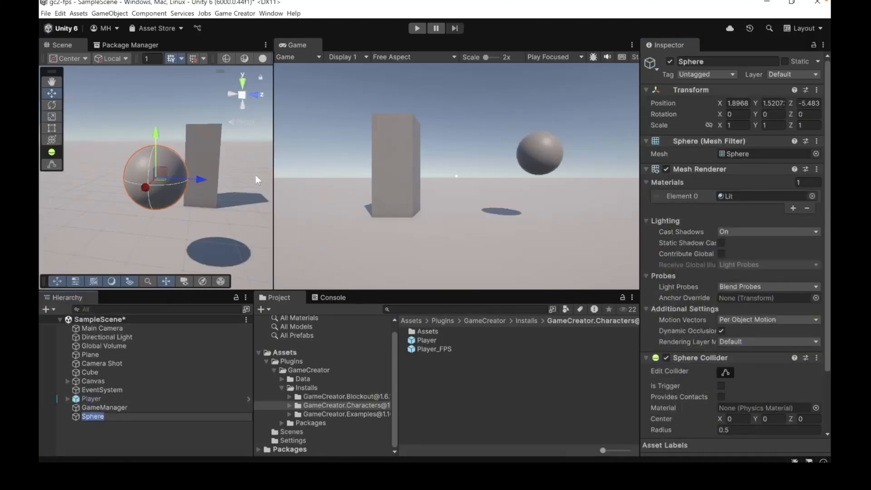
drag(157, 132, 149, 200)
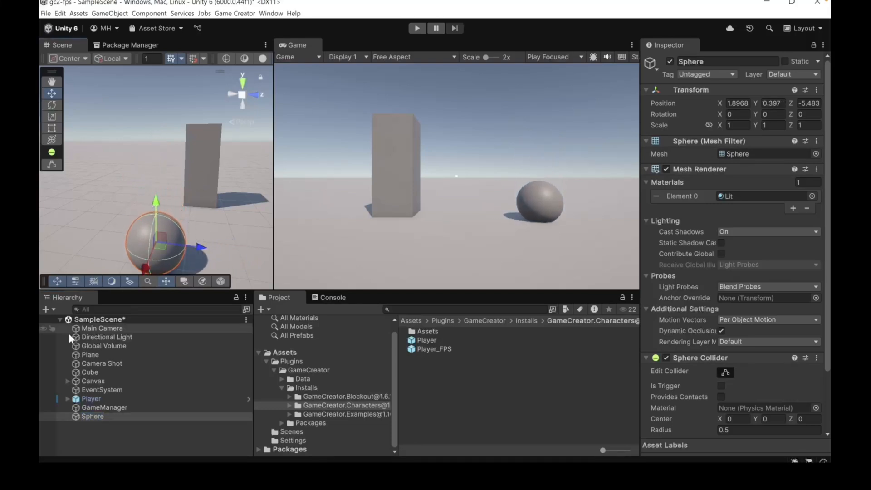
scroll(103, 255, down, 5)
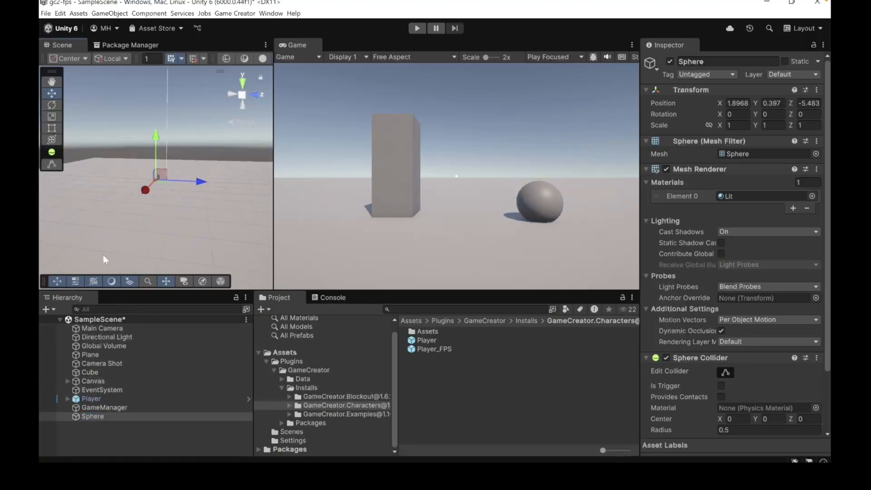
scroll(103, 256, up, 2)
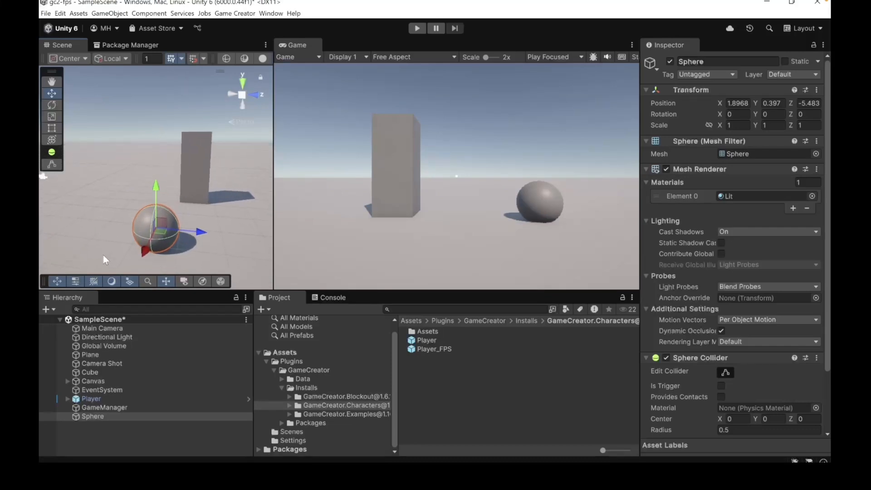
- Set the Player's position to X 0 and Z 0, and the sphere's position to X 0, Y 0.5, Z 0
click(93, 400)
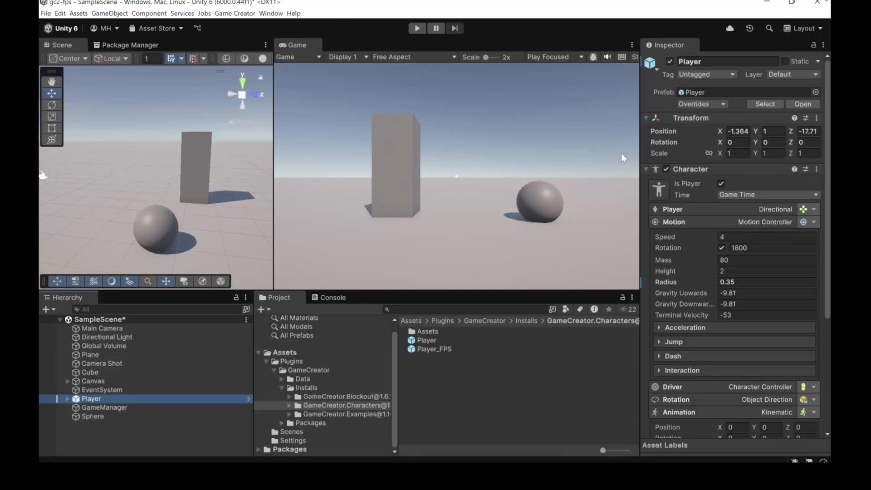
click(736, 132)
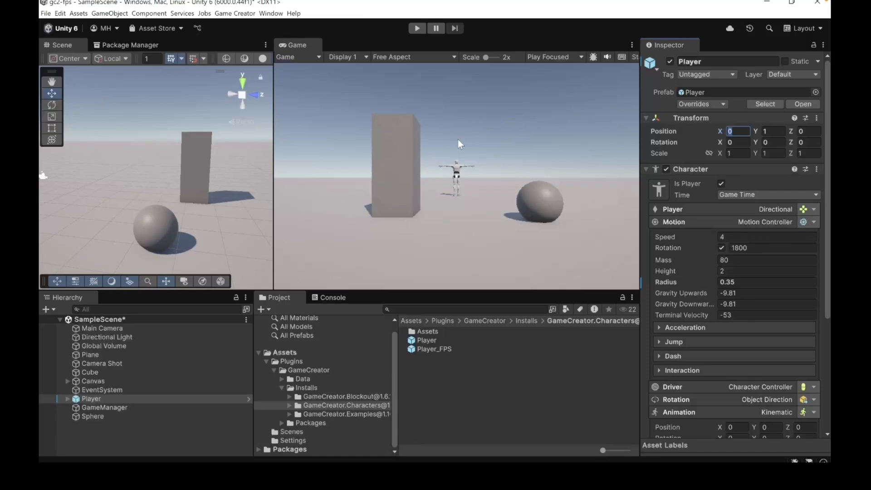
click(154, 227)
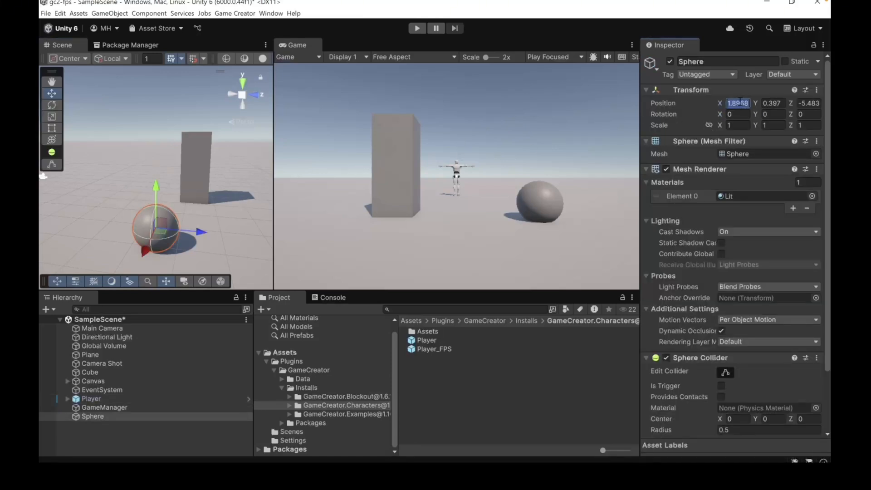
text(0)
key(Tab)
text(0)
key(Tab)
text(0)
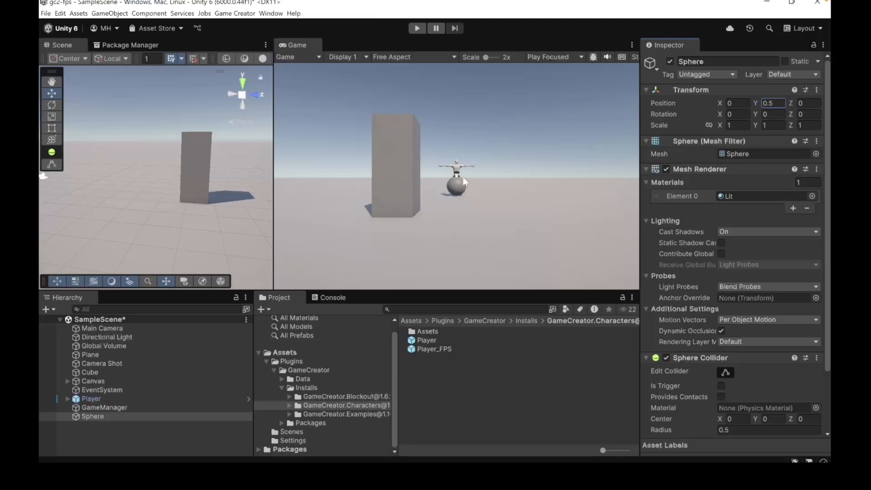
- Move the sphere out beside the Player's outstretched hand, to about X 0.811, Y 1.039, Z -0.378
key(f)
scroll(161, 189, down, 5)
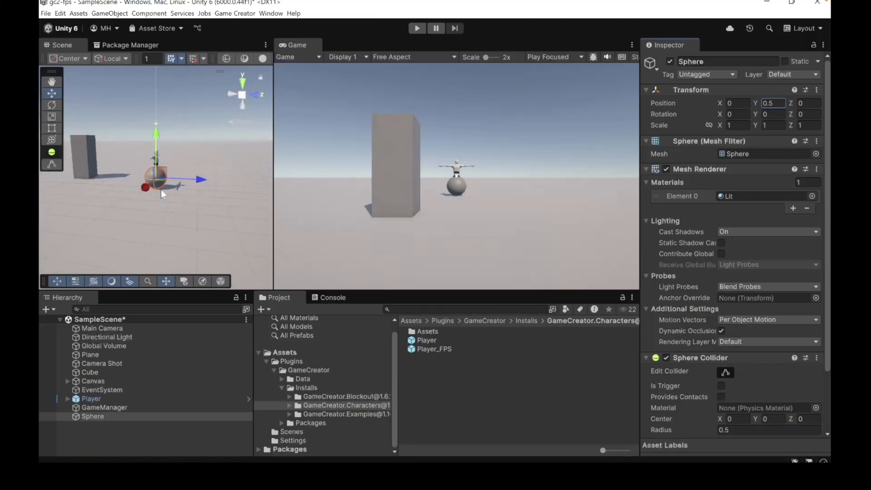
scroll(160, 189, up, 3)
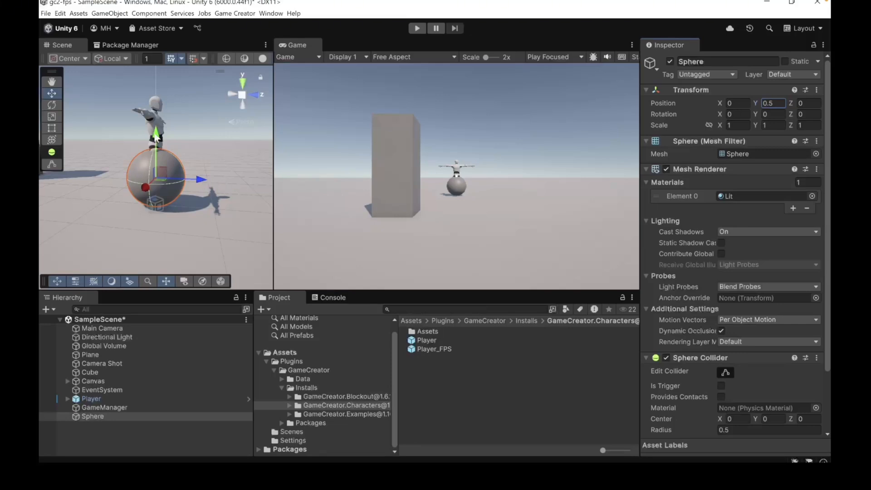
drag(154, 137, 149, 99)
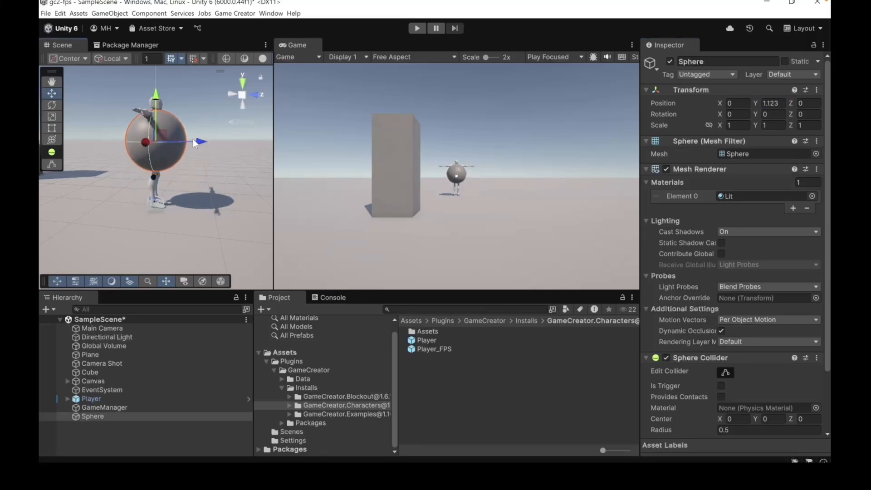
drag(201, 143, 181, 142)
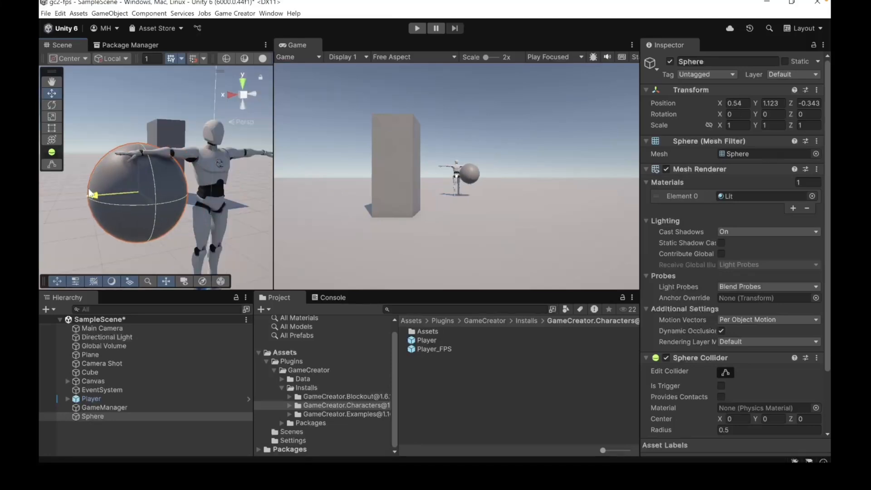
drag(95, 189, 79, 190)
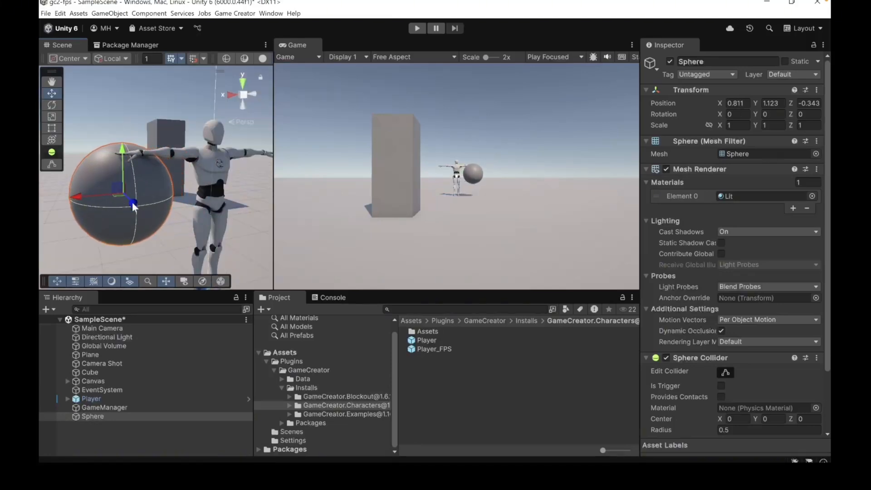
drag(134, 207, 133, 205)
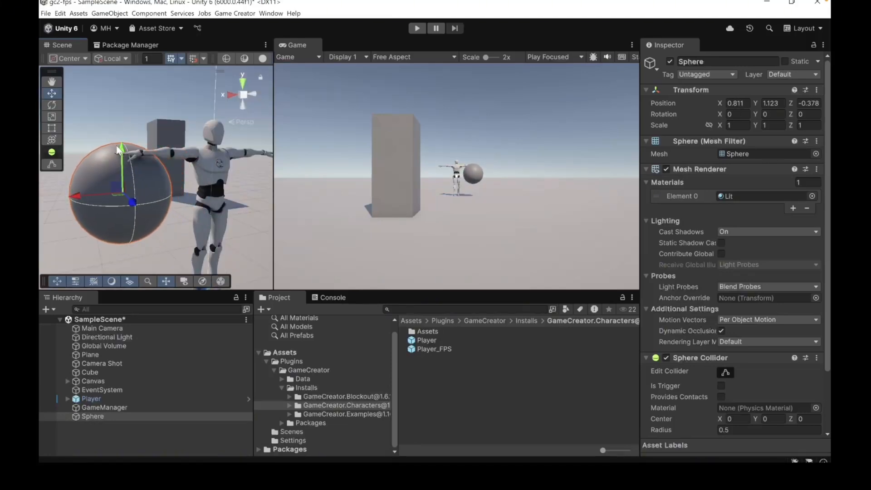
click(118, 157)
click(116, 169)
drag(121, 154, 125, 157)
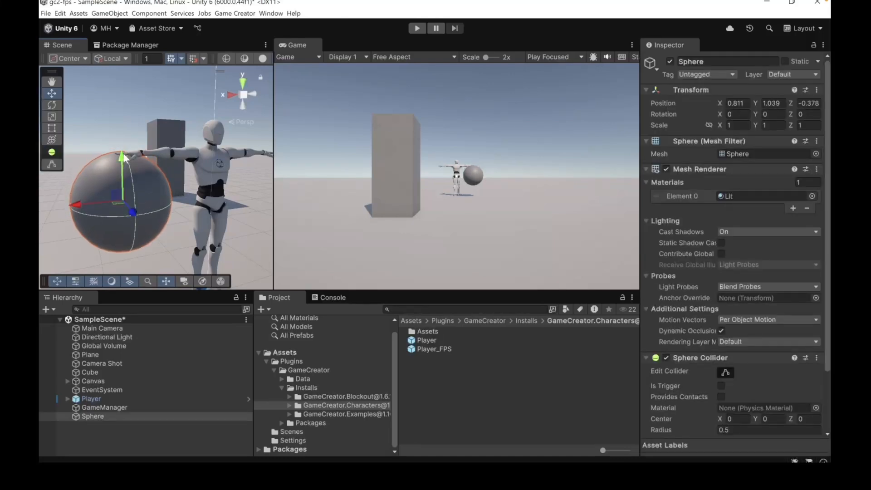
- Enable constrained proportions for the sphere's scale and set it to 0.2 on all axes
click(708, 123)
click(728, 126)
click(719, 126)
drag(712, 125, 703, 124)
click(732, 125)
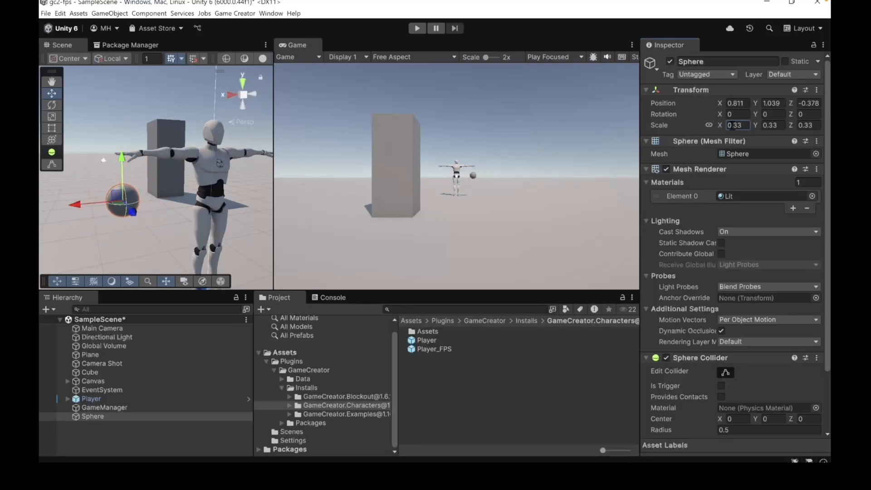
text(.2)
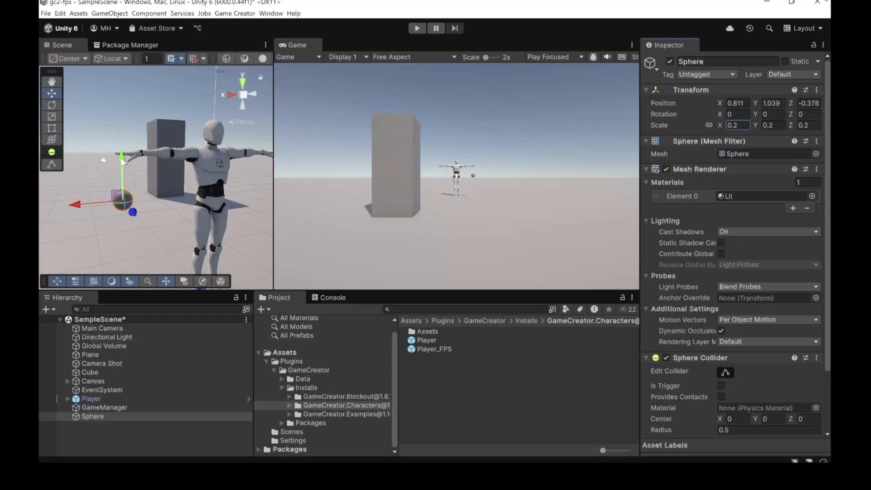
- Raise the sphere directly beneath the Player's palm, to about Y 1.432 and Z -0.097
drag(122, 160, 126, 119)
right_drag(136, 192, 157, 172)
key(w)
key(s)
drag(172, 177, 224, 185)
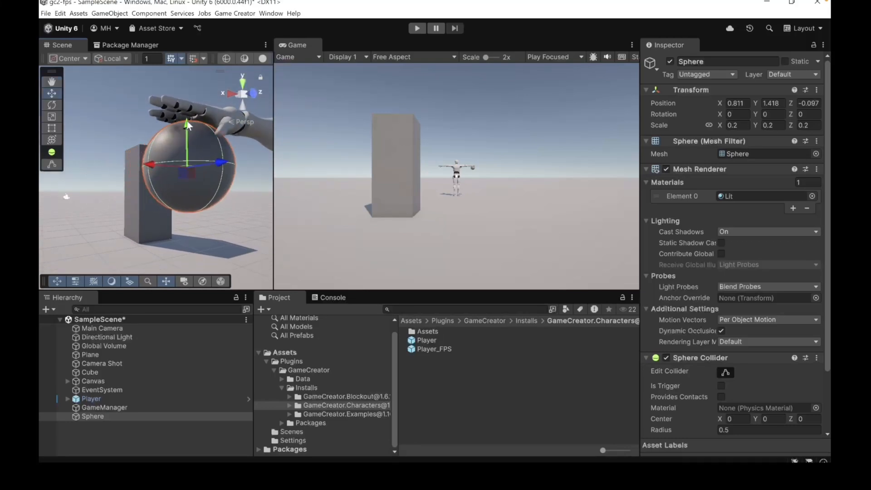
drag(187, 144, 187, 137)
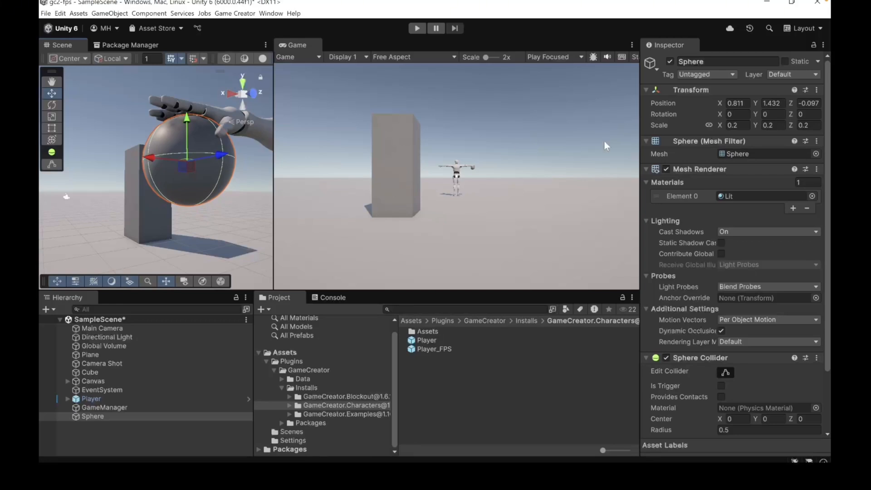
- Set the sphere's uniform scale to 0.1, compare its size with the hand, and position it at about X 0.824, Y 0.952
click(735, 126)
double_click(739, 124)
text(.1)
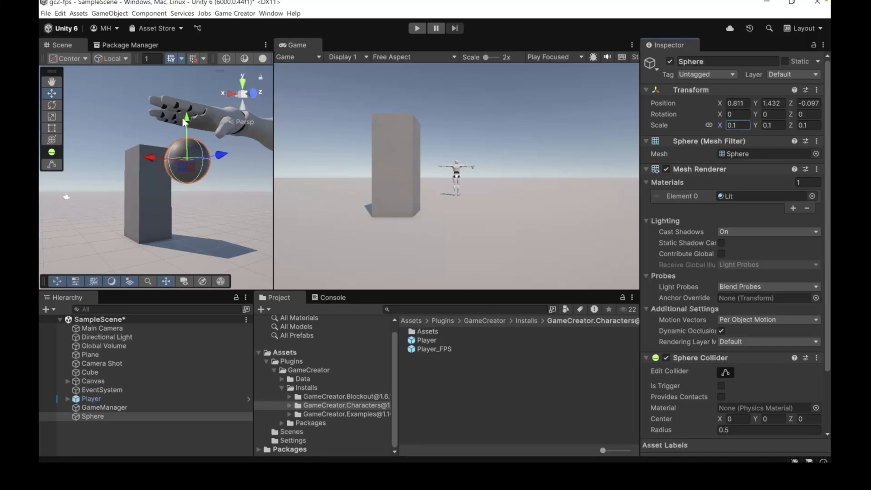
drag(184, 119, 191, 99)
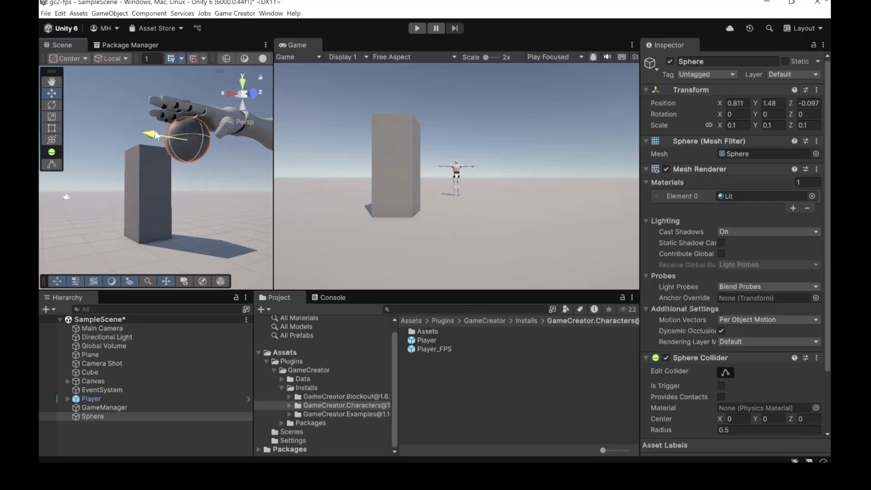
drag(155, 134, 150, 135)
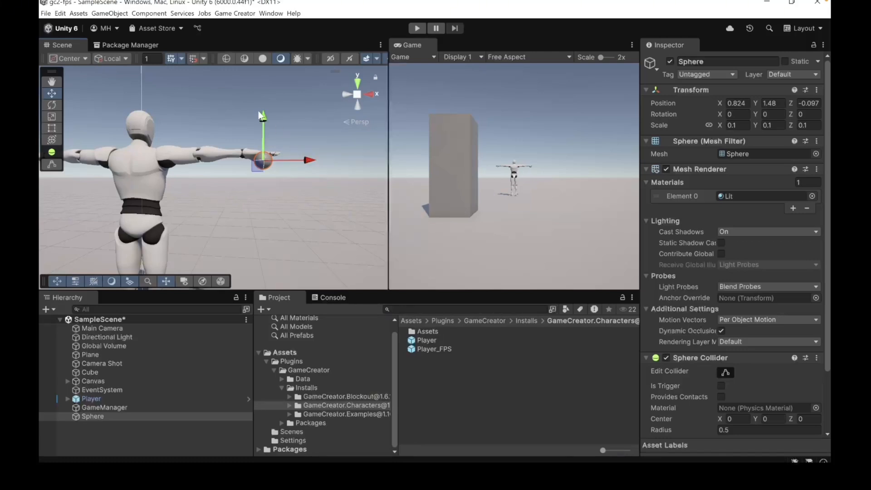
drag(261, 115, 273, 244)
- Create a folder named Materials in the project's Assets folder
click(290, 350)
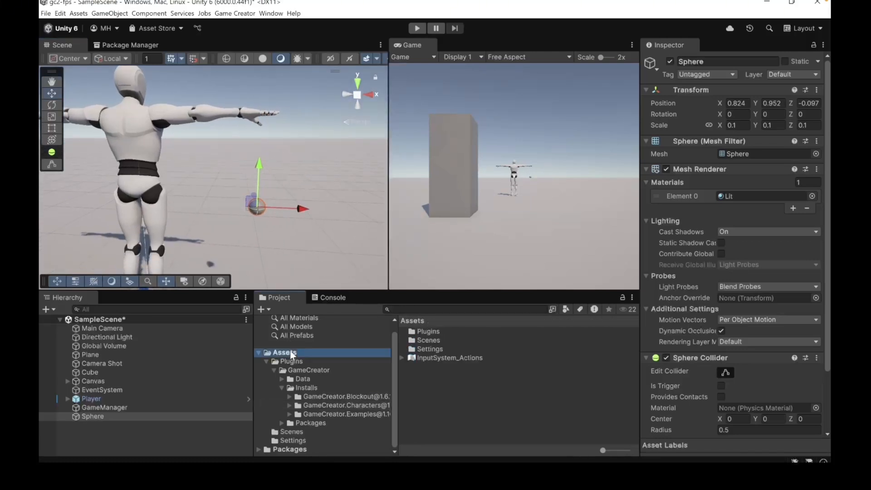
click(262, 309)
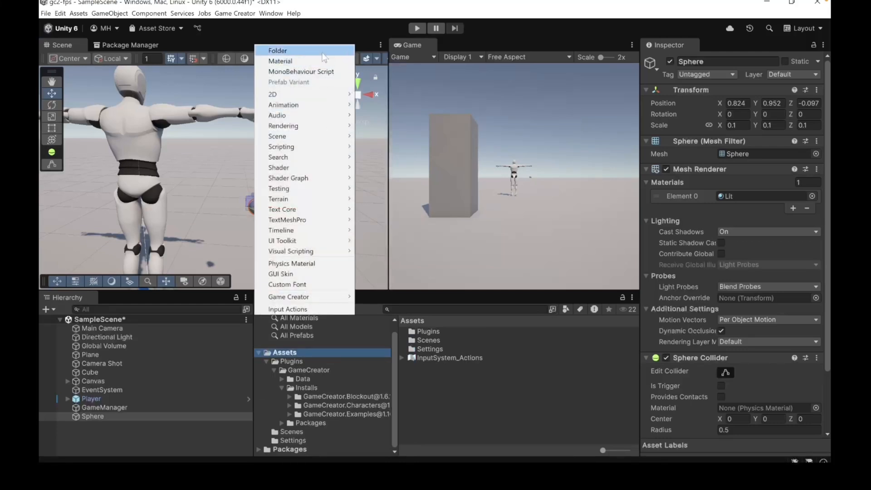
click(323, 51)
text(Ma)
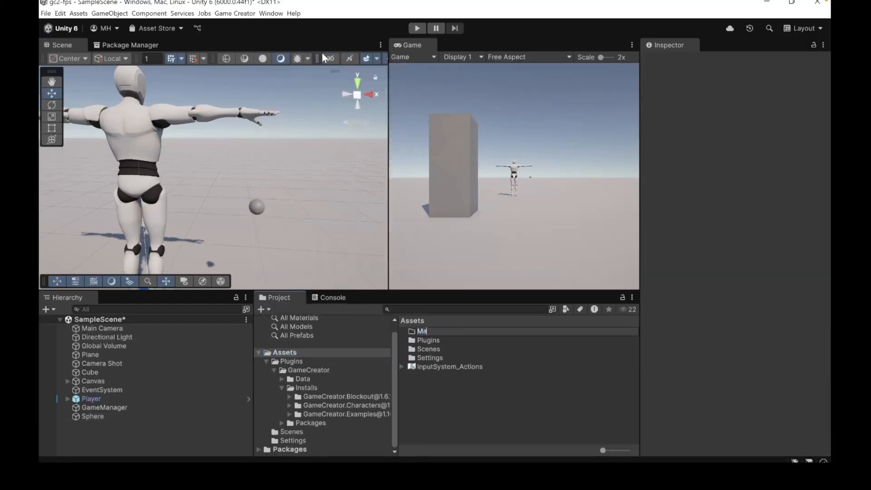
text(terials)
key(Return)
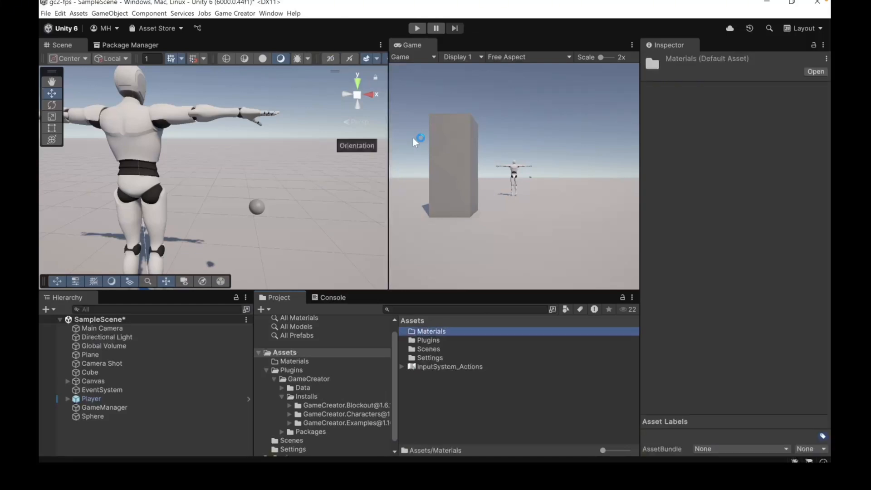
- Create a new material named Ball inside the Materials folder
click(430, 332)
double_click(429, 333)
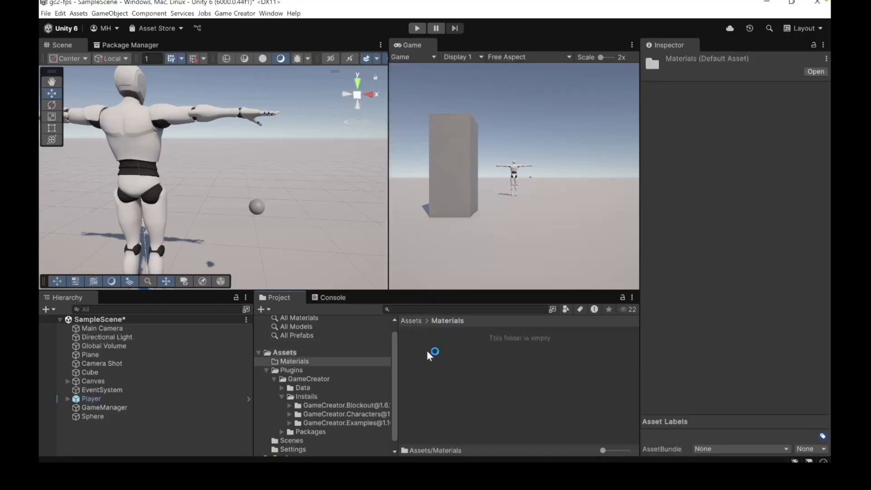
right_click(427, 350)
mouse_move(463, 94)
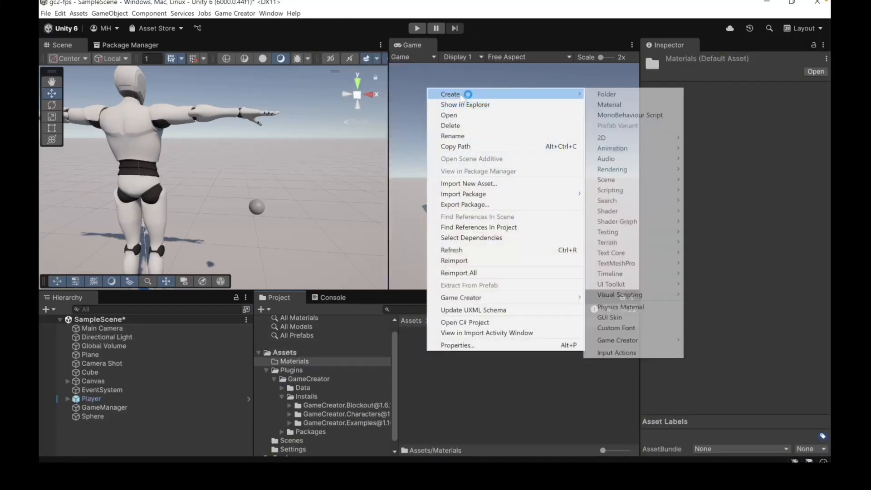
click(599, 108)
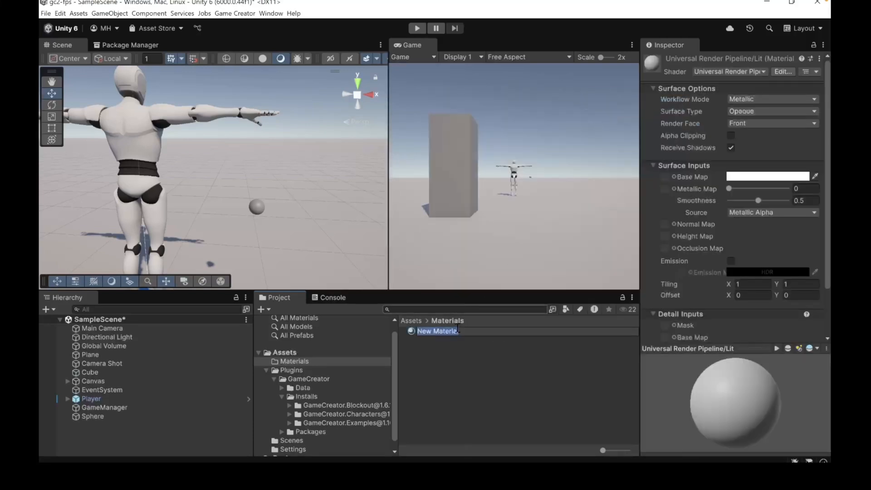
text(Bal)
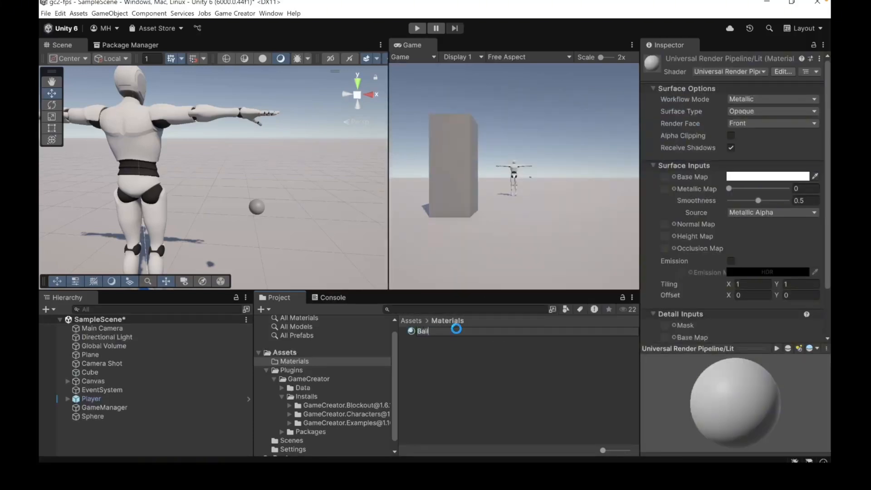
text(l)
key(Return)
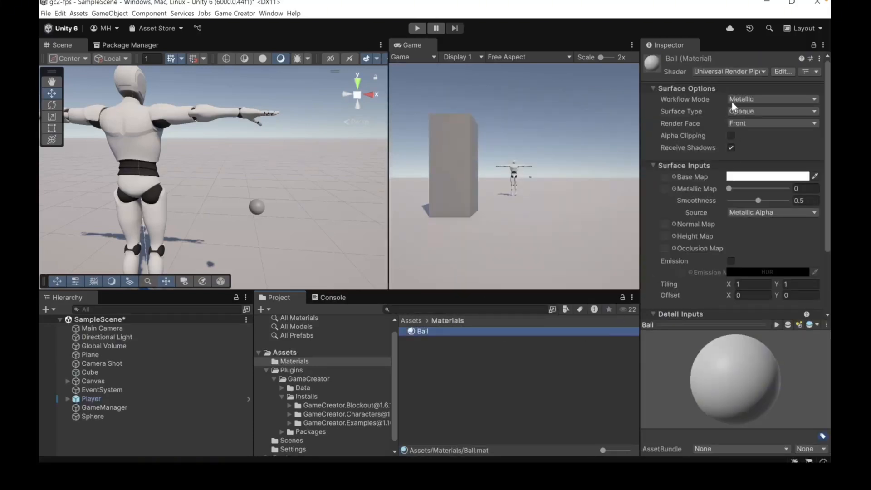
- Set the Ball material's Base Map colour to red (FF0000) and apply the material to the sphere
drag(641, 95, 575, 97)
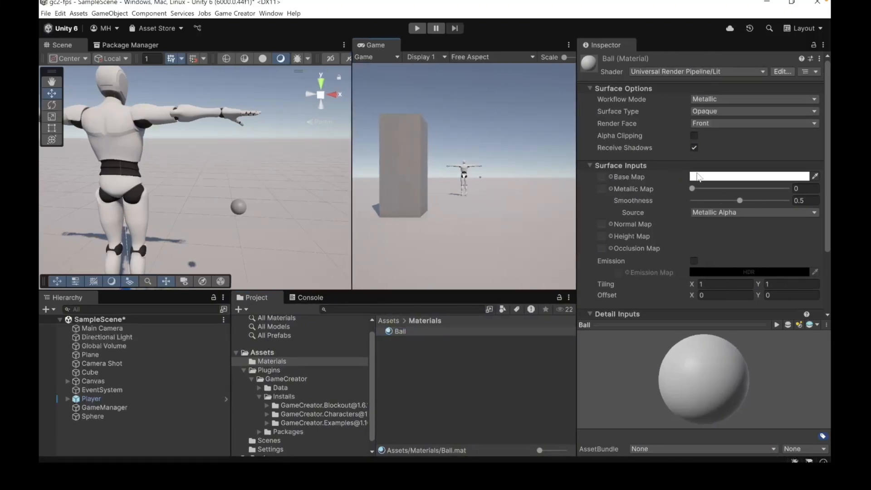
click(709, 176)
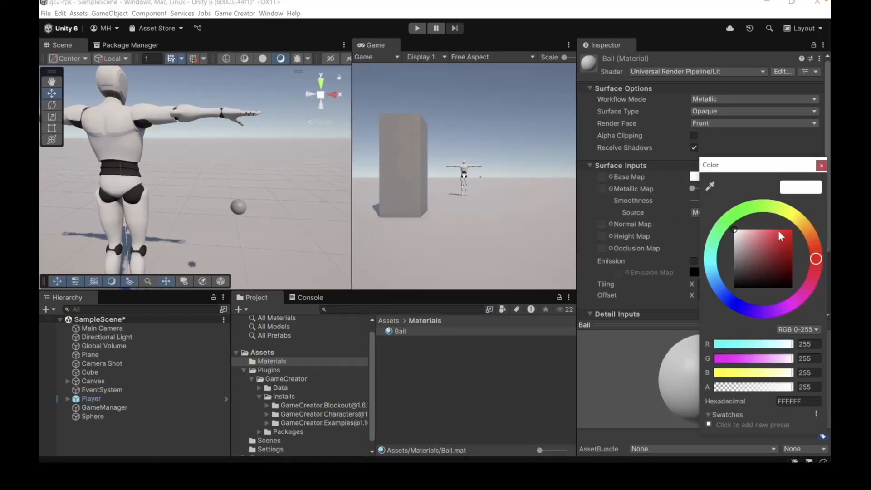
drag(782, 233, 802, 227)
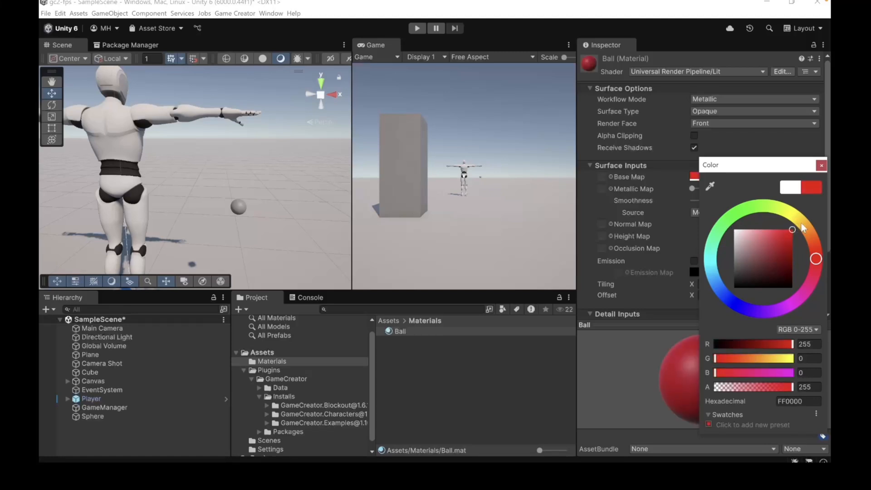
click(821, 166)
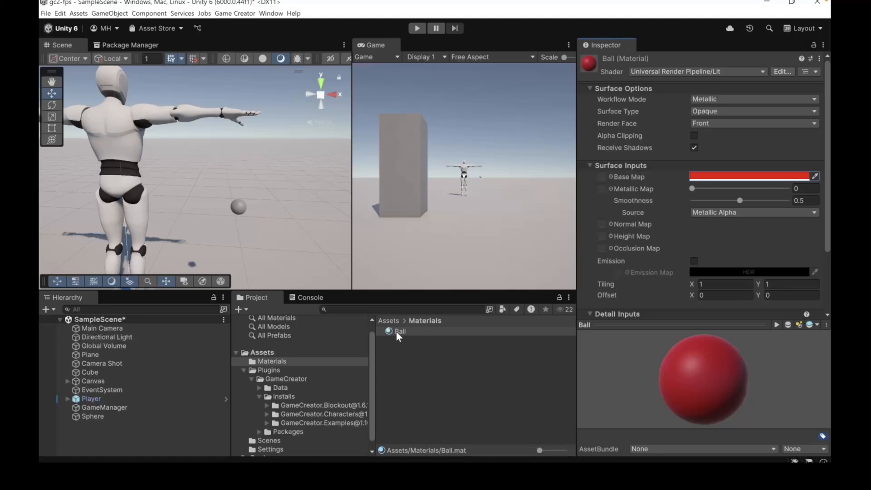
drag(396, 331, 125, 420)
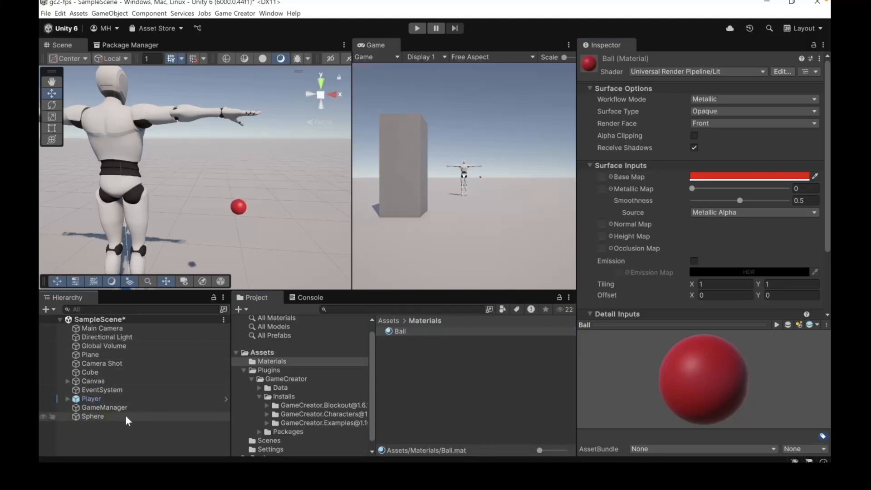
- Move the sphere down near the ground in front of the Player, to about Y 0.064 and Z 0.719
click(238, 208)
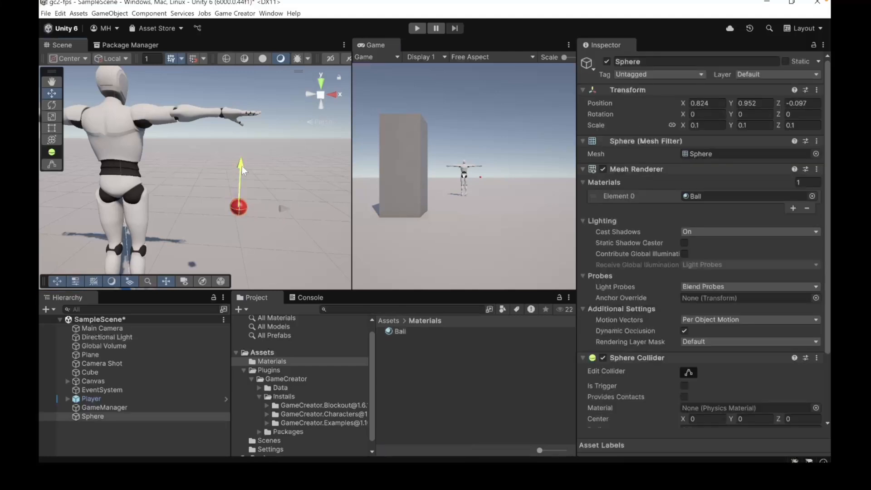
drag(241, 165, 230, 215)
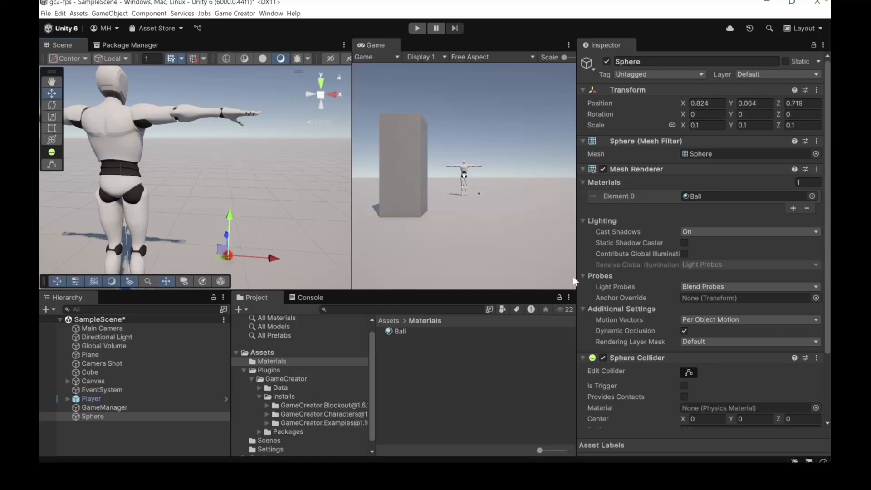
scroll(638, 287, down, 3)
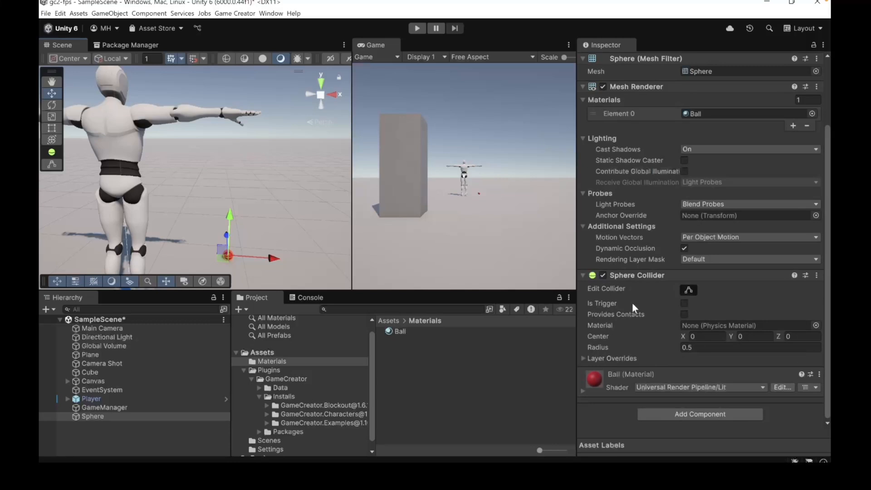
- Add a Rigidbody component to the Sphere and set its Linear Damping to 0.5
click(649, 412)
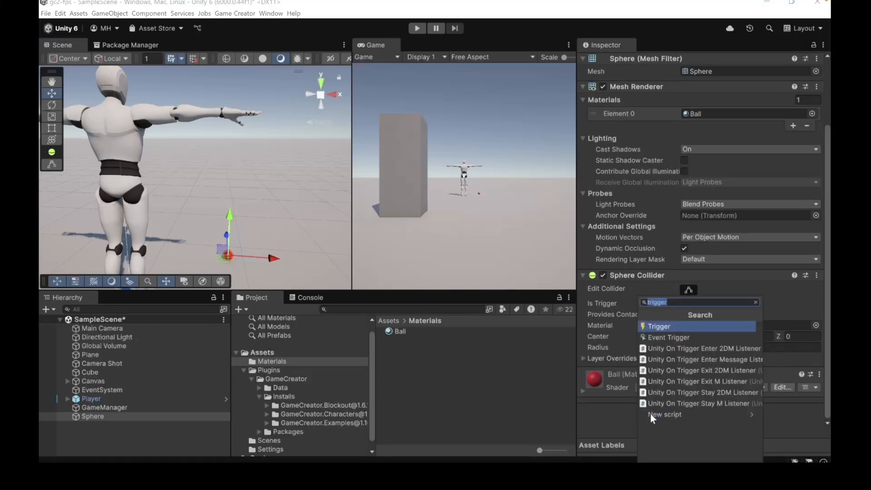
text(rig)
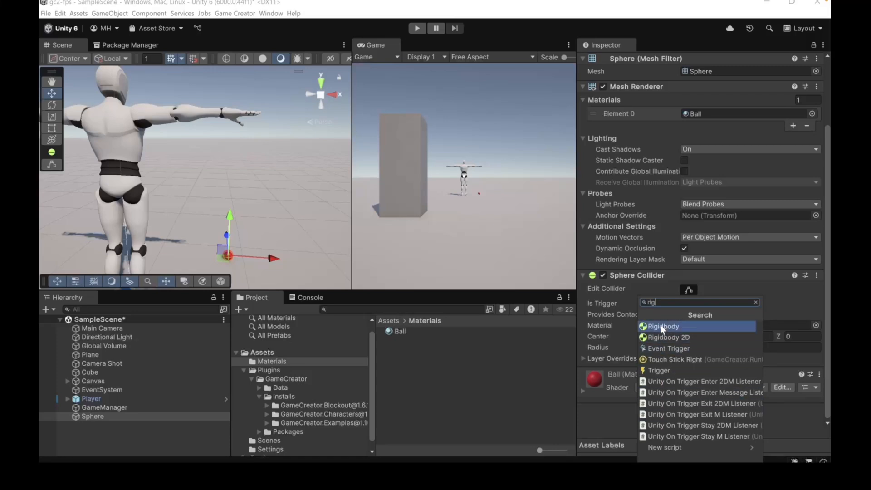
click(654, 325)
scroll(630, 320, down, 5)
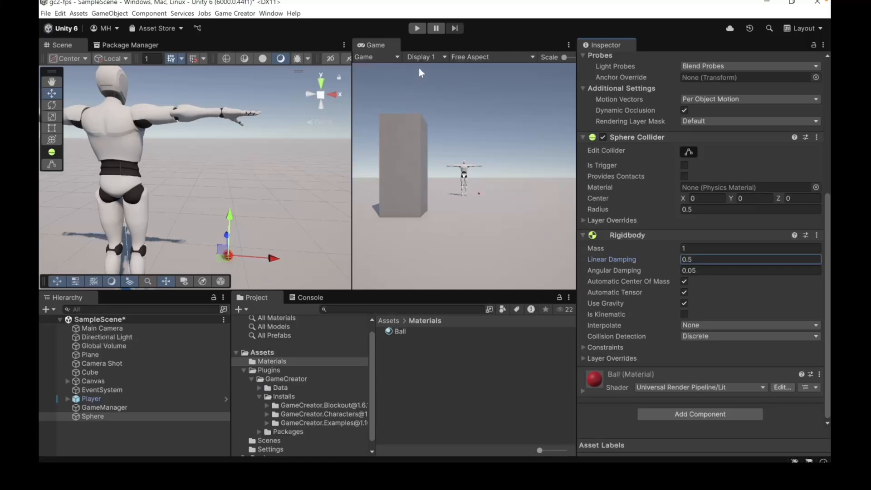
- Play-test the ball's physics in the scene, stop the game, and widen the Game view
click(418, 28)
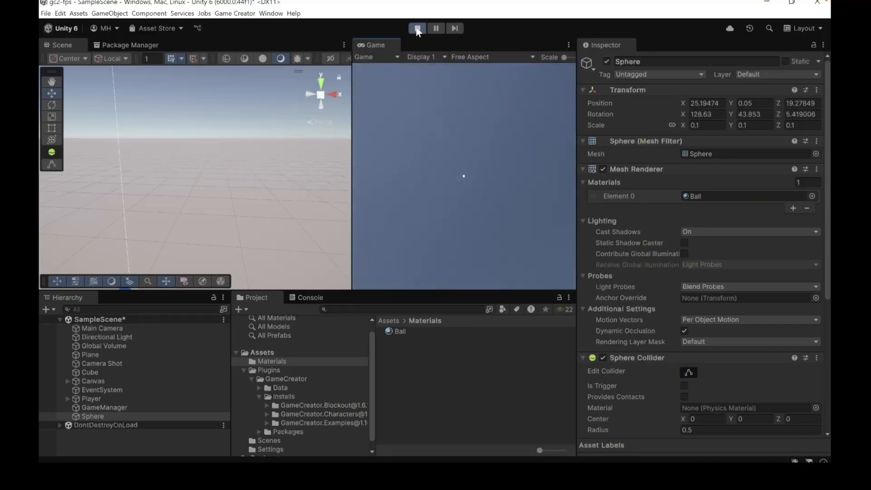
click(417, 28)
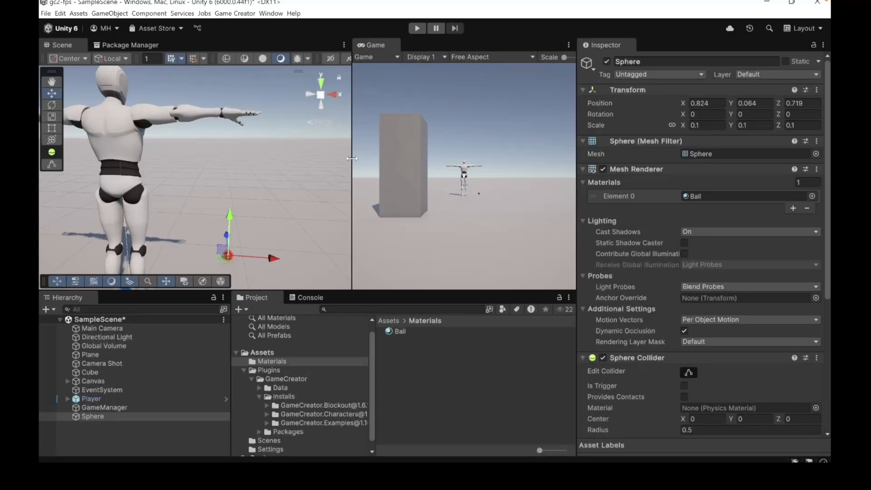
drag(352, 158, 278, 157)
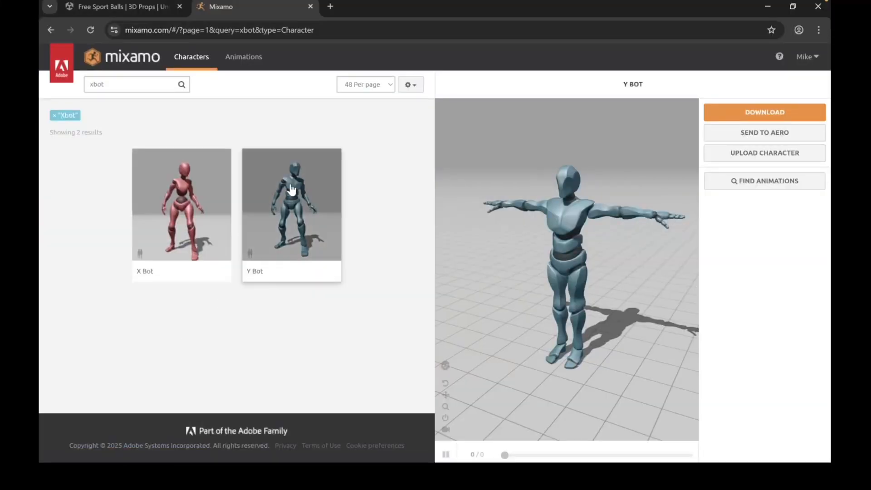
- Switch to Mixamo in the browser and search its animations for "idle"
double_click(129, 83)
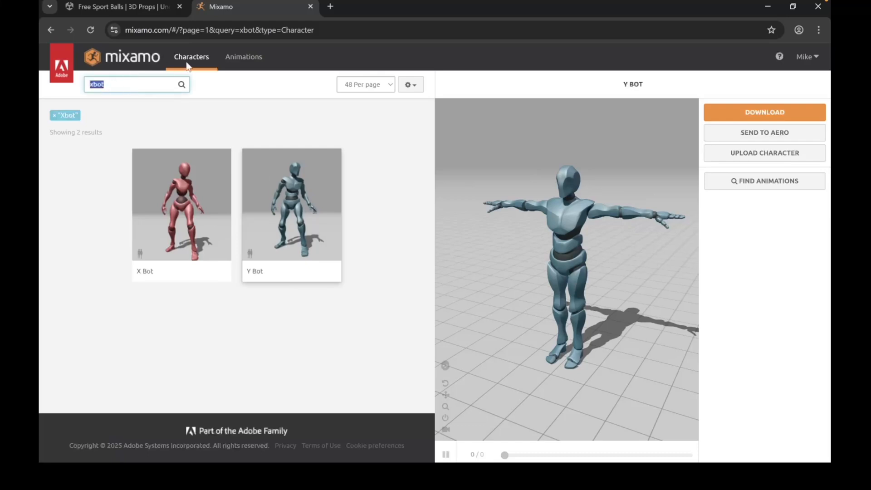
click(241, 58)
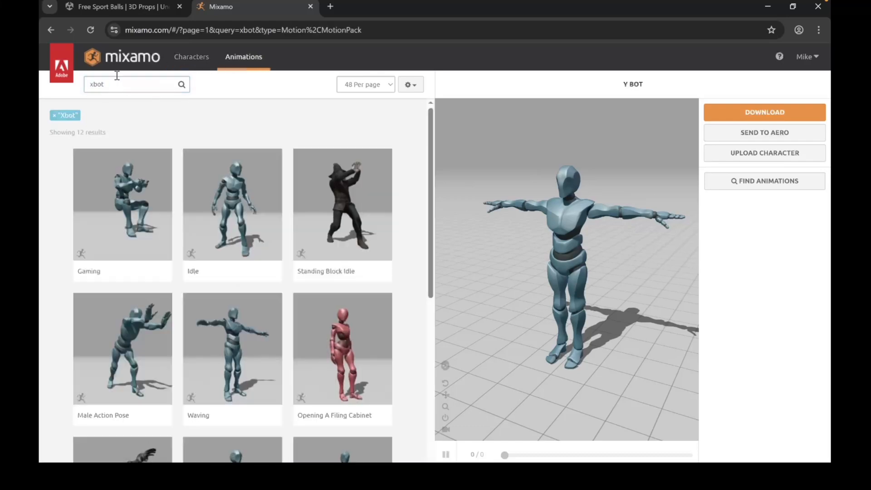
double_click(117, 84)
text(i)
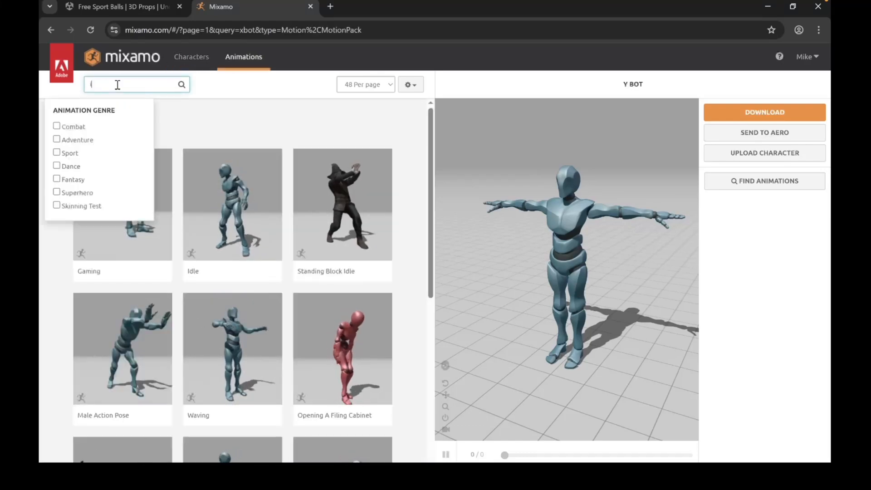
text(dle)
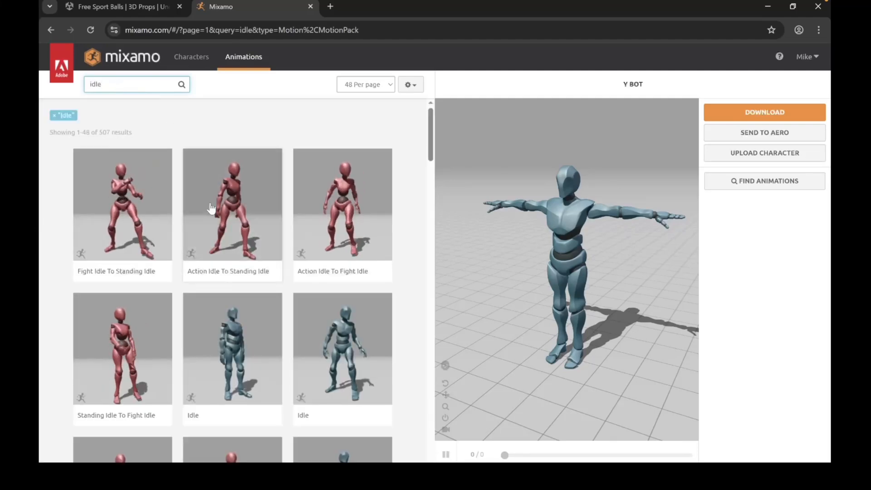
- Apply the Idle animation with arms at the sides to Y Bot and download it as FBX for Unity with skin
click(231, 343)
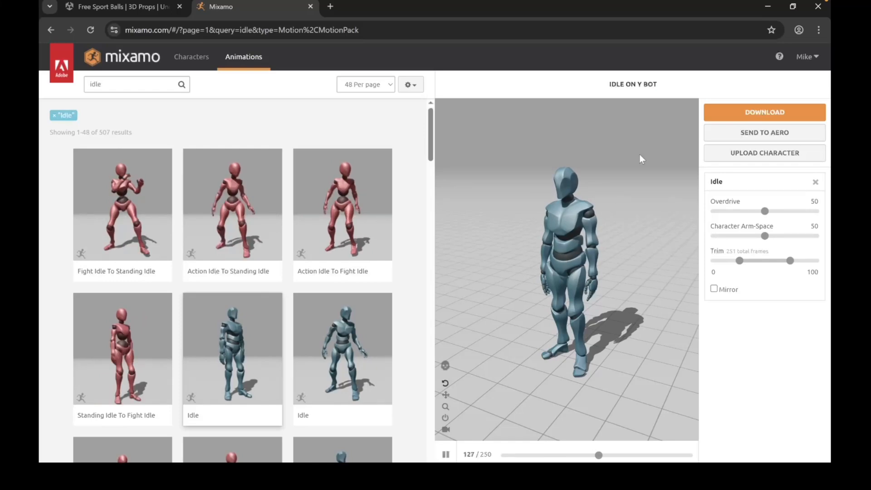
click(729, 110)
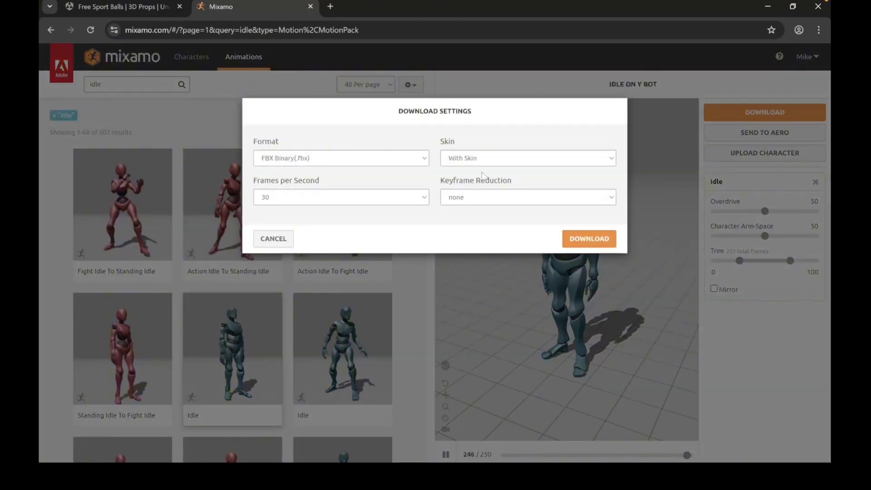
click(361, 163)
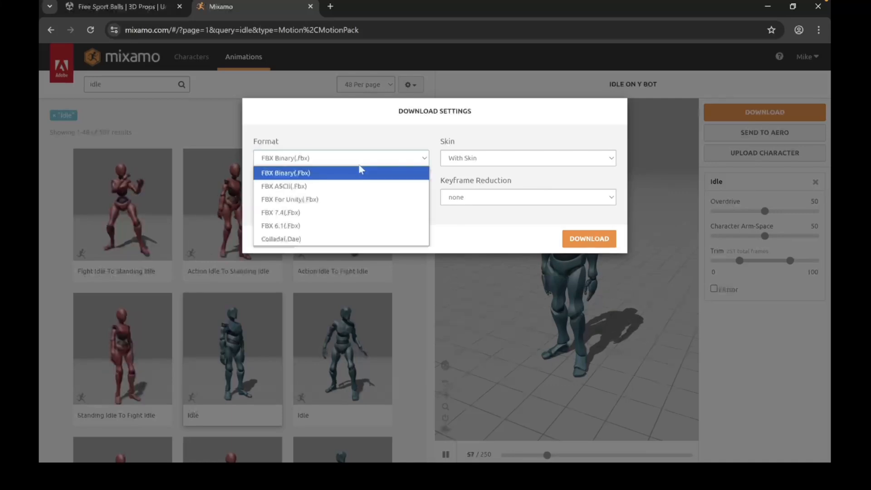
click(358, 199)
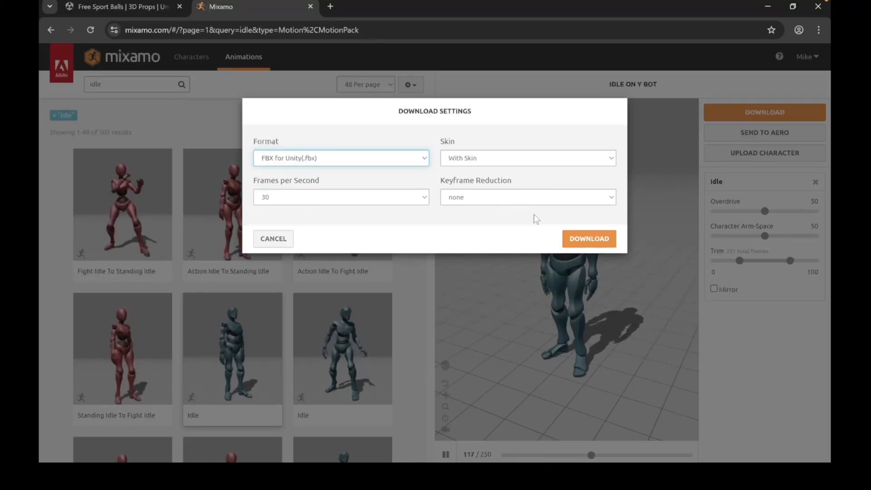
click(574, 240)
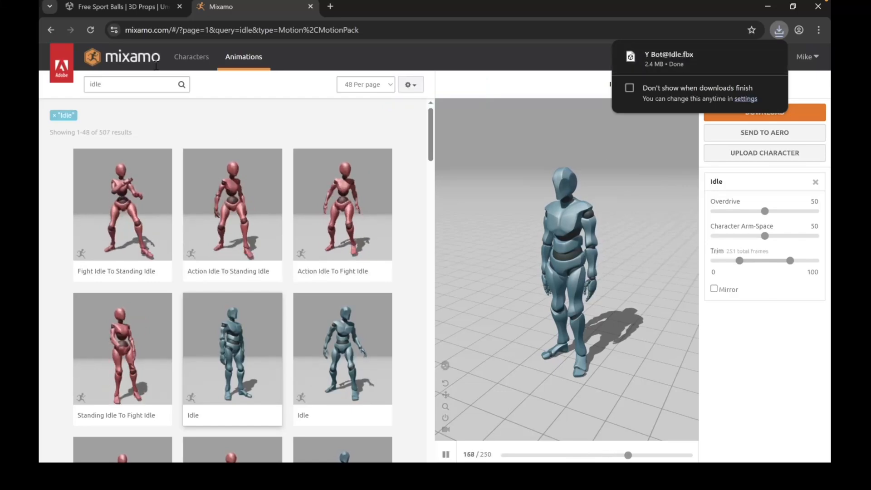
- Search the animations for "pick up" and apply the Picking Up animation to Y Bot
double_click(122, 82)
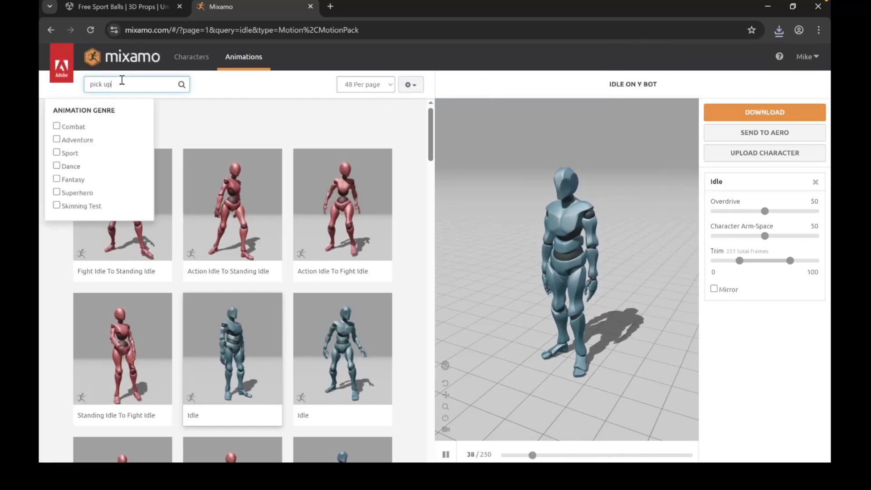
key(Return)
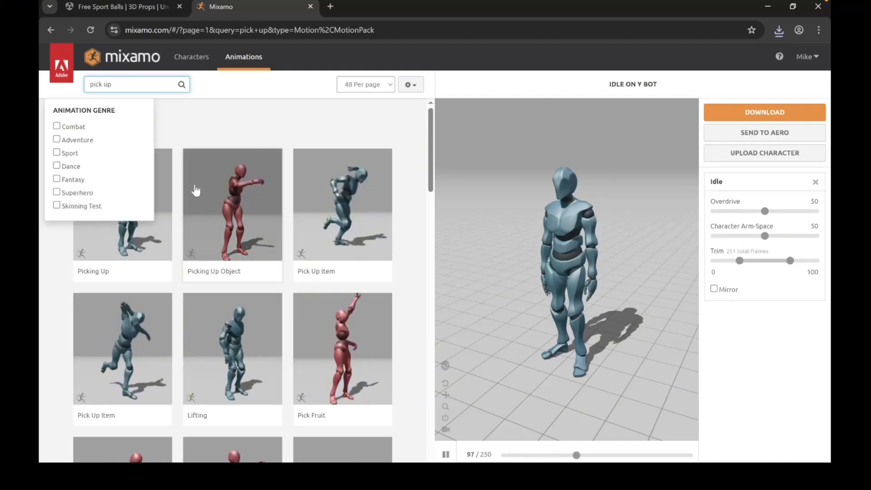
click(45, 247)
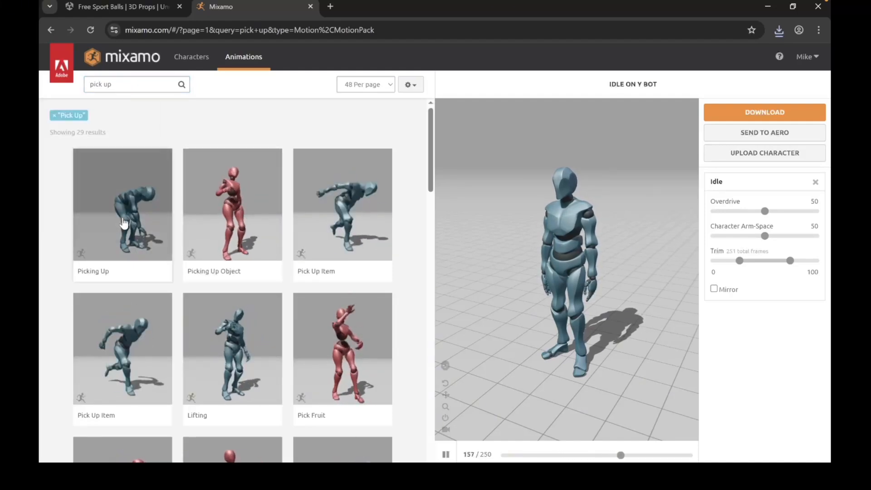
click(125, 223)
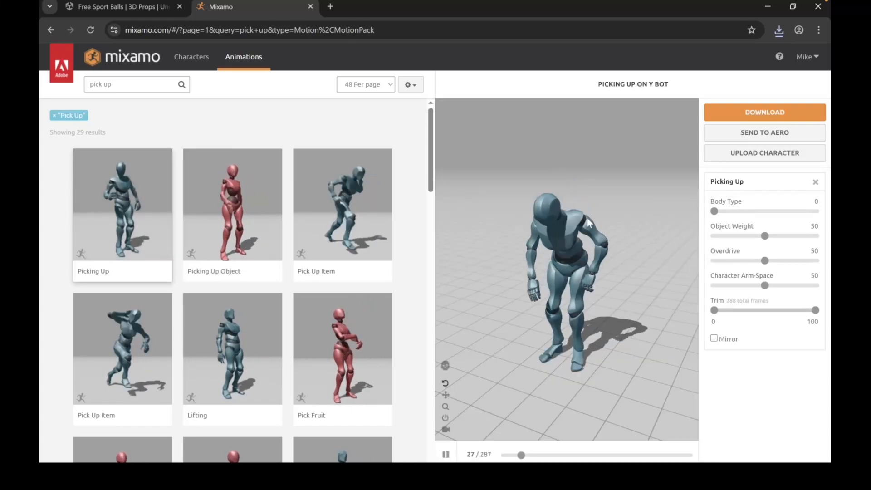
- Set the download's Skin option to Without Skin and close the download settings without downloading
click(731, 110)
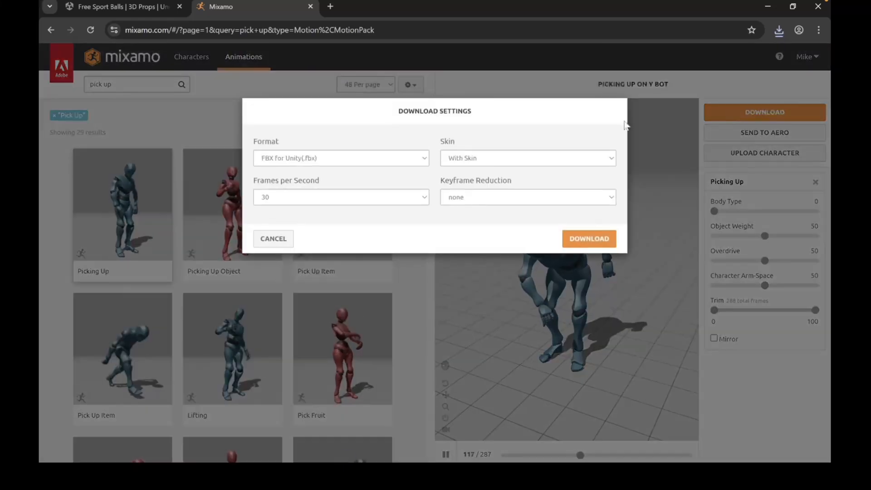
click(459, 163)
click(457, 185)
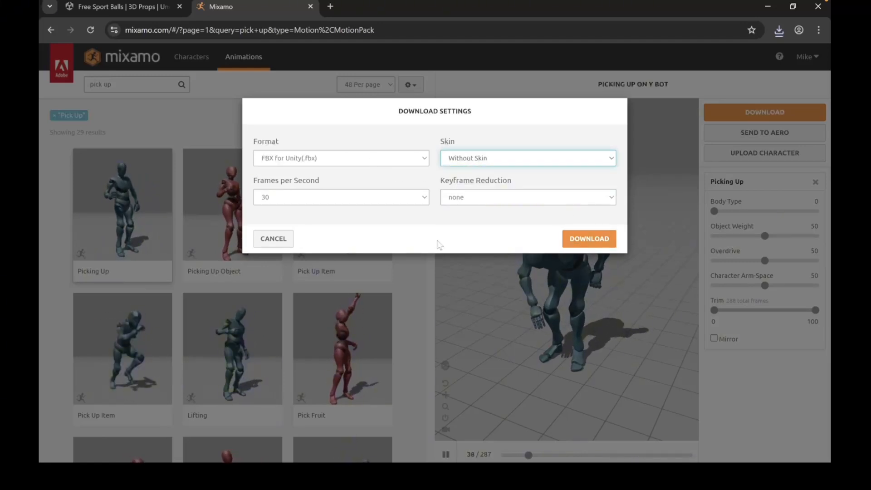
click(280, 244)
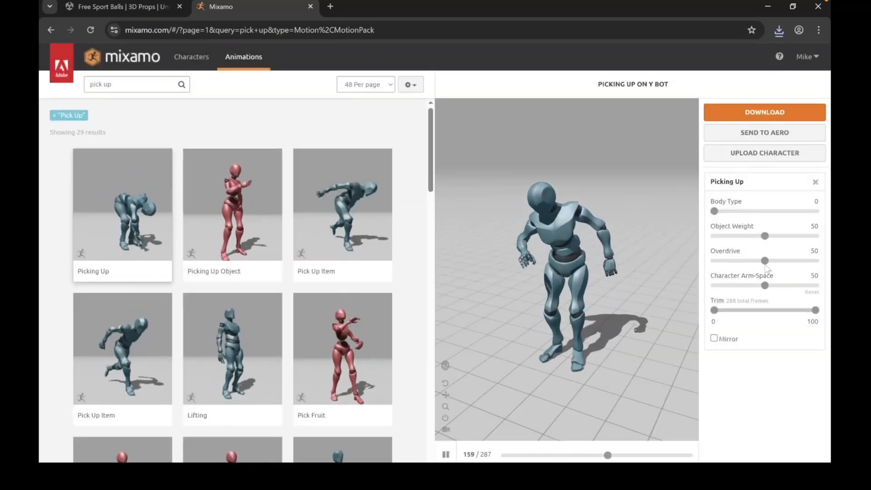
- Set the Picking Up animation's Object Weight to 5 and download it as FBX for Unity without skin
click(757, 241)
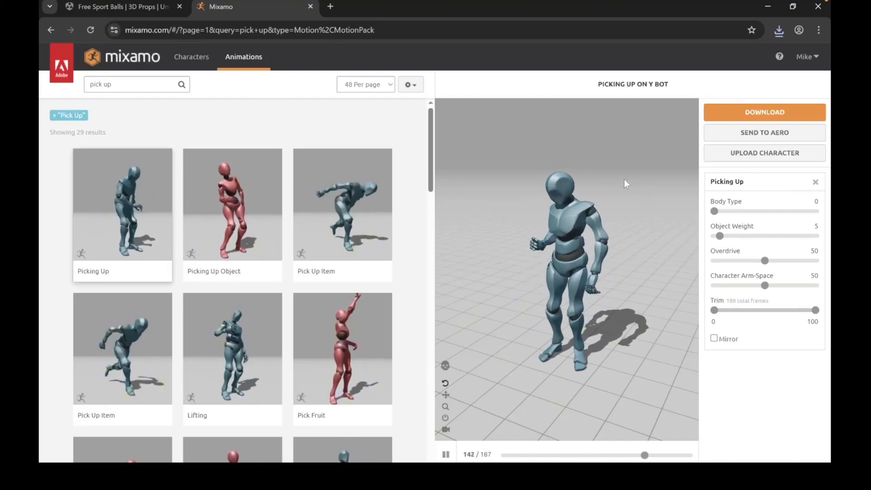
click(721, 116)
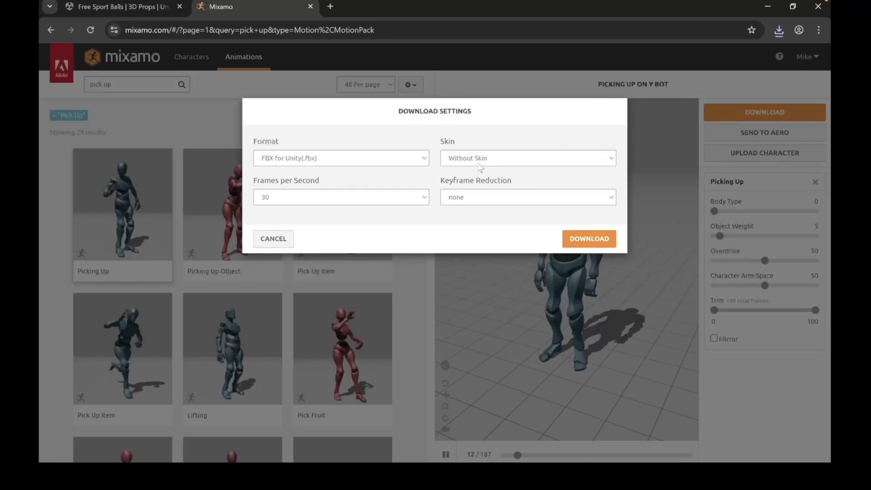
click(574, 238)
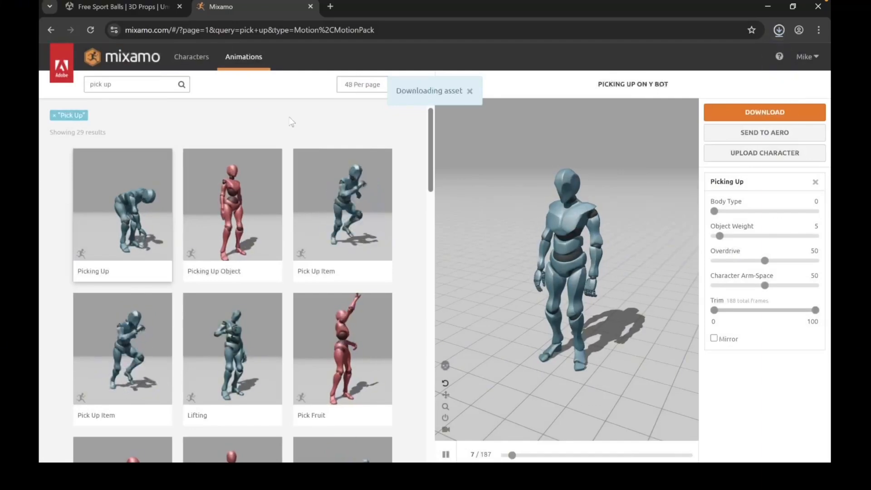
- Replace the animation search term with "throw" and run the search
double_click(133, 82)
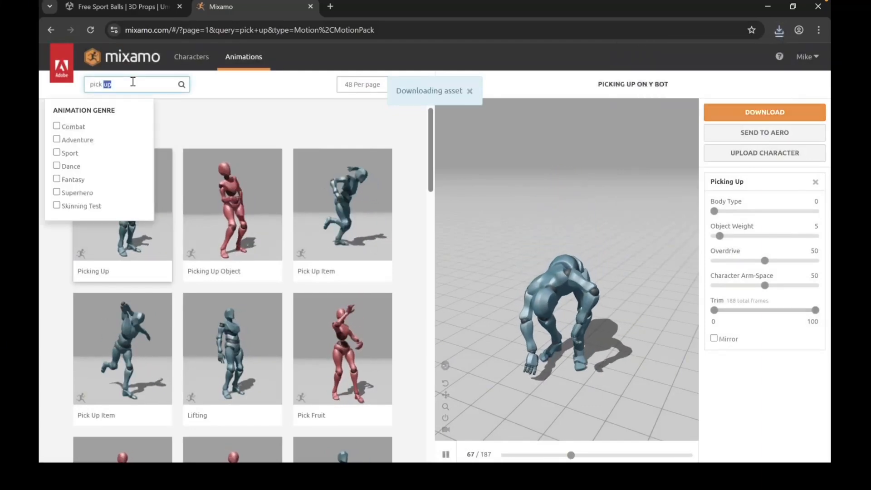
key(BackSpace)
key(BackSpace)
key(BackSpace)
key(BackSpace)
key(BackSpace)
key(BackSpace)
text(thro)
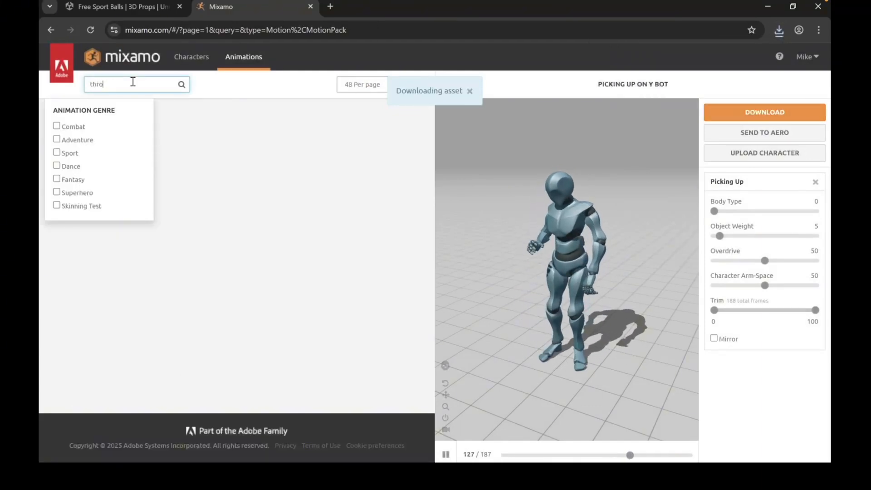
text(w)
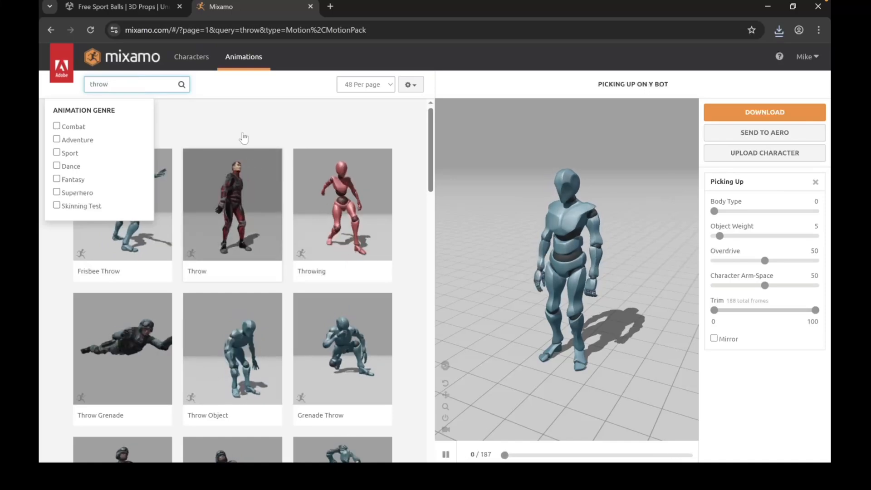
key(Return)
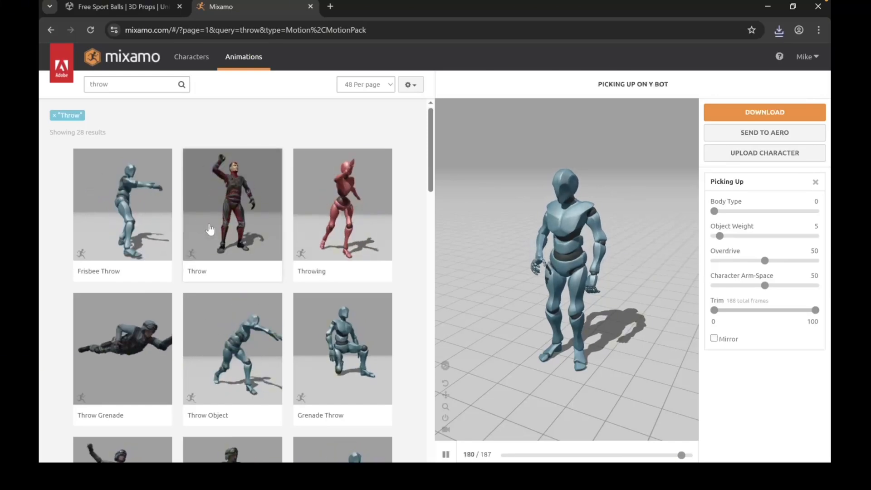
- Look through the throw animation results for a motion suited to throwing a small ball
scroll(212, 240, down, 20)
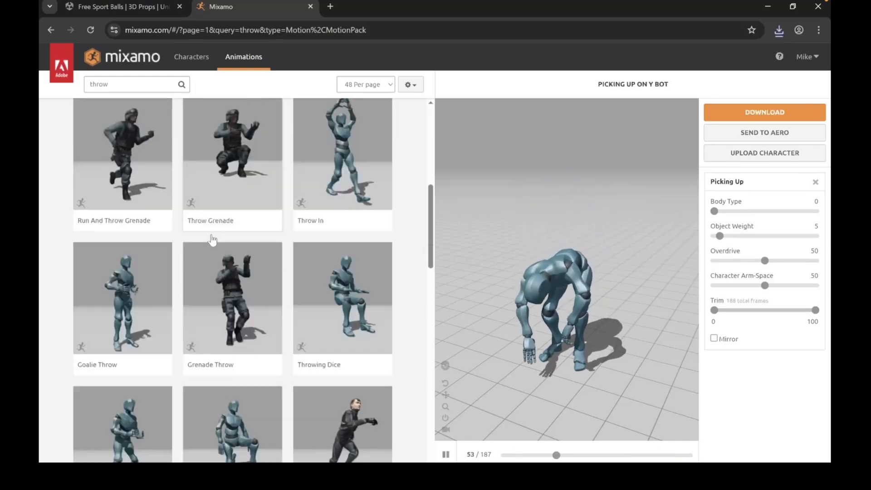
scroll(212, 240, up, 2)
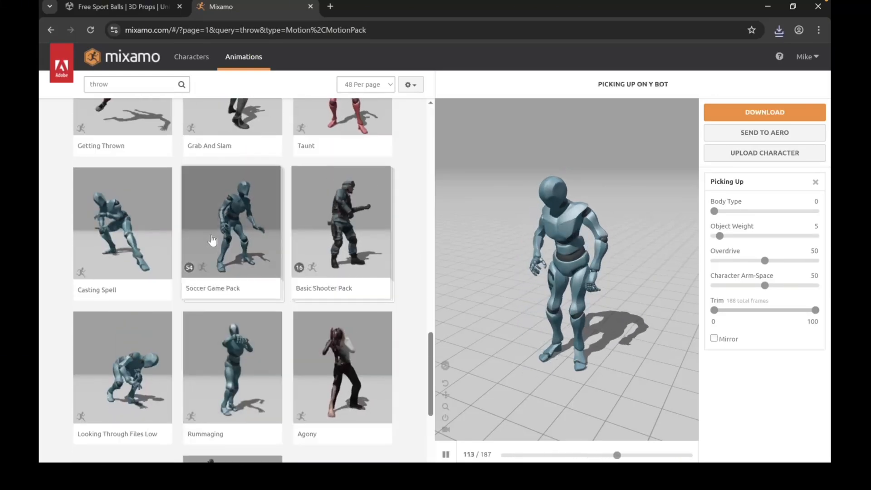
scroll(211, 241, up, 6)
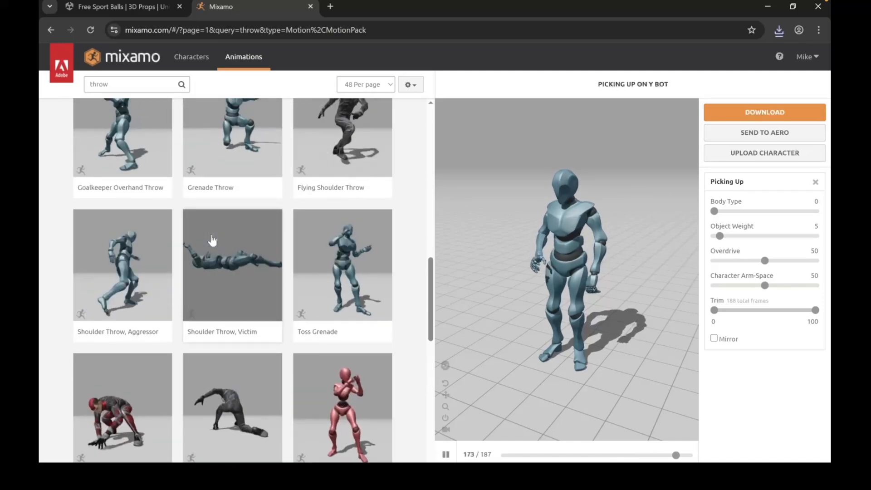
scroll(212, 241, up, 3)
scroll(212, 240, up, 3)
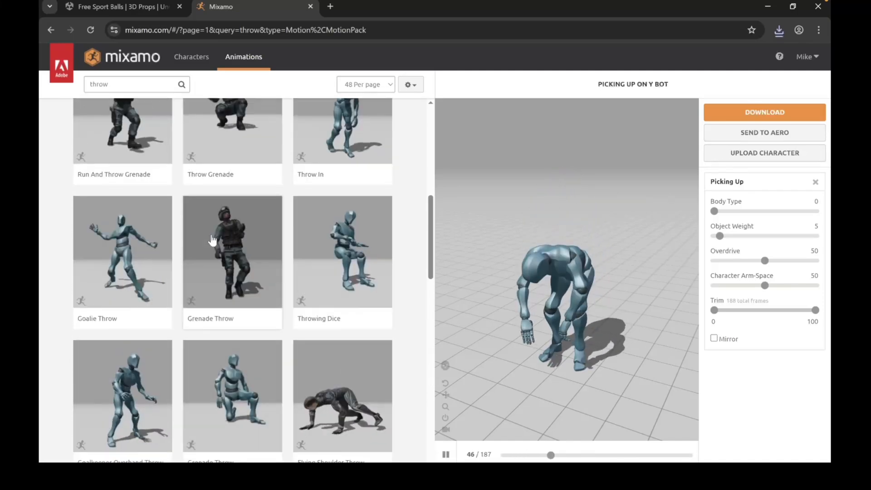
scroll(212, 240, up, 2)
scroll(212, 241, up, 4)
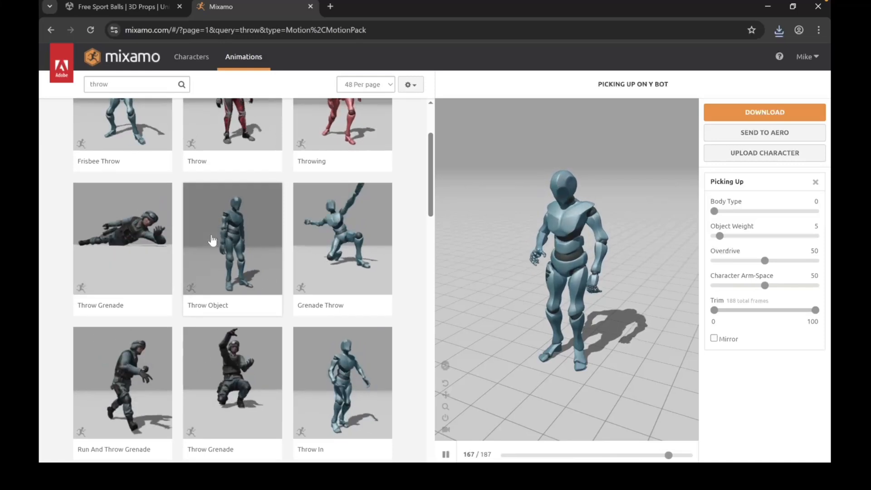
scroll(212, 240, up, 3)
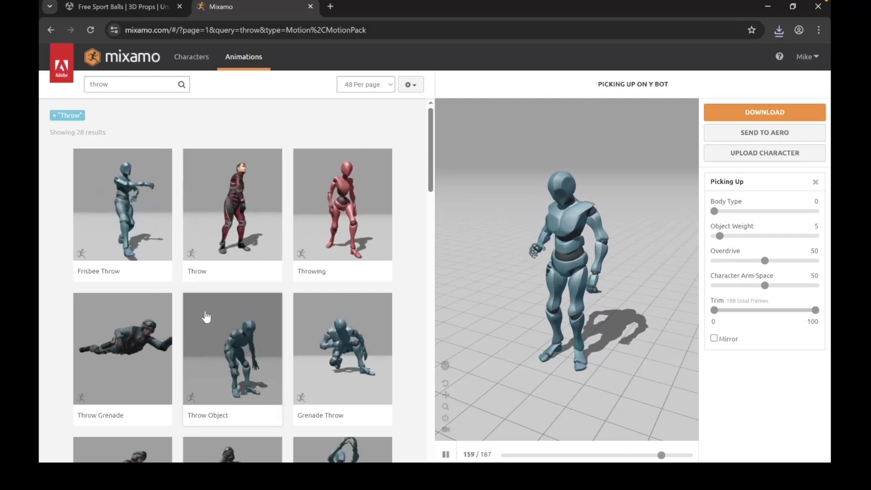
- Apply the Throw animation to the Y Bot, view it from the side and set its Overdrive to 34
click(232, 216)
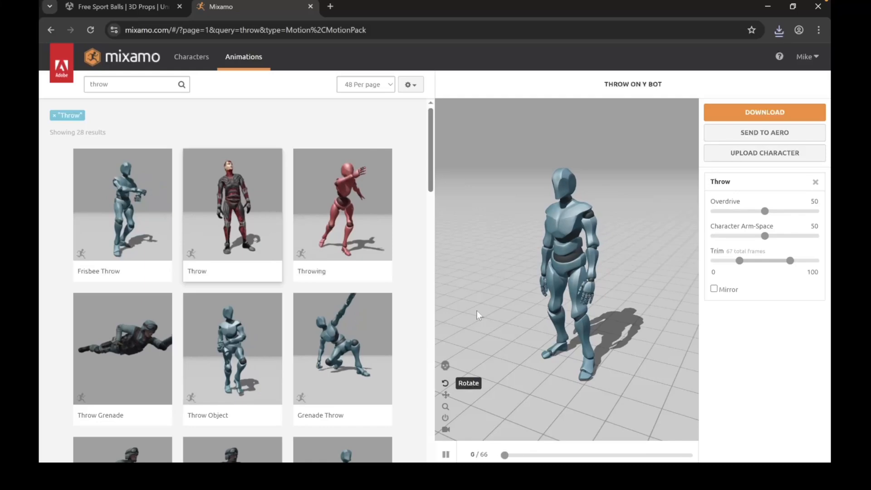
drag(478, 310, 560, 319)
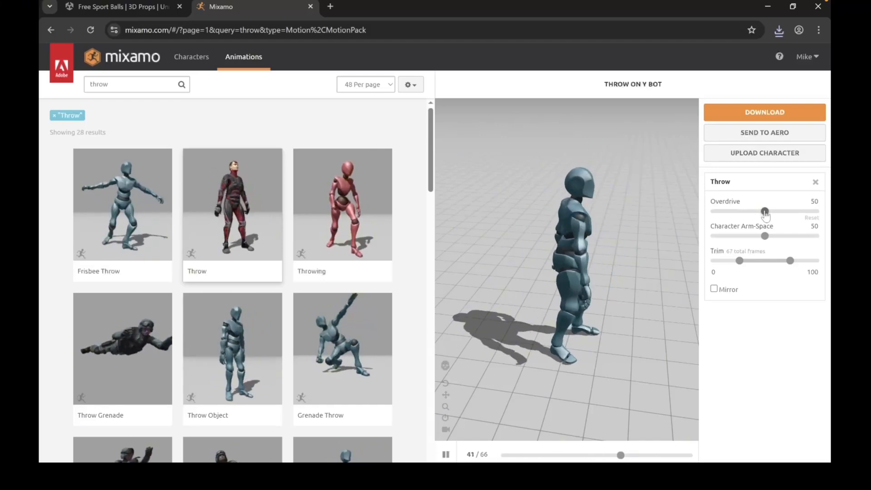
drag(764, 211, 756, 212)
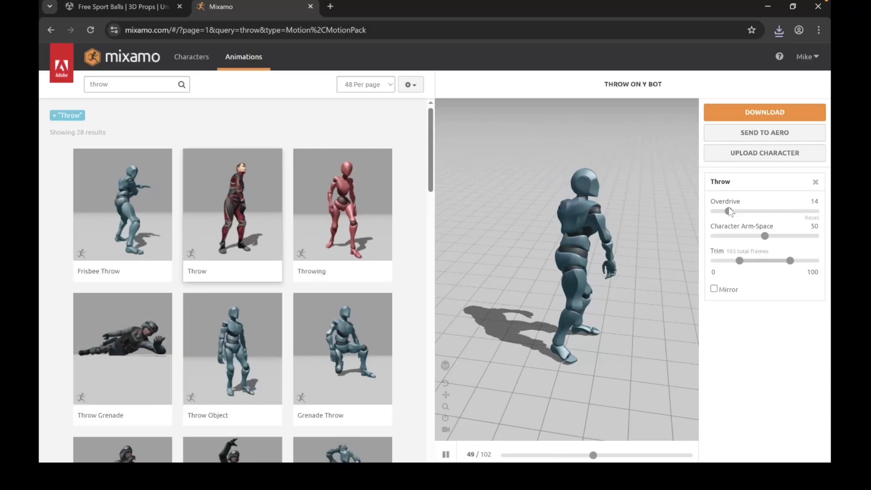
drag(729, 212, 749, 212)
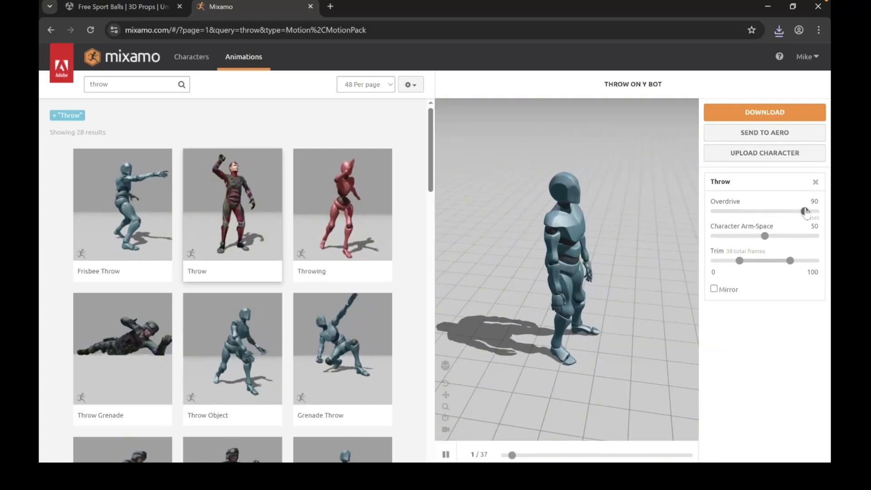
drag(804, 211, 748, 212)
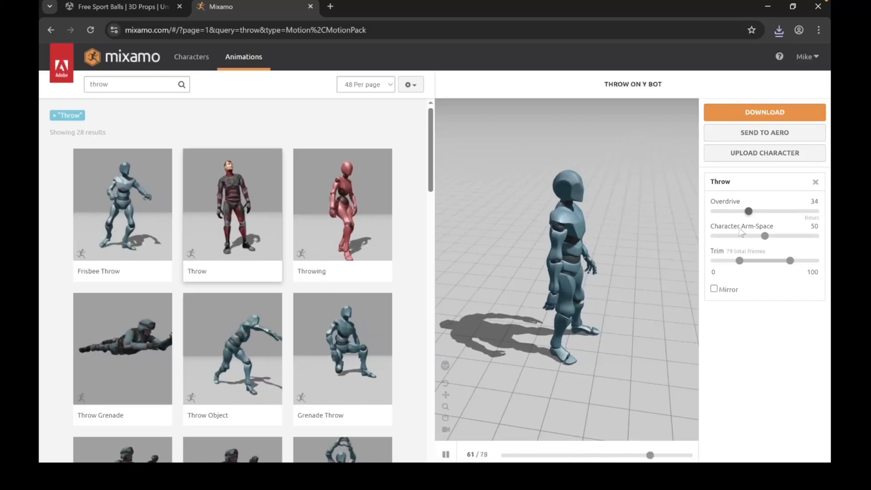
- Download the Throw animation as FBX for Unity without skin at 30 fps and select the three Y Bot files in Downloads
click(746, 115)
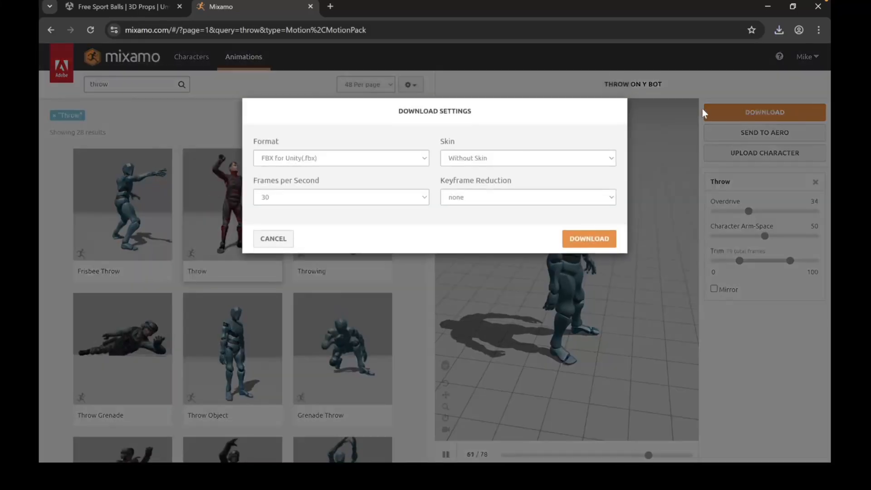
click(580, 239)
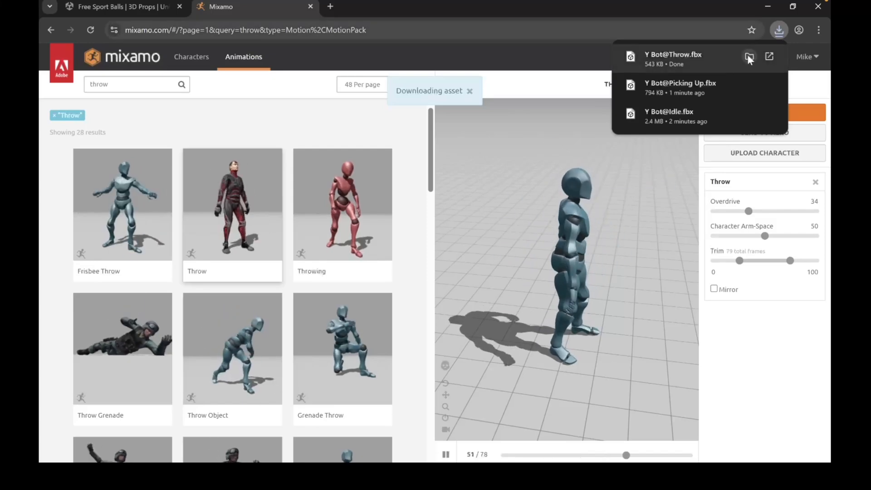
click(746, 53)
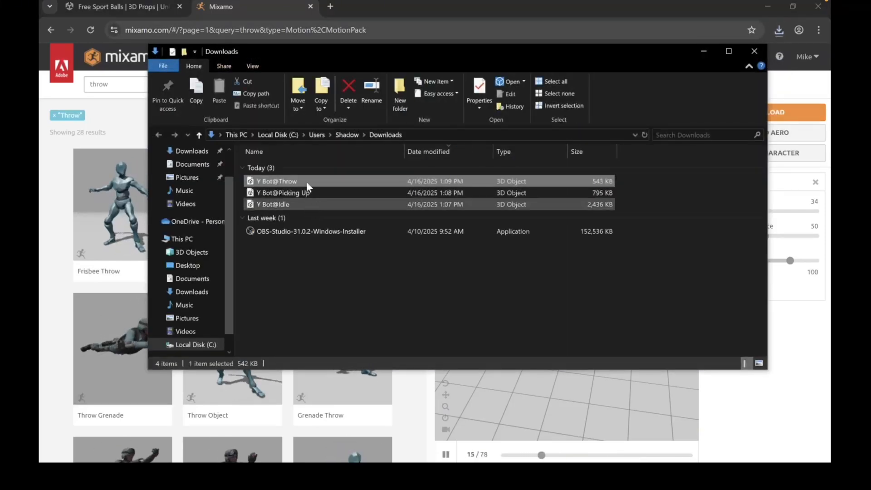
drag(297, 203, 294, 181)
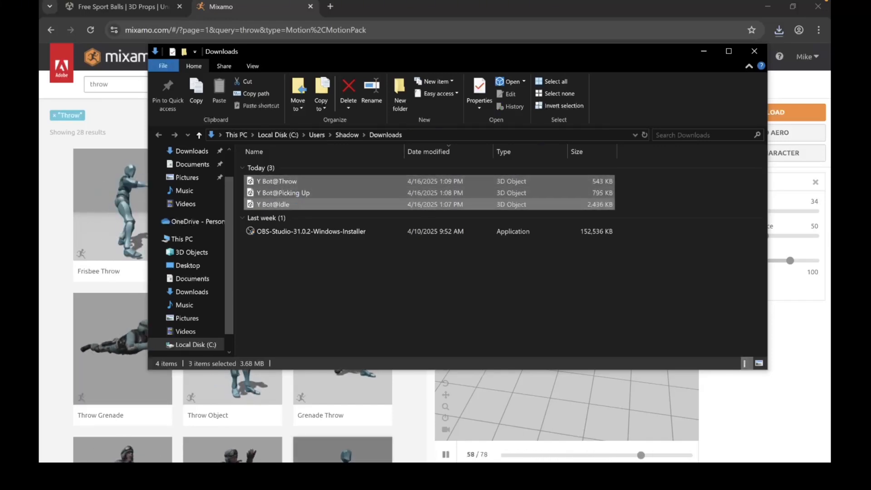
- Switch to Unity and create a folder named Models in the project's Assets folder
click(769, 7)
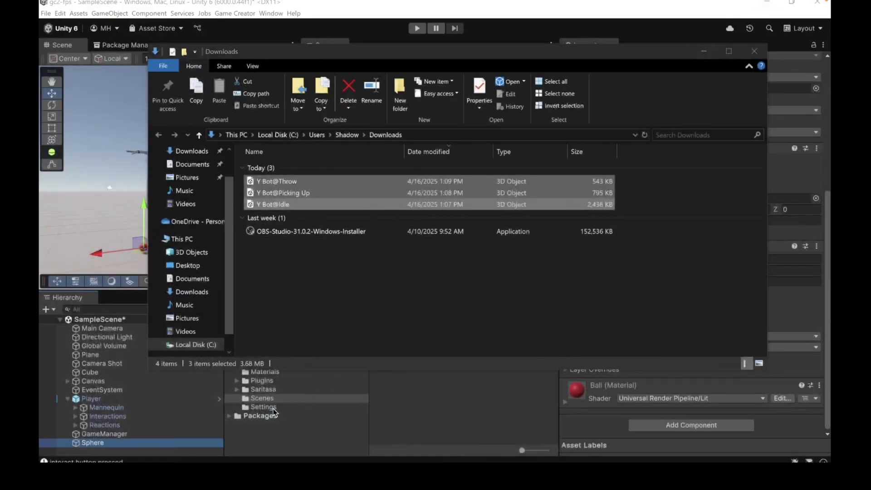
click(257, 398)
click(252, 363)
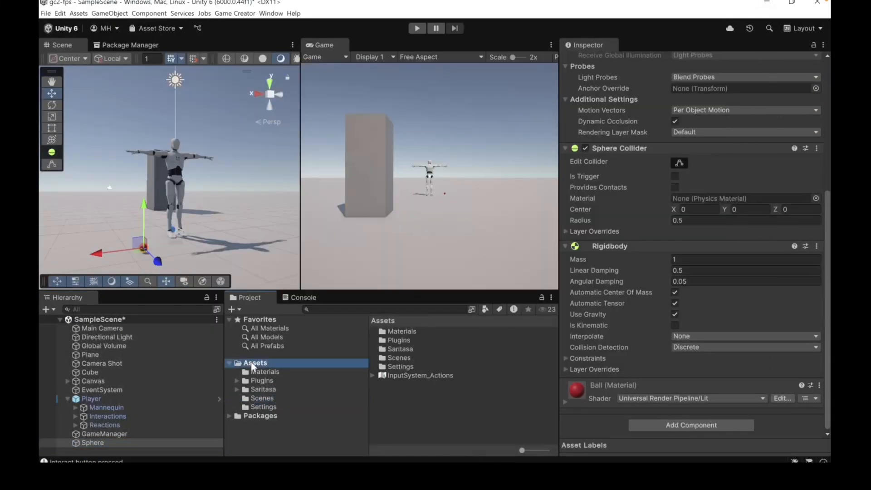
click(234, 309)
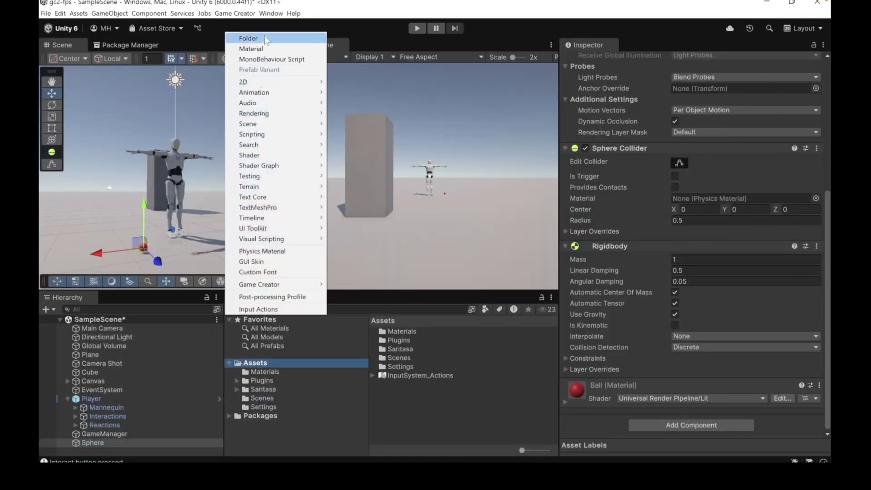
click(265, 38)
text(Models)
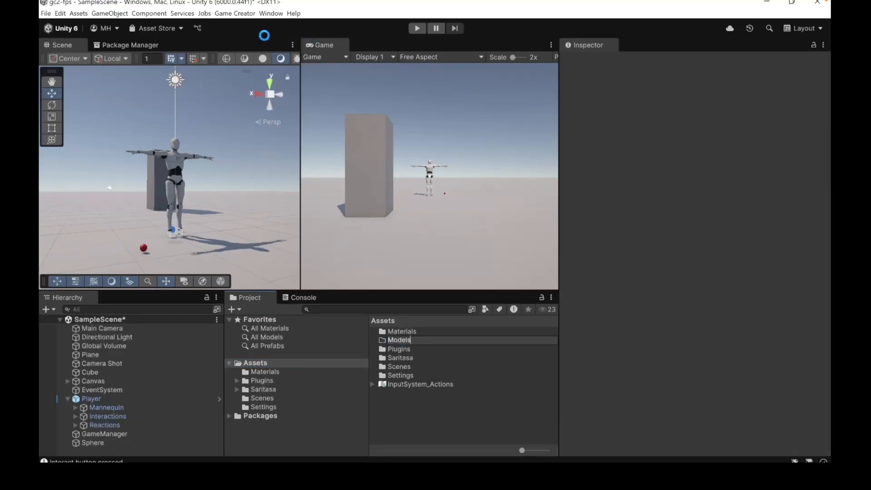
key(Return)
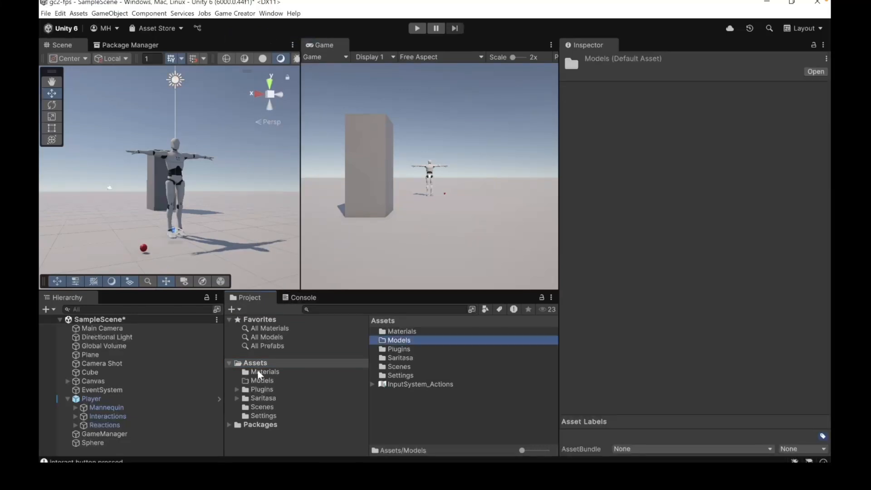
- Create a folder named Animations inside the Models folder
click(235, 309)
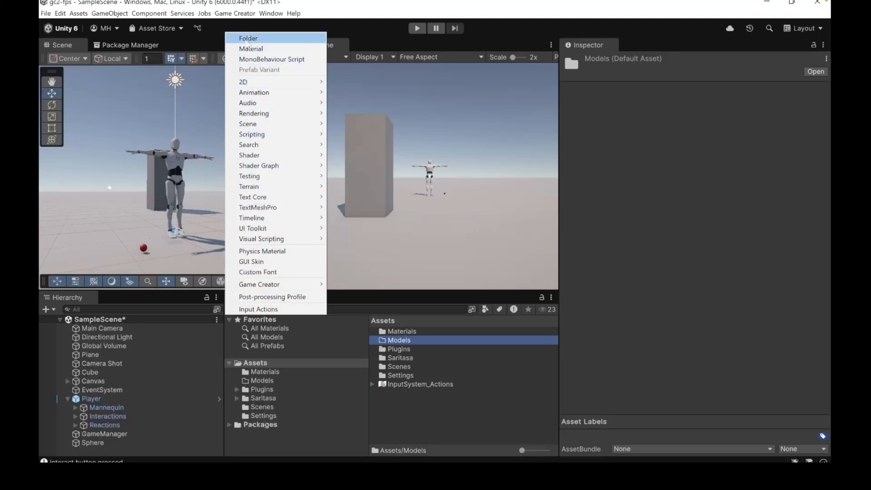
click(249, 39)
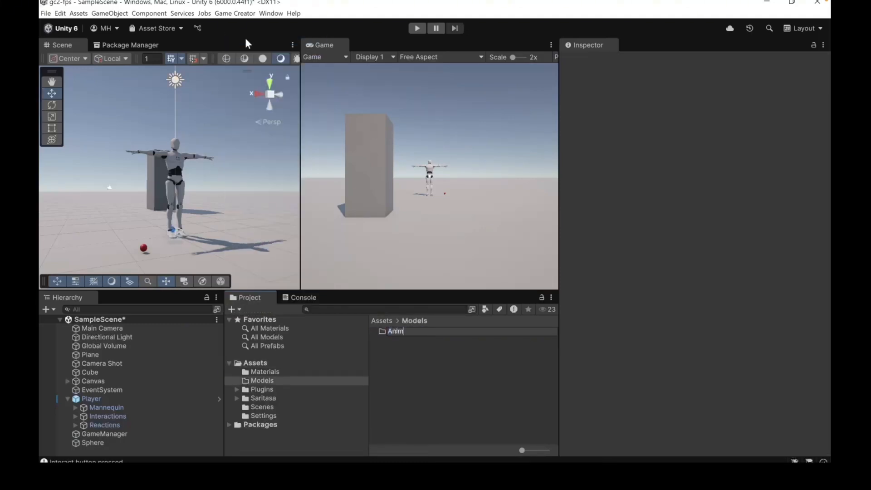
text(Animations)
key(Return)
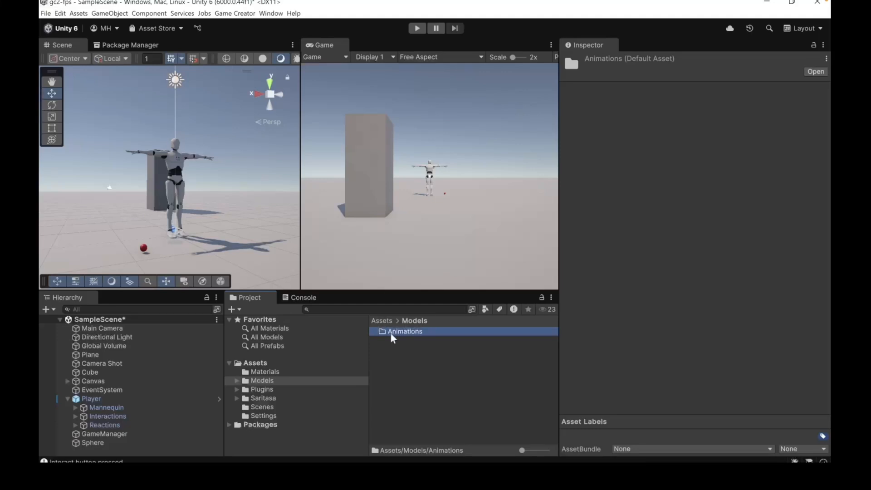
- Move the Animations folder directly under Assets and import the Y Bot Throw, Picking Up and Idle files from Downloads into it
drag(393, 334, 256, 368)
click(257, 372)
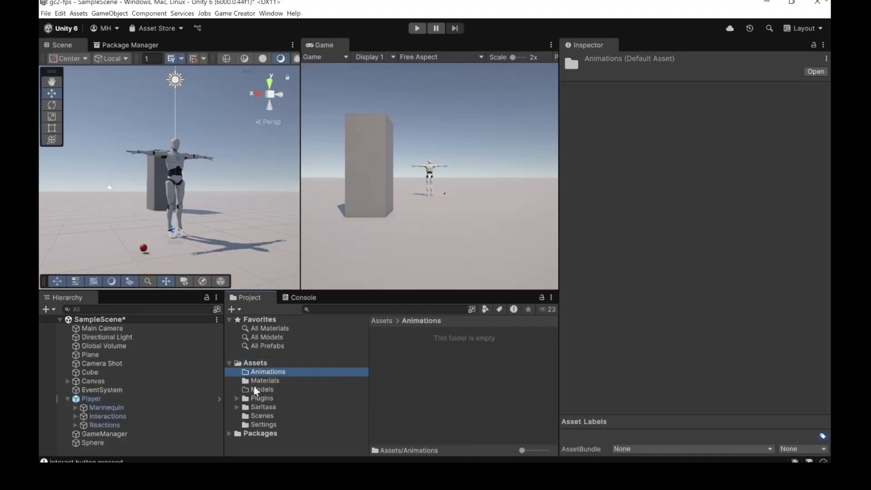
key(alt+Tab)
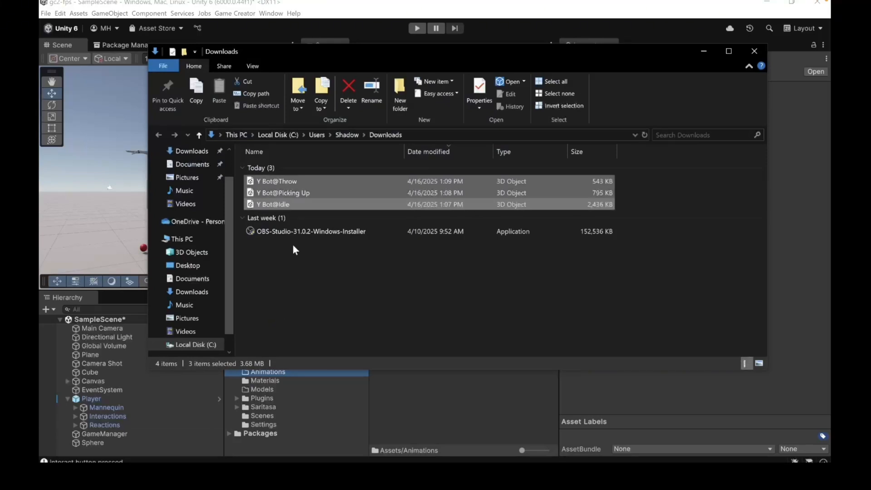
drag(286, 193, 415, 391)
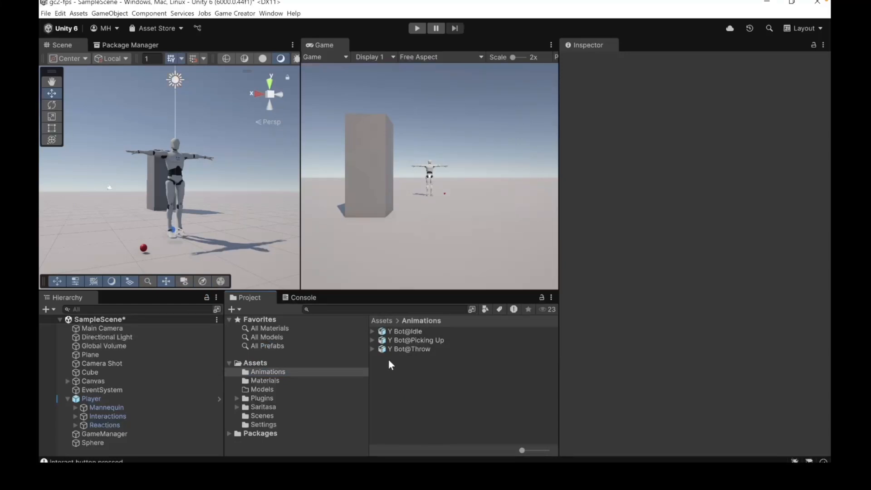
- Set the Y Bot@Idle rig's animation type to Humanoid with the avatar created from this model, and apply the import settings
click(402, 330)
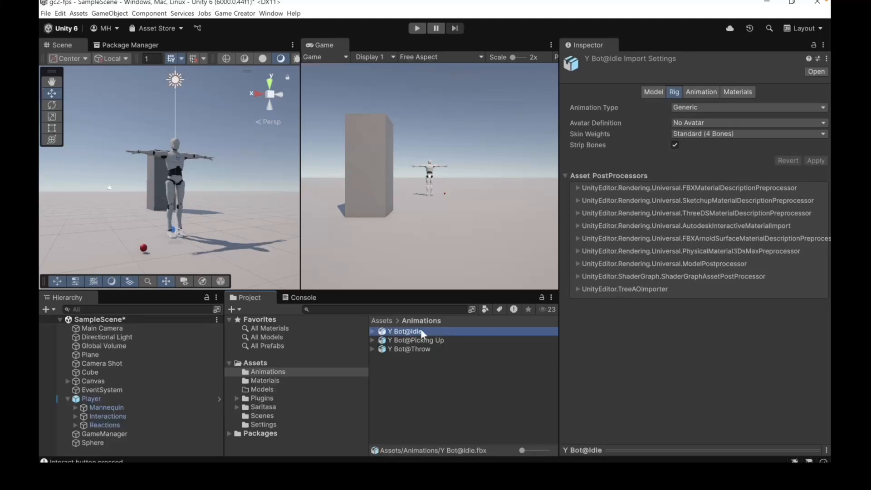
click(650, 93)
click(670, 93)
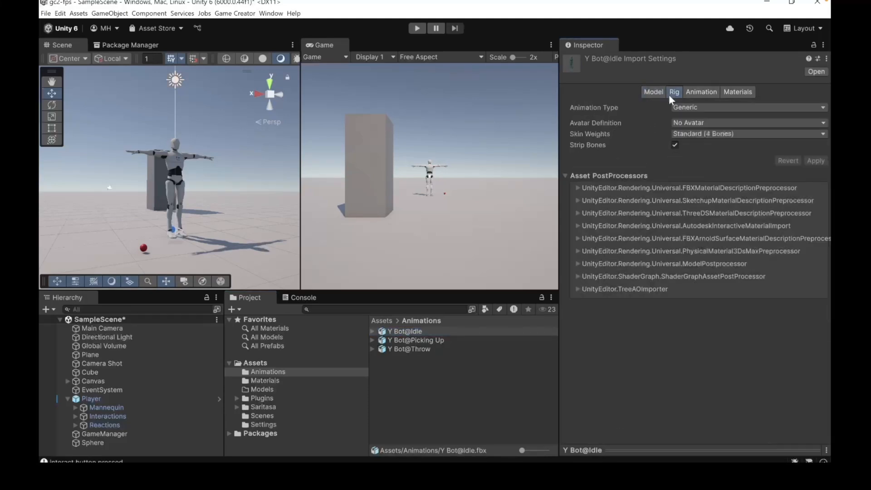
click(685, 107)
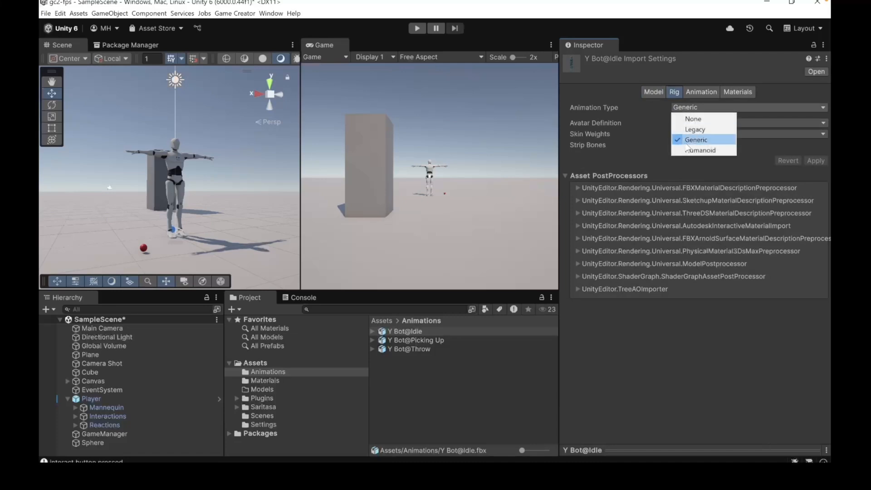
click(700, 150)
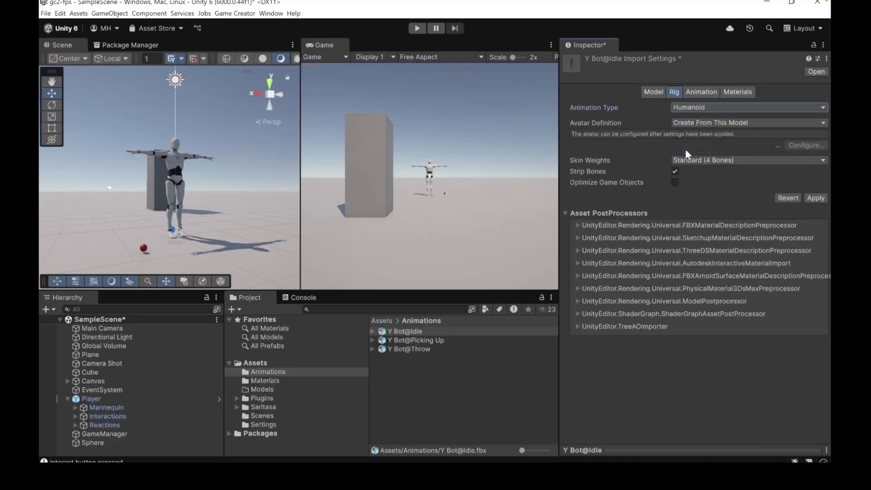
click(684, 121)
click(650, 117)
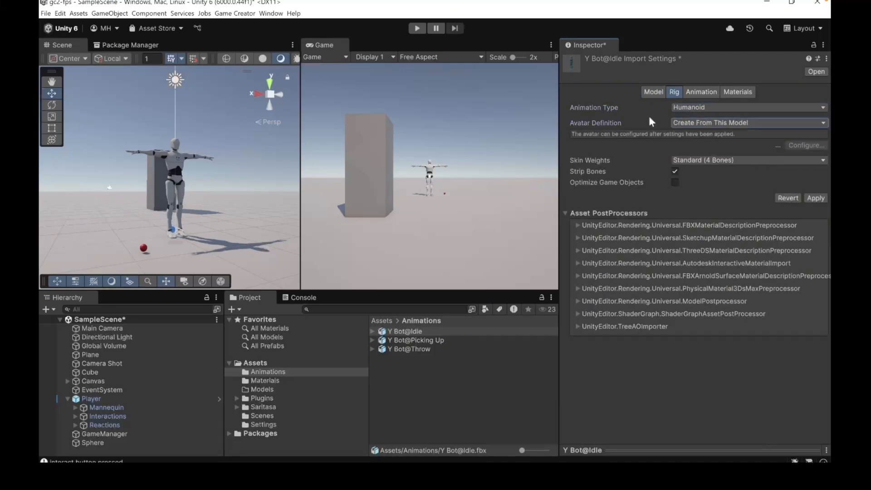
click(812, 200)
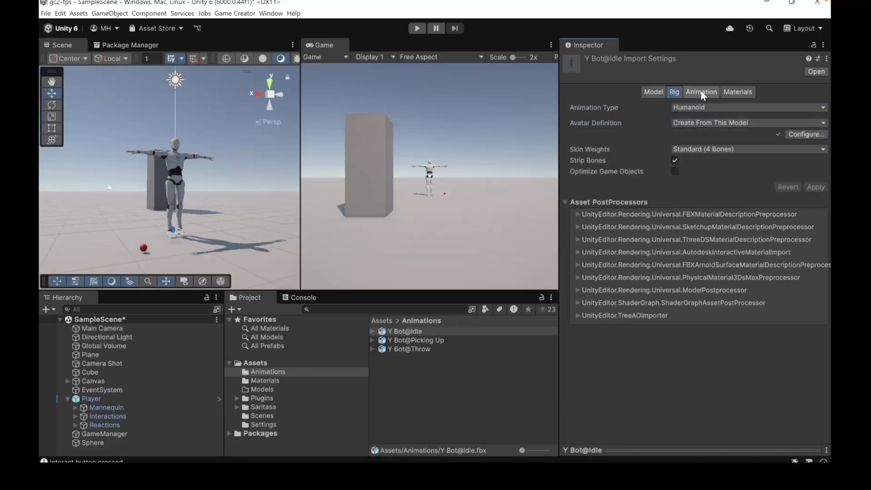
- Play the Idle clip in the import preview and examine the avatar contained in the Y Bot@Idle asset
click(701, 93)
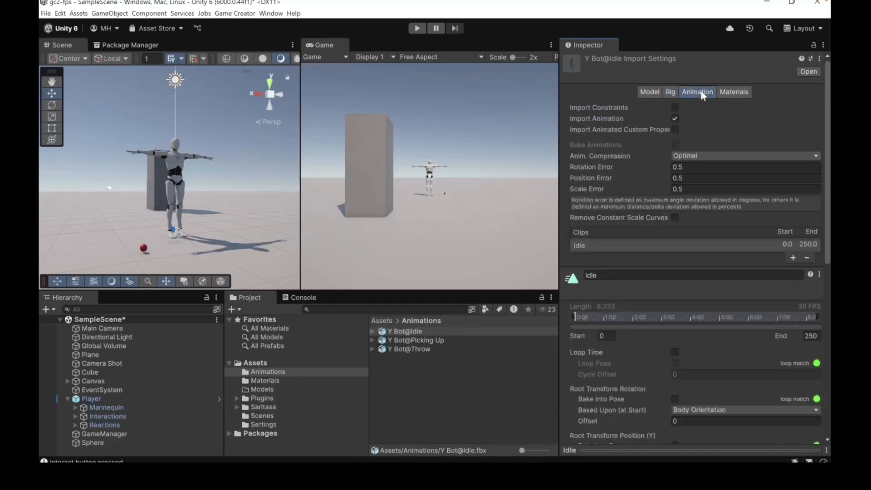
click(637, 450)
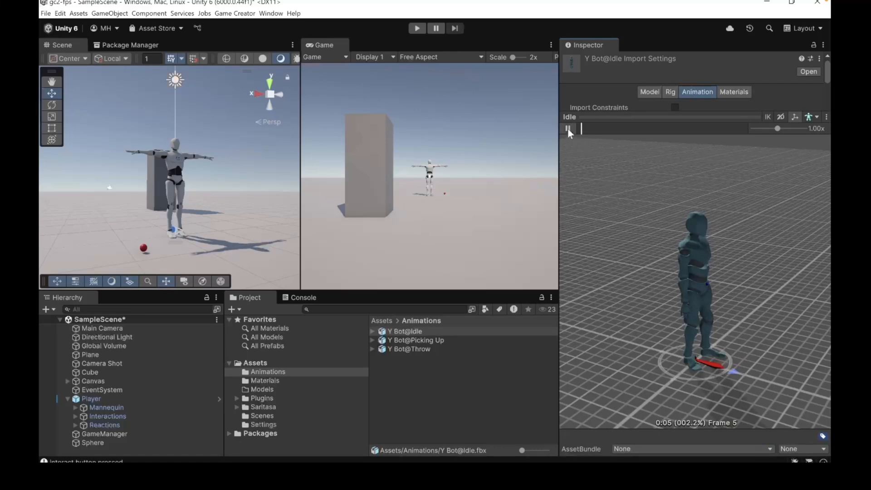
middle_drag(647, 300, 632, 297)
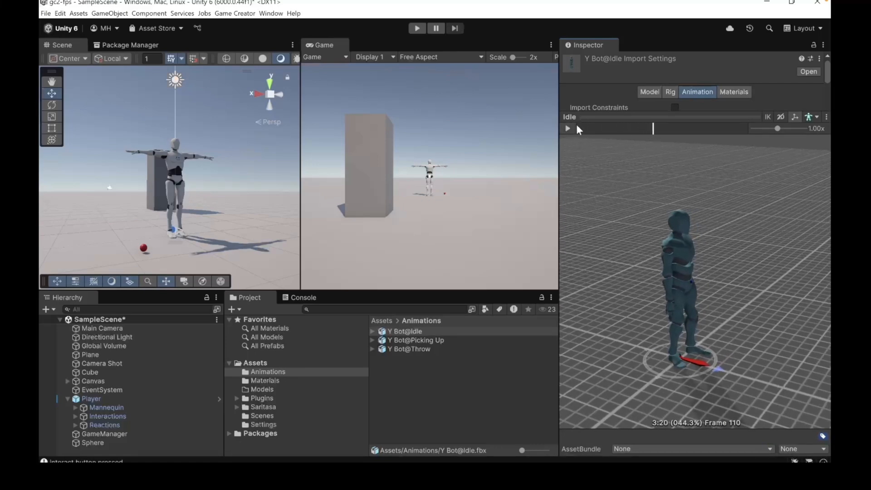
click(620, 114)
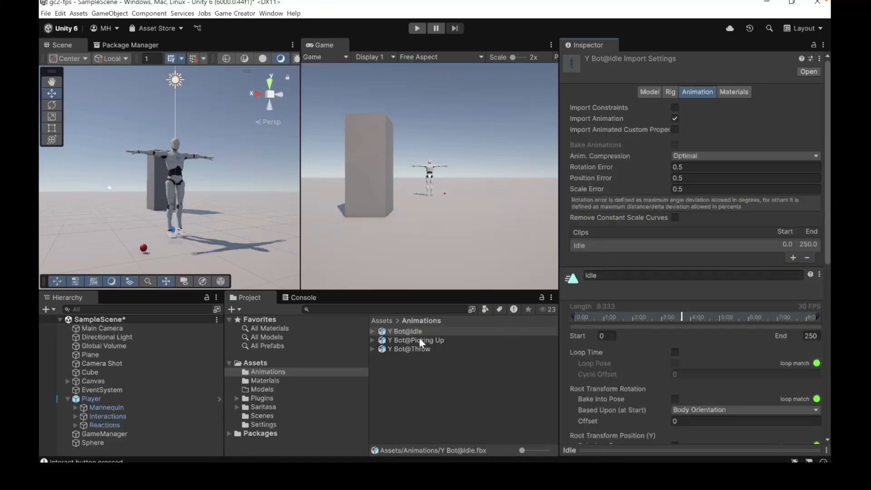
click(372, 331)
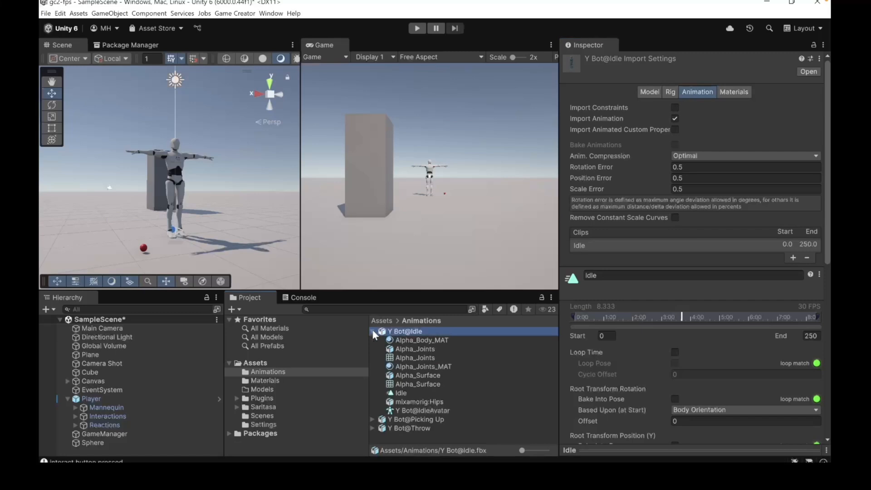
click(416, 410)
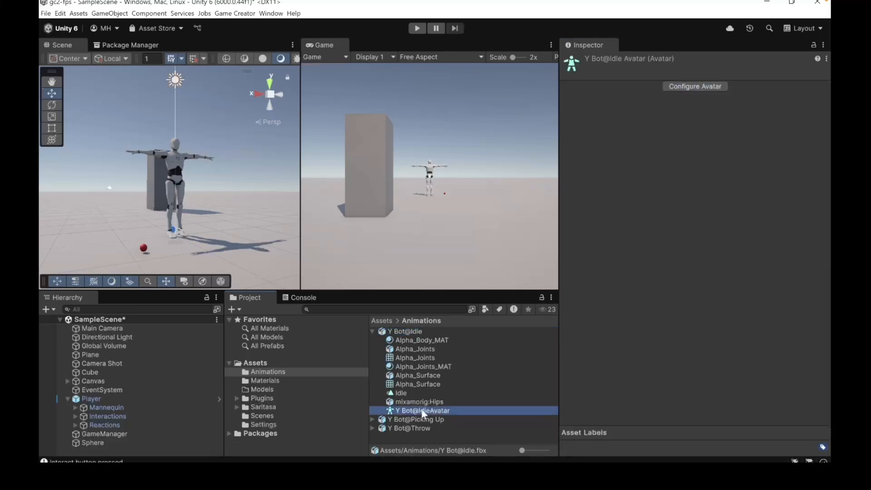
- Set the Y Bot@Picking Up rig to Humanoid, copying its avatar definition from Y Bot@IdleAvatar, and apply the import settings
click(400, 419)
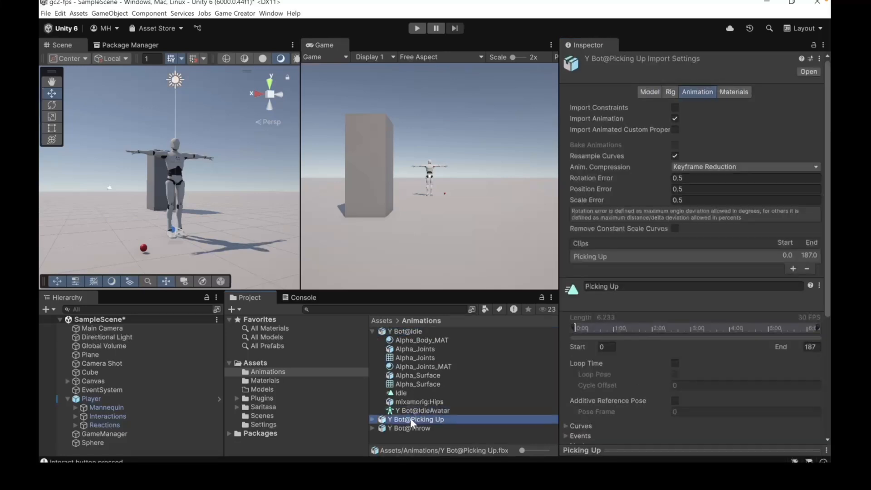
click(372, 331)
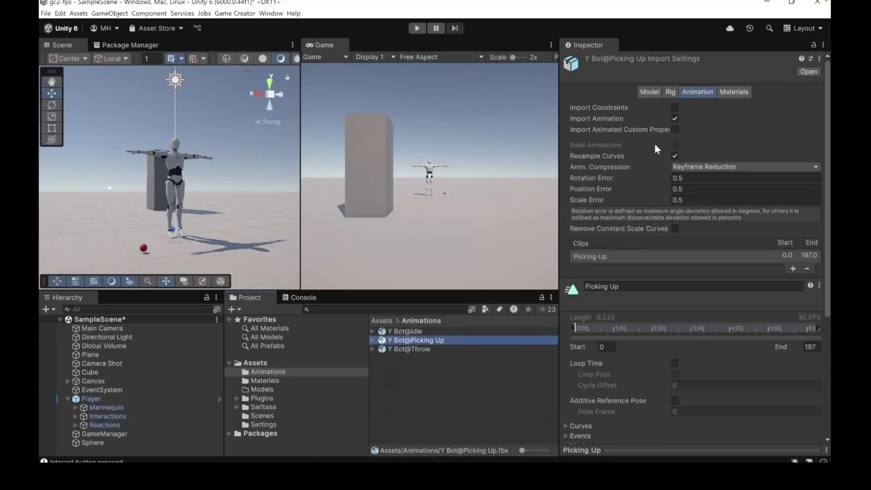
click(670, 92)
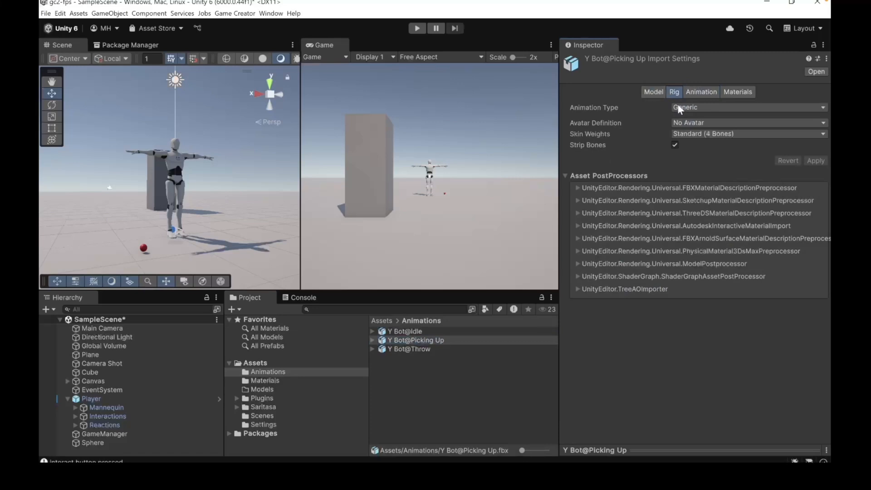
click(681, 107)
click(685, 150)
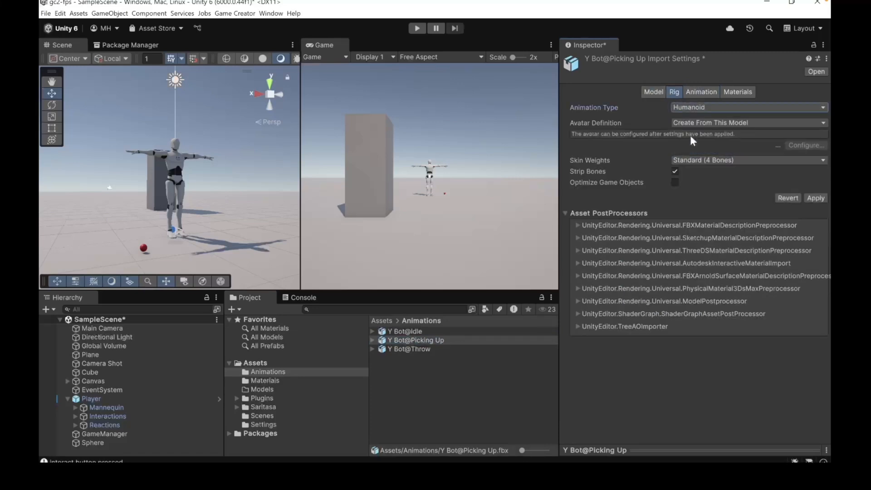
click(692, 122)
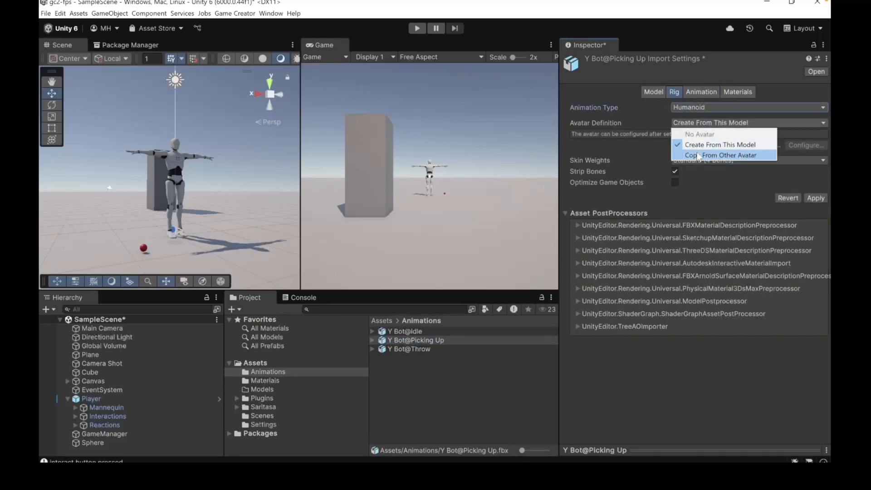
click(698, 156)
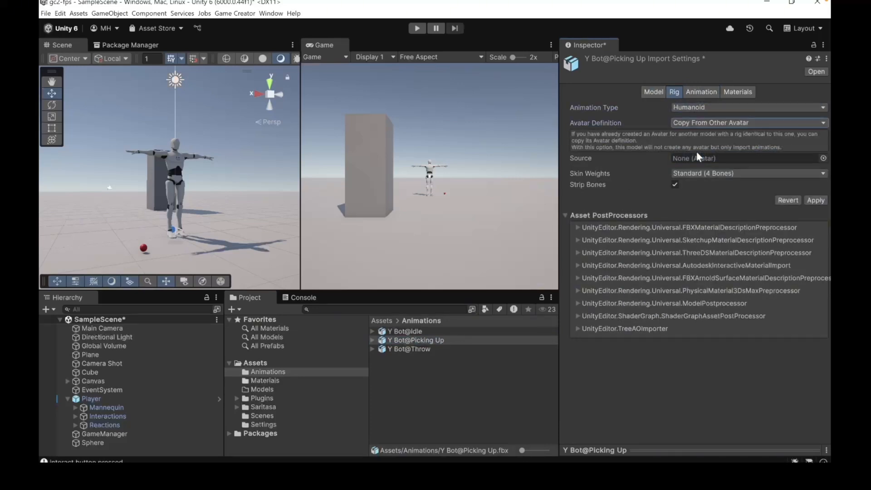
click(822, 158)
double_click(660, 211)
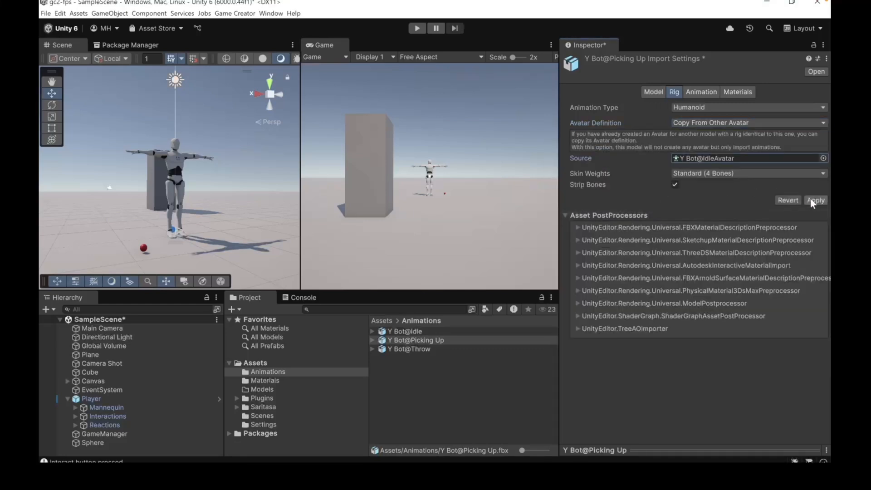
click(811, 201)
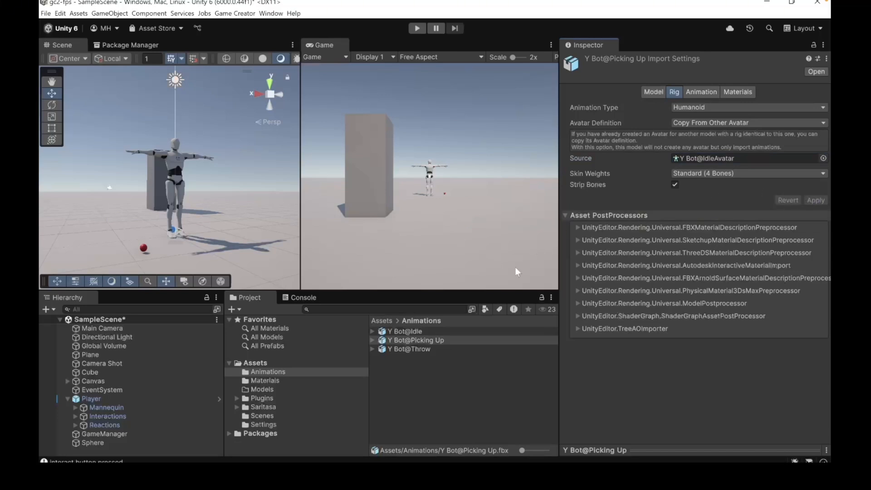
- Set the Y Bot@Throw rig to Humanoid with its avatar copied from Y Bot@IdleAvatar, and apply the import settings
click(405, 349)
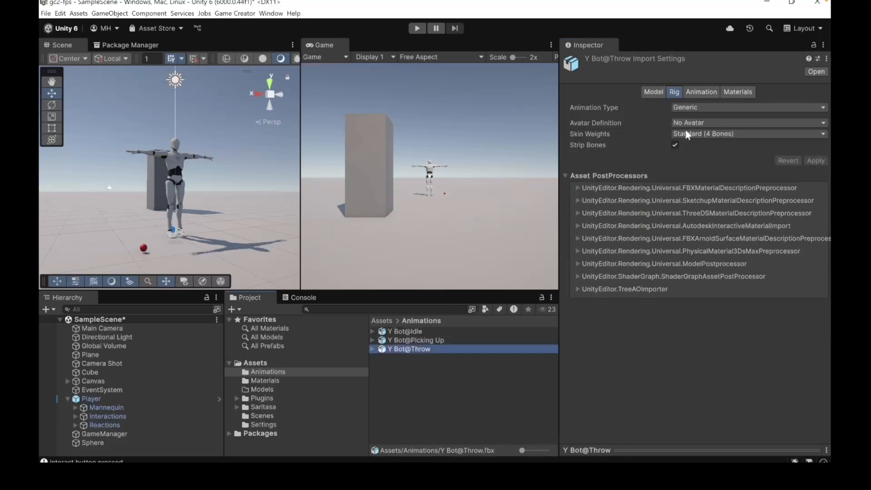
click(679, 108)
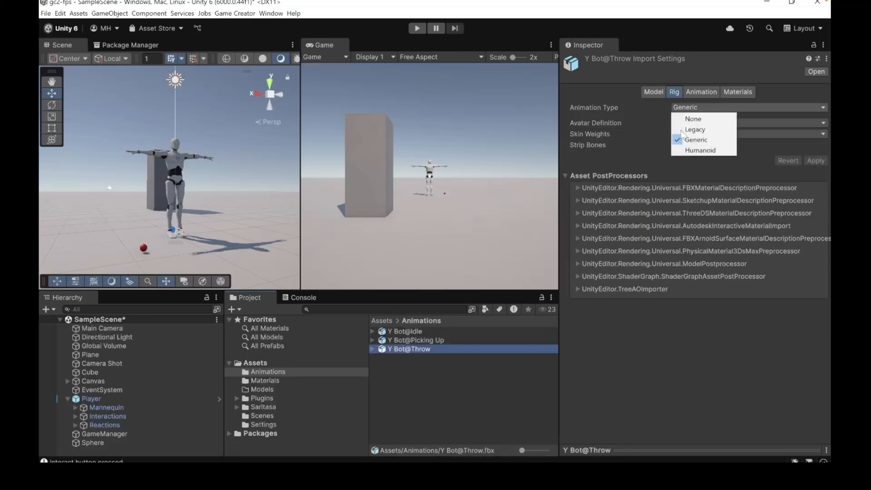
click(685, 152)
click(692, 121)
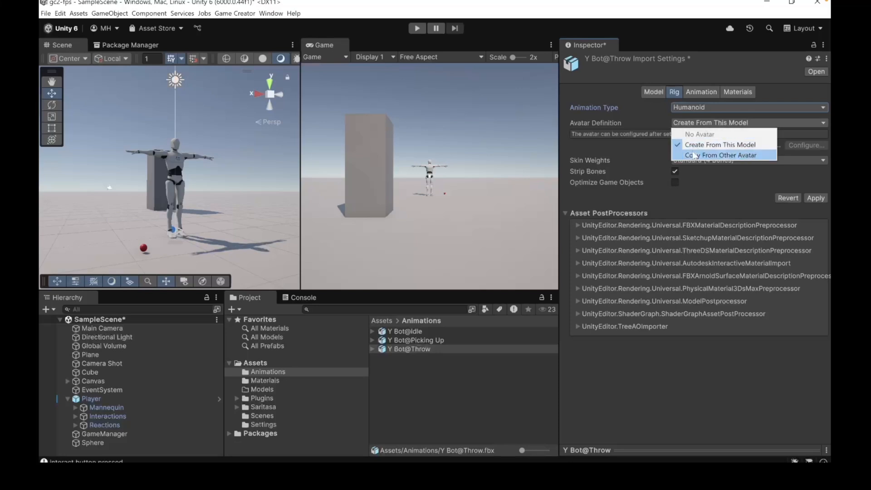
click(693, 156)
click(822, 158)
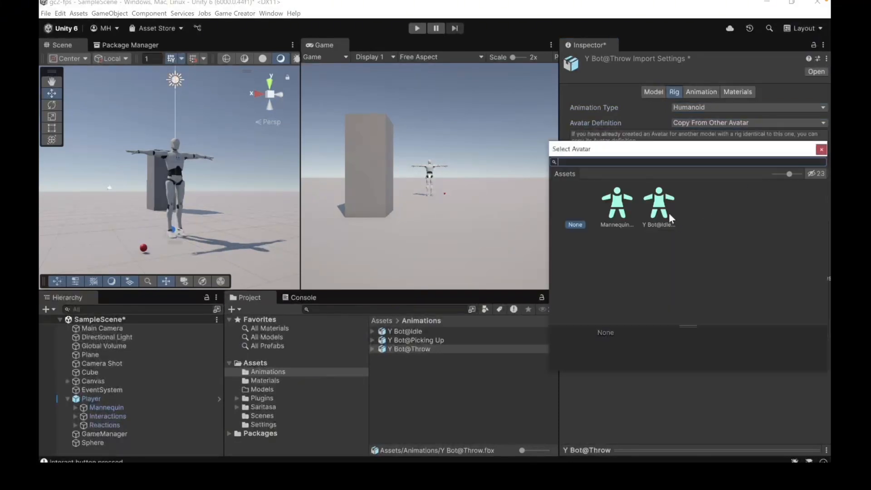
double_click(669, 213)
click(815, 200)
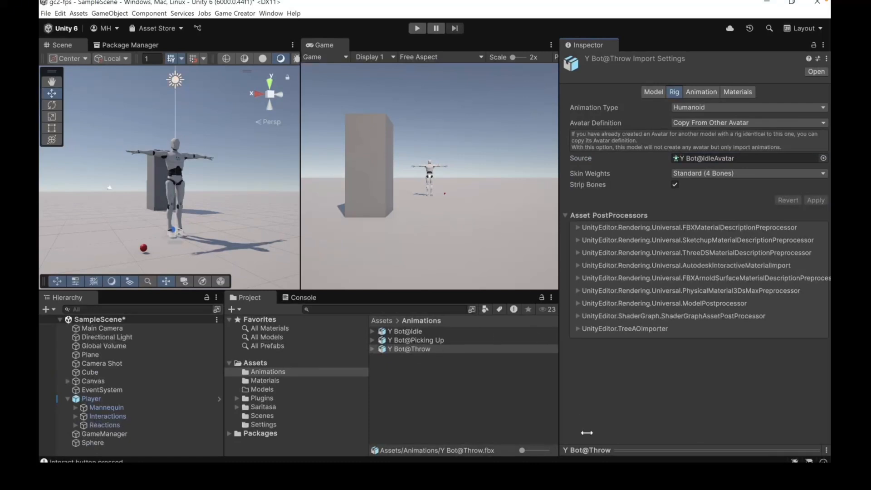
- Play the Throw and Picking Up clips in the import preview to check their humanoid motion
click(702, 92)
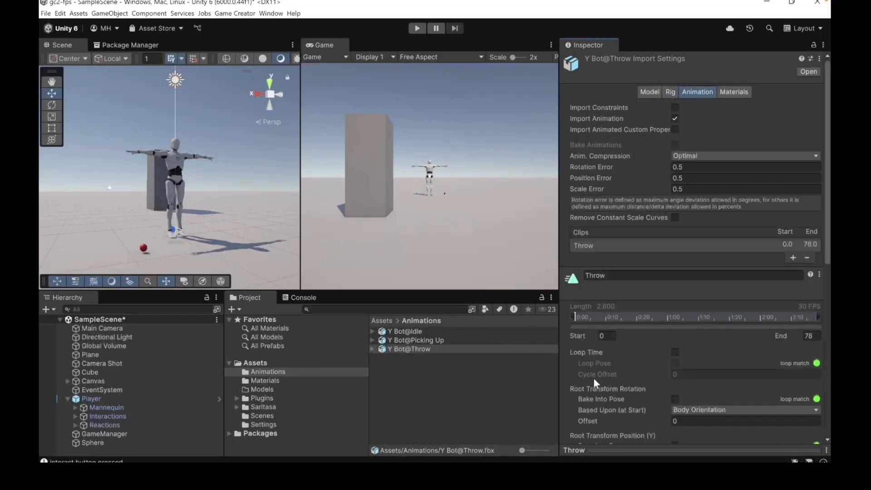
click(599, 447)
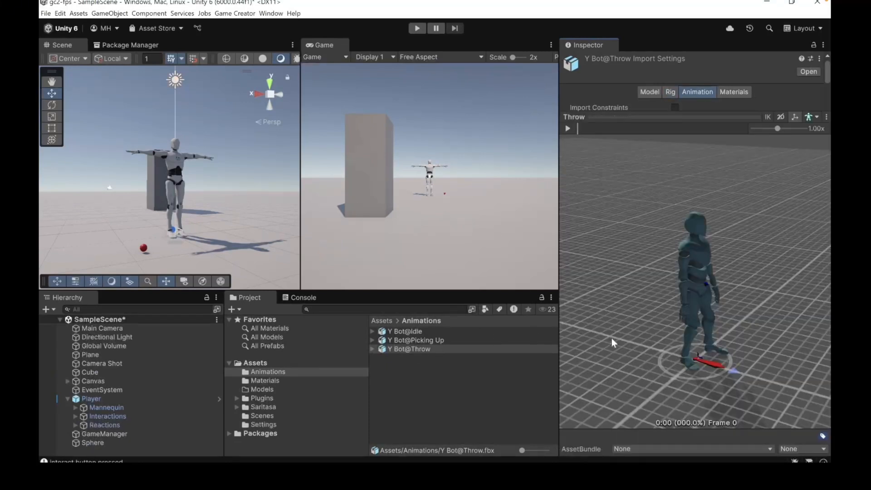
click(568, 129)
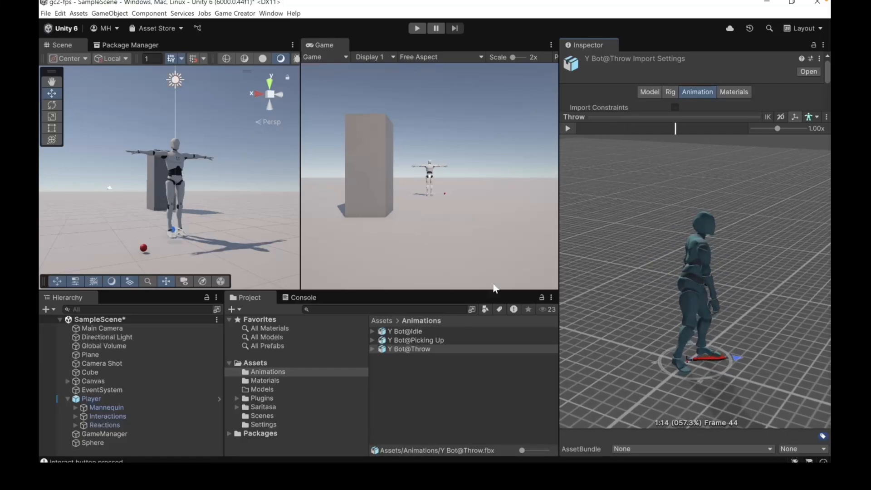
click(417, 340)
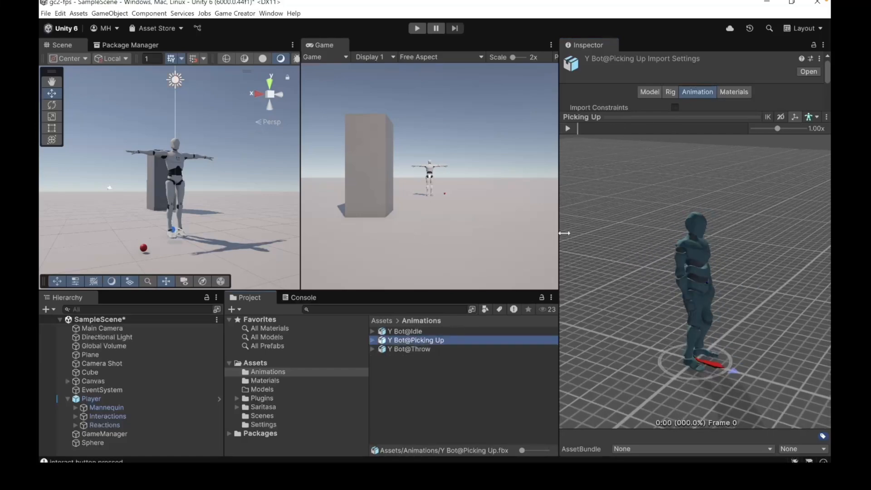
click(567, 129)
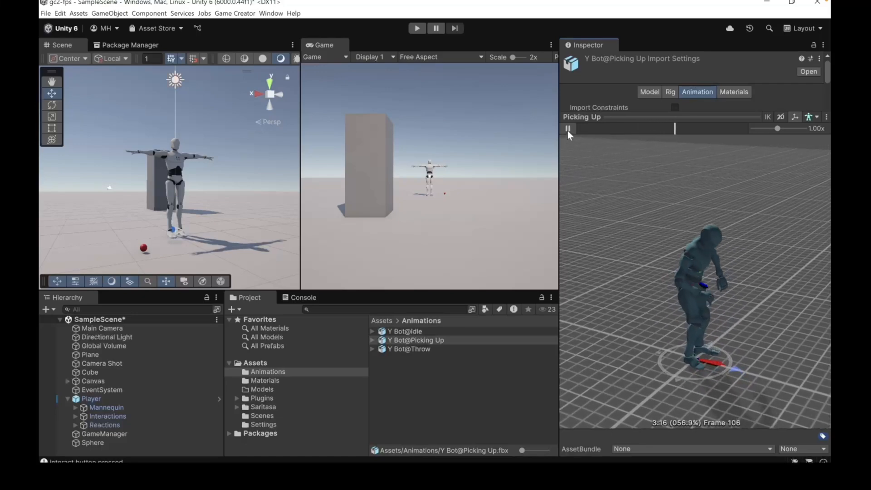
click(567, 128)
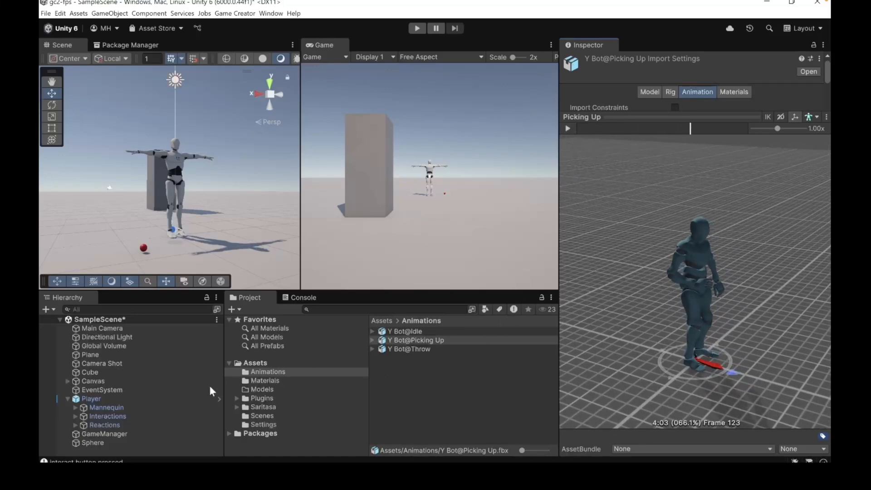
- Examine the trigger on the Interact object inside the Player's Interactions group
click(97, 442)
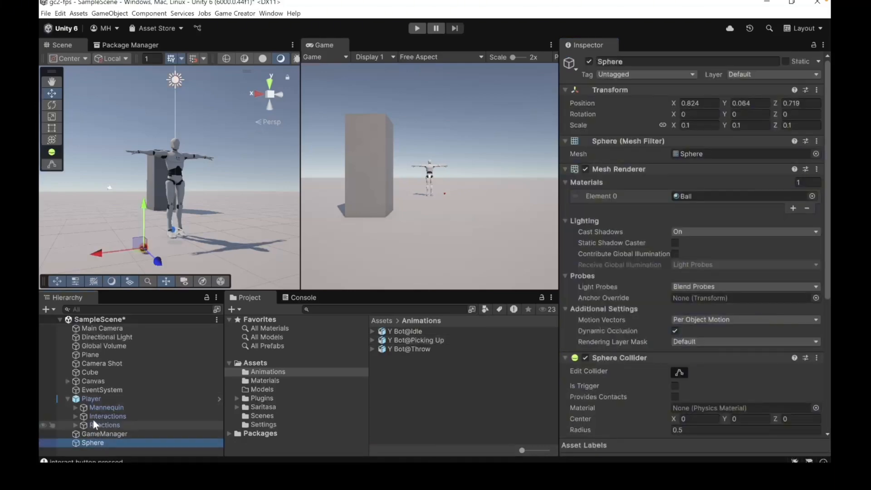
click(94, 418)
click(76, 416)
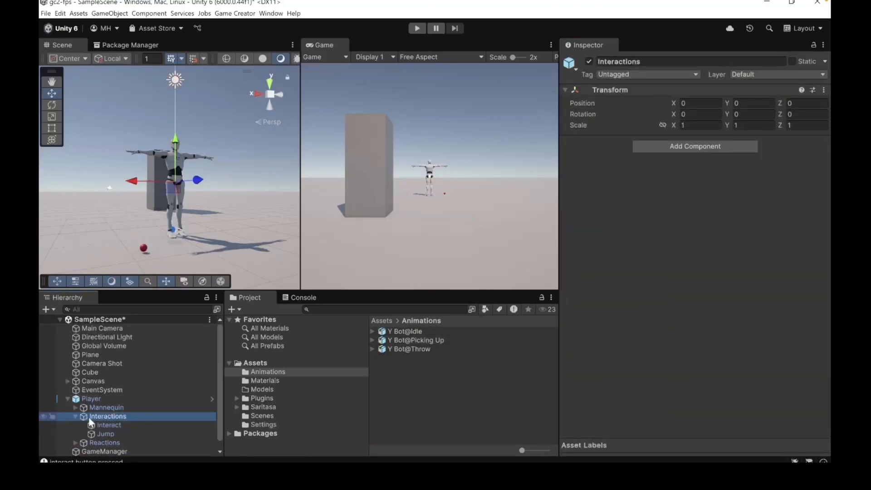
click(102, 424)
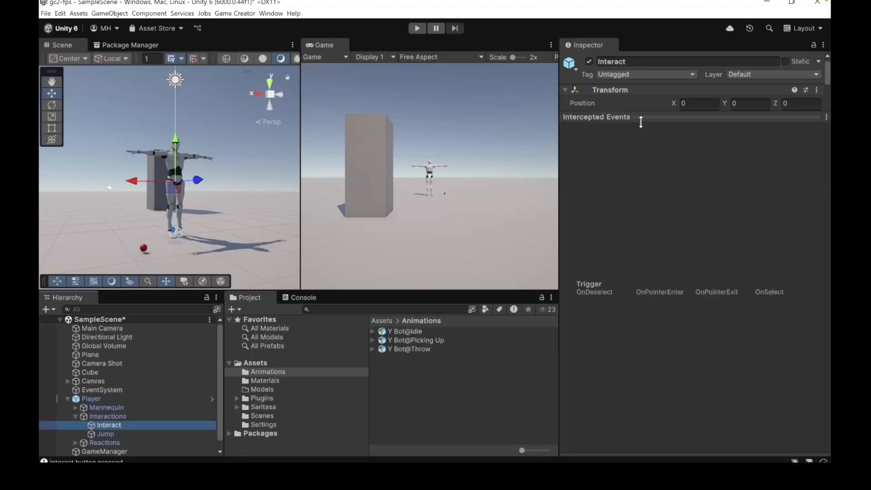
click(641, 122)
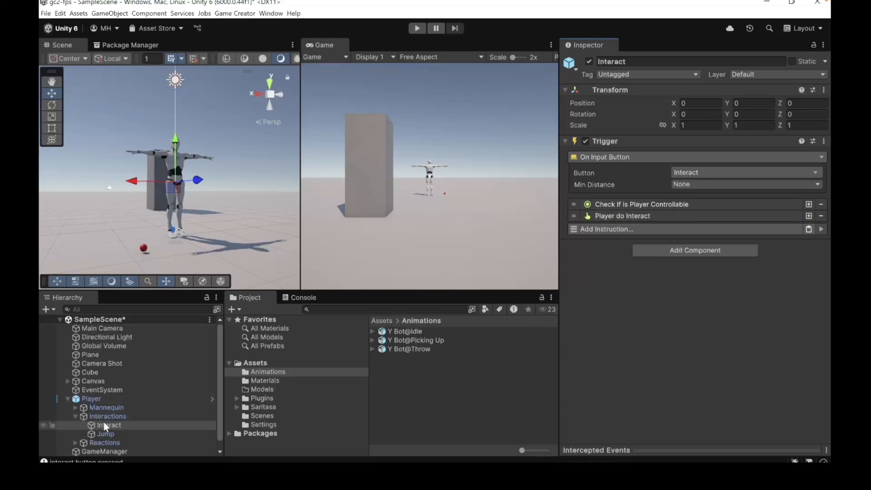
click(67, 398)
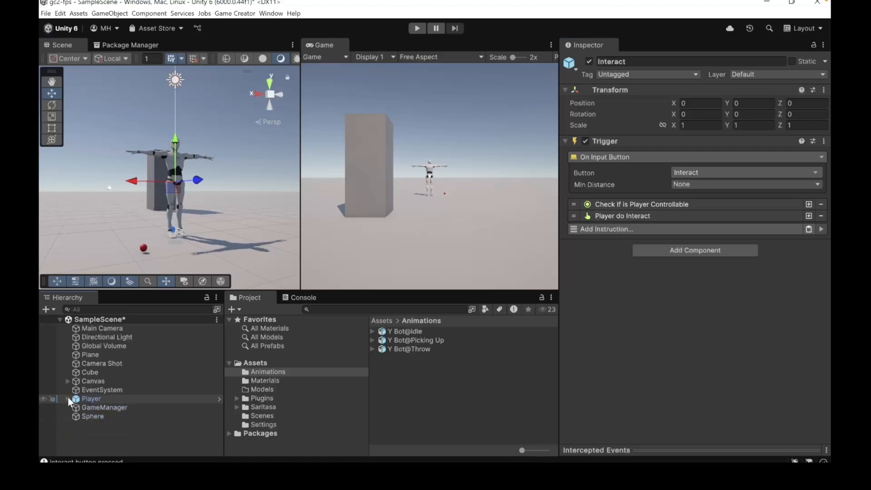
- Add a Trigger component to the Sphere
click(94, 417)
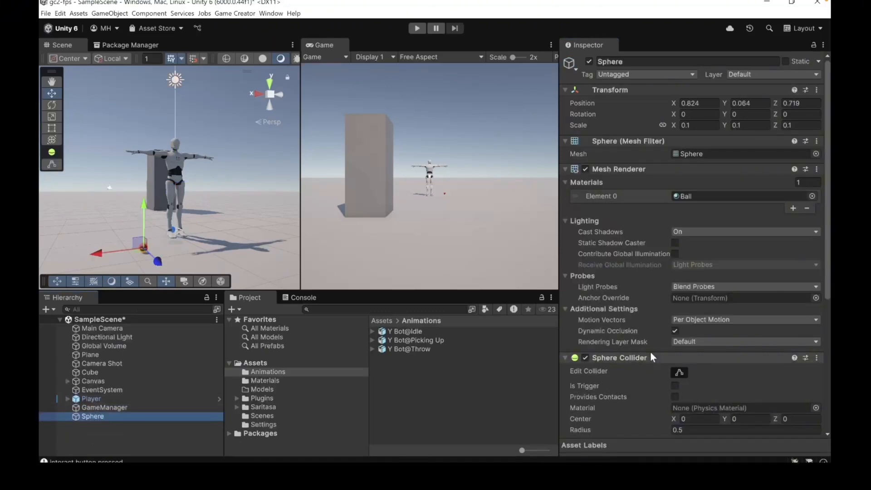
scroll(649, 351, down, 5)
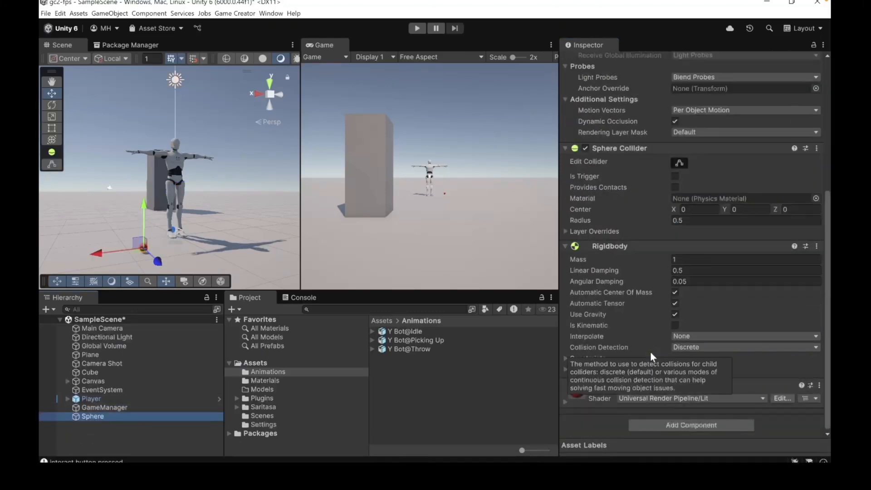
click(650, 425)
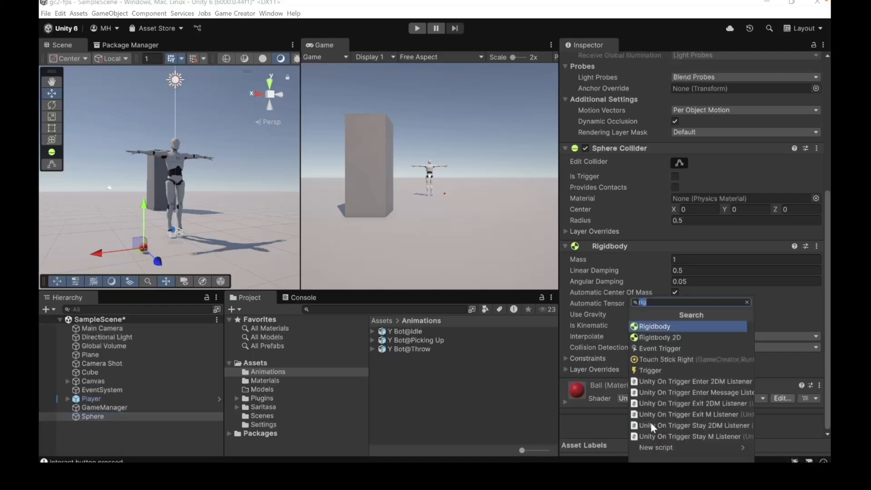
text(trigger)
key(Return)
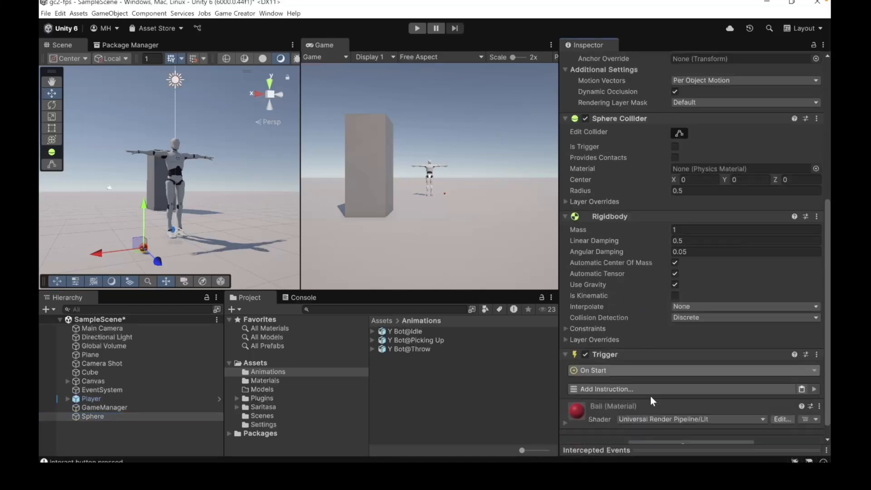
- Set the Sphere trigger's event to On Interact, with From Character set to Specific and Player
scroll(649, 395, down, 1)
click(611, 352)
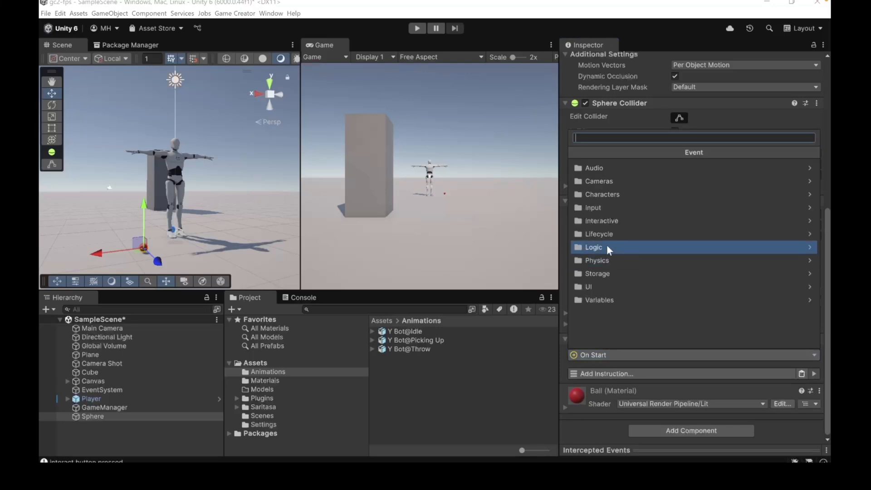
click(600, 220)
click(602, 195)
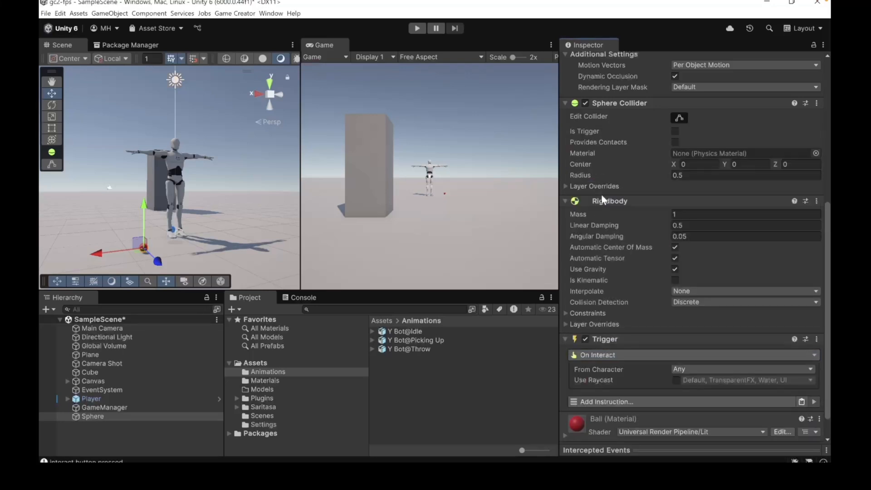
scroll(617, 318, down, 2)
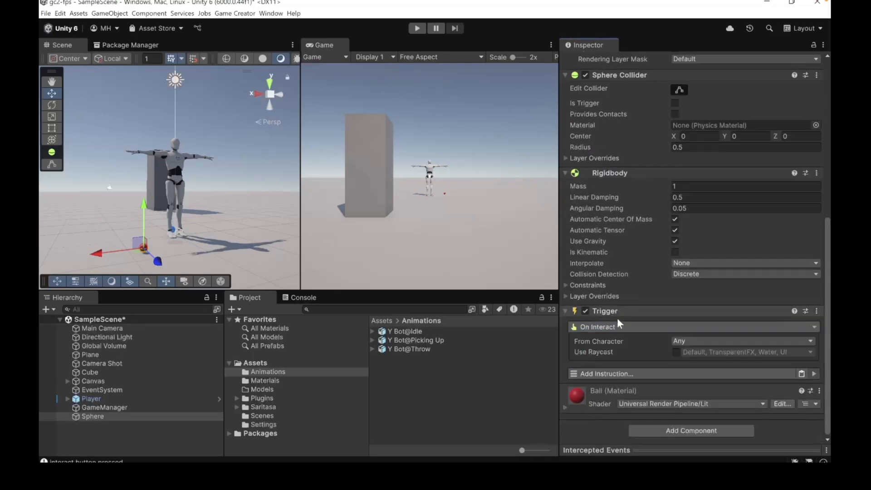
click(680, 341)
click(683, 359)
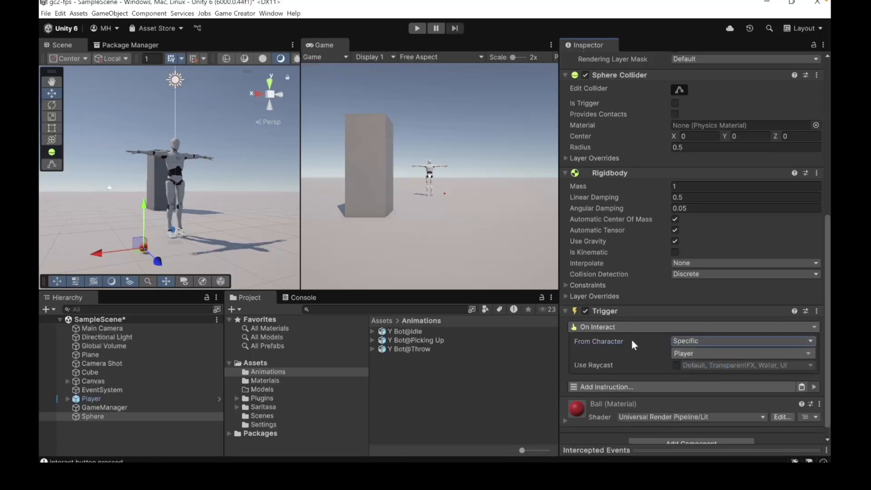
scroll(621, 354, down, 1)
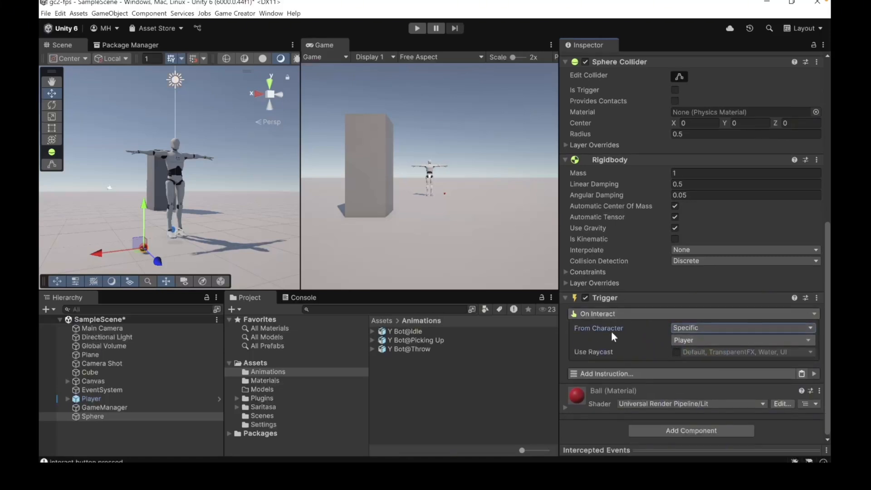
click(605, 374)
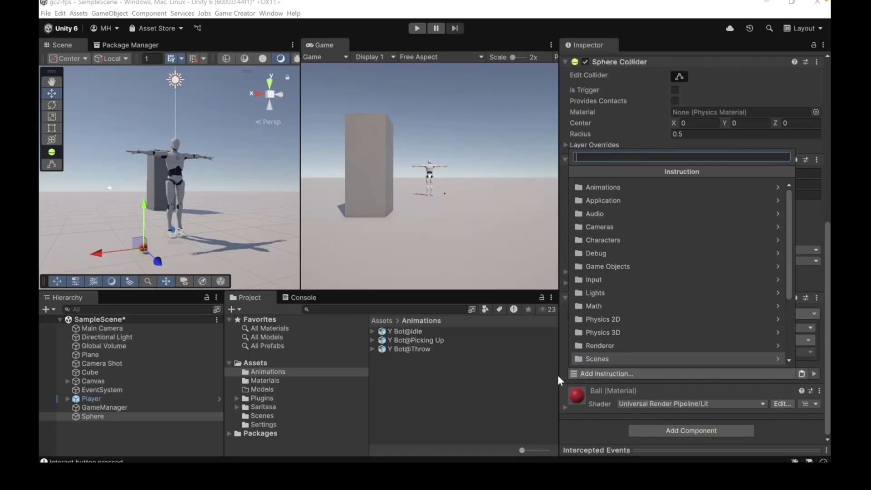
click(578, 422)
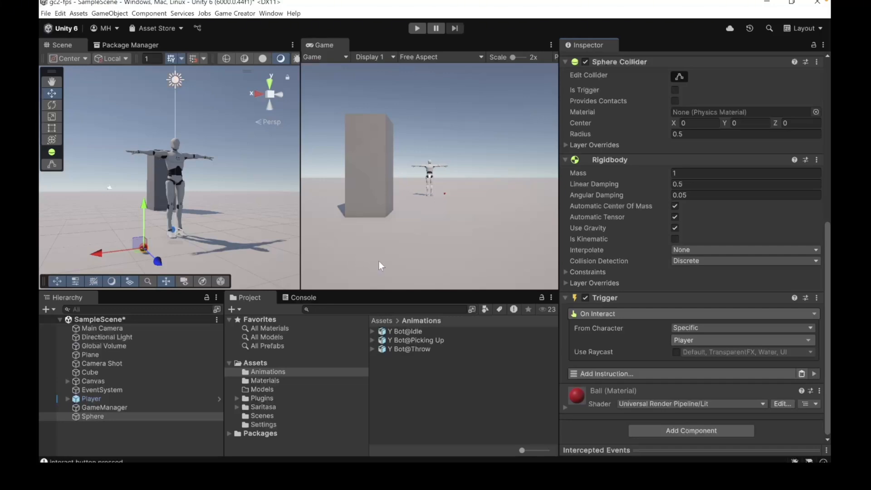
- Add a Check Conditions instruction to the Sphere's On Interact trigger
click(615, 375)
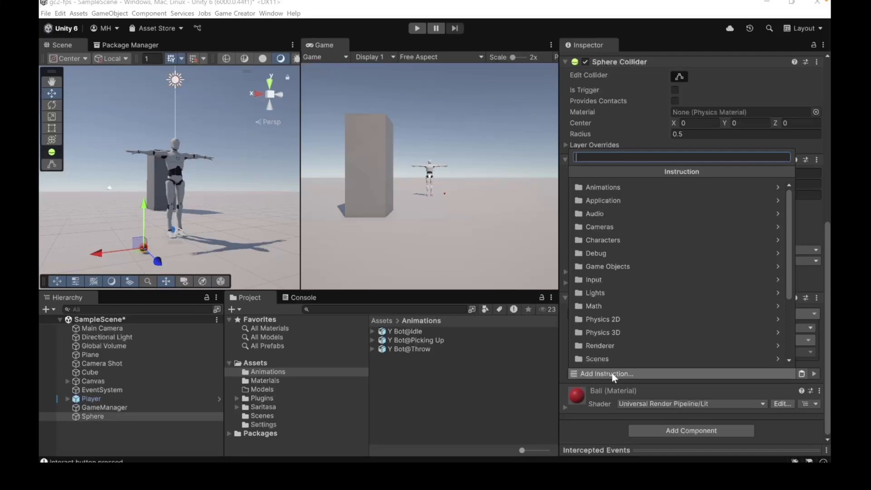
text(prop)
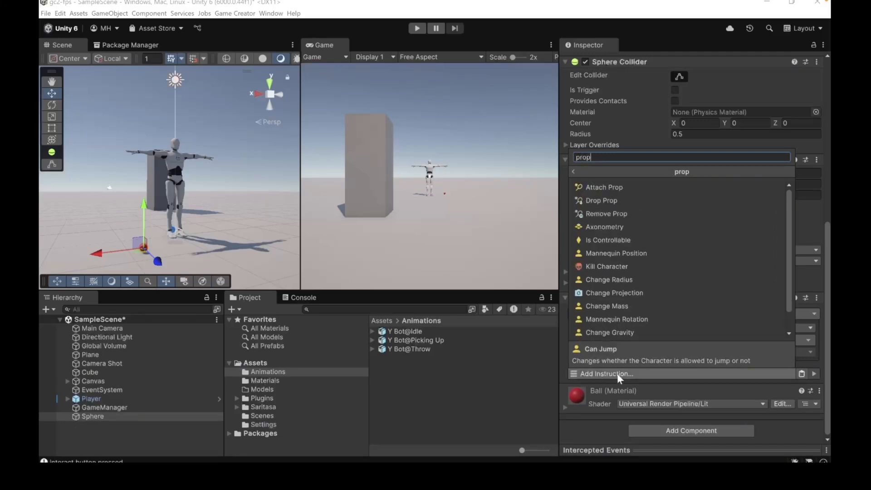
key(BackSpace)
key(BackSpace)
key(BackSpace)
key(BackSpace)
text(check)
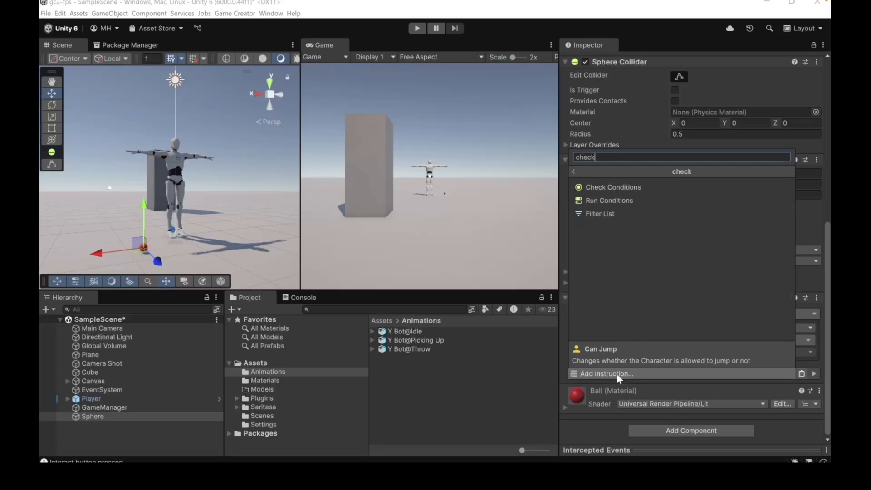
click(609, 187)
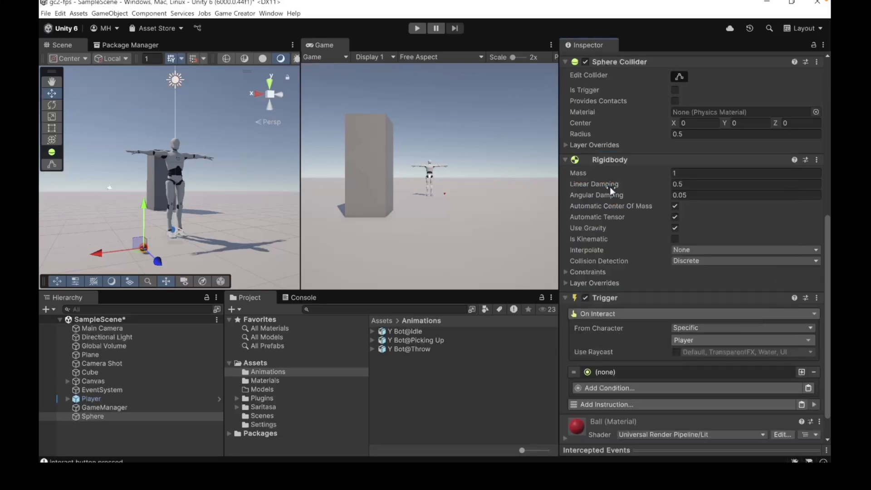
- Add a Has Prop Attached condition to the check and negate it, keeping Player and the human Right Hand bone
click(614, 388)
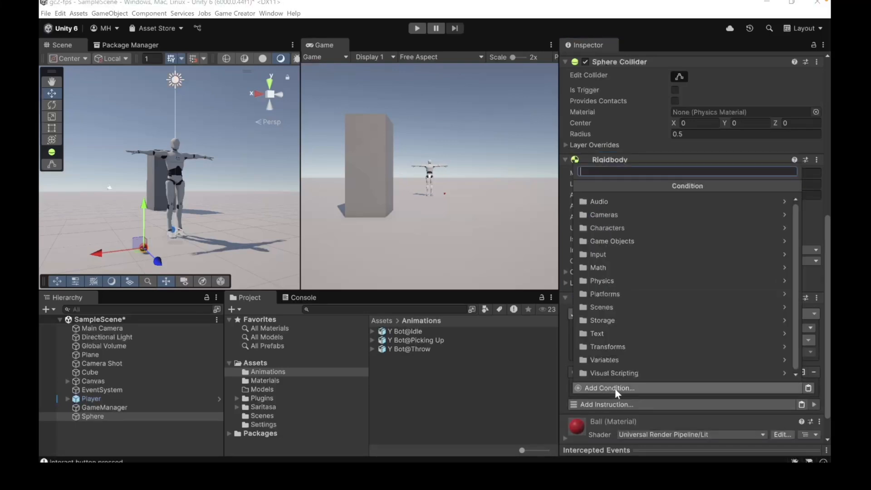
text(prop)
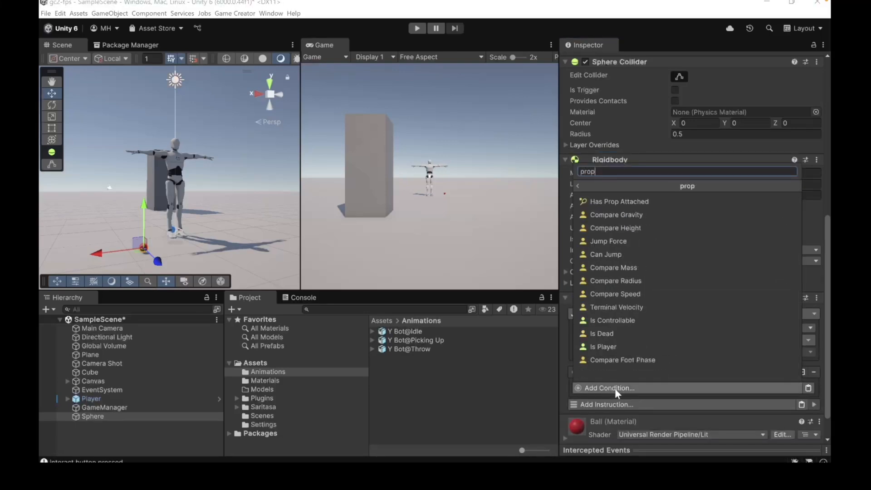
click(602, 199)
scroll(627, 312, down, 2)
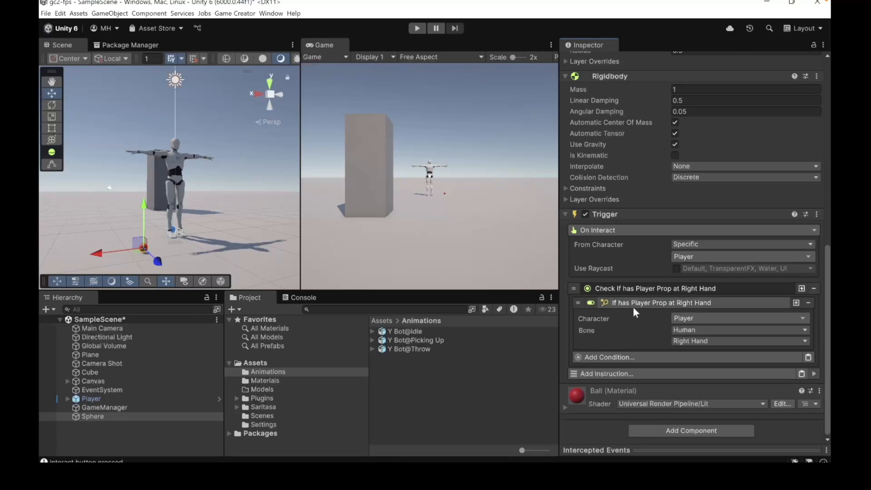
click(590, 303)
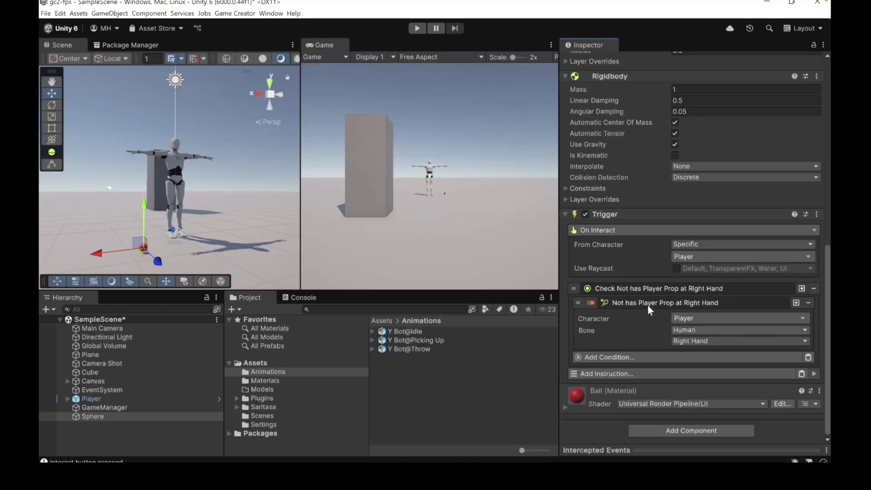
click(687, 340)
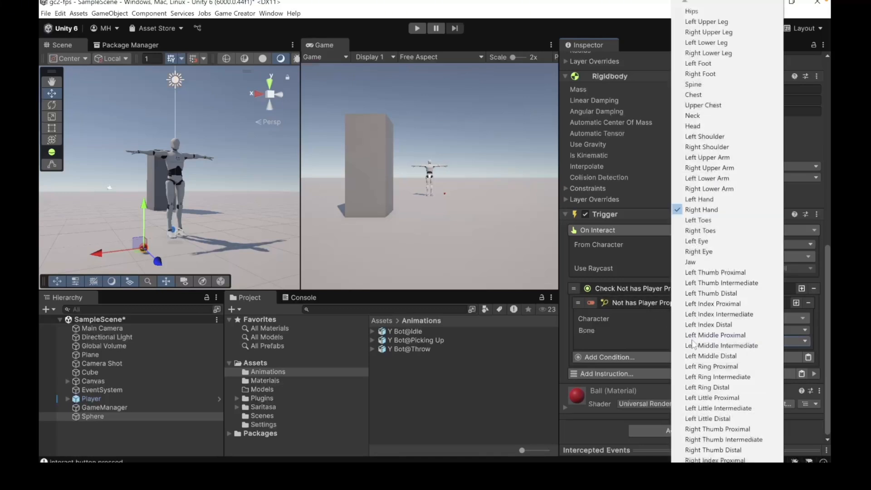
click(644, 325)
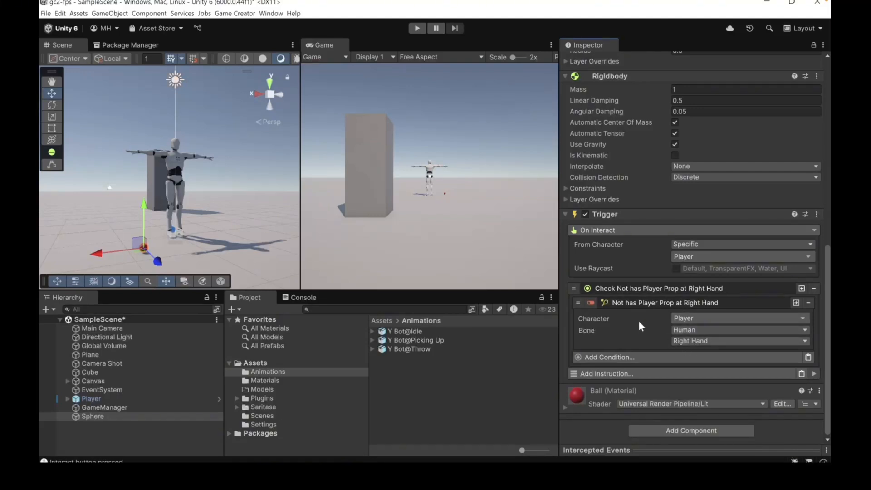
click(632, 301)
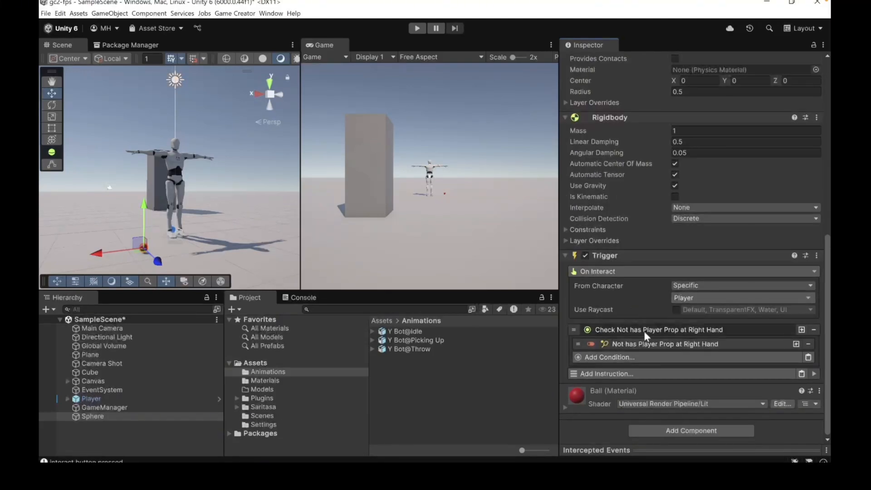
click(612, 357)
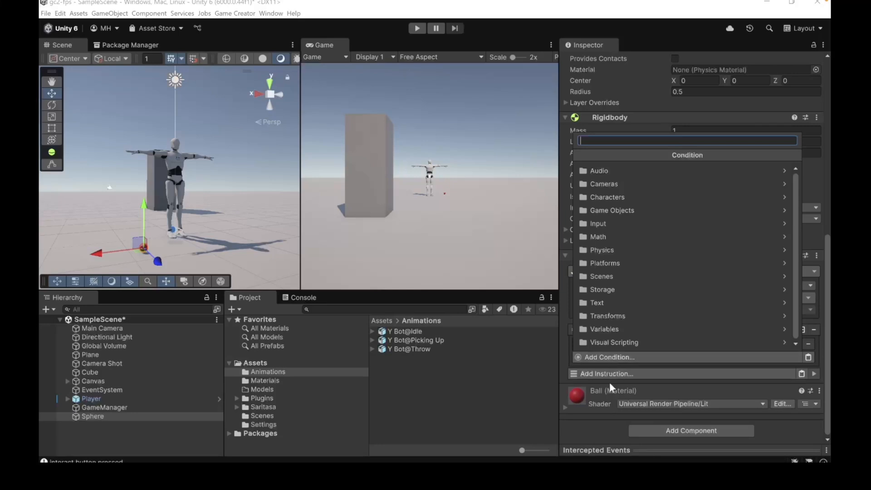
click(604, 414)
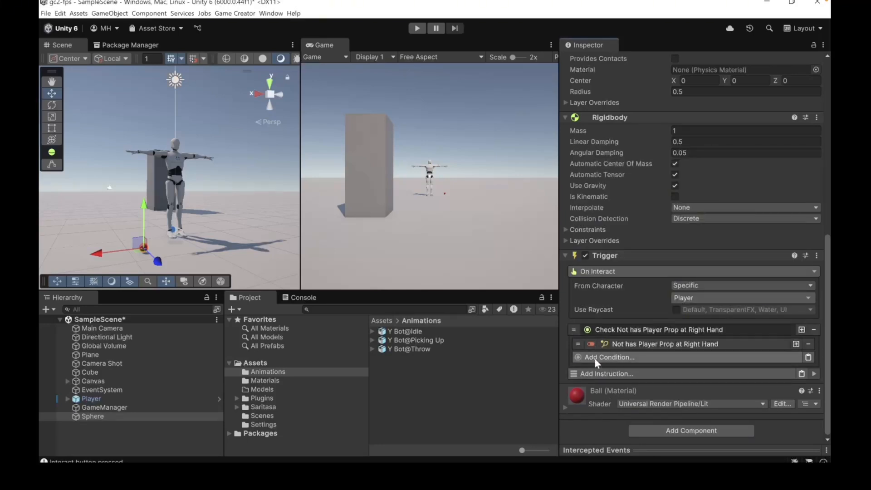
click(609, 357)
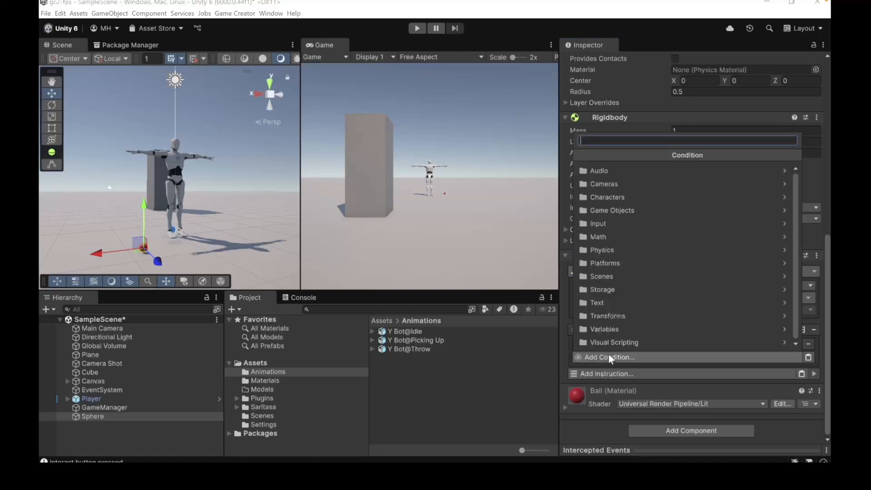
text(attach)
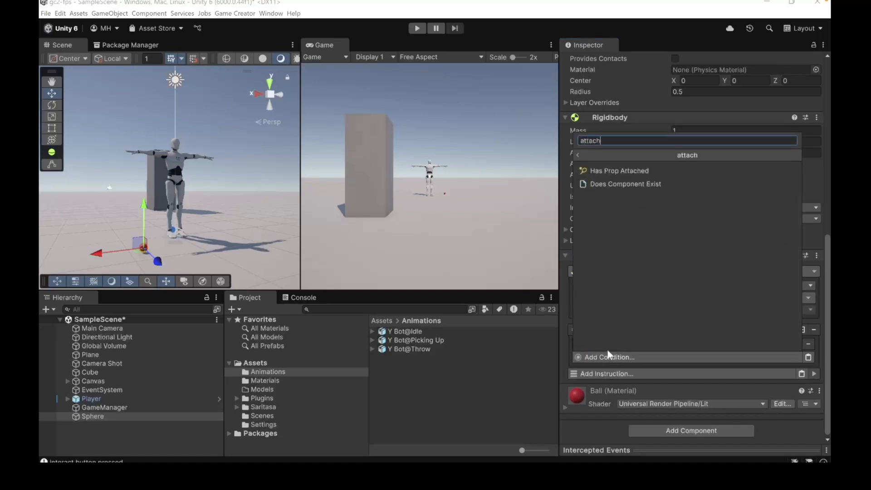
key(BackSpace)
key(BackSpace)
key(BackSpace)
key(BackSpace)
key(BackSpace)
key(BackSpace)
click(612, 373)
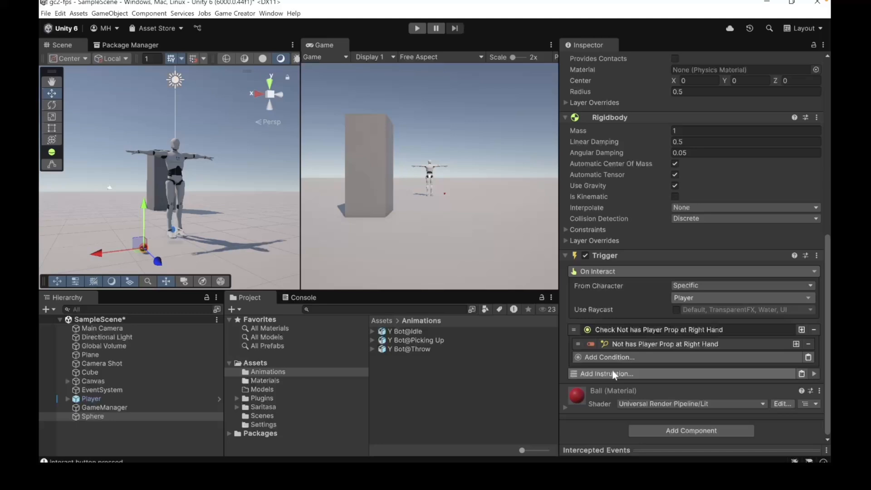
- Add an Attach Prop instruction after the condition check in the Sphere's trigger
click(613, 374)
text(atta)
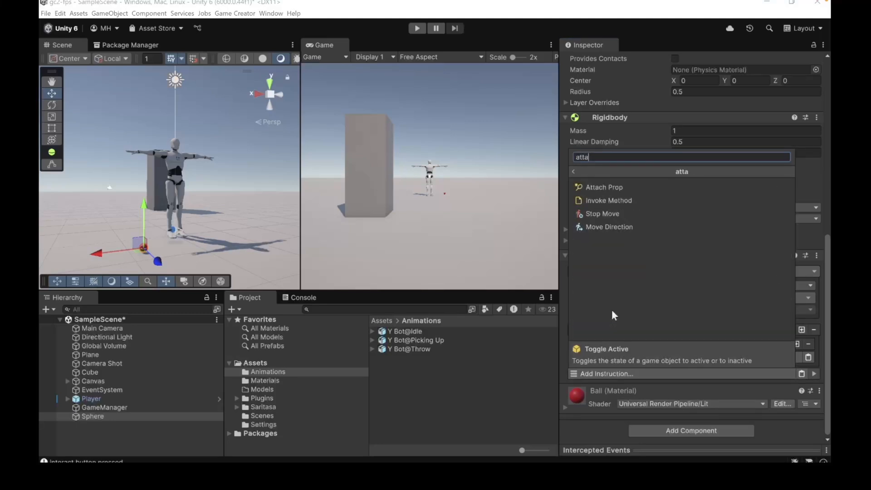
text(ch)
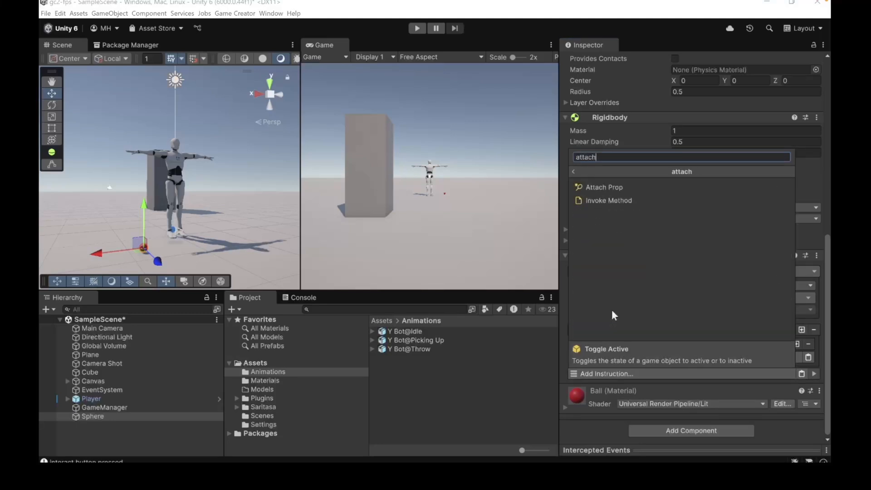
click(604, 188)
scroll(624, 301, down, 3)
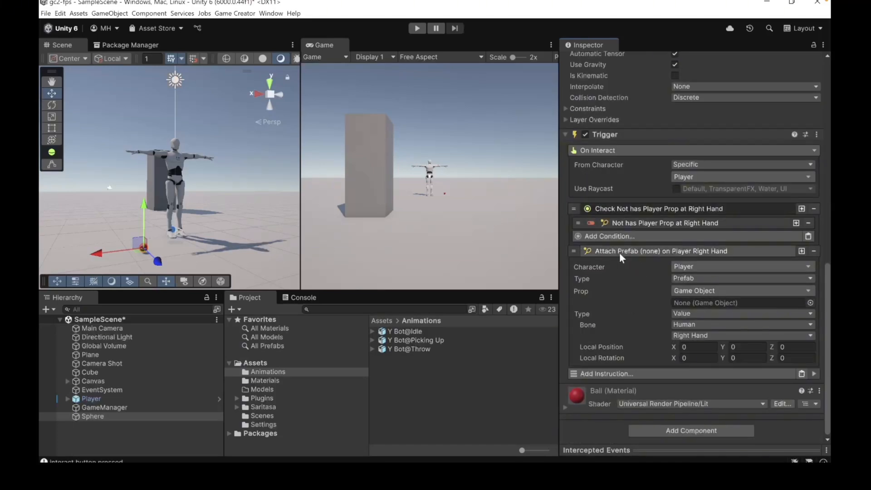
- Set the Attach Prop type to Instance and assign the scene's Sphere as the prop
click(685, 278)
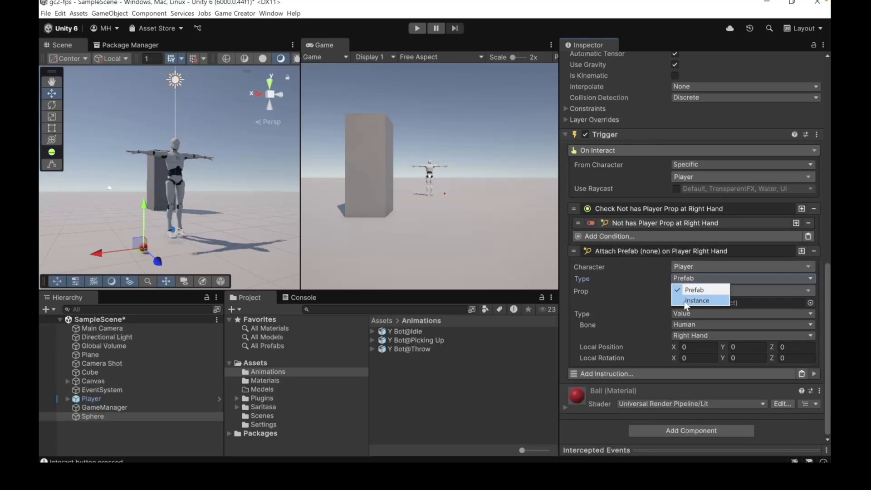
click(686, 301)
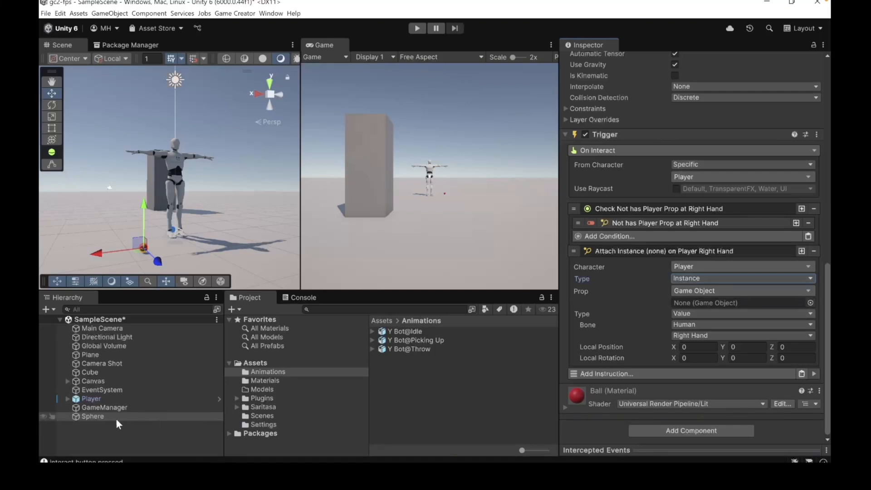
drag(785, 296, 771, 305)
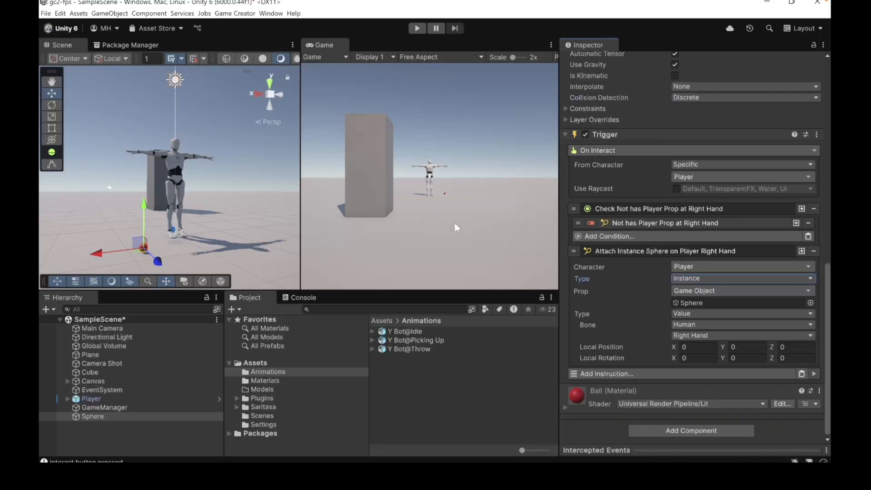
- Run the scene, walk the player to the red ball and interact with it to test the pickup
click(416, 28)
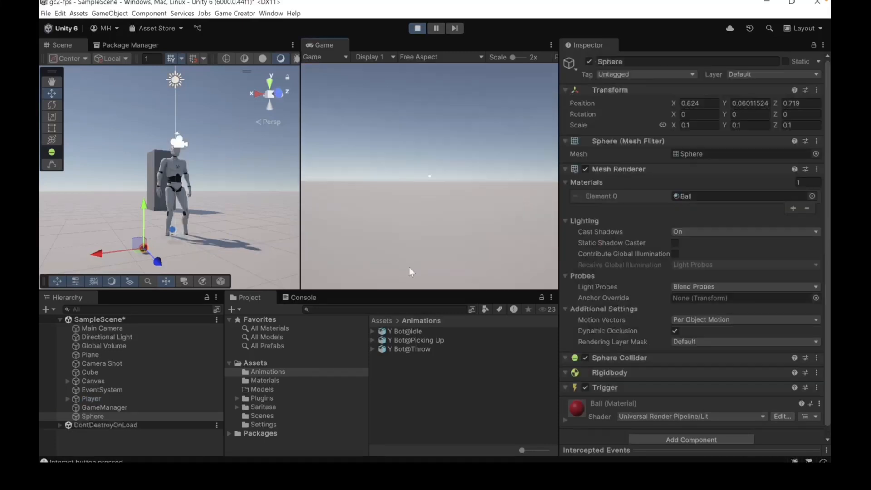
key(w)
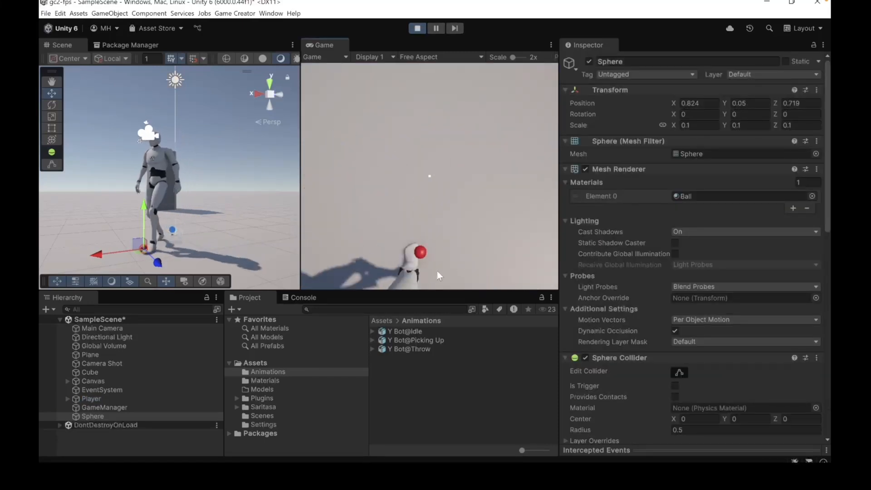
key(e)
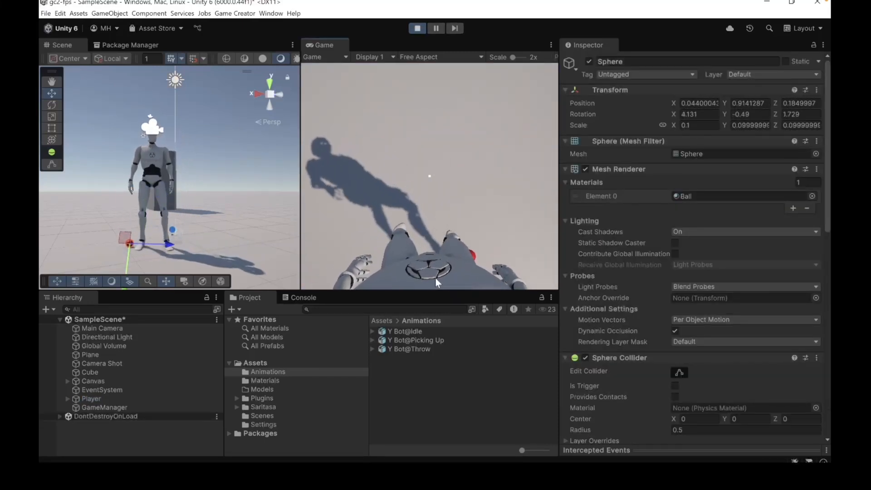
click(439, 274)
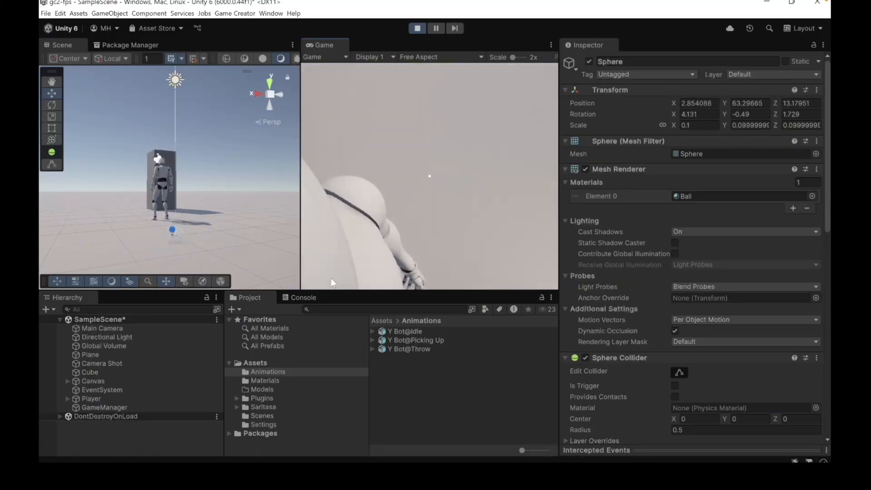
- Expand the Player's Mannequin hierarchy through Armature, Hips and Spine down to the contents of Spine2
click(66, 398)
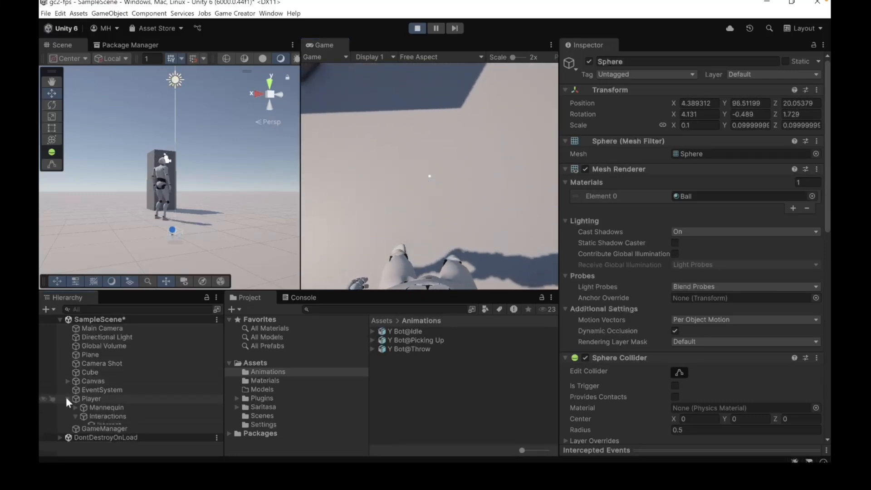
click(75, 398)
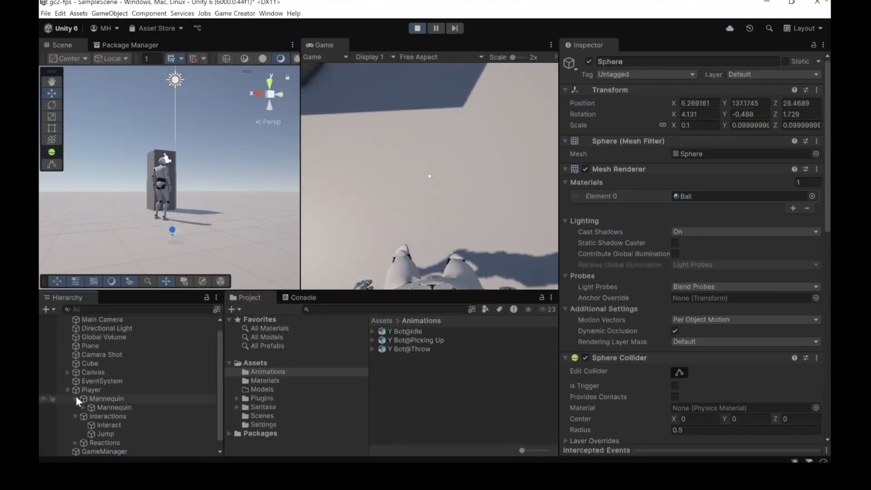
click(83, 405)
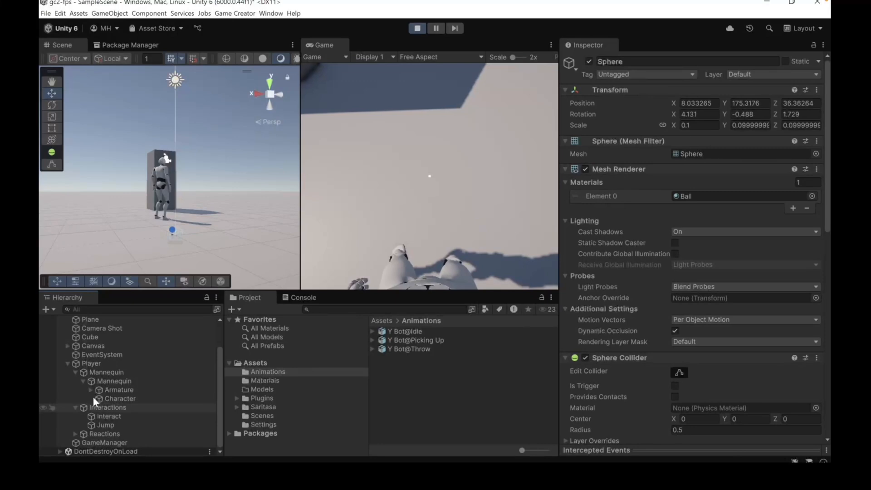
click(89, 396)
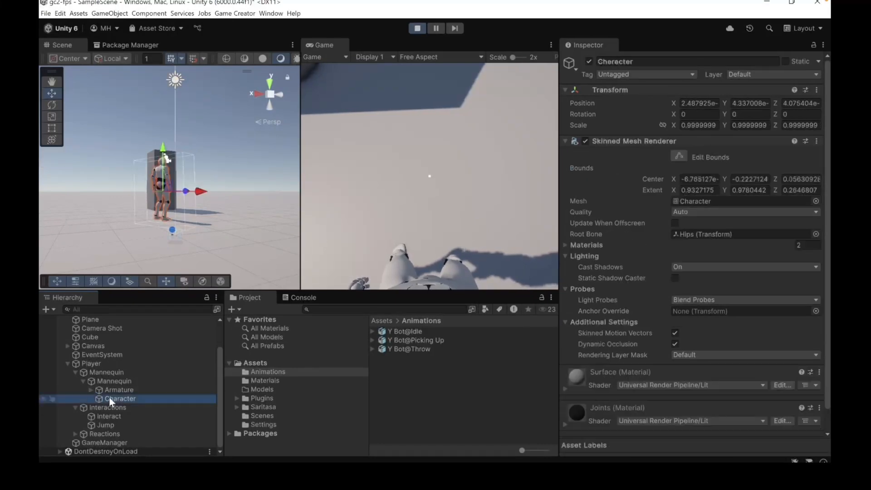
click(90, 390)
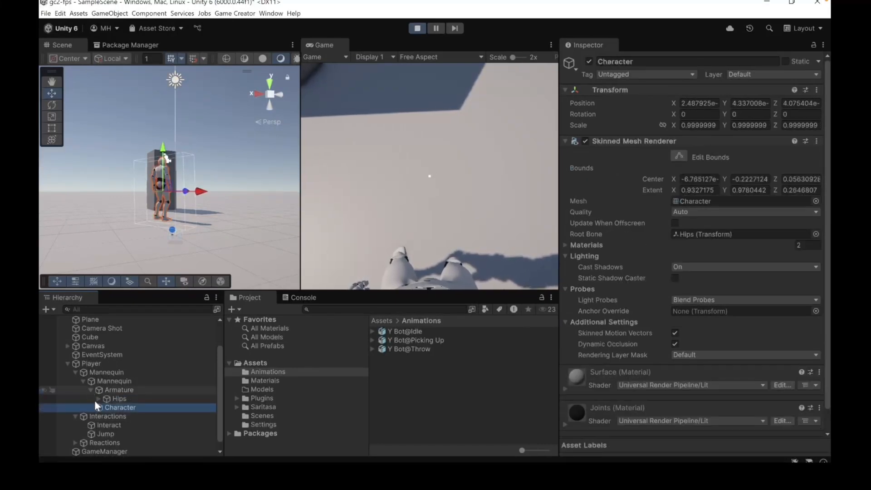
click(99, 399)
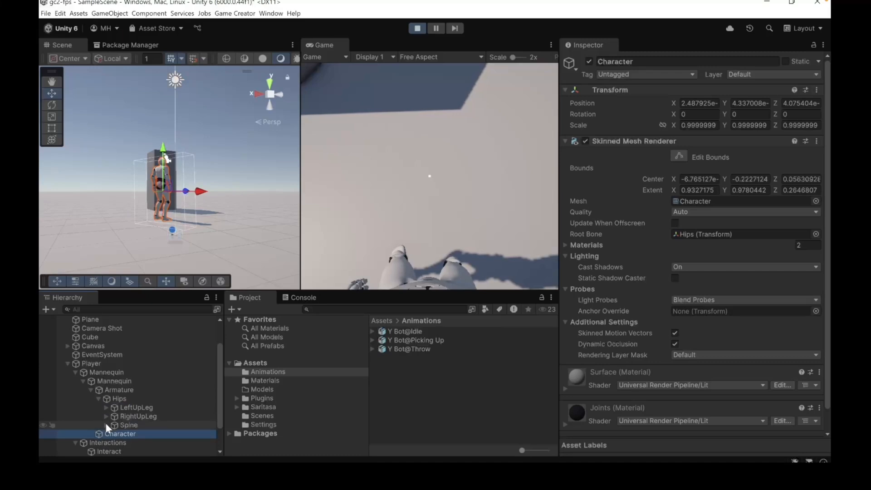
click(106, 424)
scroll(106, 423, down, 3)
click(114, 388)
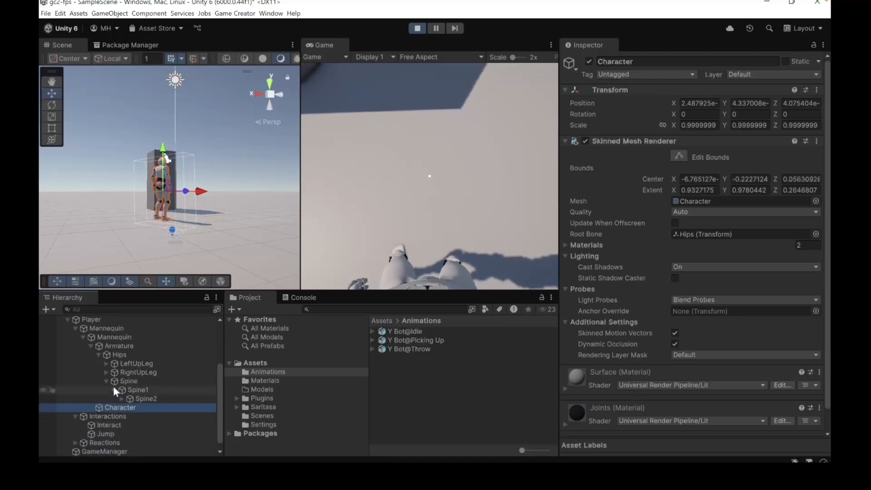
click(122, 398)
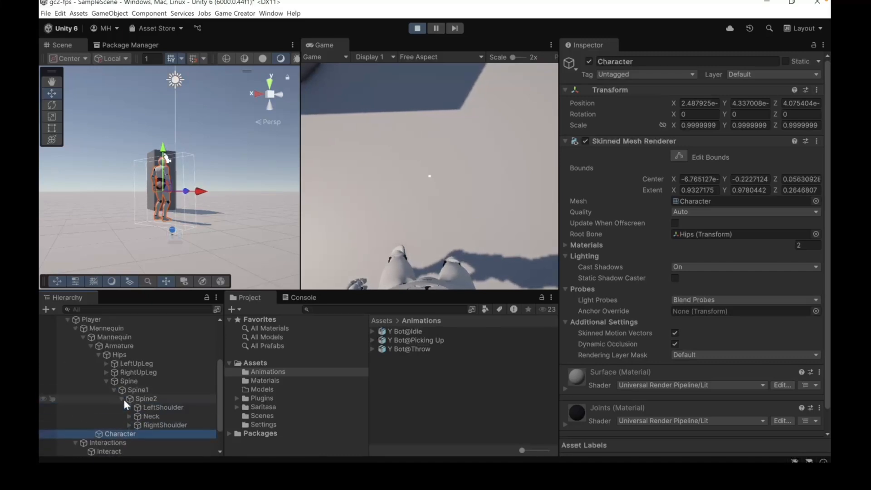
- Expand the right arm chain down to RightHand and select the Sphere attached beneath it
click(129, 424)
click(134, 431)
scroll(135, 432, down, 2)
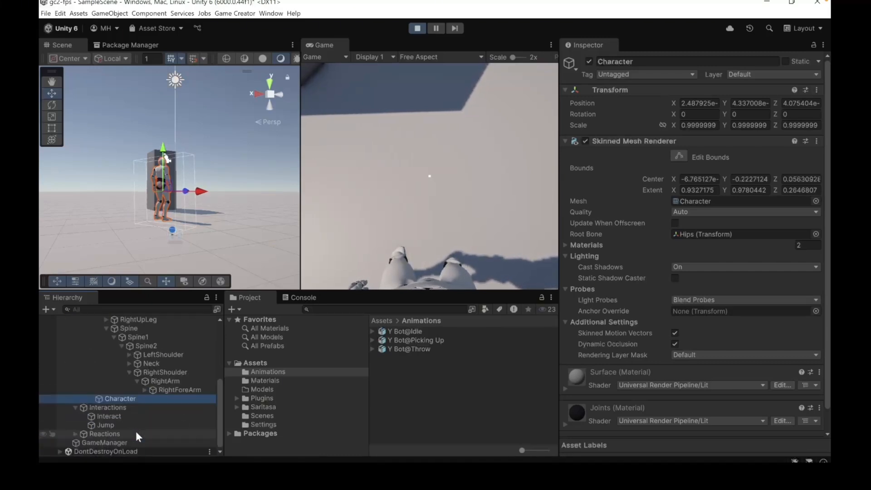
click(144, 390)
click(152, 398)
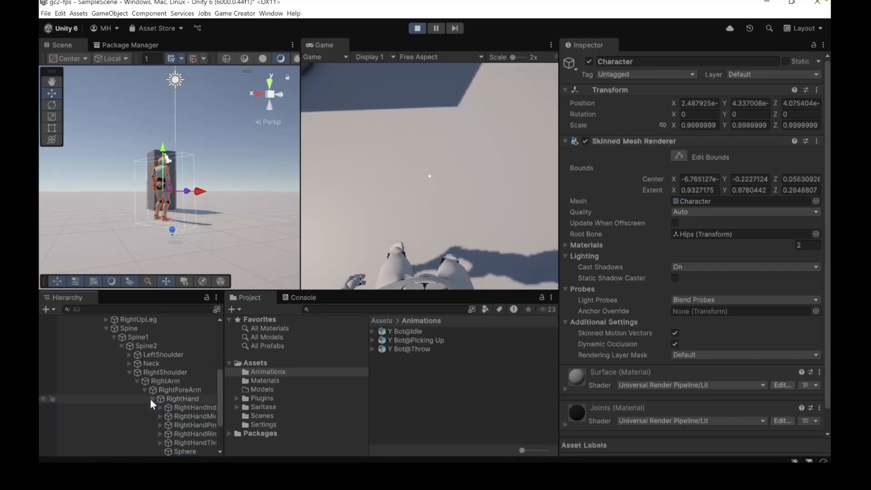
click(180, 450)
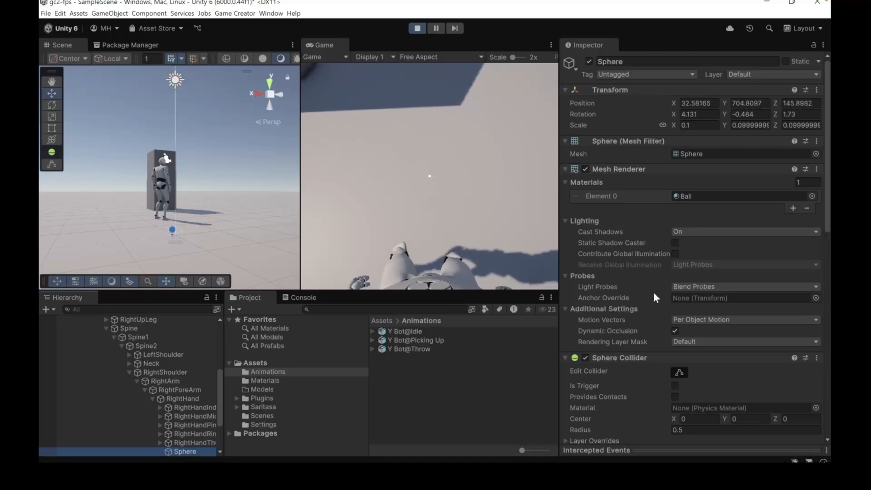
- Review the attached Sphere's position, Rigidbody and trigger settings, and stop play mode
scroll(653, 293, down, 10)
scroll(653, 292, up, 6)
scroll(653, 293, up, 4)
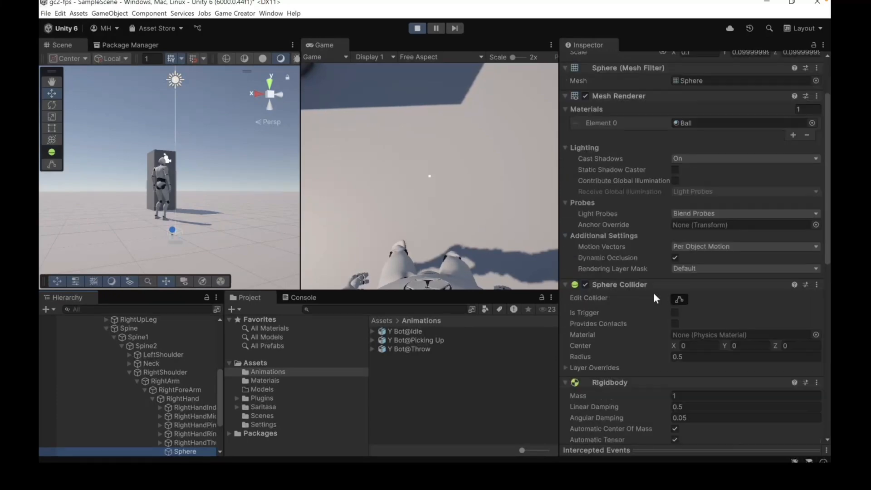
scroll(644, 319, down, 4)
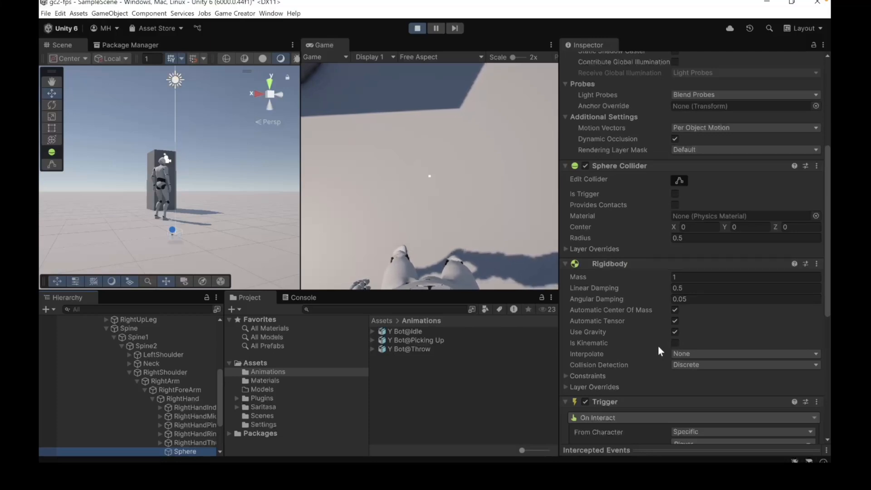
scroll(603, 350, down, 5)
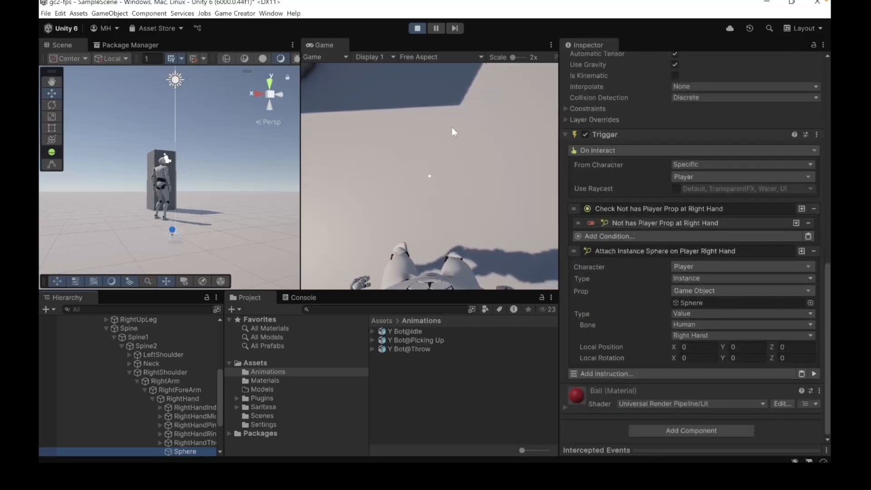
click(416, 28)
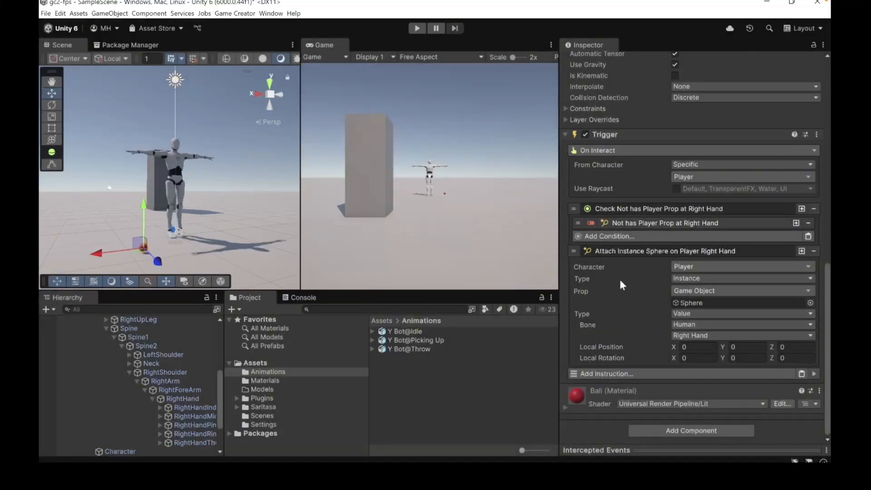
- Add an Is Kinematic 3D instruction to the Sphere's trigger after the Attach Prop instruction
click(608, 236)
click(566, 286)
click(586, 374)
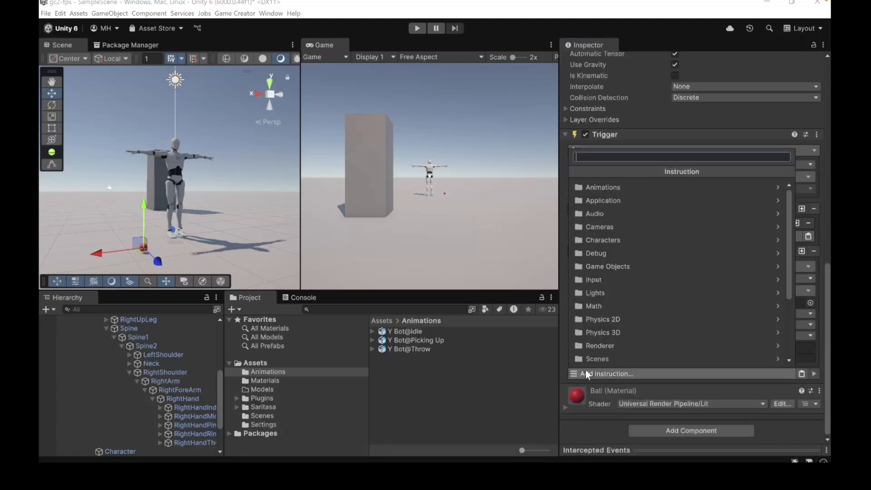
text(kine)
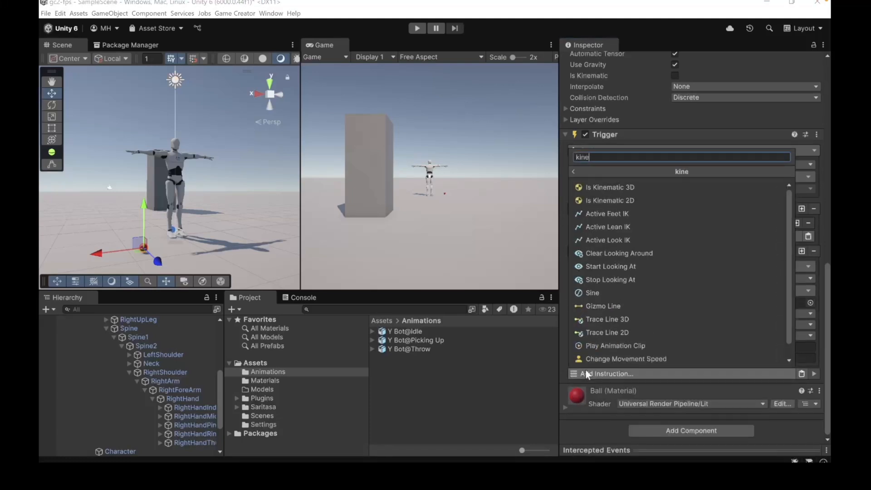
click(605, 187)
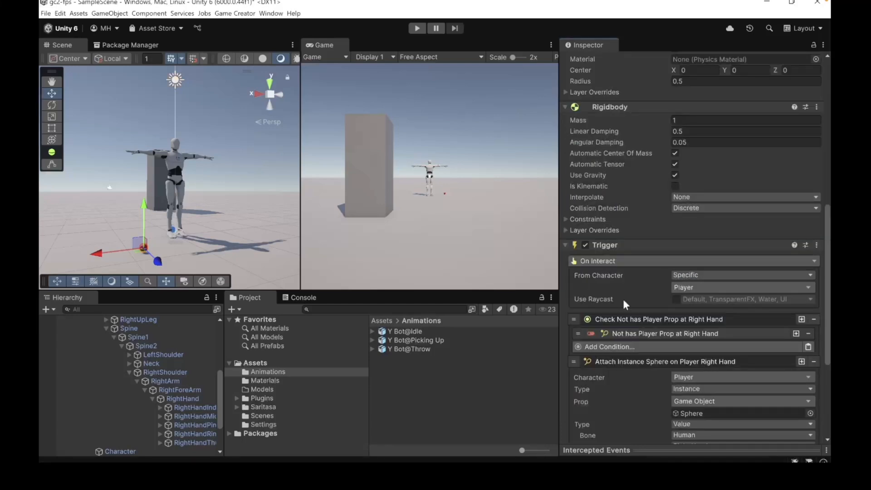
scroll(622, 299, down, 5)
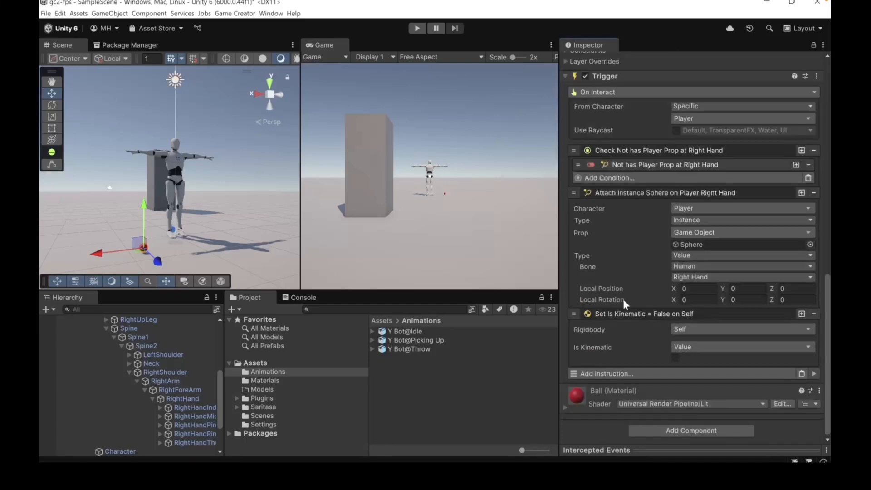
- Move the Set Is Kinematic instruction above Attach Prop and set its value to true, keeping Self as the Rigidbody
click(682, 328)
click(635, 332)
scroll(649, 314, up, 10)
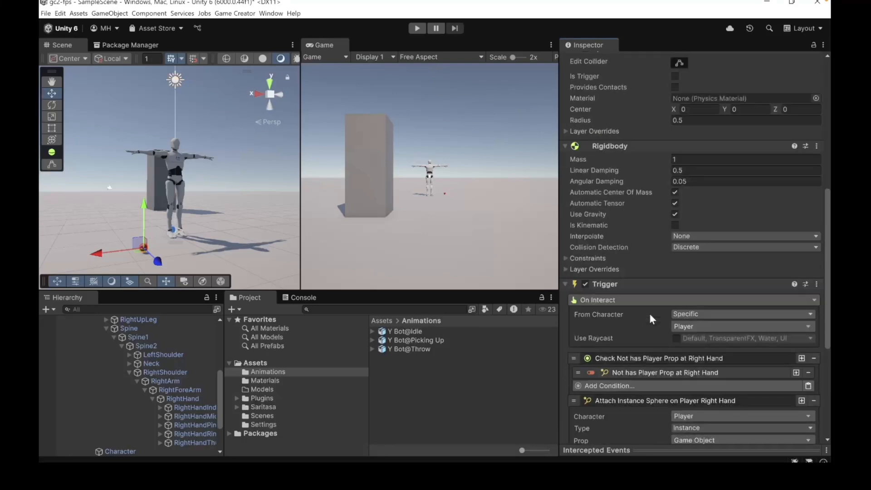
scroll(634, 255, up, 10)
scroll(624, 343, down, 20)
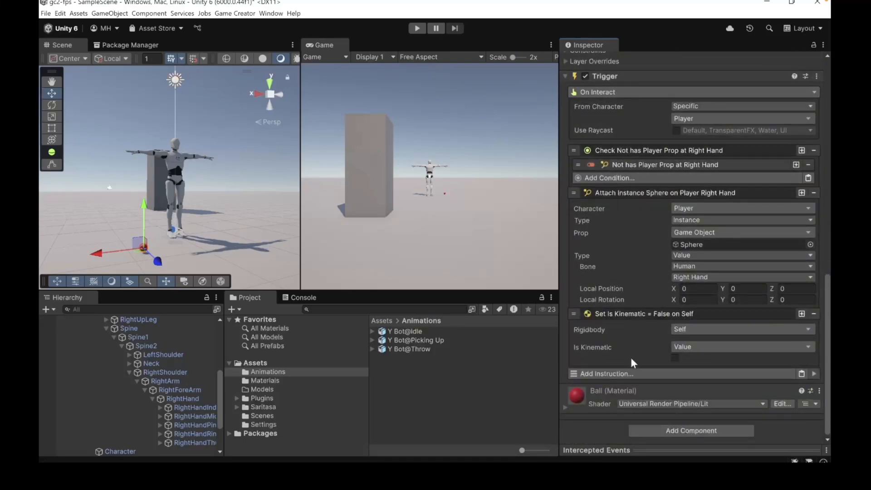
click(613, 313)
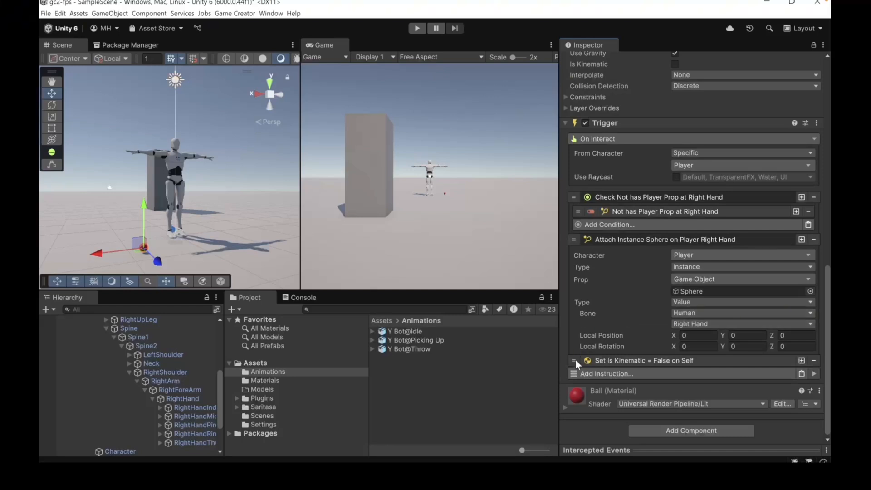
drag(575, 361, 573, 242)
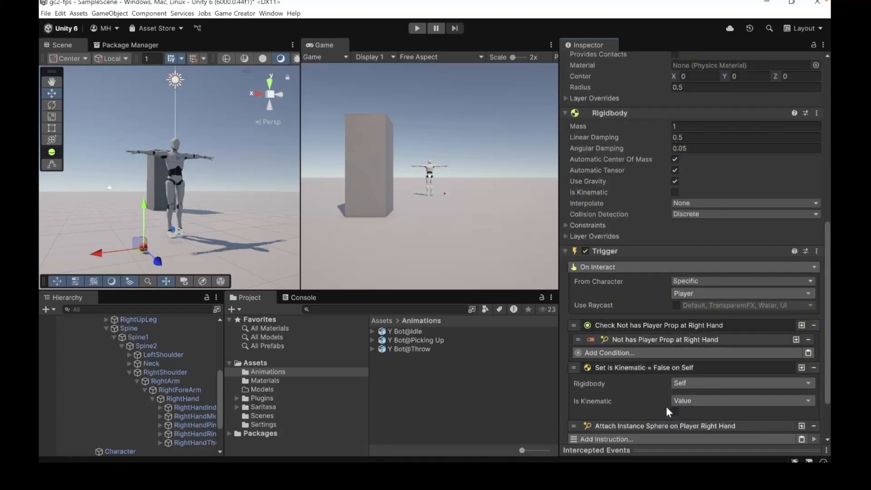
click(675, 411)
click(630, 368)
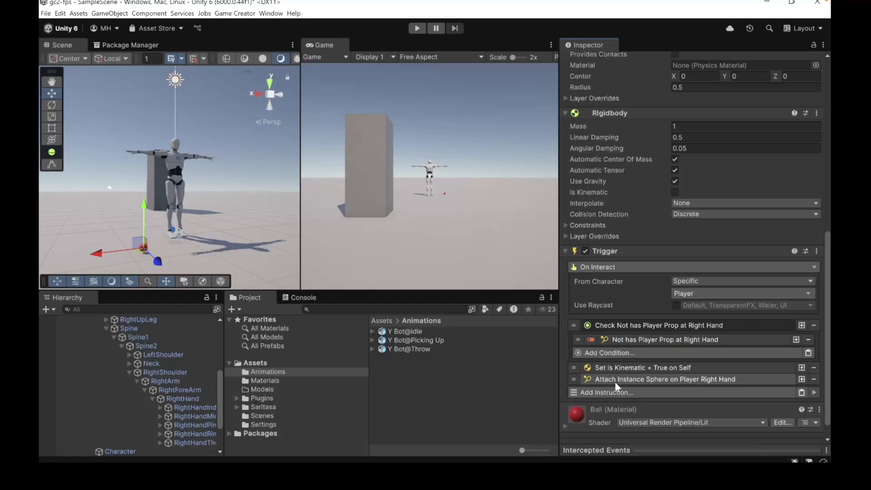
- Run the scene, pick up the red ball with the player, and inspect its placement on the hand in the Scene view
click(418, 29)
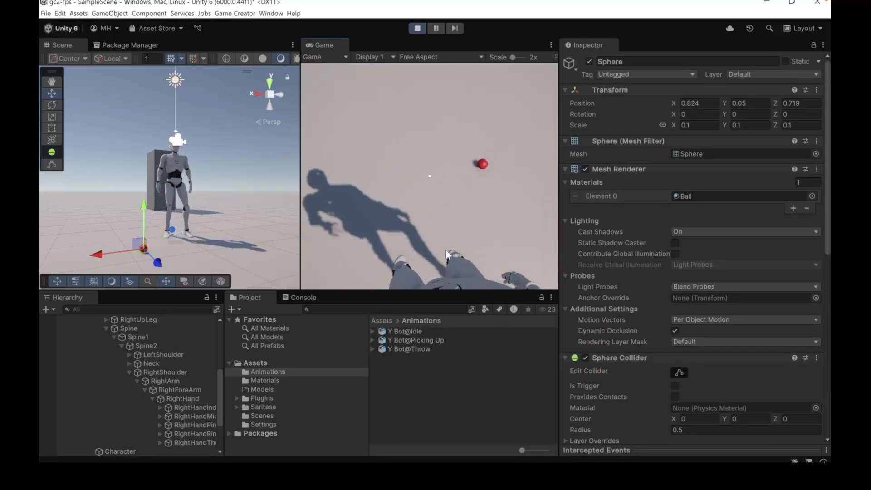
key(w)
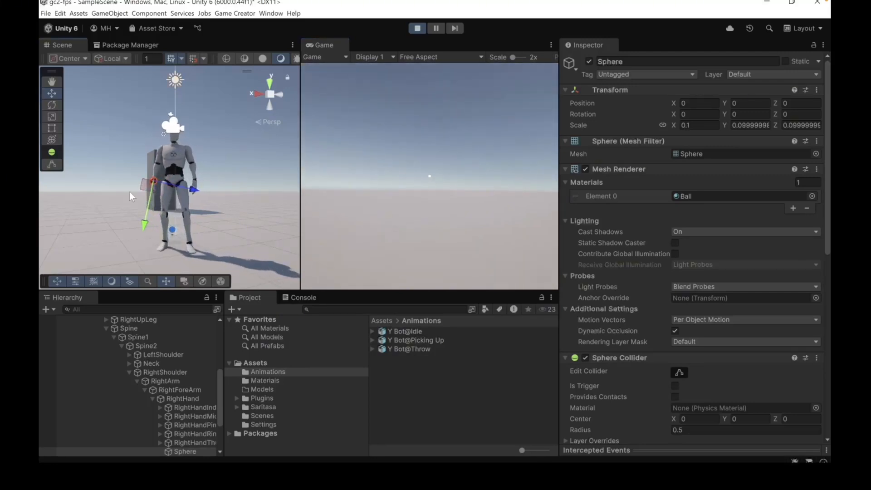
key(w)
right_drag(129, 191, 128, 191)
key(a)
key(d)
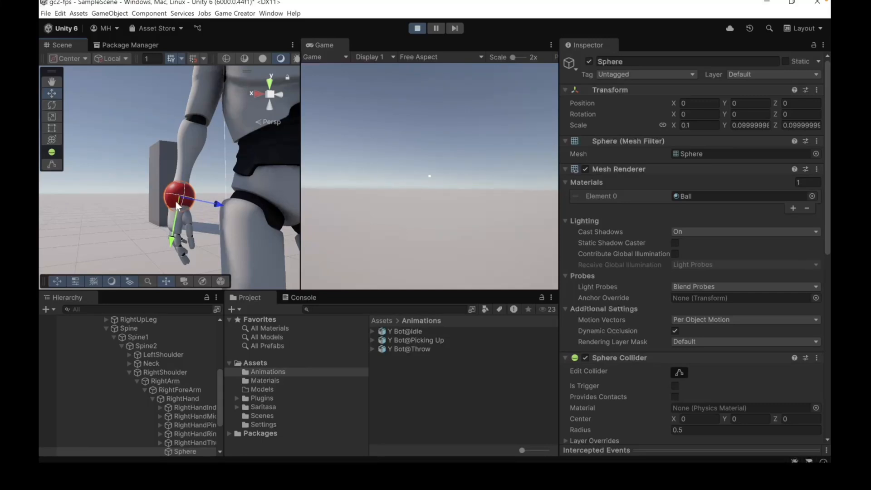
- Expand the Attach Prop instruction and move the held Sphere into the palm at local position Y 0.13, Z 0.065
scroll(680, 334, down, 12)
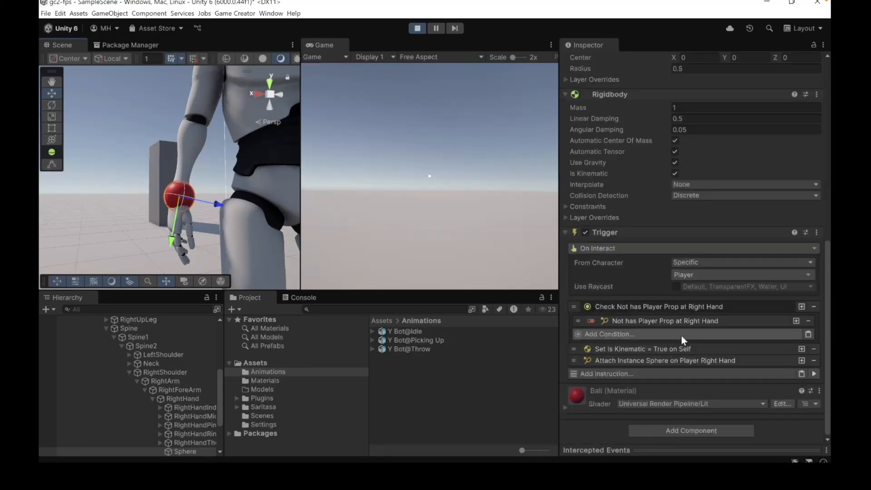
click(690, 362)
scroll(656, 360, down, 5)
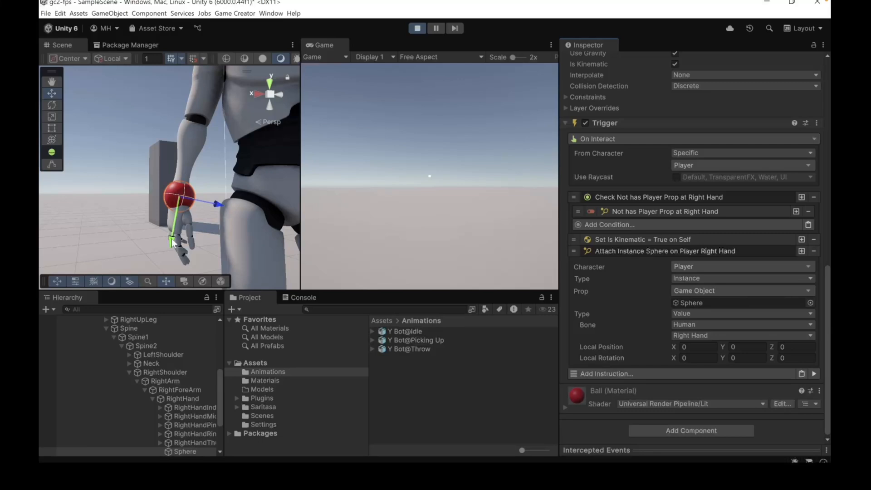
drag(173, 243, 169, 285)
scroll(638, 244, up, 10)
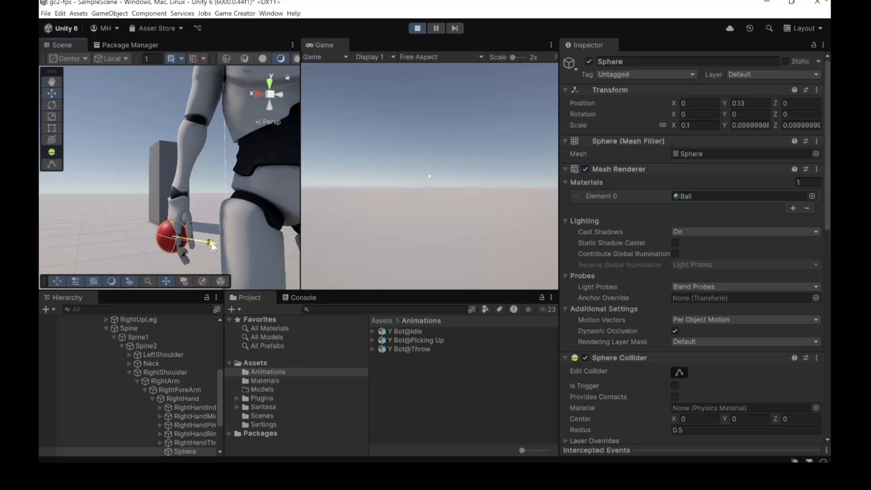
drag(210, 244, 228, 247)
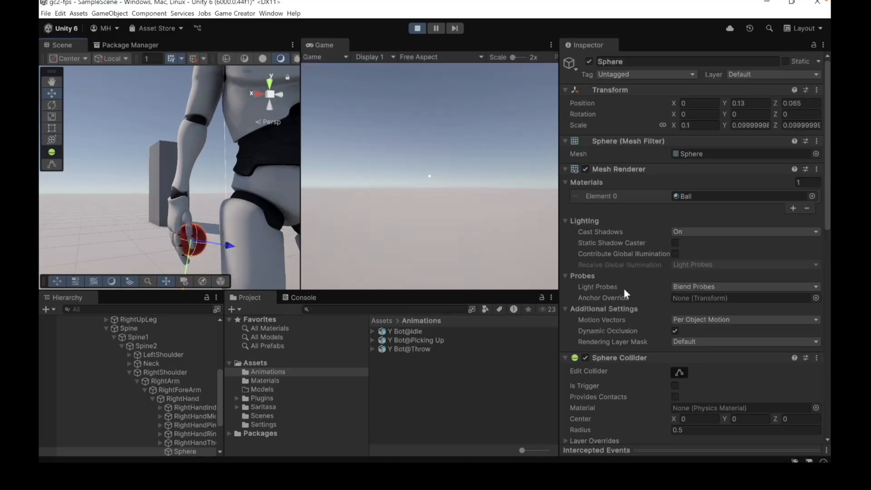
- Read the held Sphere's Y and Z position values against the Attach Prop offset fields, and stop play mode
click(793, 104)
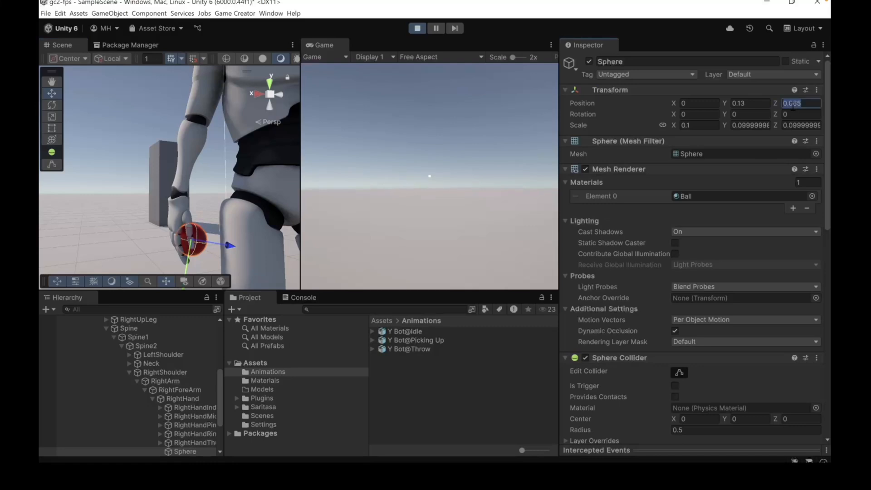
click(739, 103)
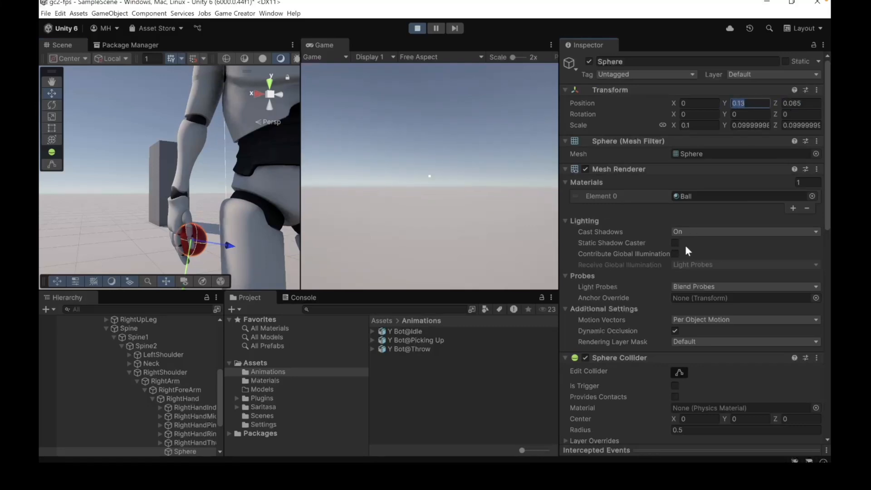
scroll(633, 271, down, 10)
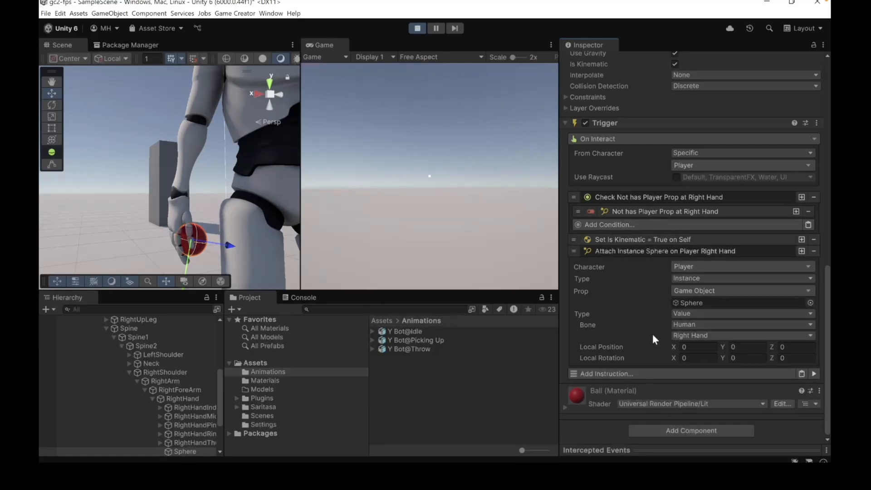
click(416, 29)
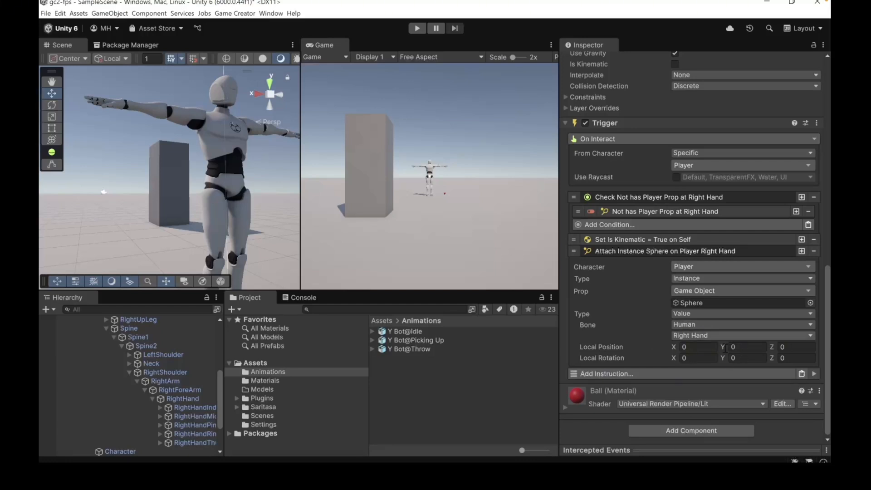
- Change the Attach Prop instruction's attachment type from Value to Handle
click(688, 337)
click(653, 350)
click(689, 323)
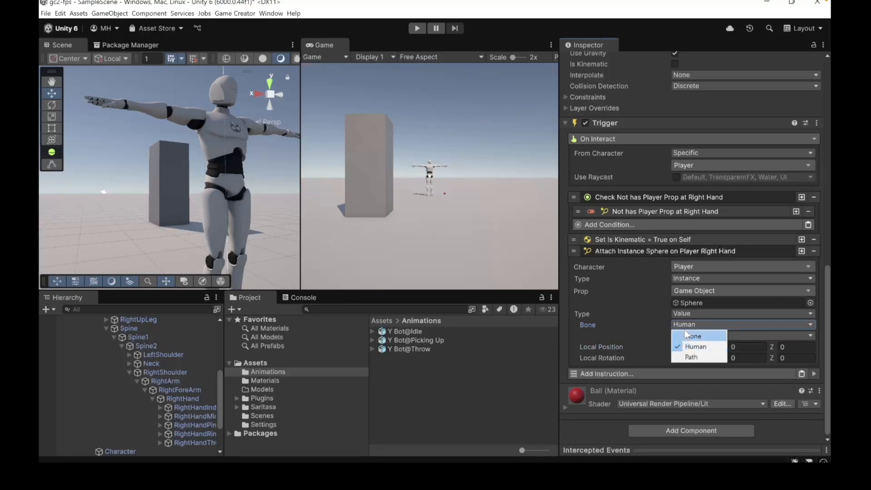
click(648, 319)
click(678, 318)
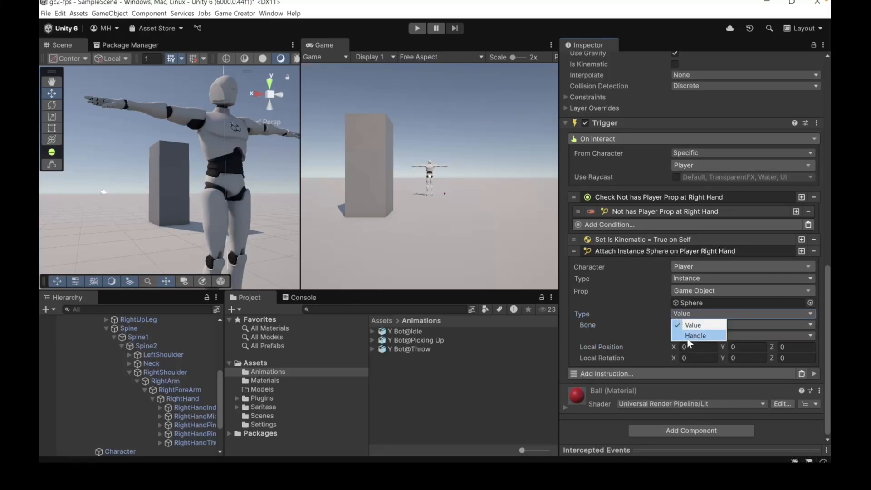
click(690, 335)
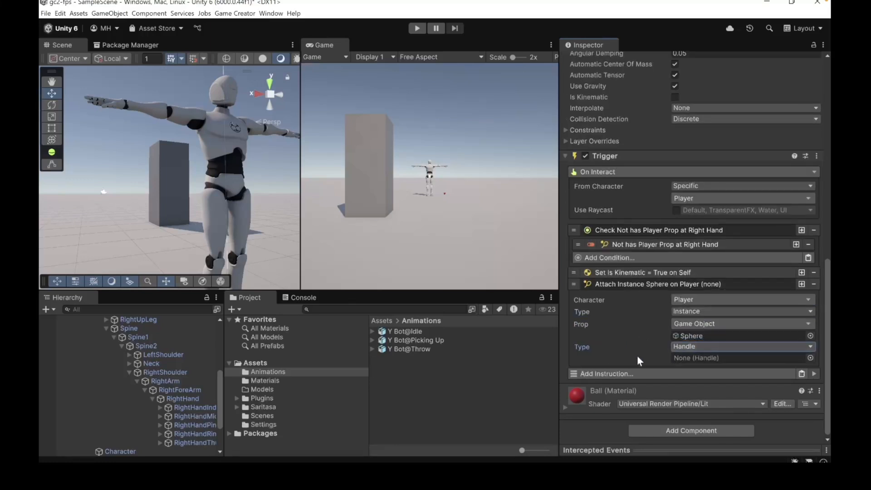
- Create a Game Creator character Handle asset in the Animations folder and name it PickupHandle
right_click(412, 368)
mouse_move(472, 112)
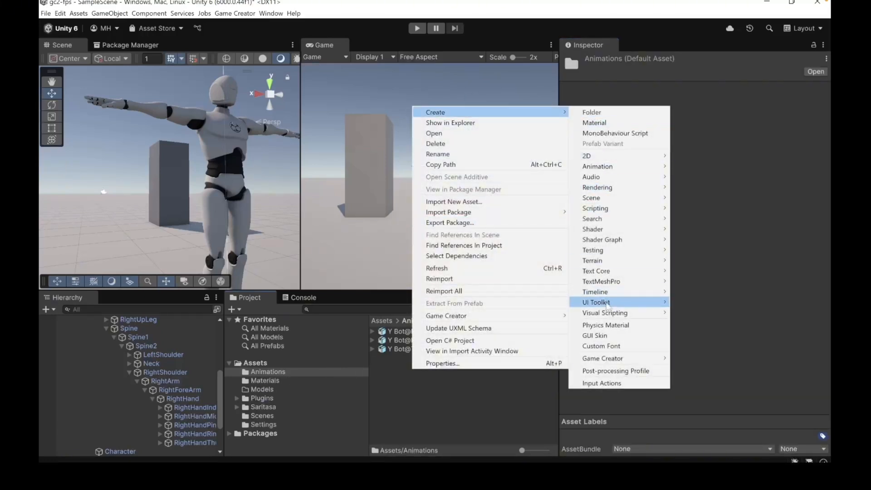
mouse_move(608, 359)
mouse_move(687, 372)
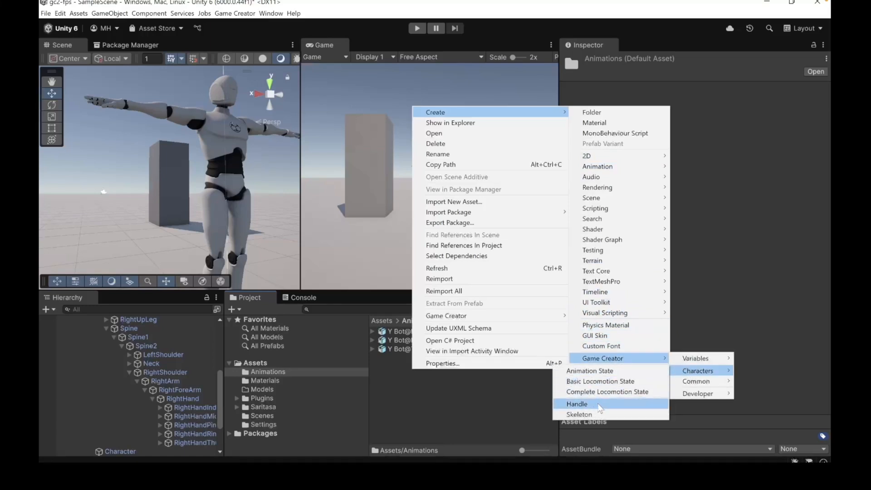
click(598, 407)
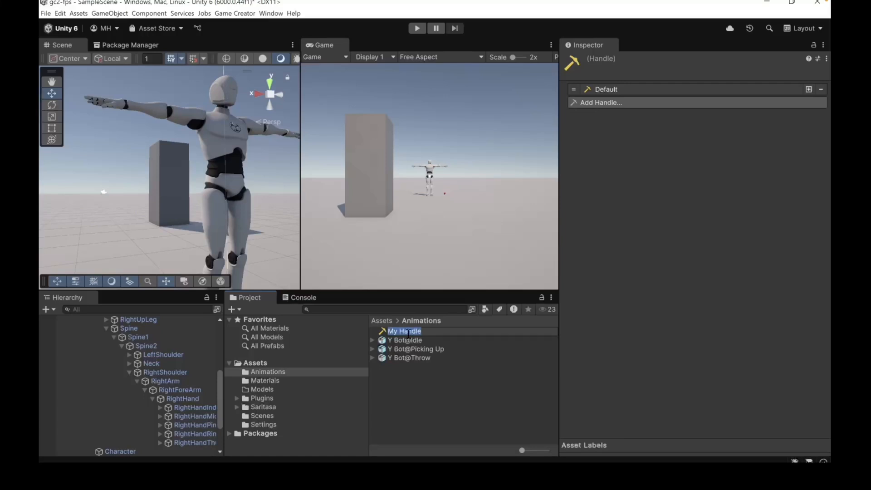
text(R)
text(ickupHandle)
click(407, 333)
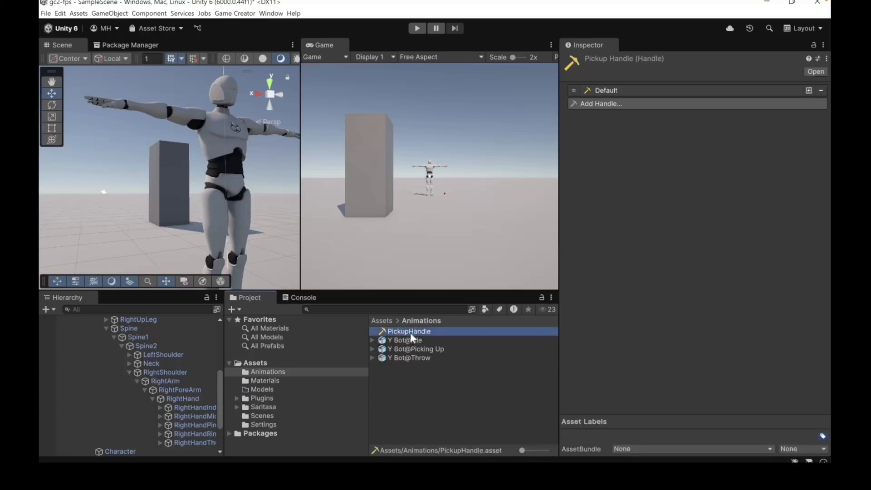
click(406, 338)
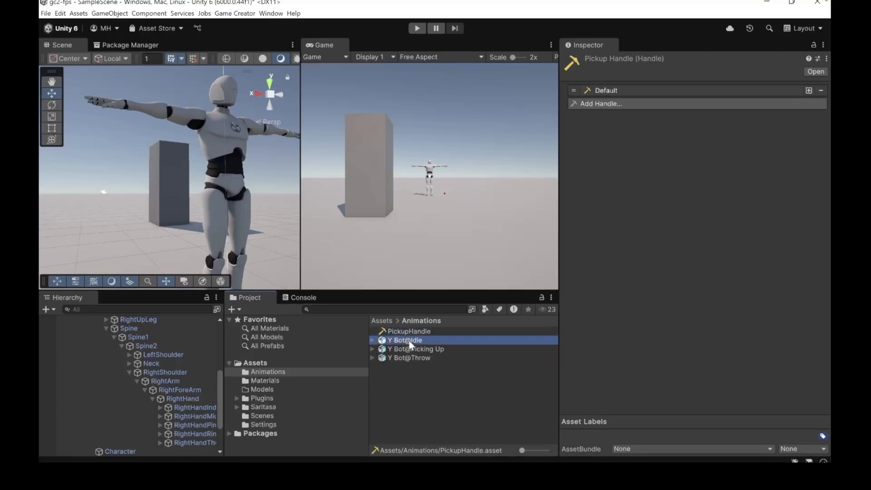
- Expand the PickupHandle asset's Default entry and review its bone, local position and local rotation settings
click(406, 331)
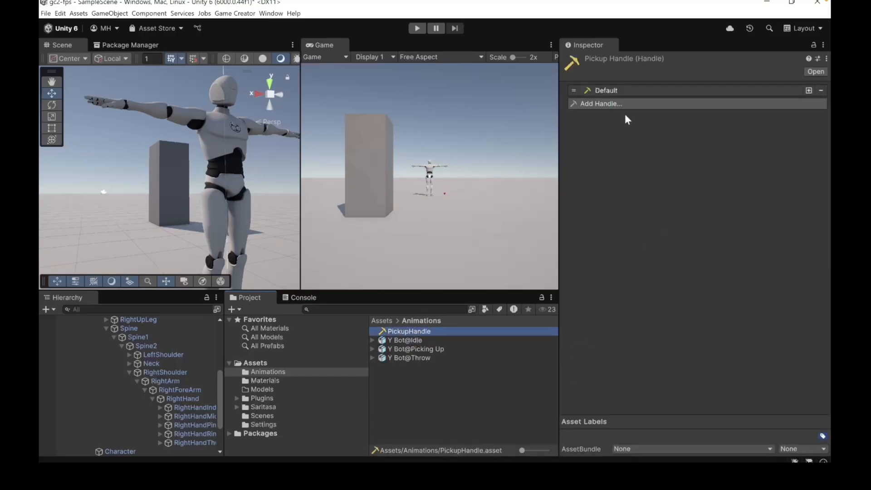
click(604, 90)
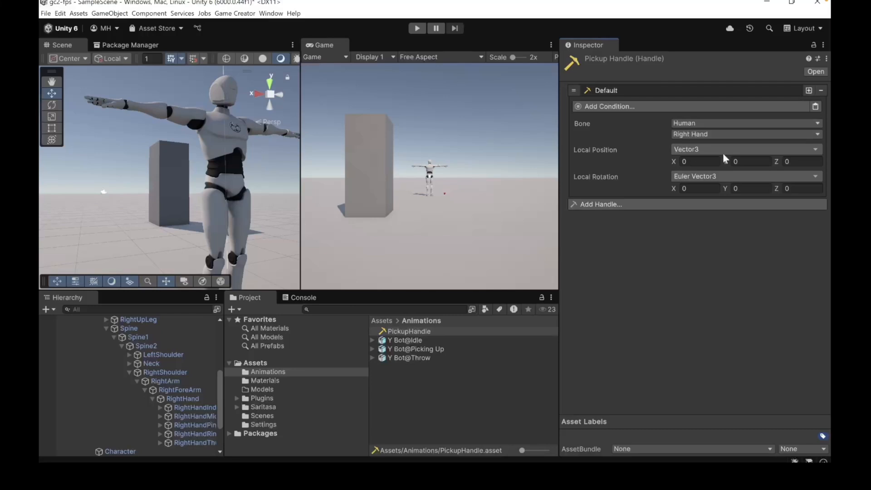
key(Tab)
key(Tab)
key(Tab)
key(Tab)
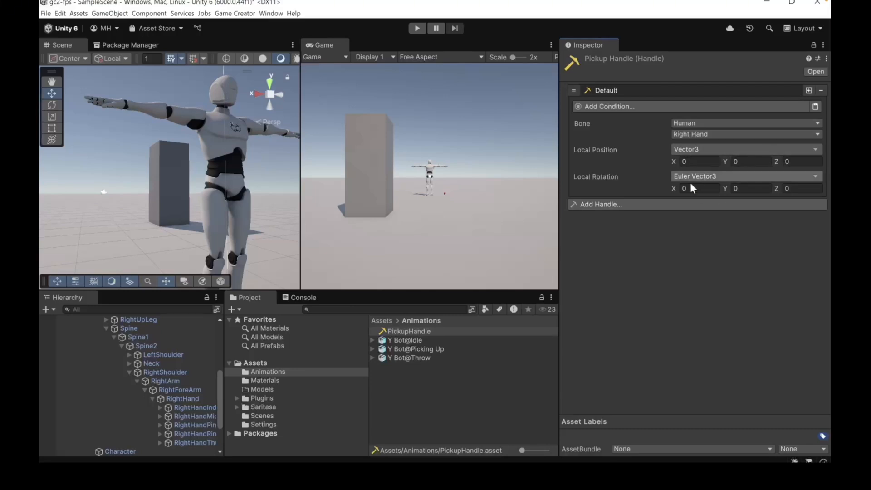
click(717, 162)
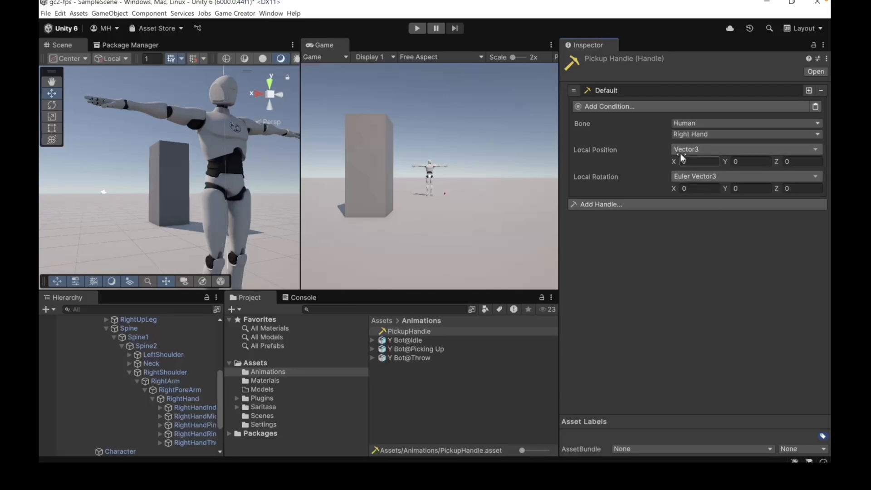
click(729, 162)
click(417, 29)
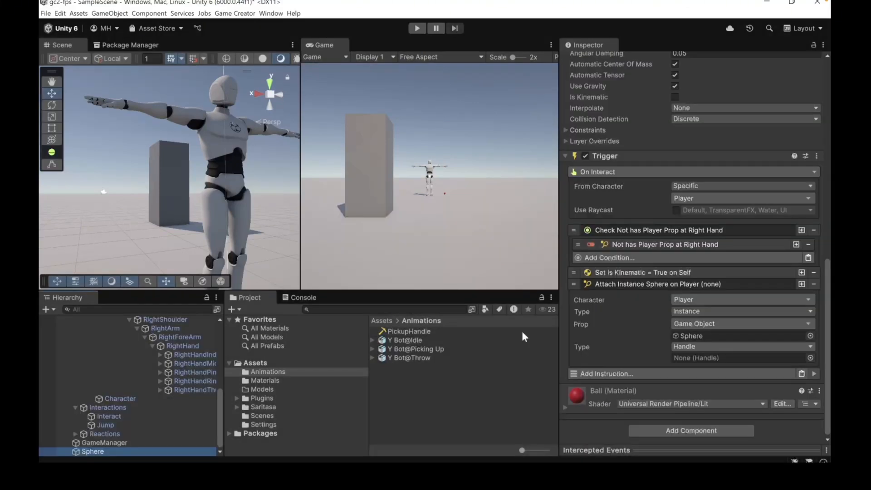
- Assign PickupHandle as the handle of the Attach Instance instruction in the Sphere's On Interact trigger
click(423, 333)
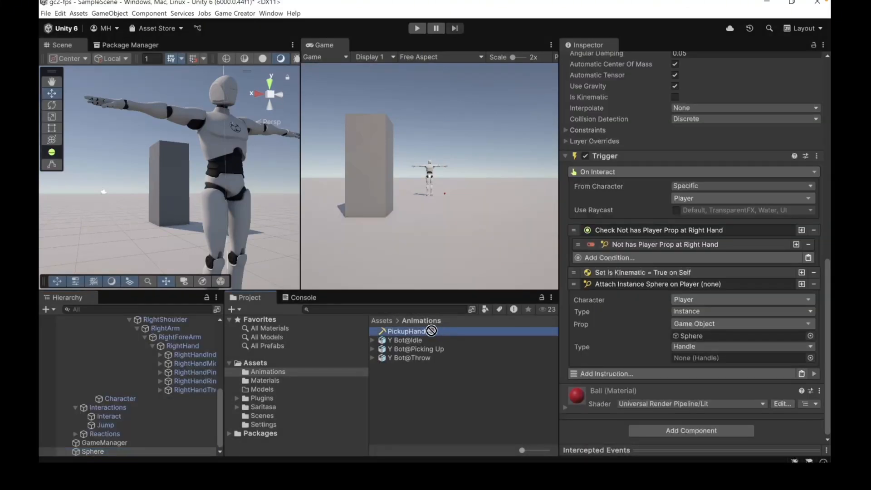
drag(431, 331, 697, 359)
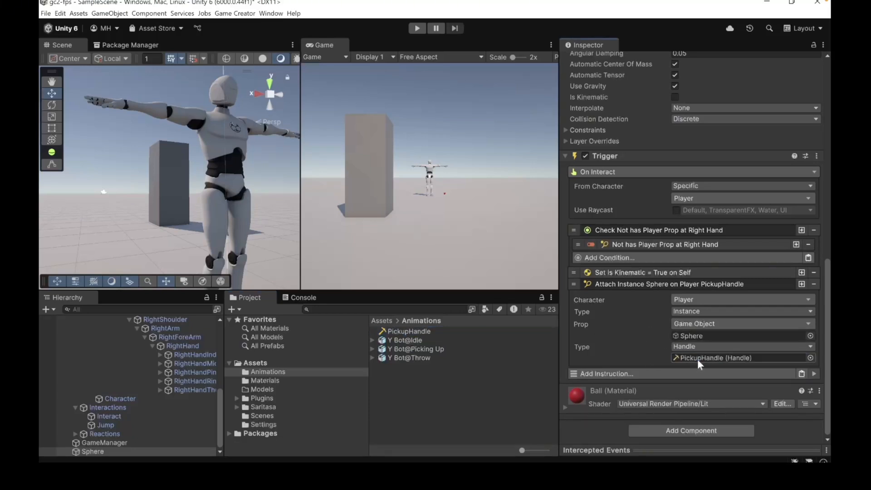
click(620, 284)
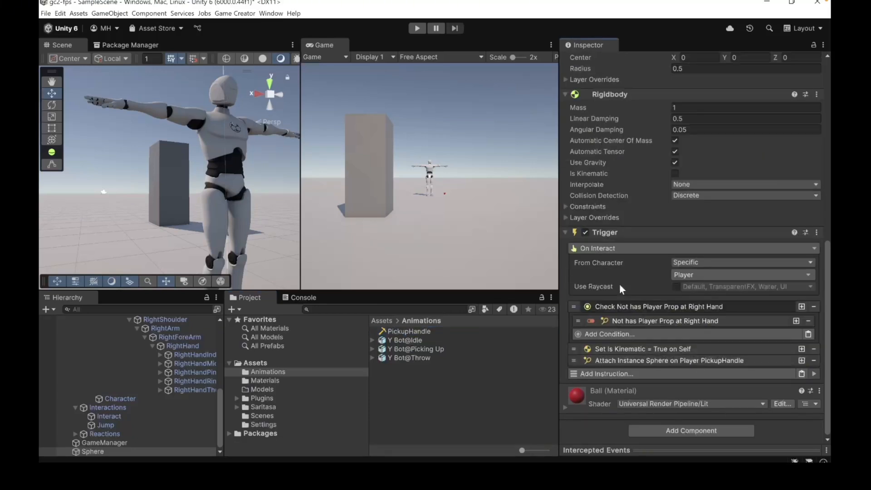
click(622, 359)
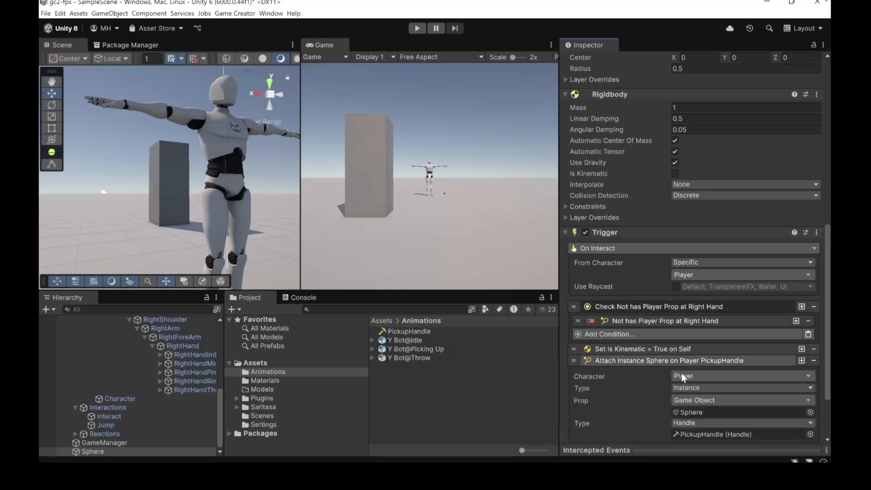
- Set the PickupHandle's local position to Y 0.13 and Z 0.04
click(400, 331)
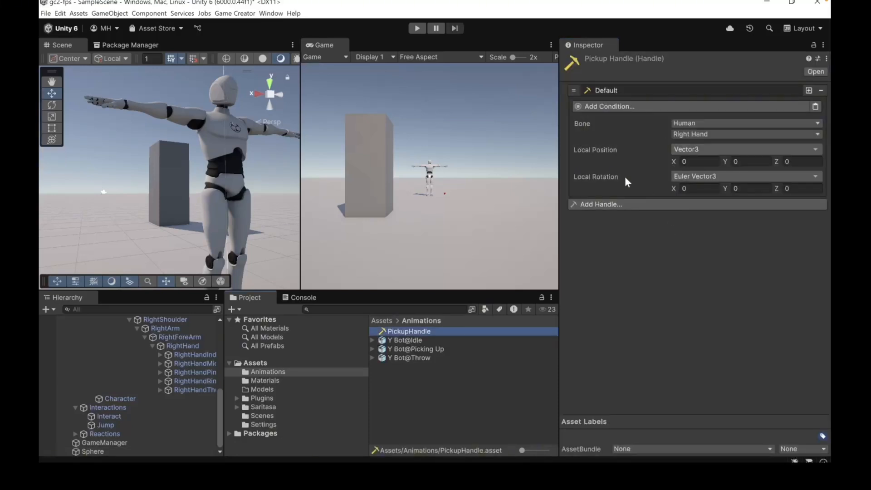
click(750, 161)
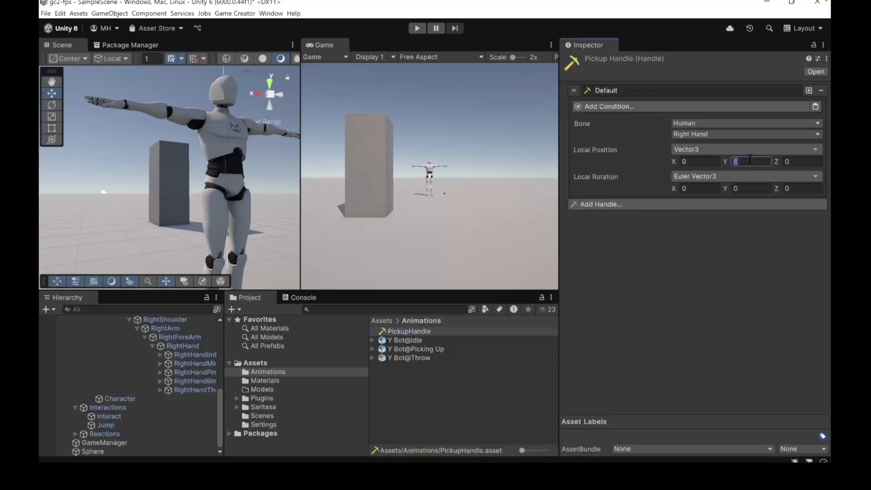
text(.04)
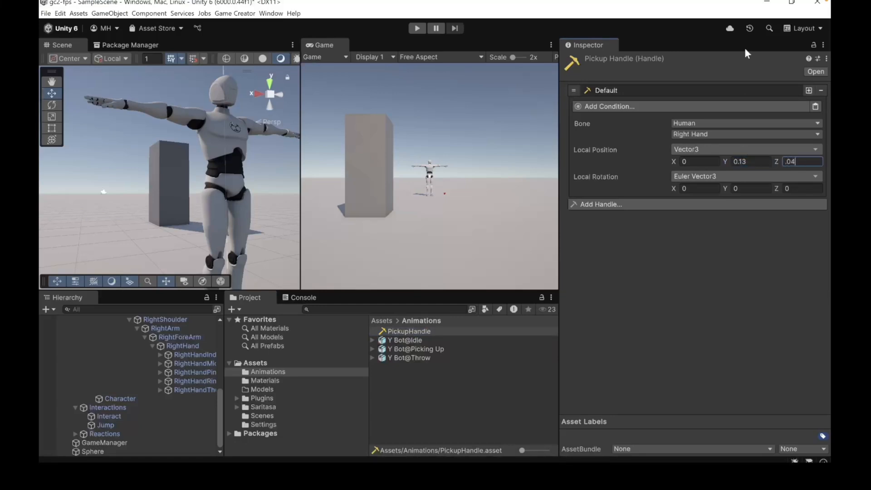
key(Return)
- Play the scene and pick up the red ball to check how it sits in the character's right hand
click(416, 29)
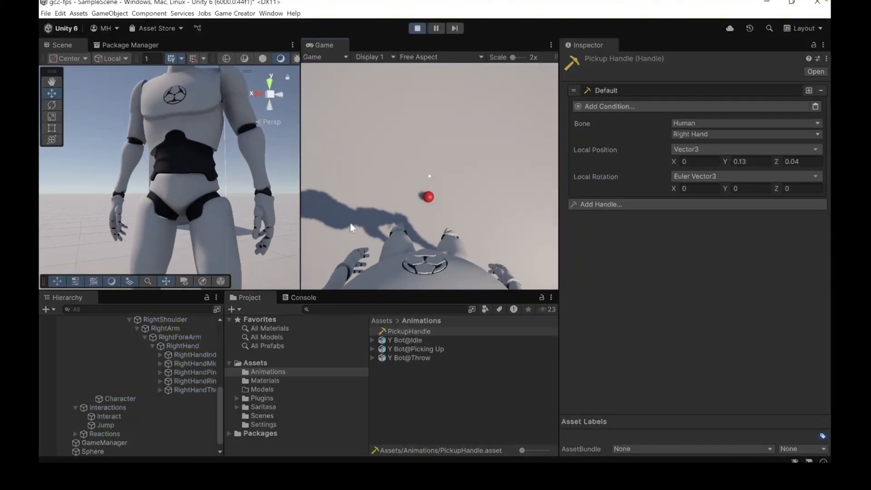
key(e)
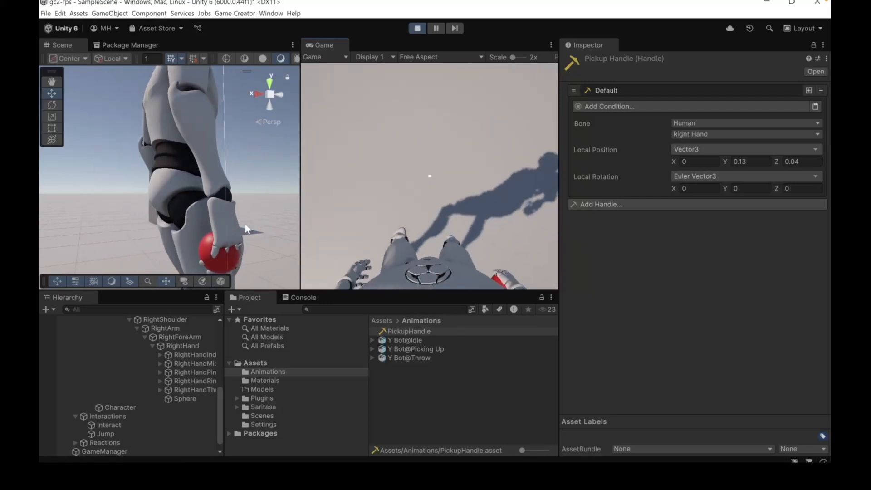
click(250, 226)
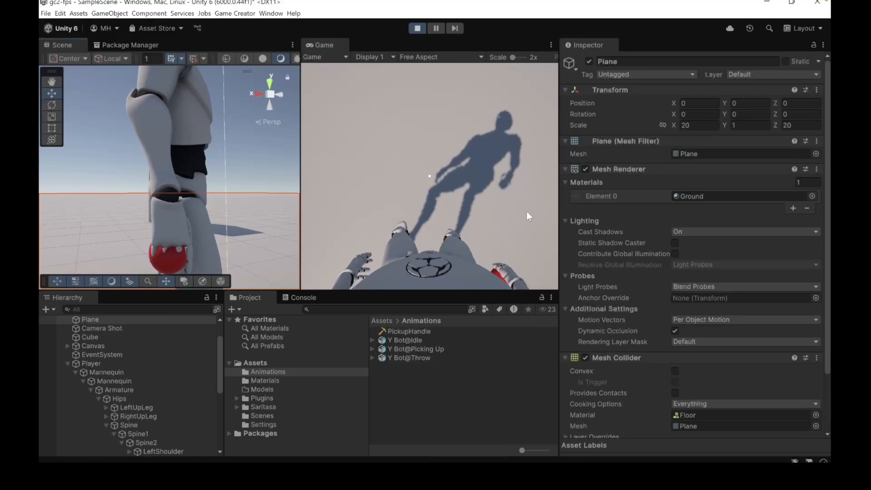
- Try a local position Y of 0.16 on the PickupHandle while the scene is playing
click(398, 331)
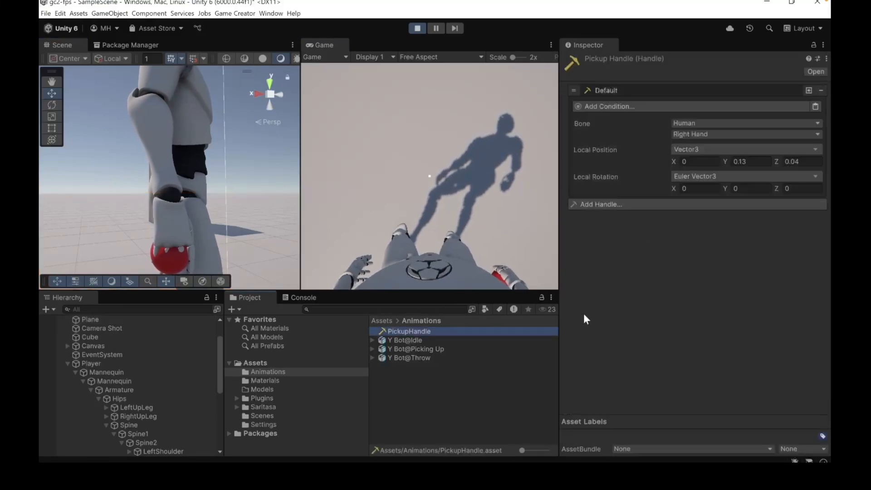
click(726, 159)
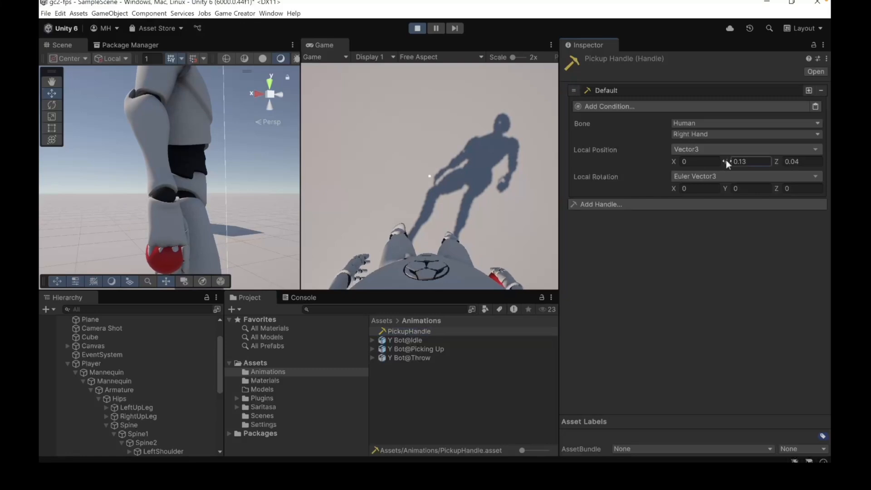
drag(730, 160, 726, 159)
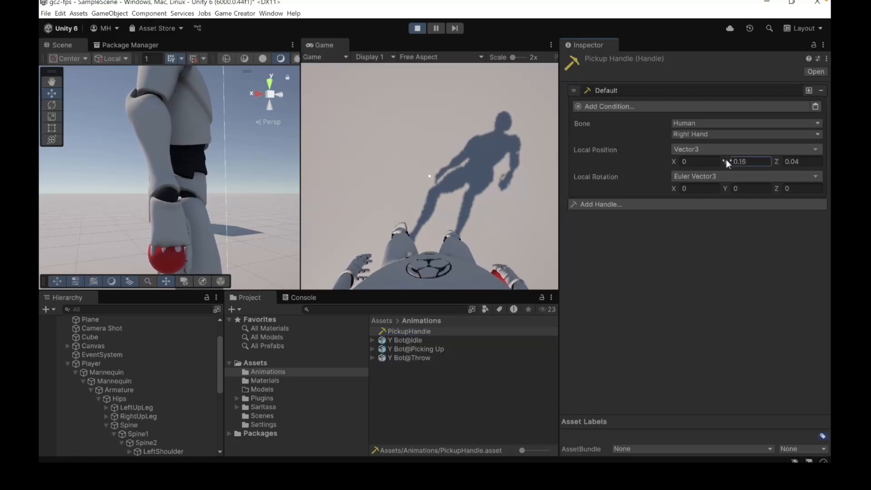
- Select the Sphere under the RightHand bone and examine its placement in the hand from the character's front
click(167, 257)
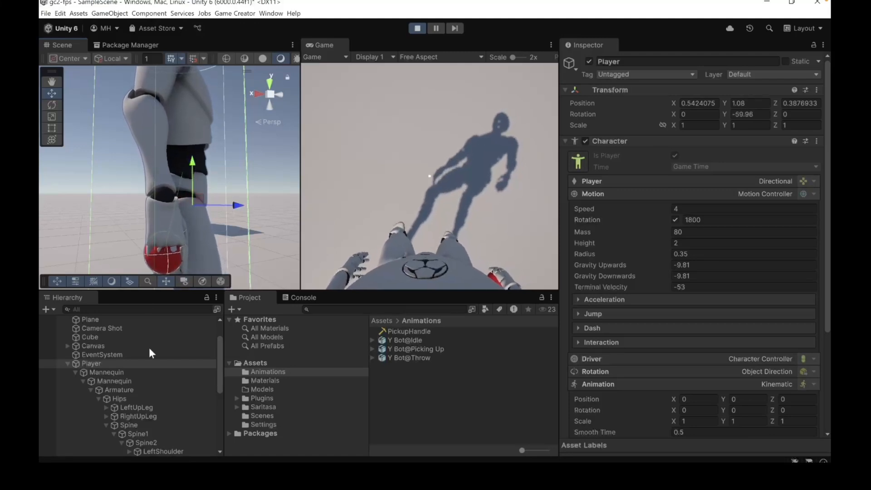
scroll(154, 448, down, 5)
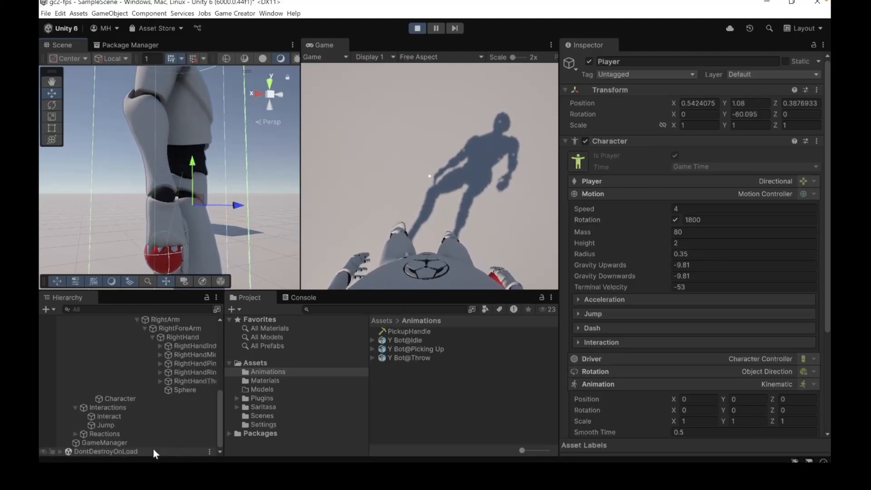
click(174, 388)
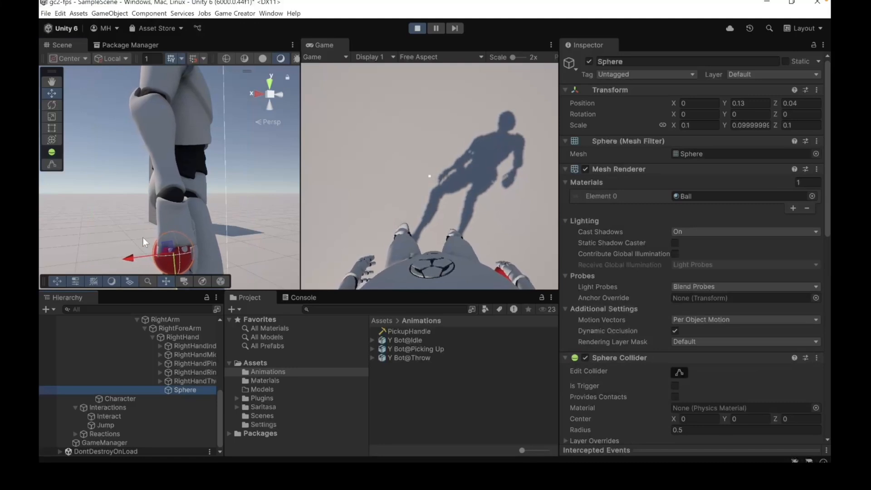
right_drag(116, 235, 41, 241)
key(w)
scroll(242, 208, down, 3)
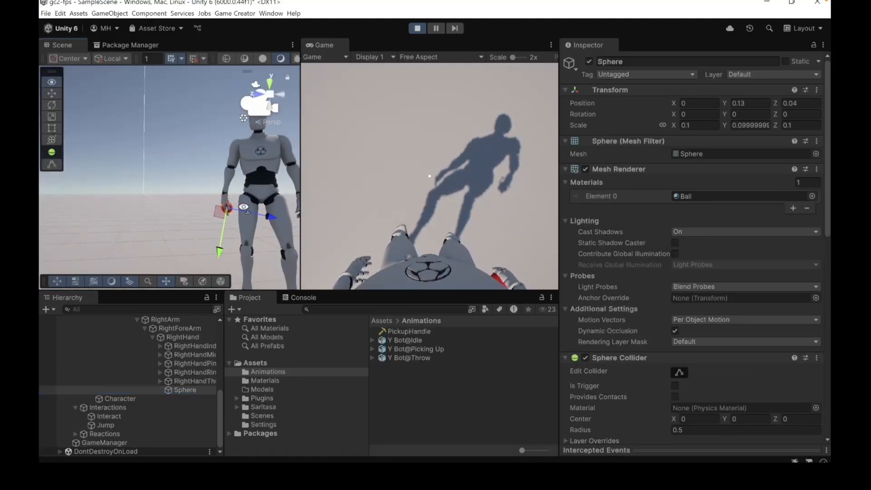
key(w)
right_drag(243, 208, 260, 221)
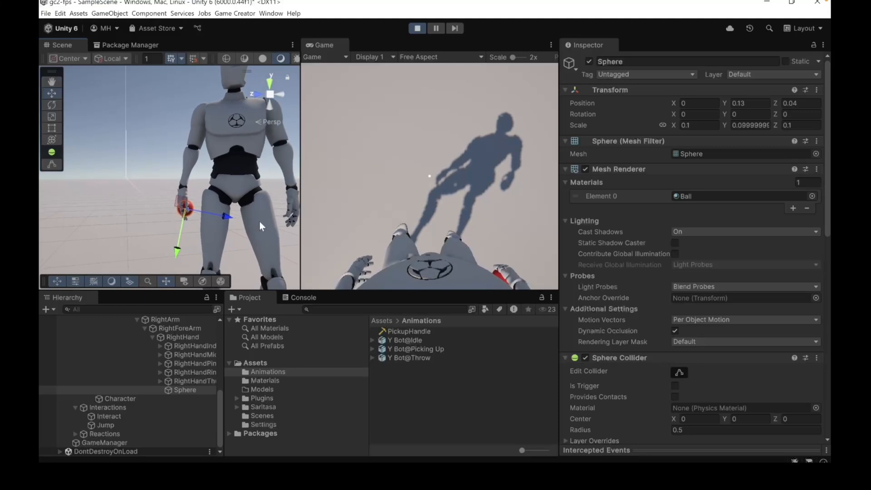
right_click(216, 197)
click(208, 198)
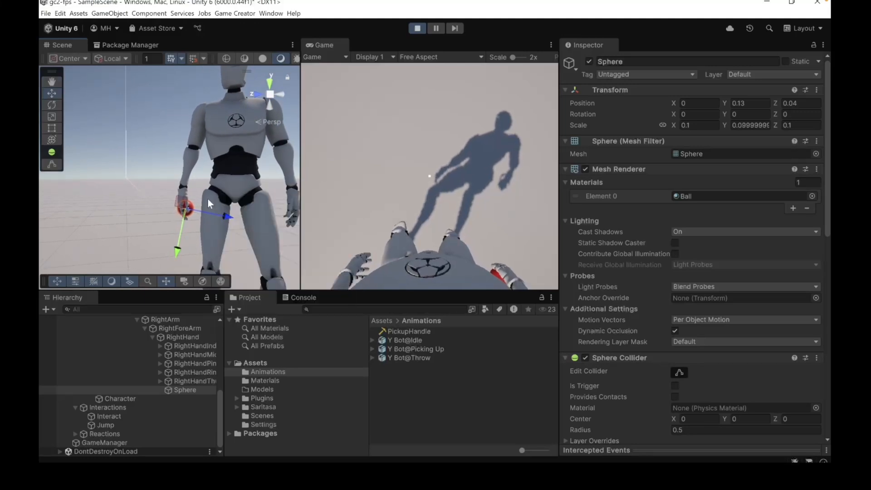
click(207, 199)
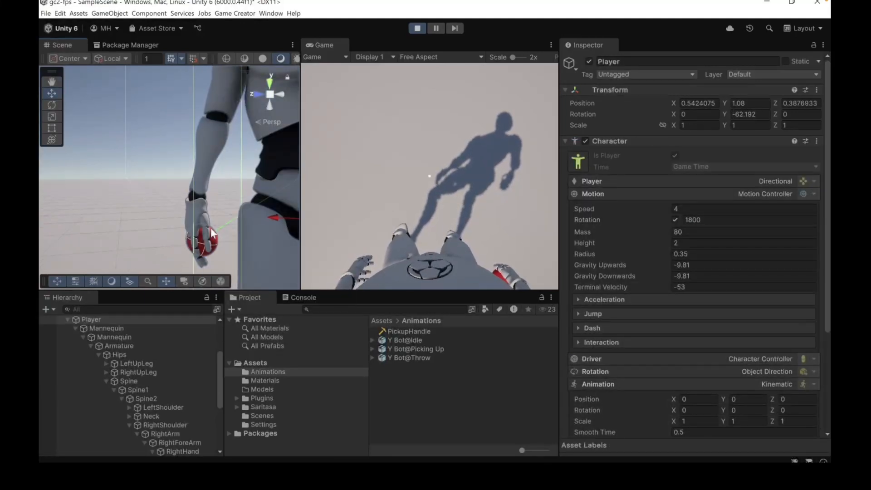
- Select the held sphere and move it along its local Z axis to about 0.064
click(213, 235)
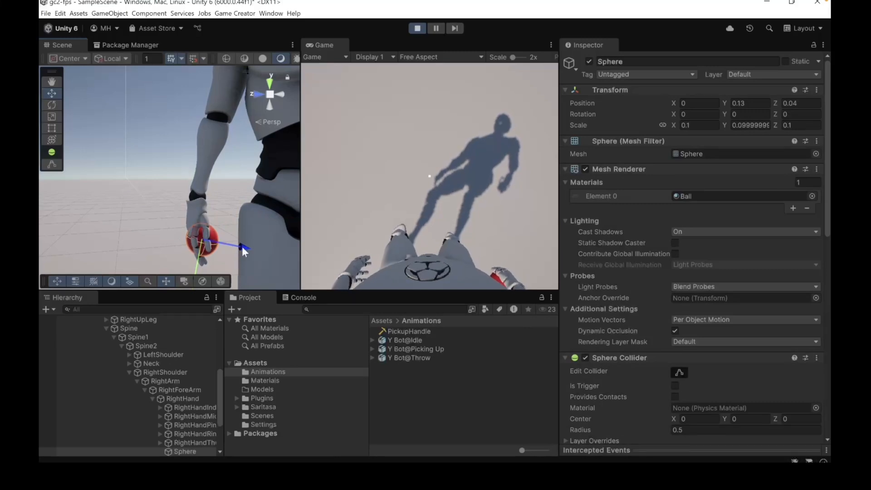
drag(247, 246, 210, 225)
right_drag(210, 225, 233, 229)
key(d)
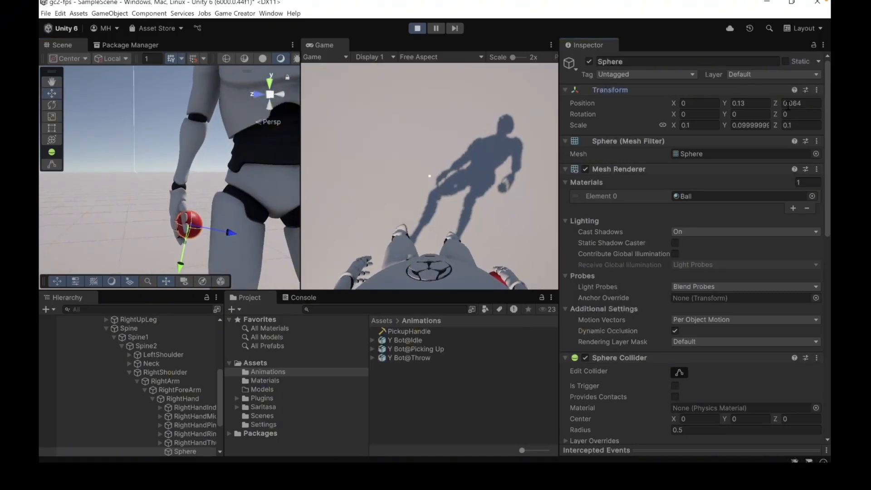
- Copy the sphere's Z position of 0.064 into the PickupHandle's local position Z
click(787, 104)
click(787, 103)
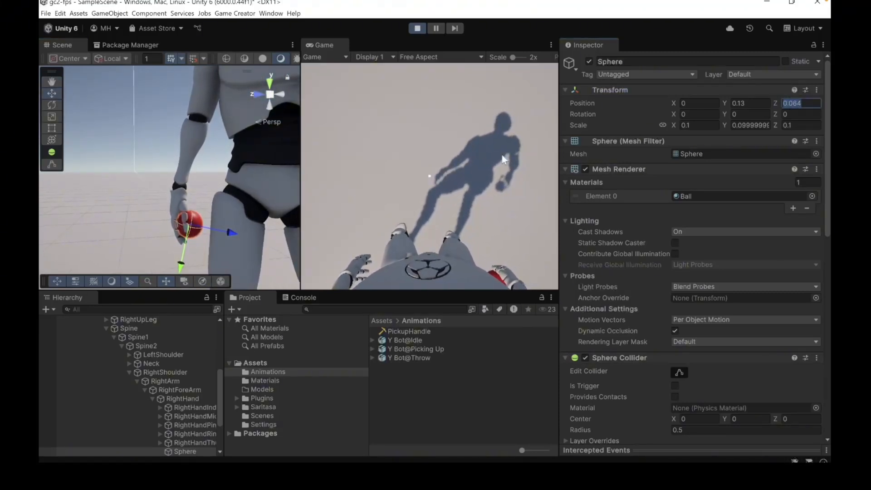
click(418, 331)
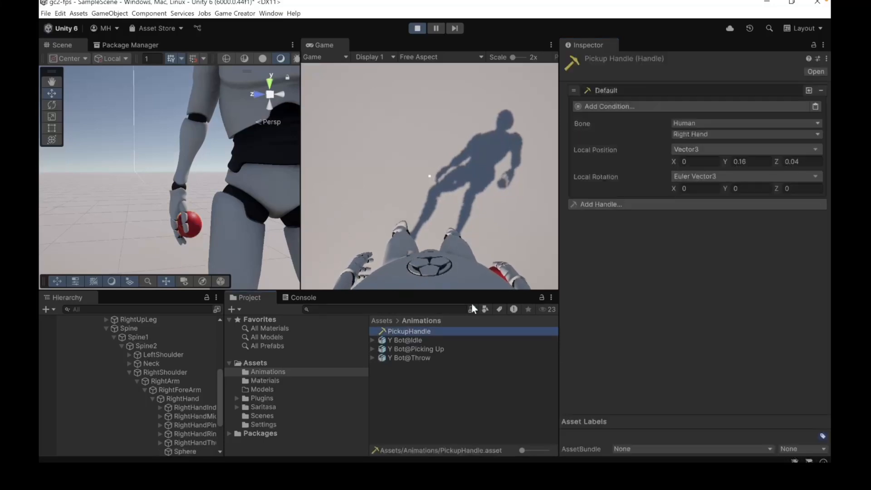
click(792, 161)
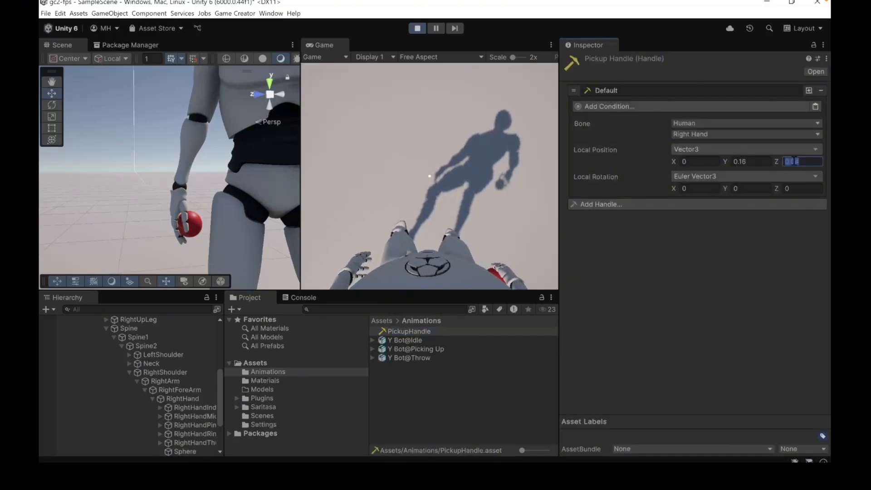
text(0.064)
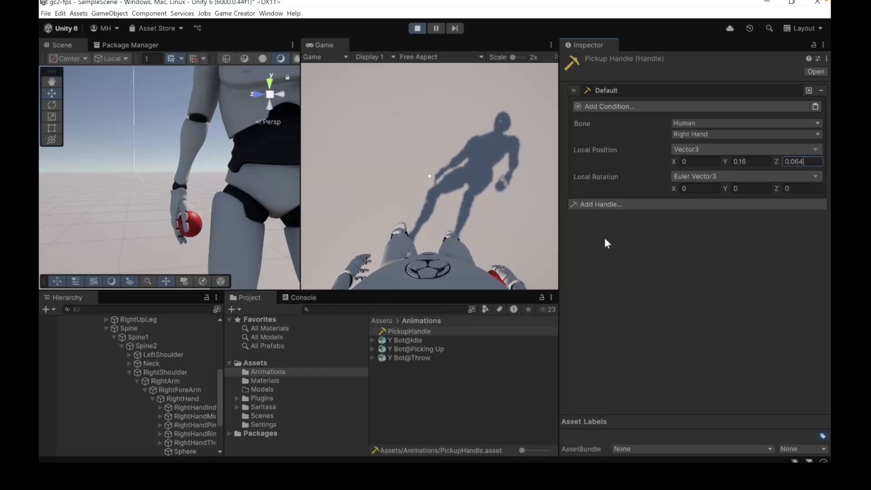
- Match the PickupHandle's local position Y to the held sphere's value of 0.13, and stop play mode
click(186, 453)
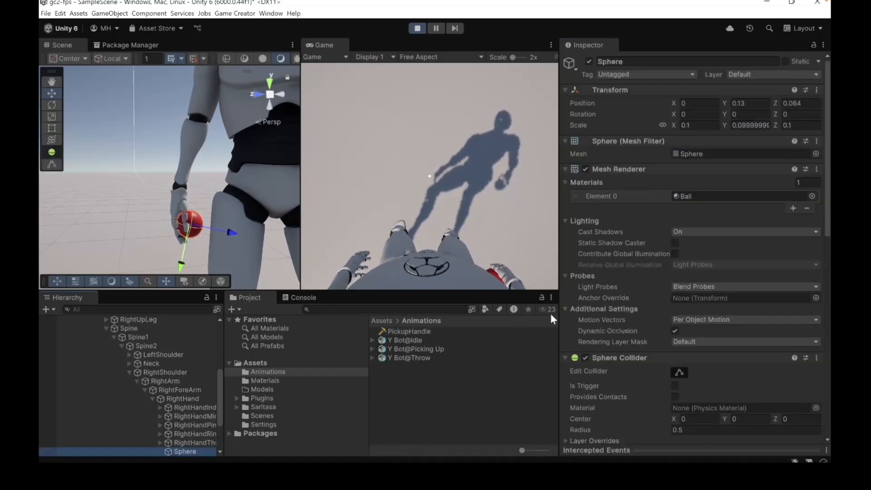
click(402, 332)
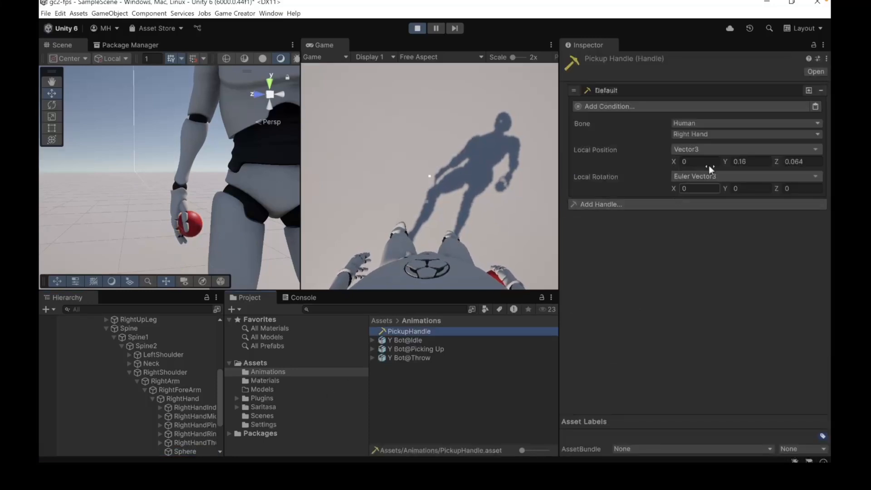
click(749, 162)
text(3)
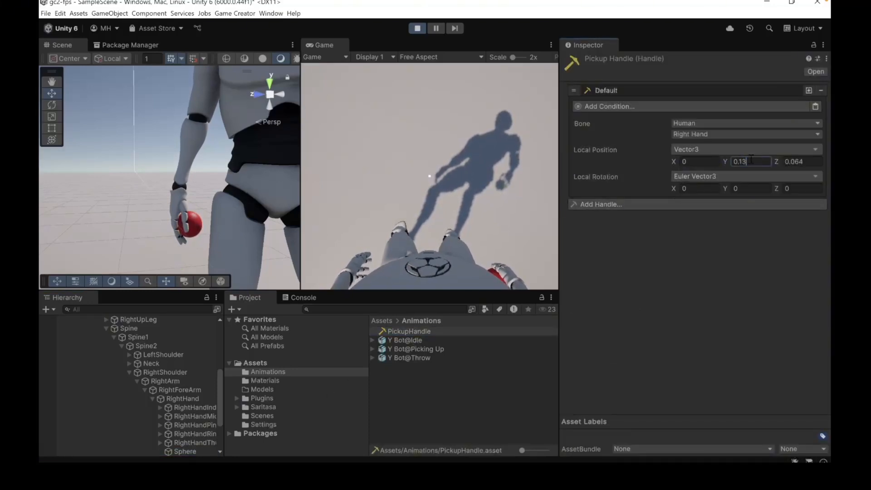
click(418, 29)
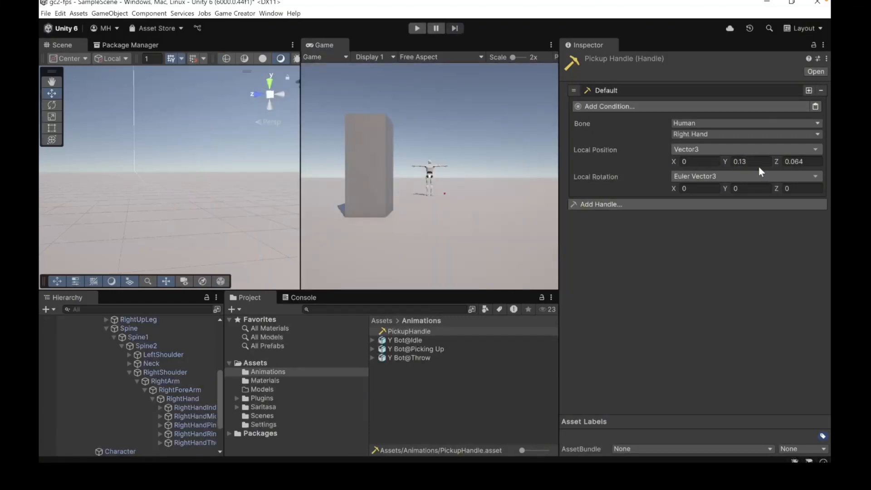
- Run the scene to test picking up the ball with the adjusted PickupHandle position, and stop play mode
click(745, 162)
click(417, 29)
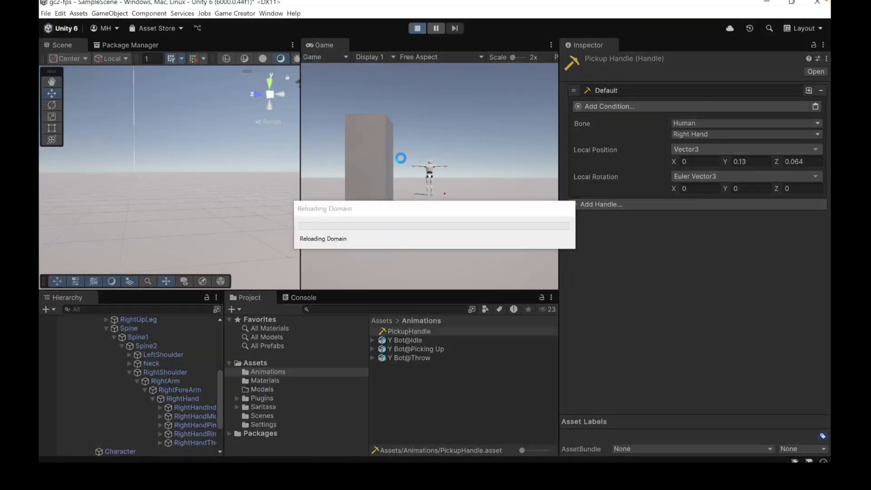
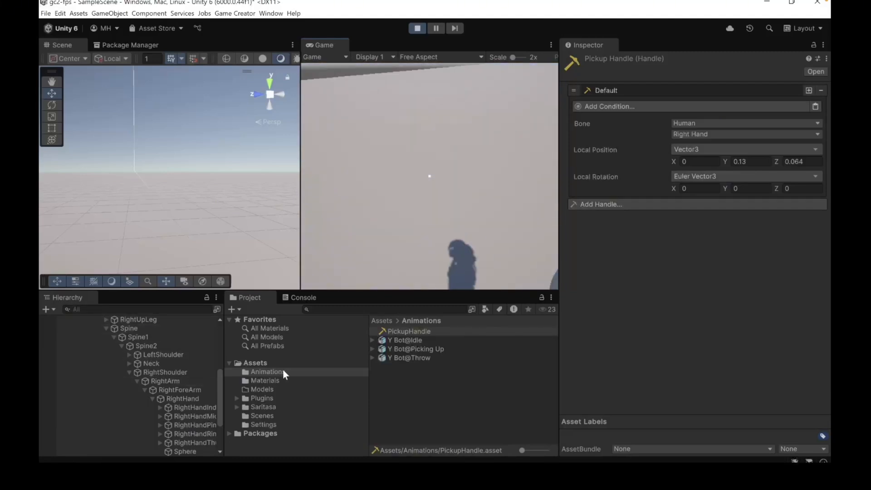
key(ctrl+p)
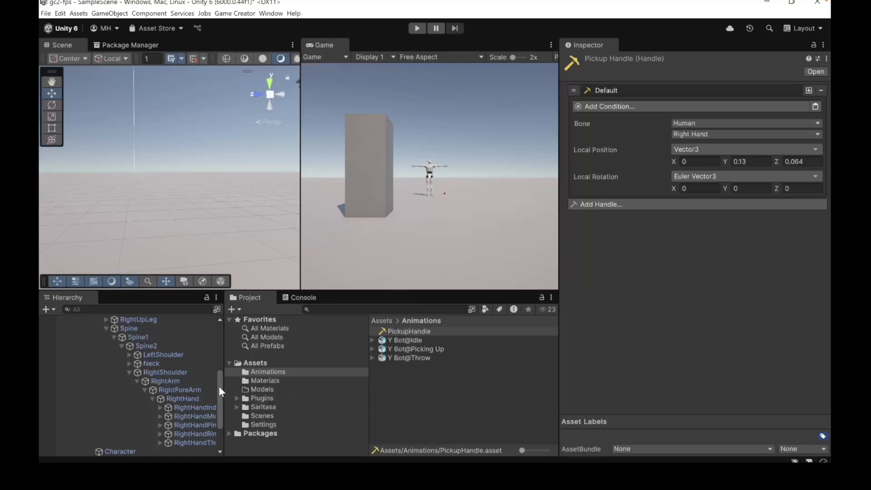
- Add a Play Gesture instruction to the On Interact trigger of the Sphere
click(105, 327)
click(97, 451)
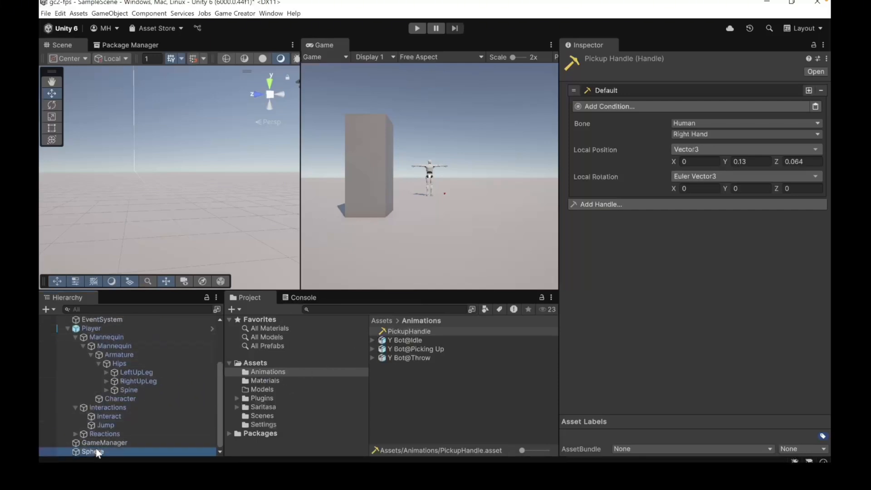
scroll(657, 297, down, 10)
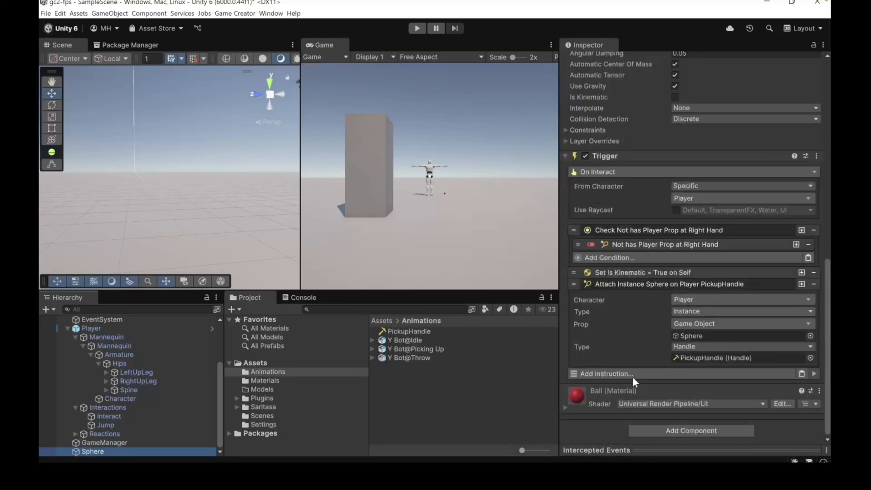
click(624, 285)
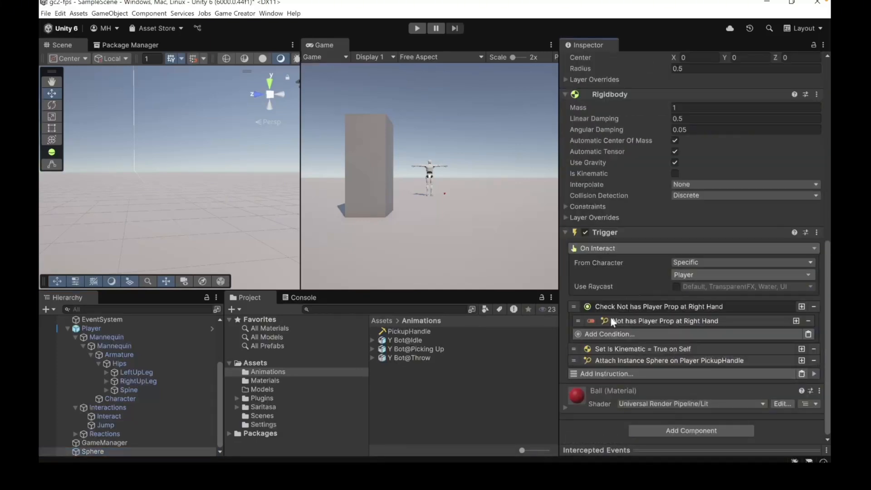
click(605, 374)
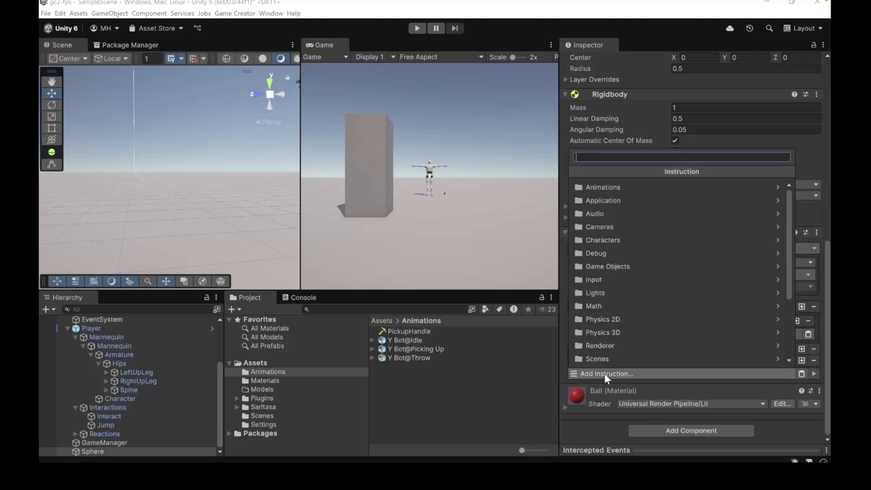
text(play)
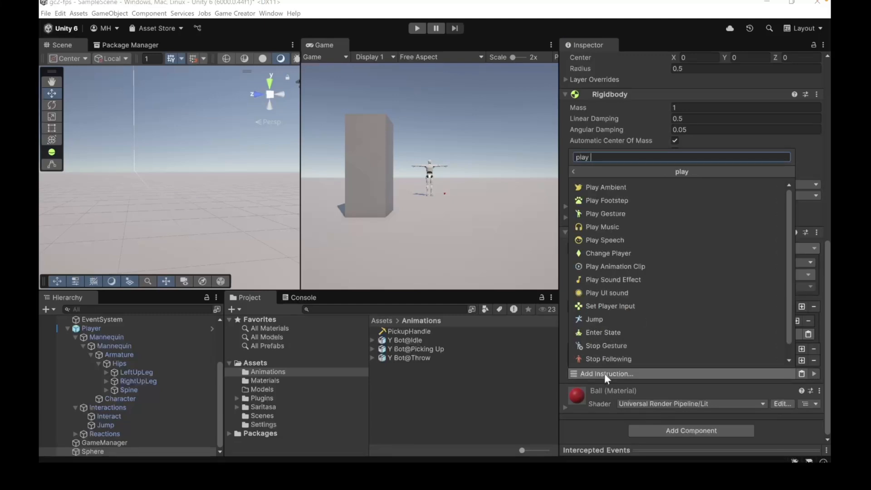
click(600, 213)
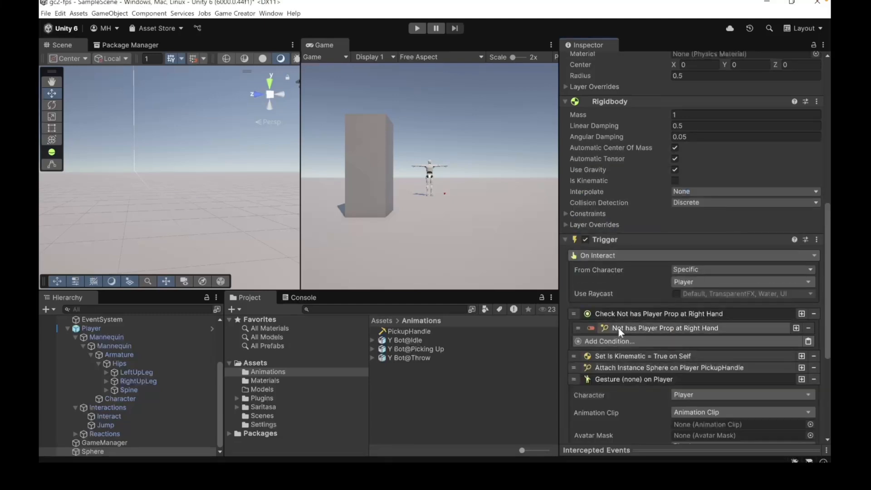
- Reorder the trigger's instructions so the gesture runs before the Attach Instance Sphere instruction
scroll(619, 328, down, 5)
scroll(617, 330, up, 3)
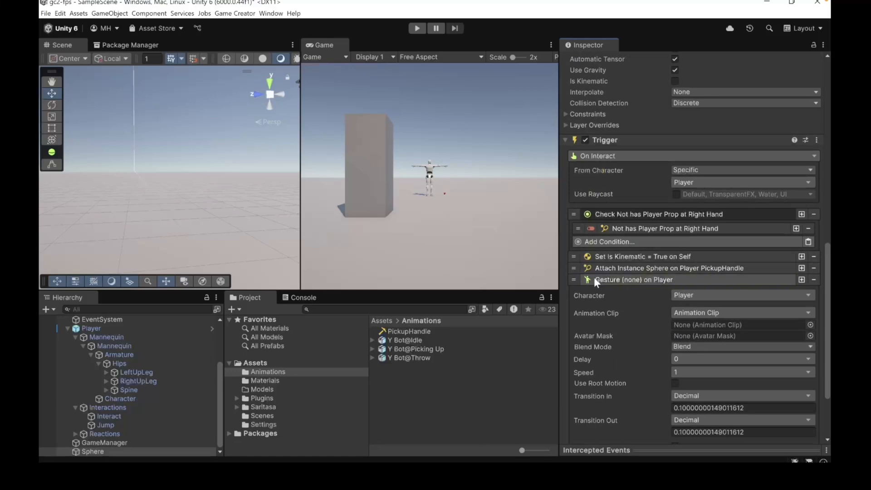
mouse_move(573, 280)
mouse_down()
mouse_move(572, 251)
mouse_move(576, 276)
mouse_up()
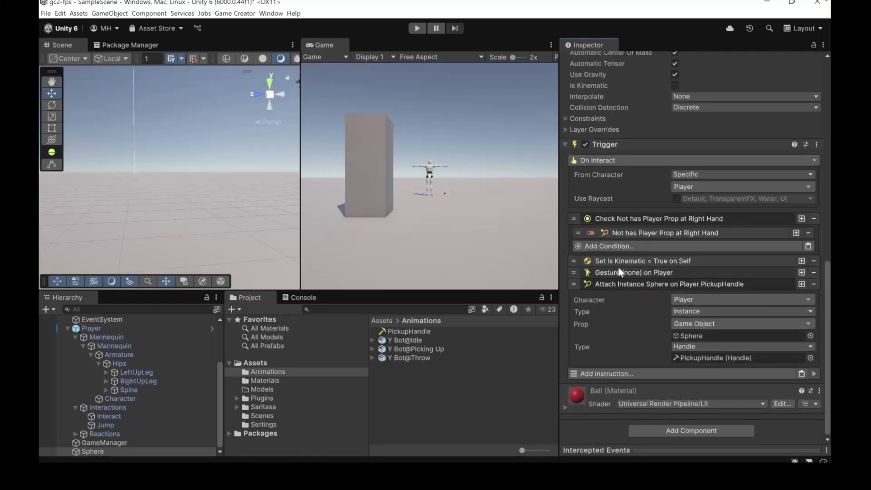
- Assign the Picking Up clip from the Y Bot@Picking Up asset as the gesture's animation clip
click(622, 272)
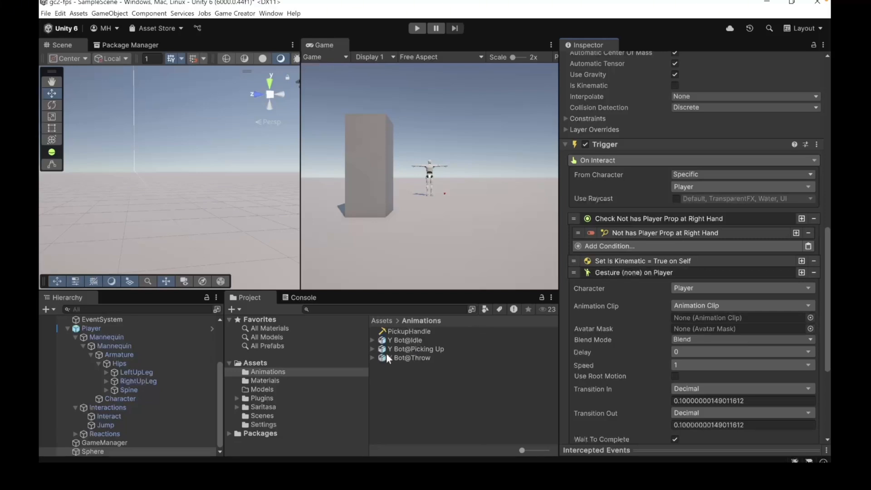
click(373, 348)
drag(410, 365, 696, 317)
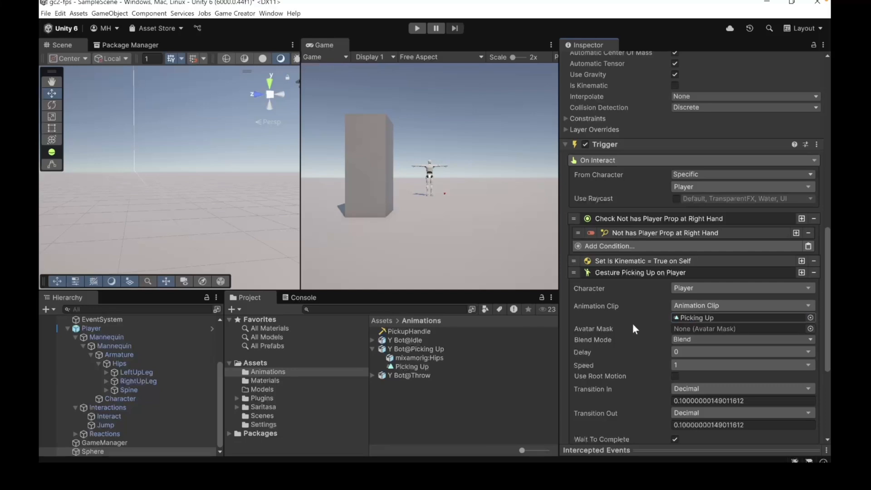
scroll(633, 323, down, 3)
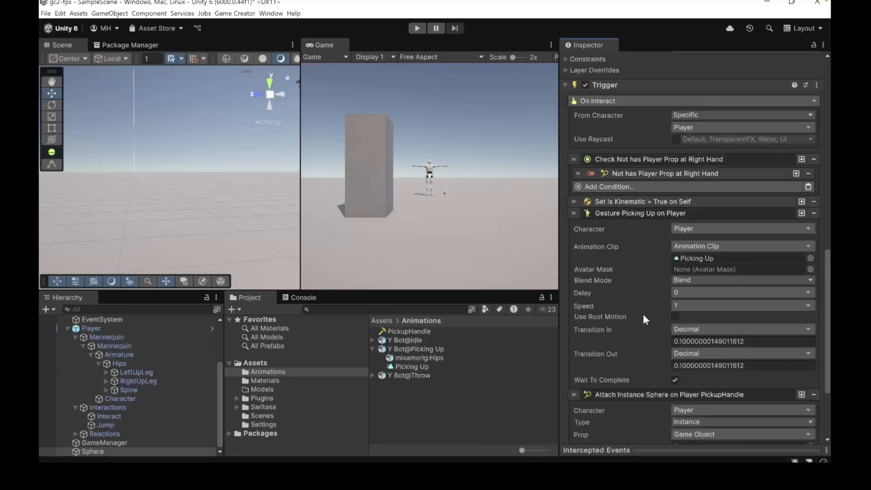
scroll(646, 317, down, 1)
scroll(643, 312, down, 2)
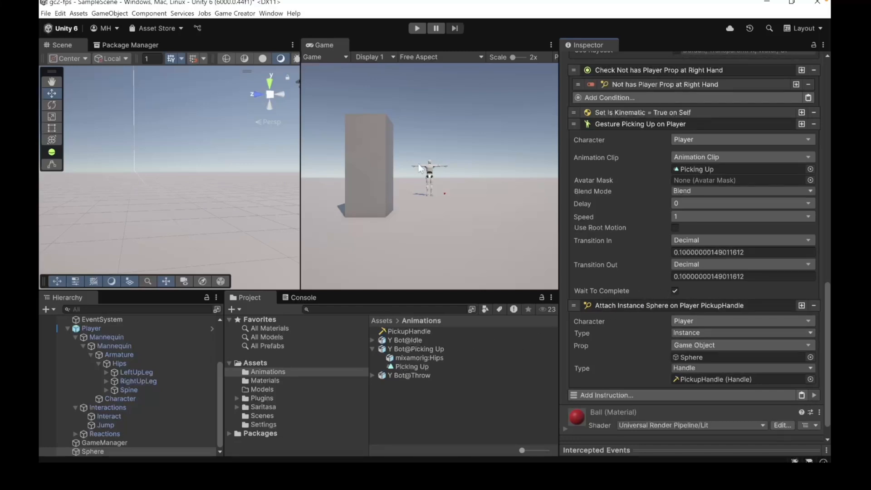
- Run the scene, walk to the ball and interact with it to test the pickup gesture, and stop play mode
click(416, 29)
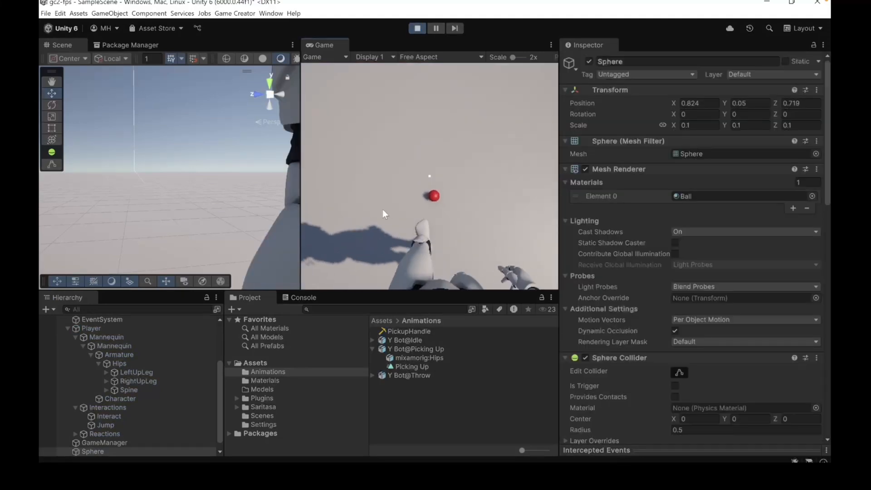
key(w)
key(e)
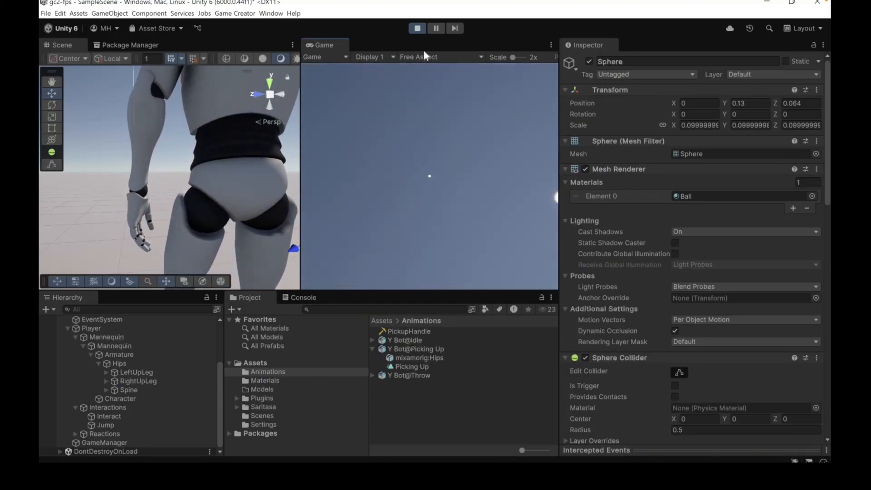
click(417, 28)
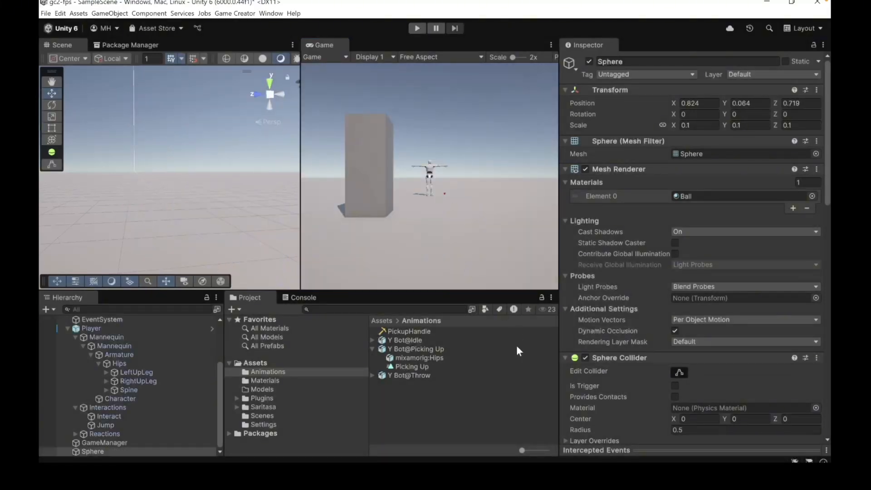
- Preview the Picking Up animation clip and scrub to about frame 64 to time the hand's reach to the ground
click(411, 365)
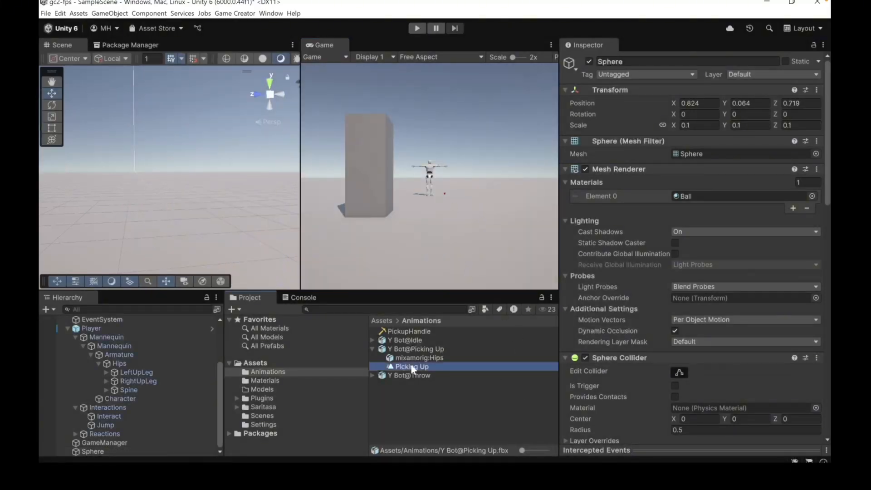
click(608, 448)
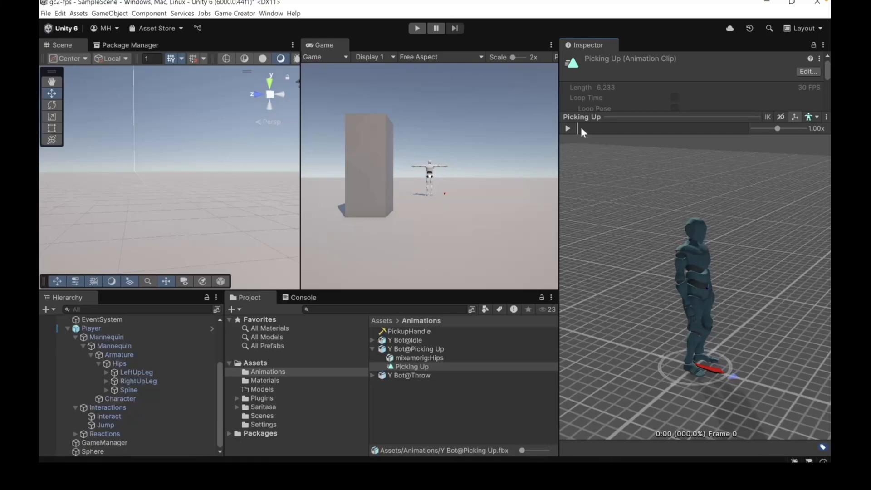
drag(576, 125, 632, 128)
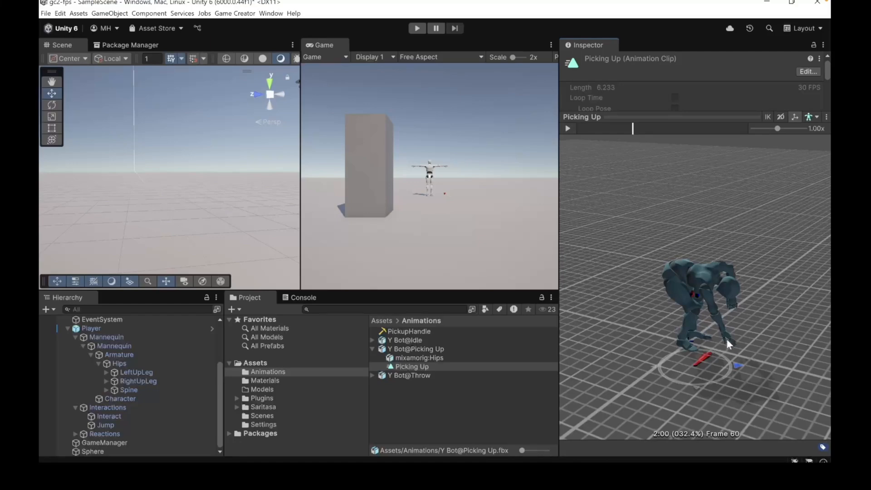
mouse_move(632, 128)
mouse_down()
mouse_move(658, 126)
mouse_move(636, 131)
mouse_up()
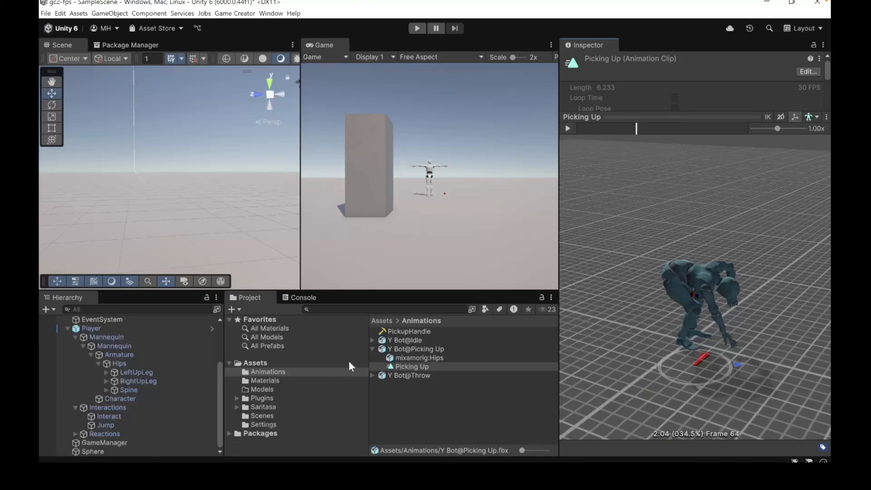
- In the Sphere's trigger, turn off Wait To Complete for the Picking Up gesture and add a Wait Seconds instruction
click(97, 450)
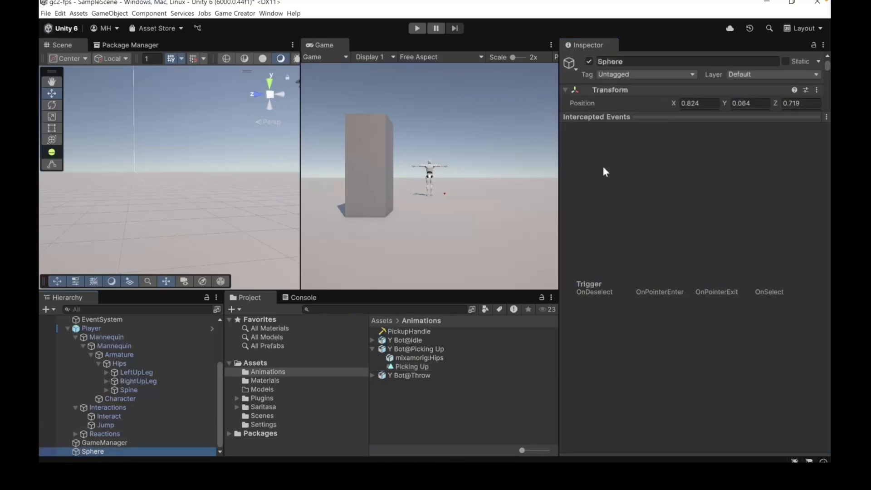
scroll(635, 288, down, 10)
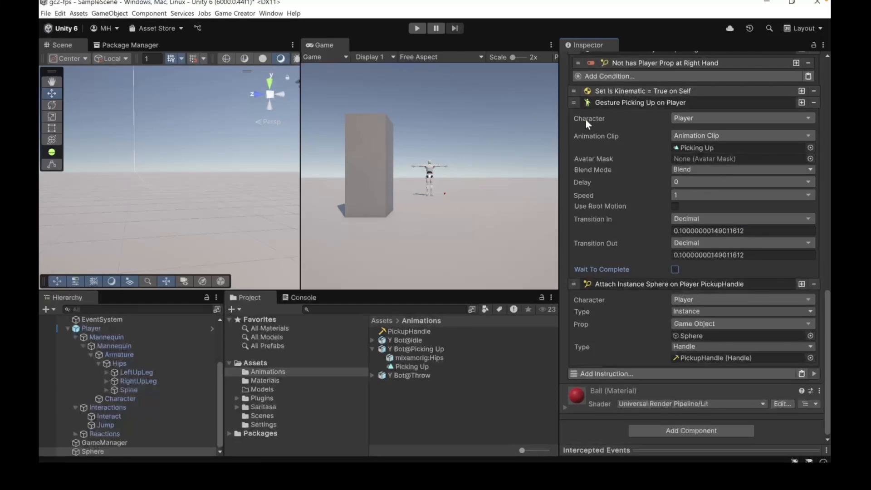
click(580, 372)
text(wait)
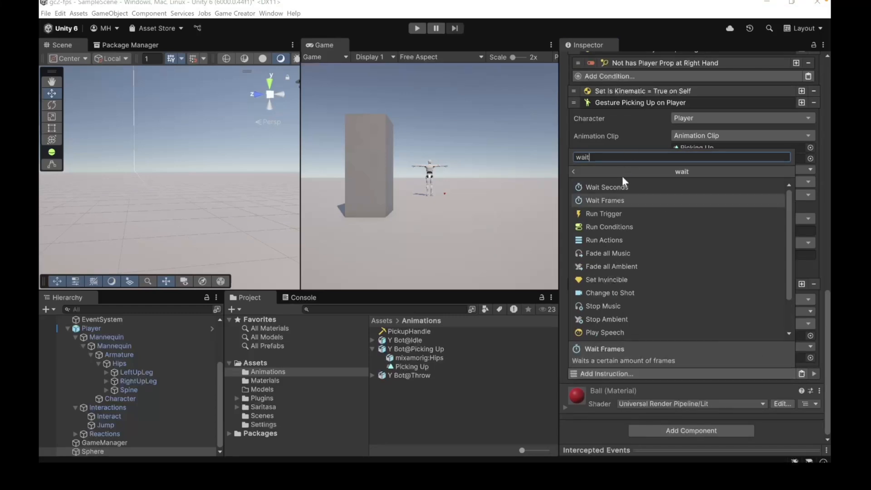
click(622, 184)
- Set the wait to 2 seconds and place it between the Picking Up gesture and the Attach Instance instruction
scroll(632, 350, up, 5)
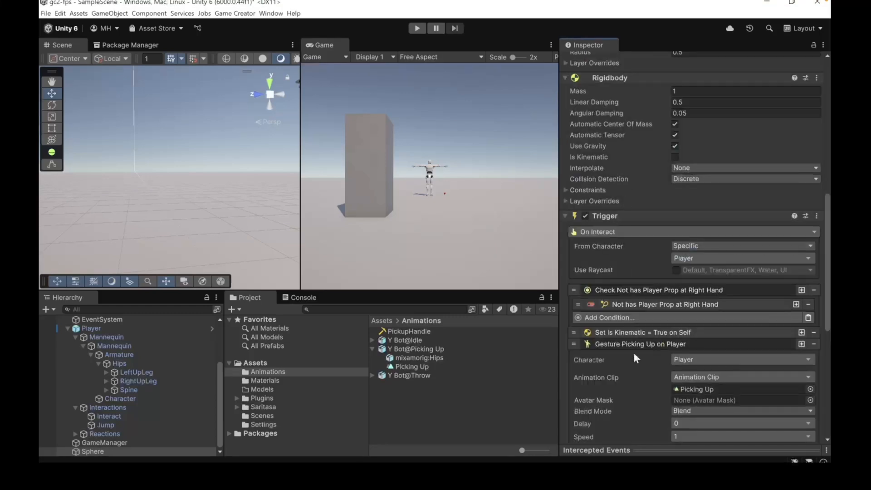
scroll(631, 408, down, 6)
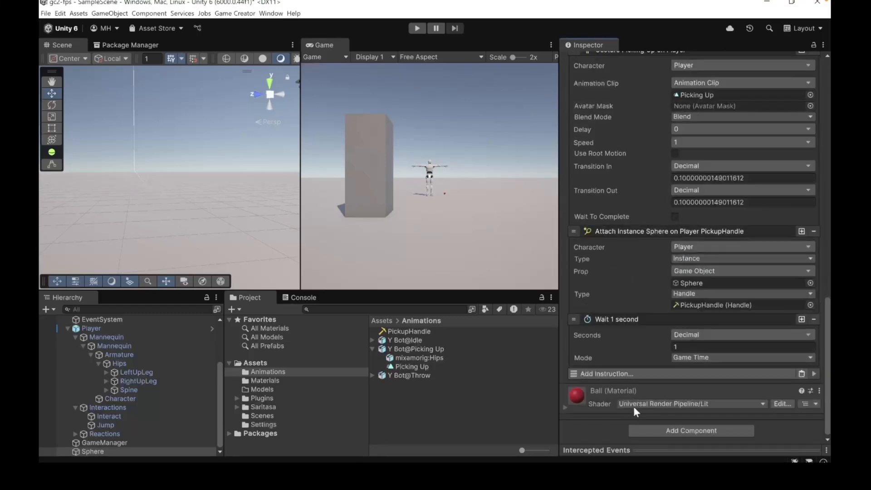
click(685, 347)
text(2)
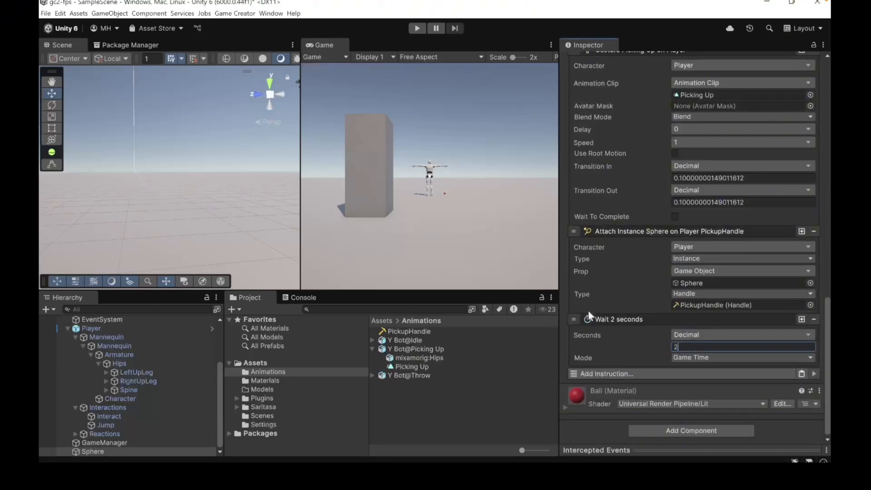
drag(570, 318, 578, 238)
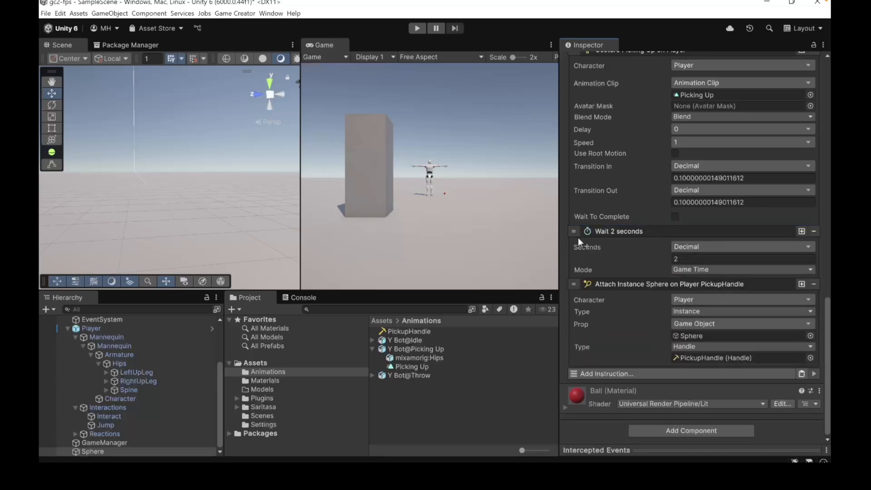
click(622, 230)
click(620, 281)
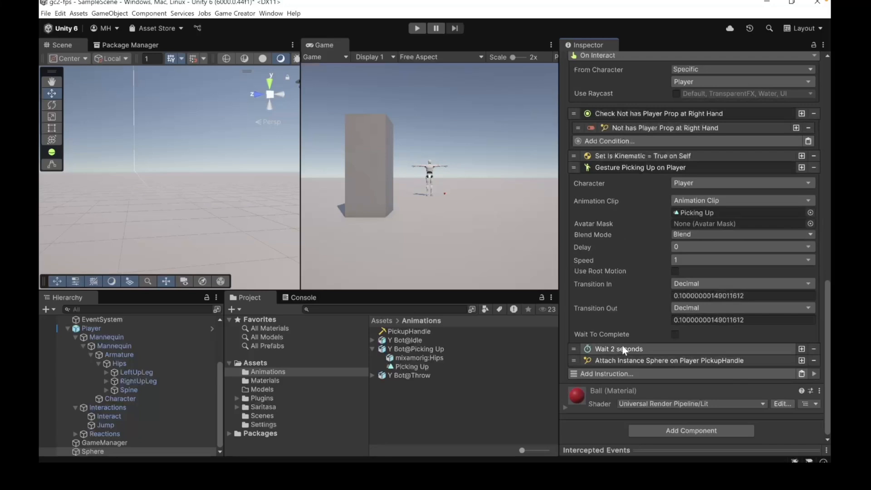
click(625, 168)
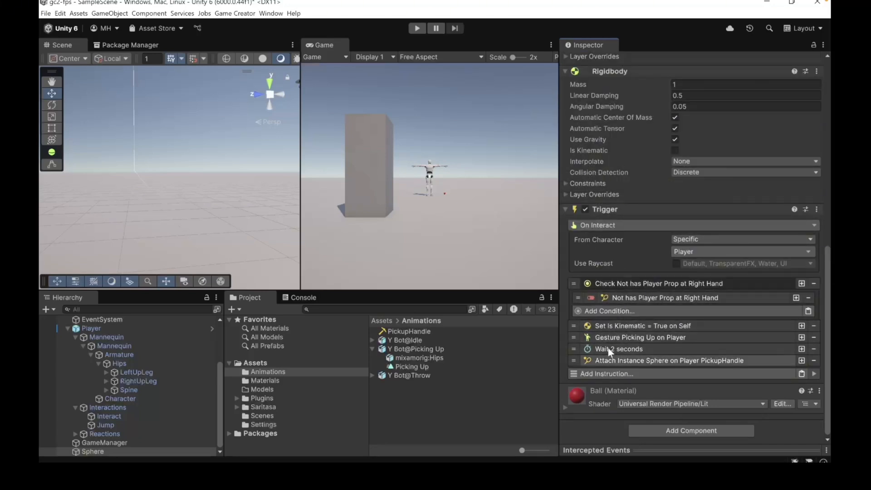
- Run the scene, walk to the ball and interact with it to test the pickup timing with the 2-second wait
click(418, 29)
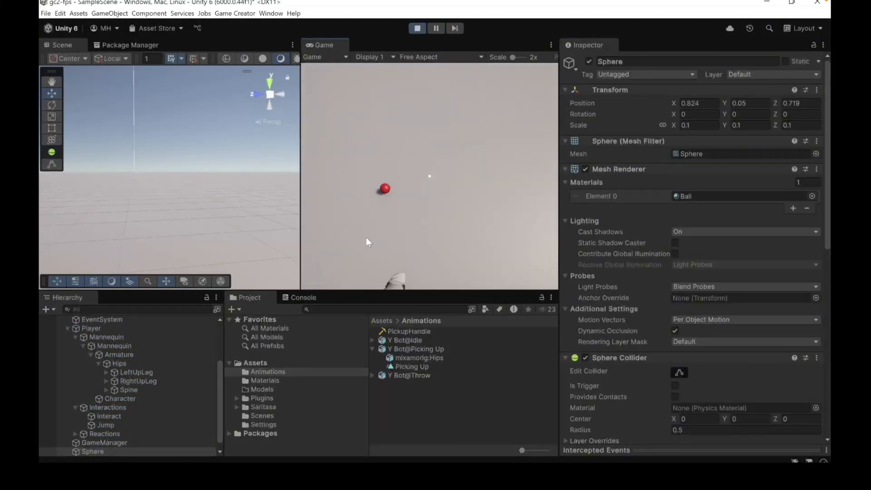
key(w)
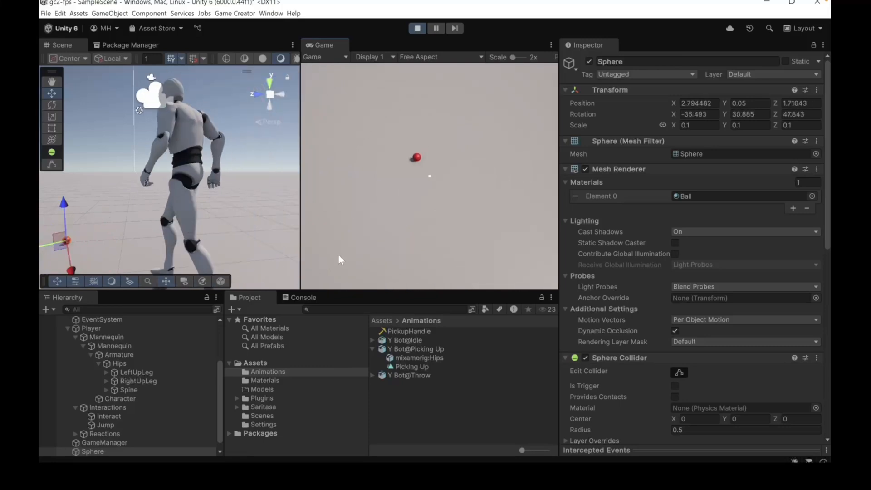
key(w)
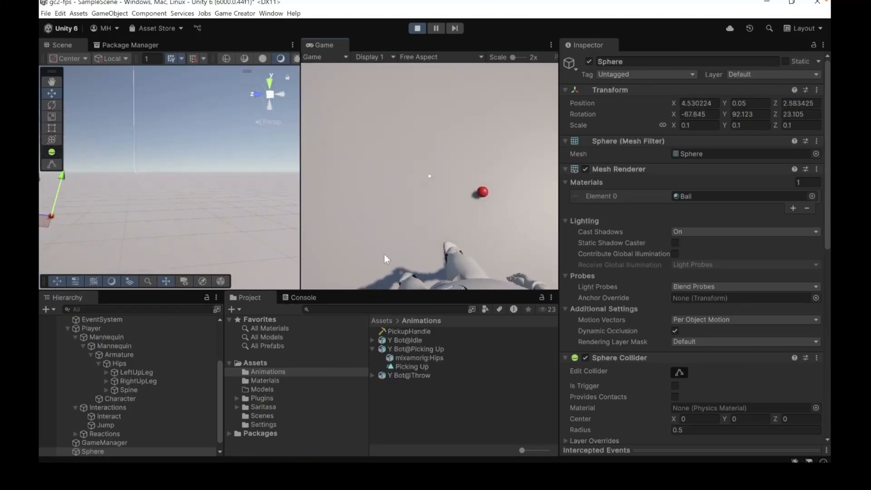
key(e)
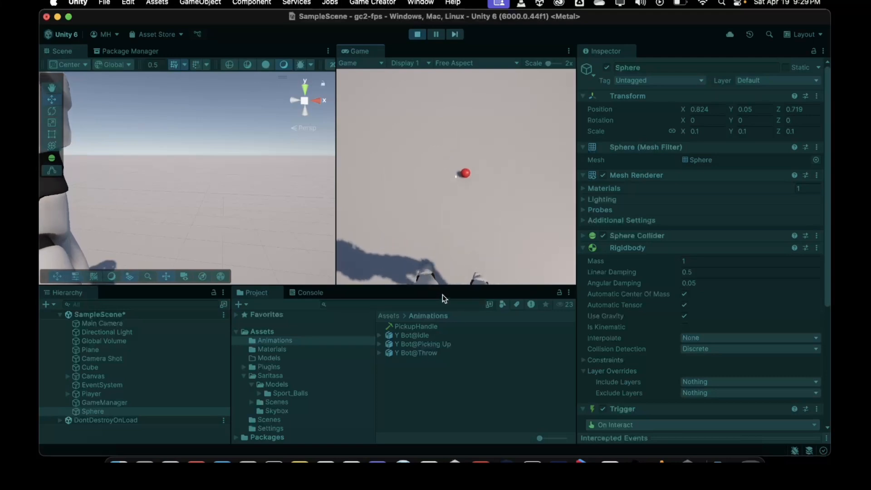
- Walk up to the ball in the running scene, pick it up, check the pickup timing, and stop the scene
key(w)
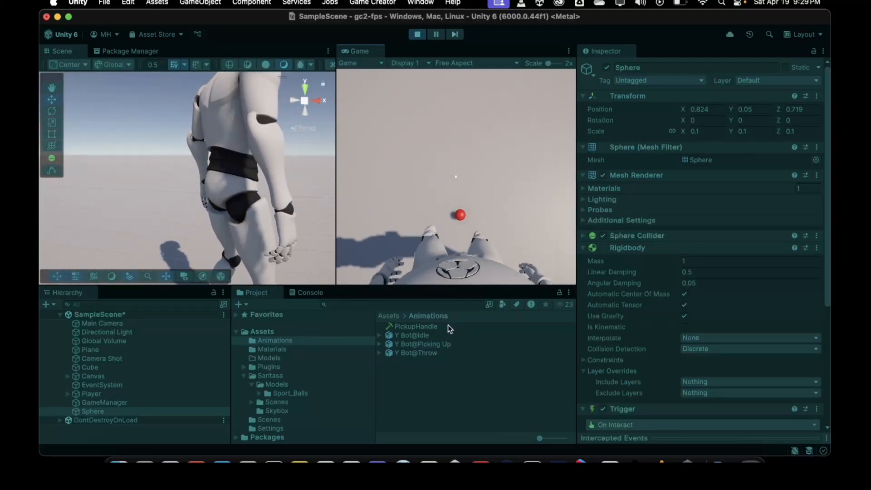
key(e)
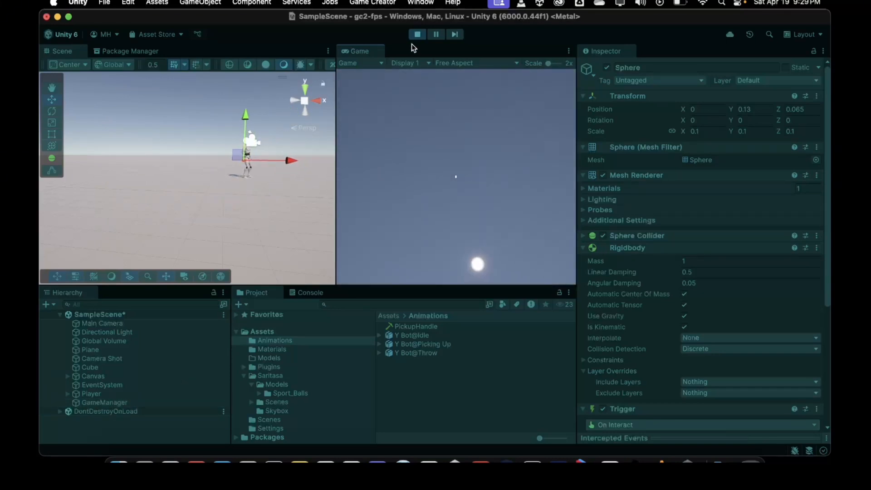
click(415, 34)
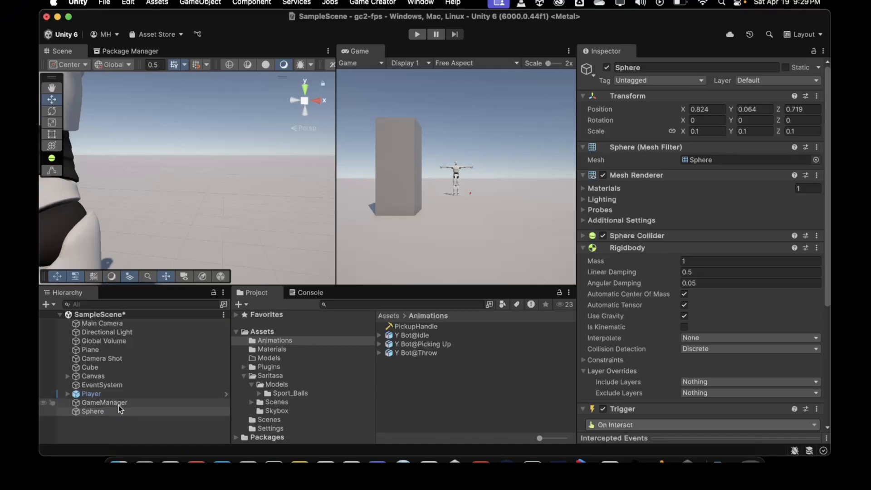
- Add an Is Controllable instruction for the Player to the Sphere's trigger, place it after the right-hand check, and set it to False
scroll(640, 337, down, 5)
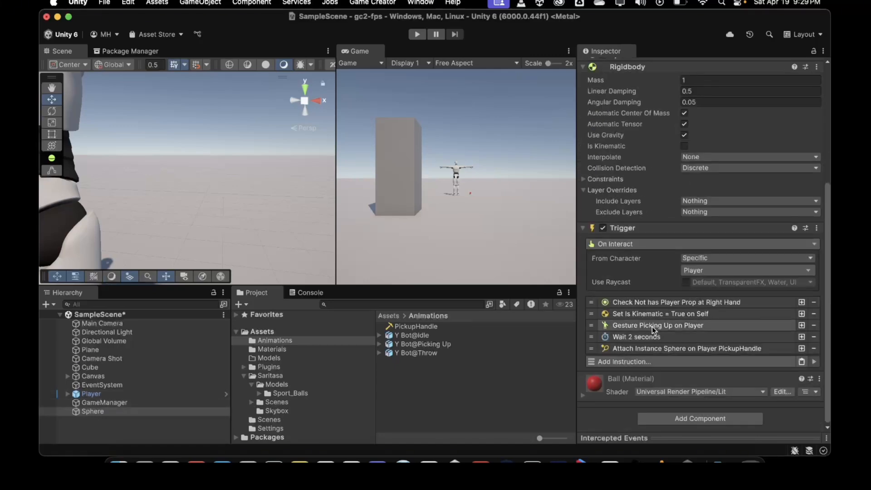
click(641, 362)
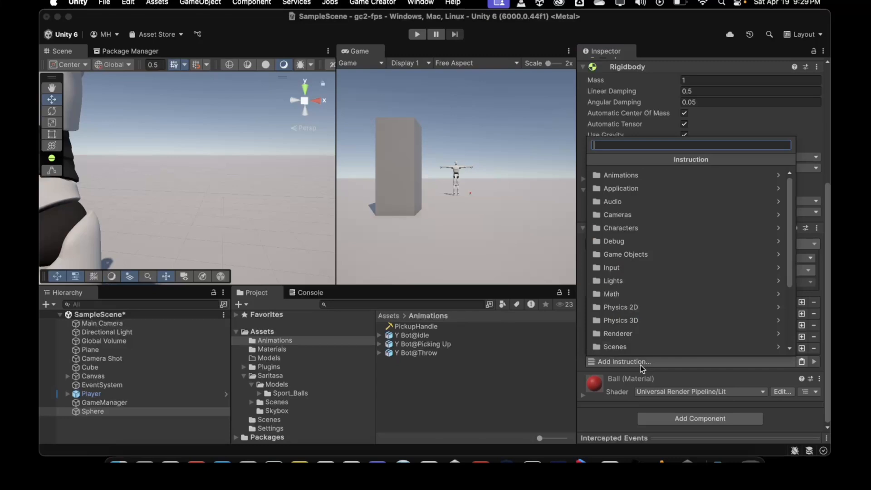
text(is co)
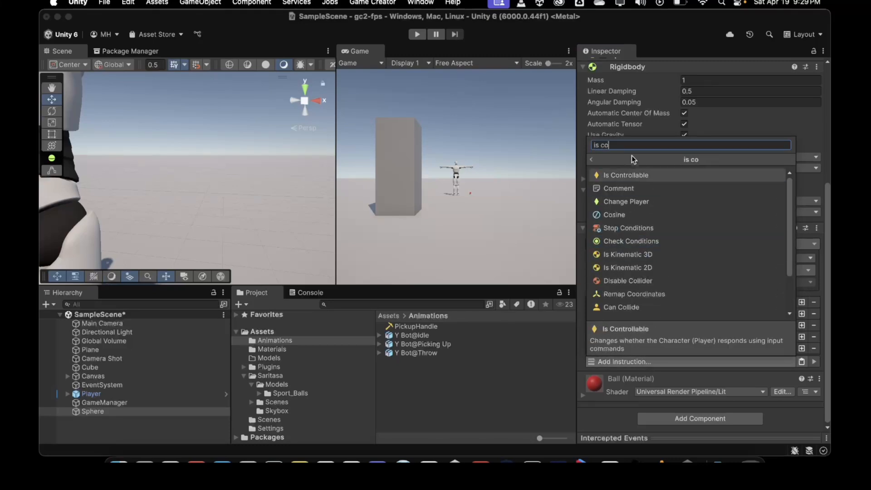
click(628, 176)
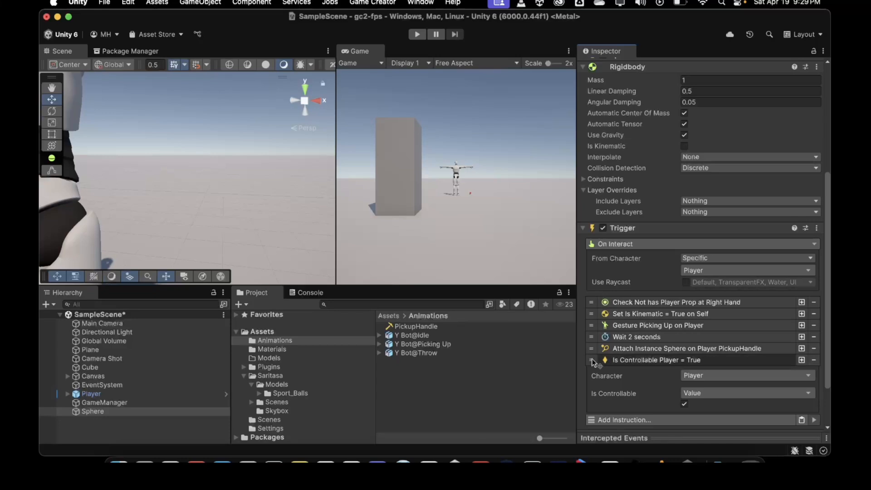
drag(592, 358, 594, 311)
click(674, 315)
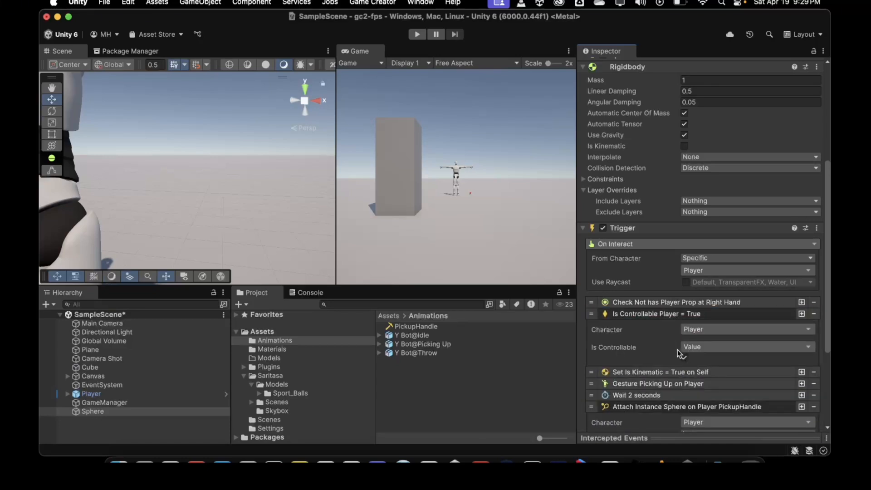
click(685, 359)
click(666, 313)
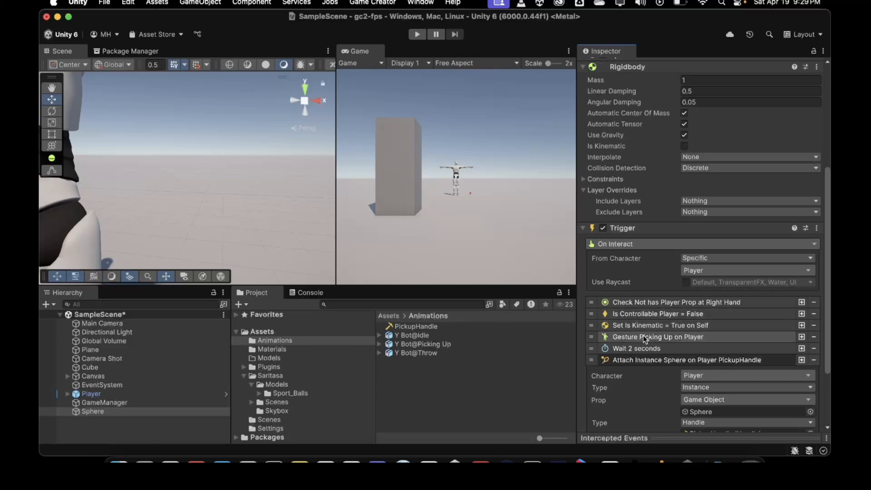
- Add a second Is Controllable instruction set to True for the Player at the end of the trigger, after Attach Instance
scroll(636, 336, down, 5)
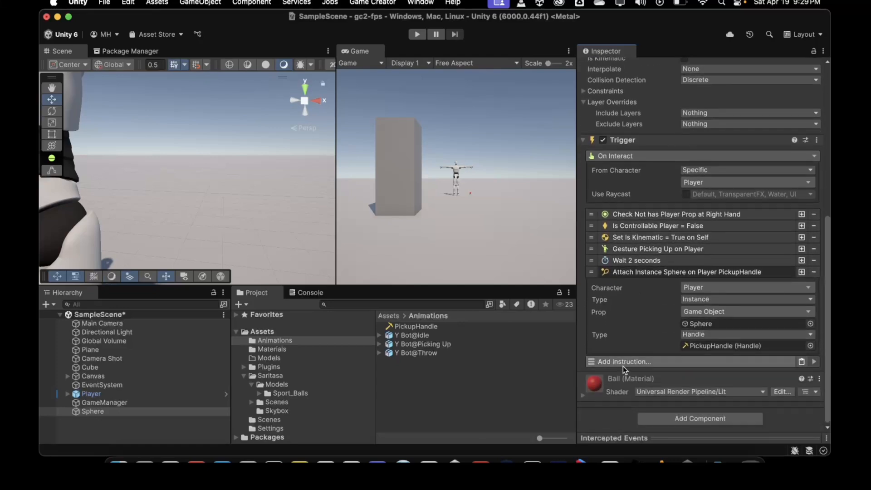
click(624, 361)
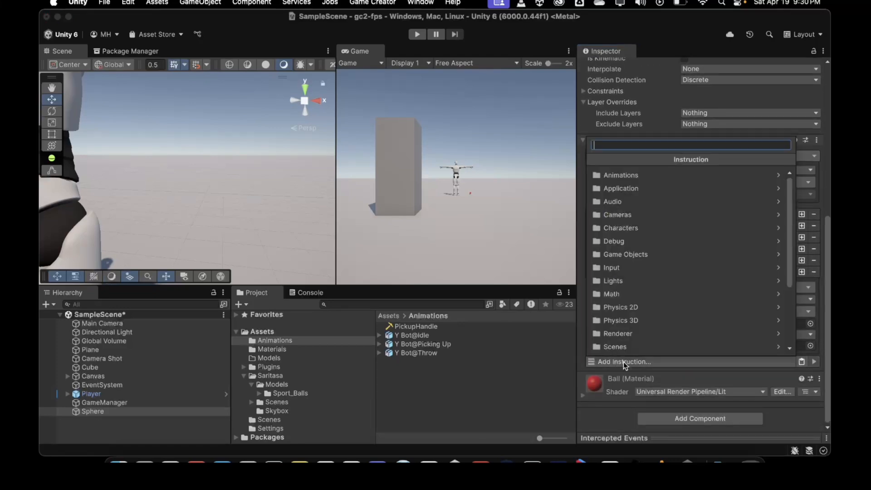
text(is)
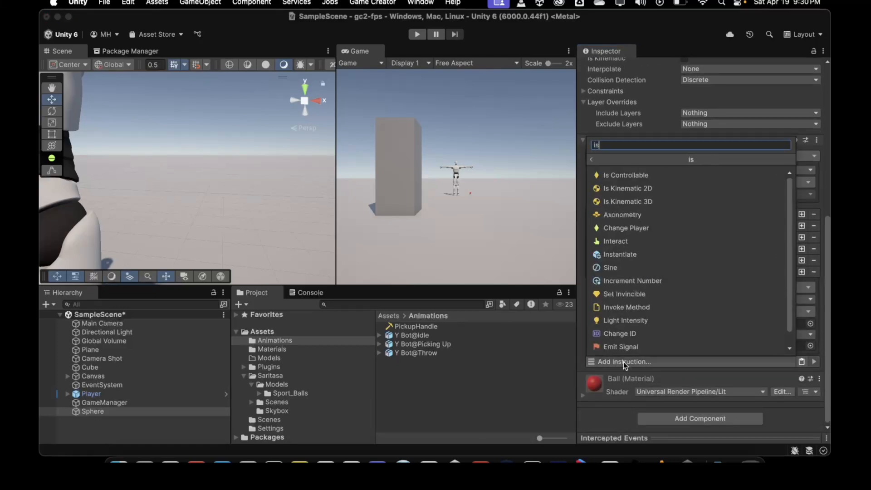
click(646, 177)
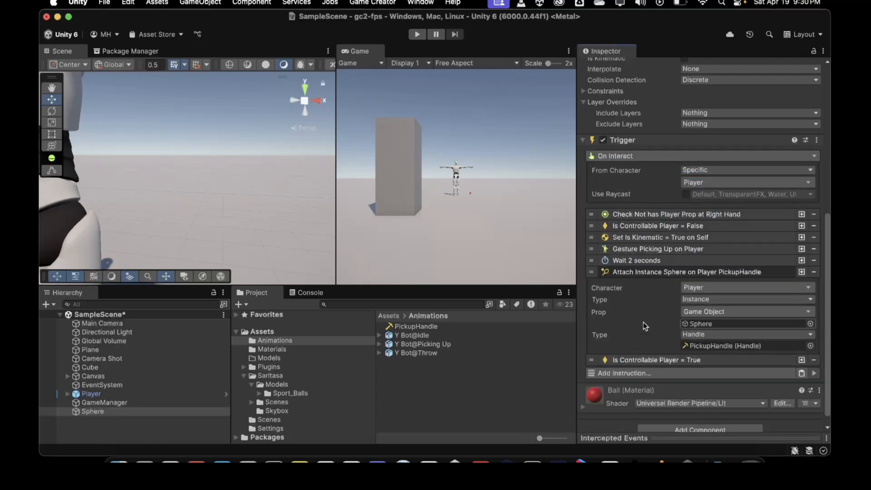
click(624, 272)
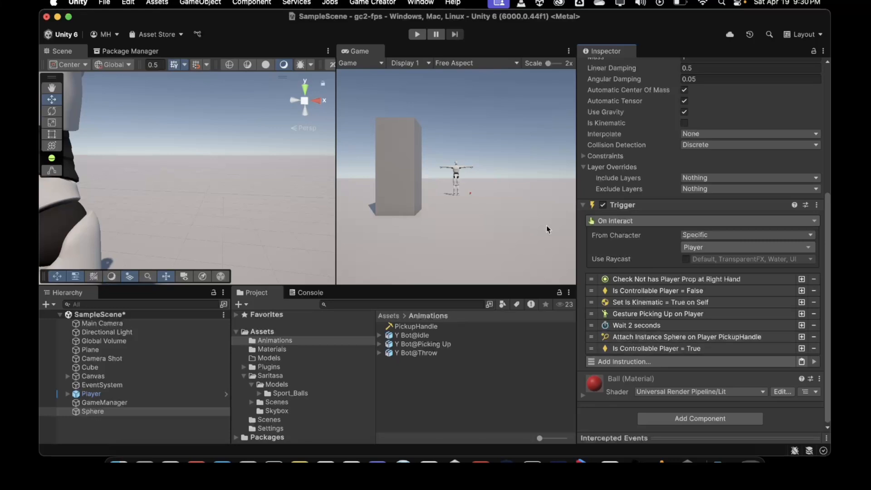
- Run the scene, pick up the ball and walk around to test the control lock during the pickup, and stop the scene
click(418, 35)
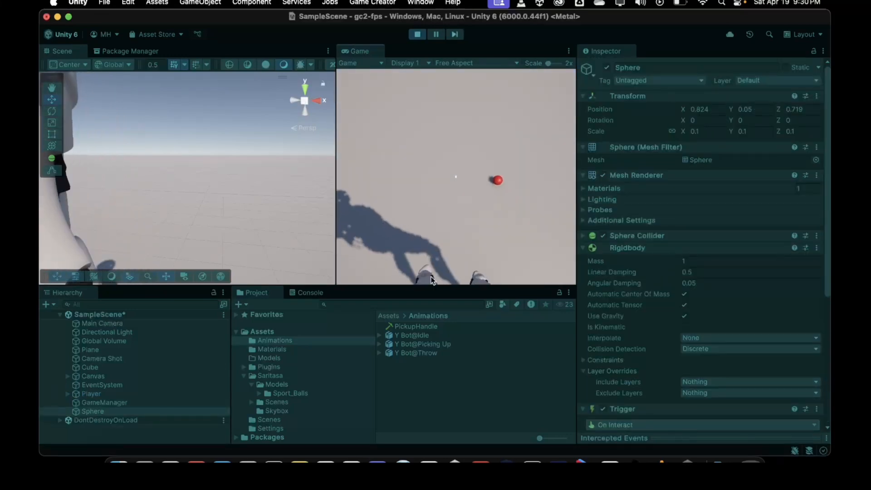
key(w)
key(e)
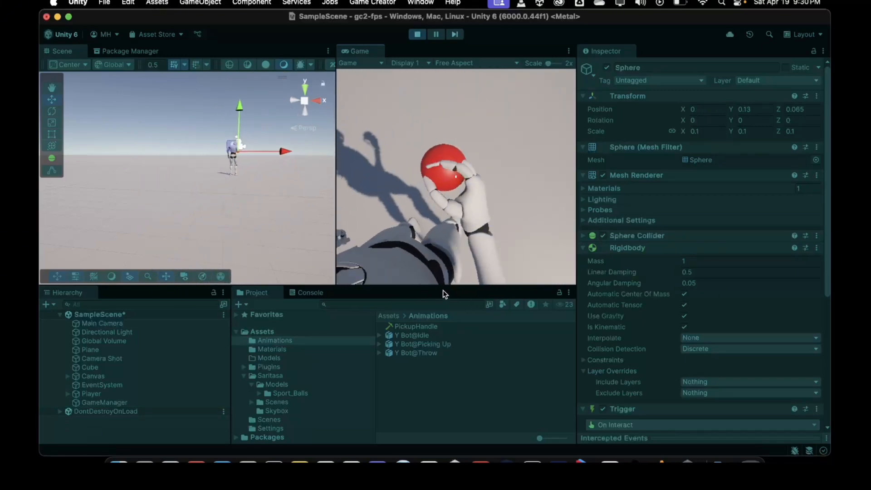
key(w)
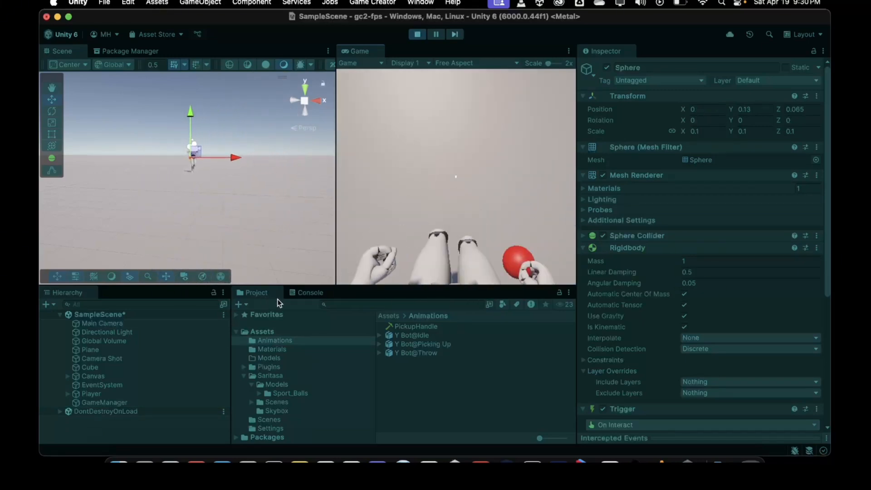
key(w)
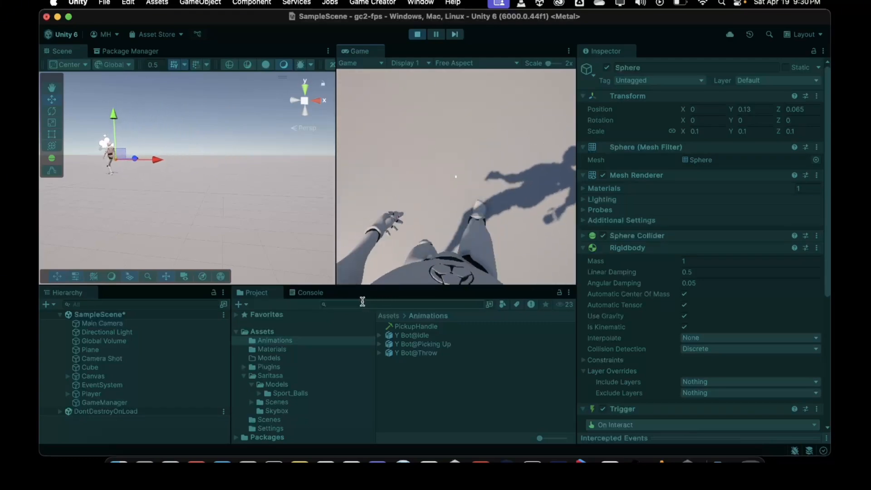
click(418, 34)
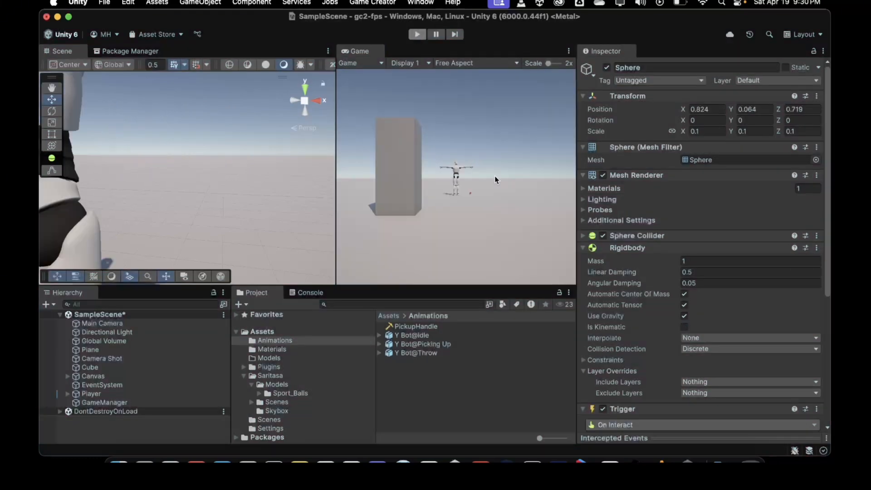
- Review the Picking Up gesture's settings in the Sphere's trigger and add a Stop Gesture instruction for the Player
scroll(639, 292, down, 5)
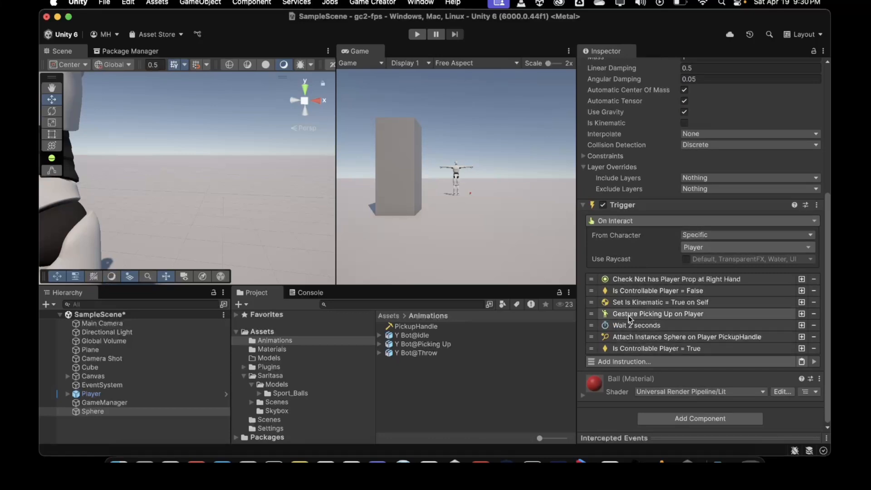
click(638, 314)
scroll(638, 314, down, 3)
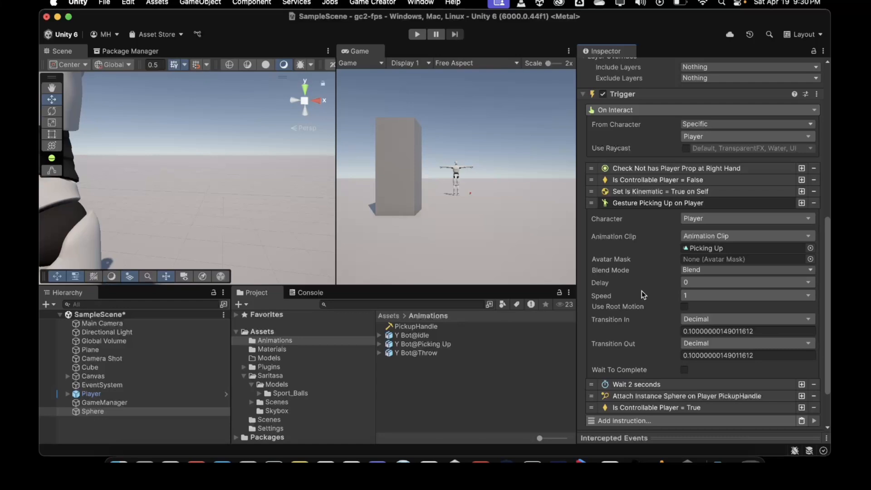
click(632, 203)
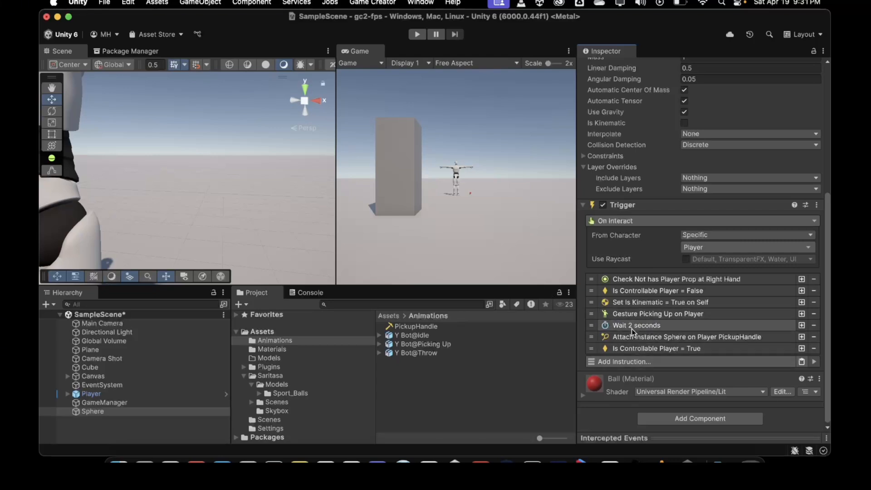
click(631, 362)
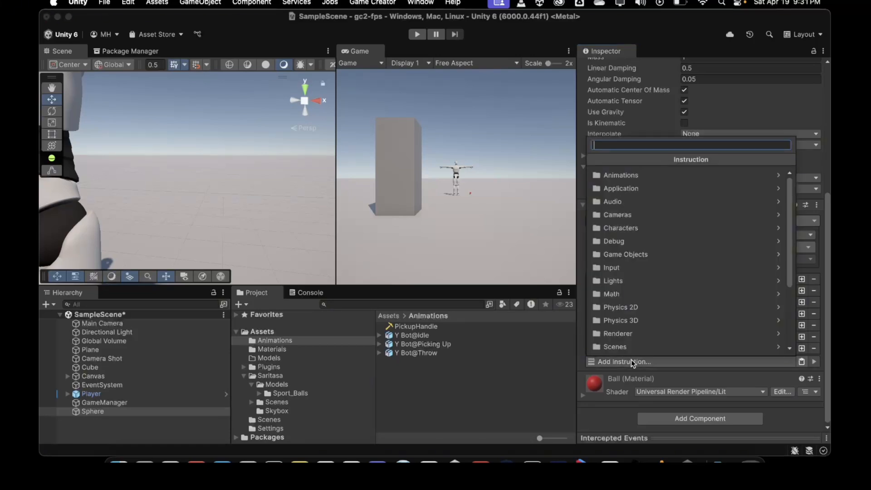
text(stop)
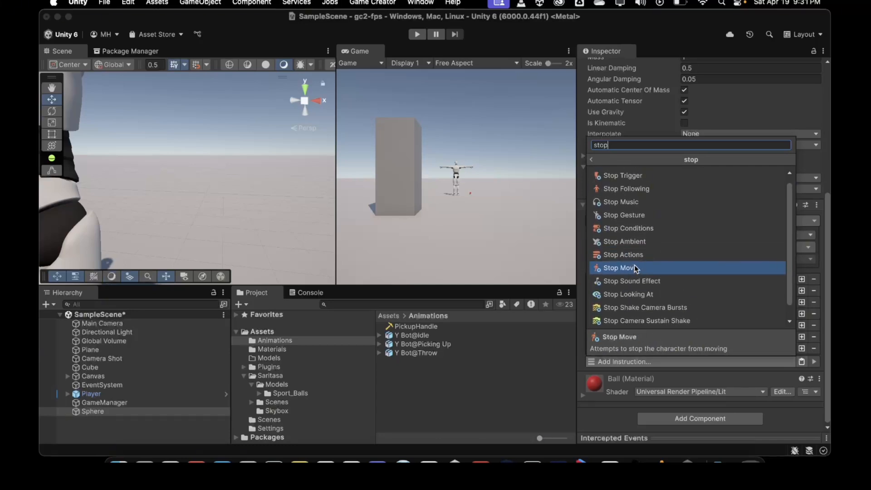
click(629, 226)
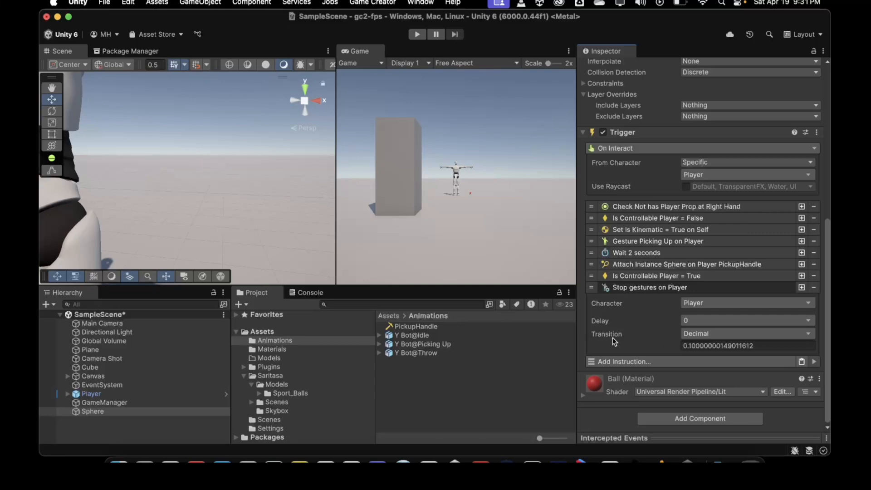
- Set the Stop Gesture transition to 1 and place the instruction between the 2-second wait and Attach Instance
click(701, 344)
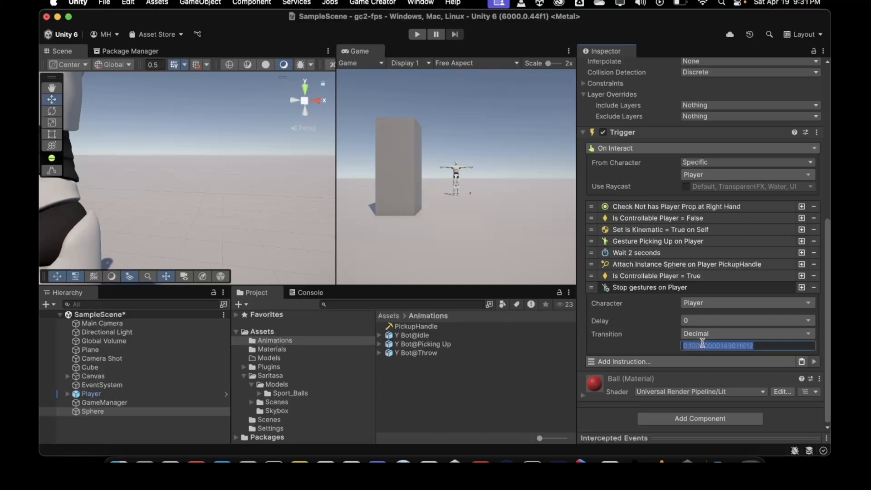
text(1)
click(622, 287)
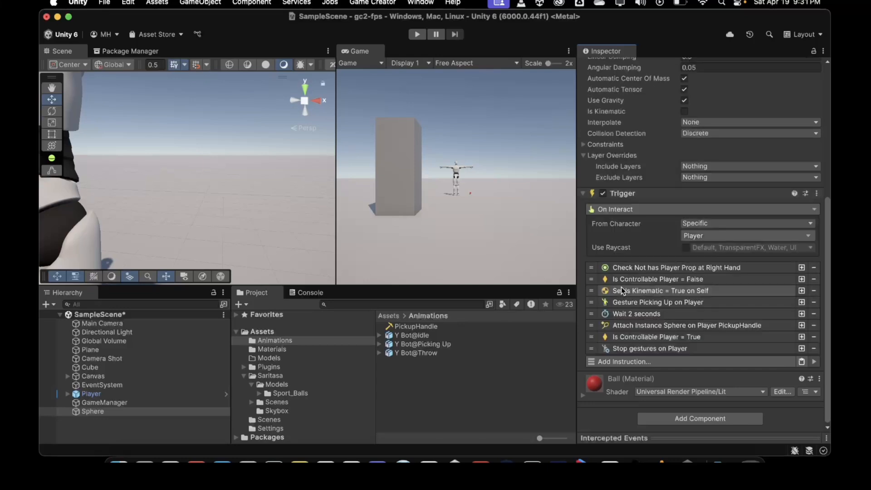
drag(590, 349, 594, 322)
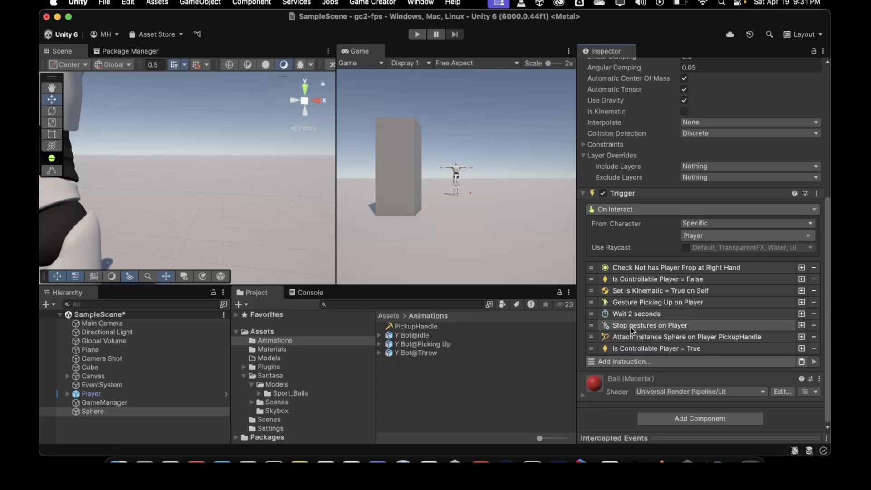
- Run the scene, pick up the ball and walk around with it to test stopping the gesture after the wait
click(414, 36)
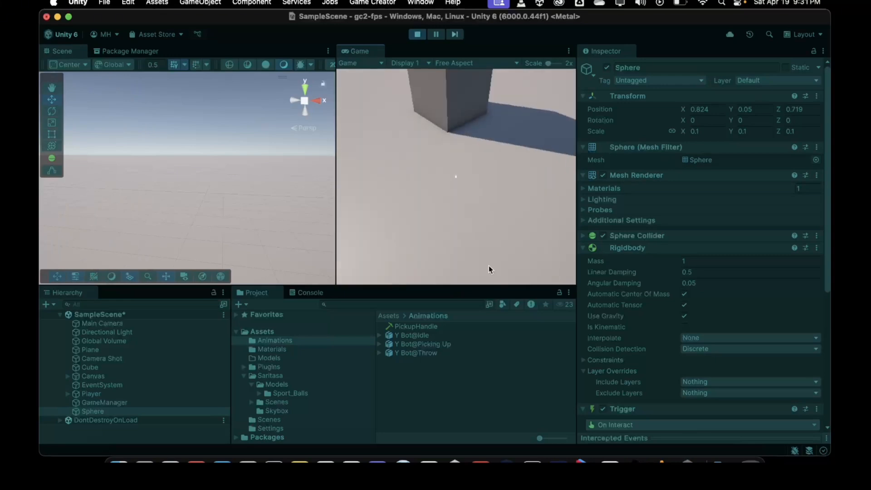
key(w)
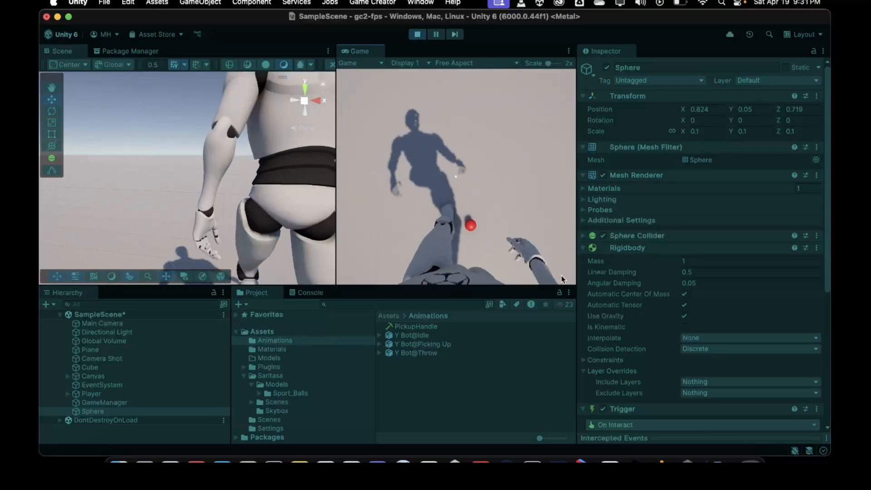
key(e)
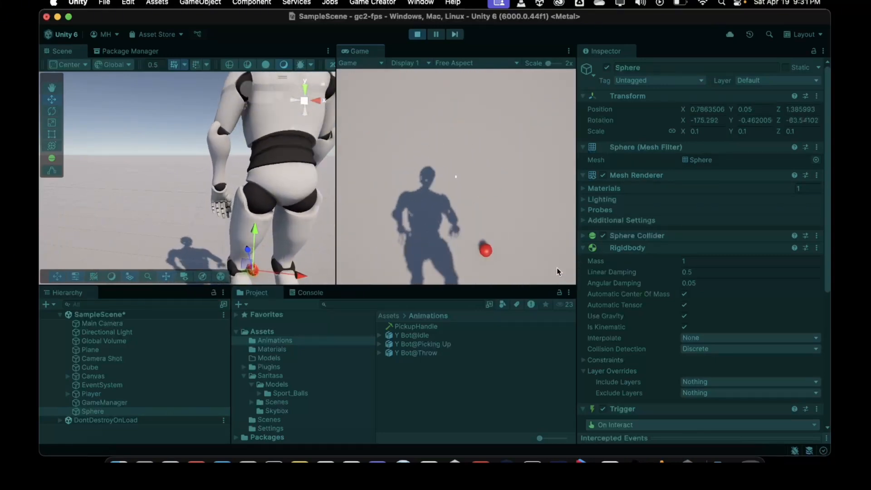
key(w)
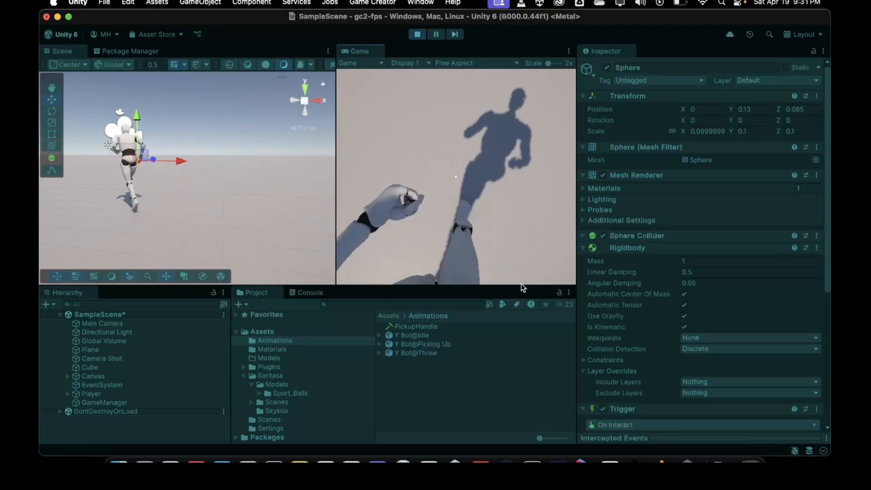
key(w)
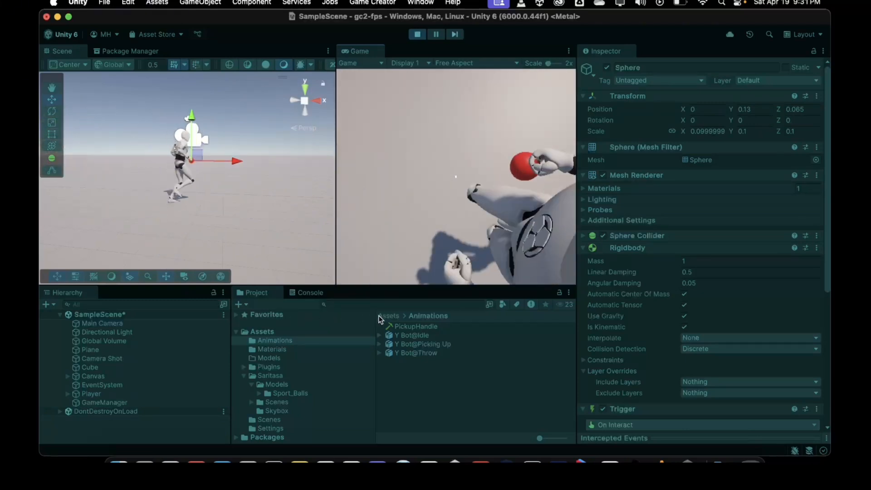
key(w)
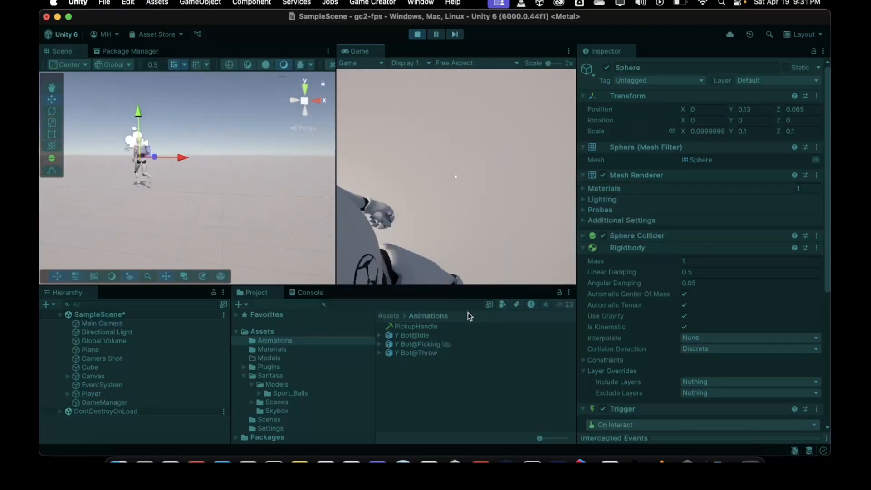
key(w)
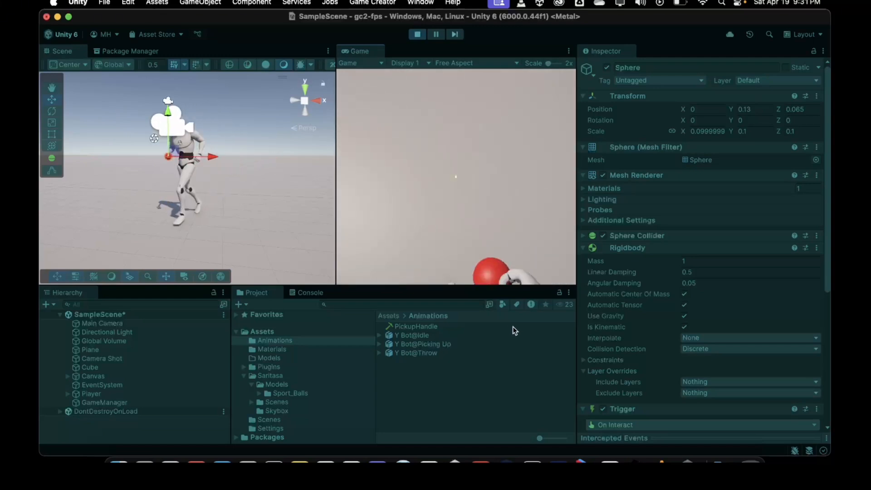
- Walk around with the picked-up ball to check how it sits in the hand, and stop the scene
key(w)
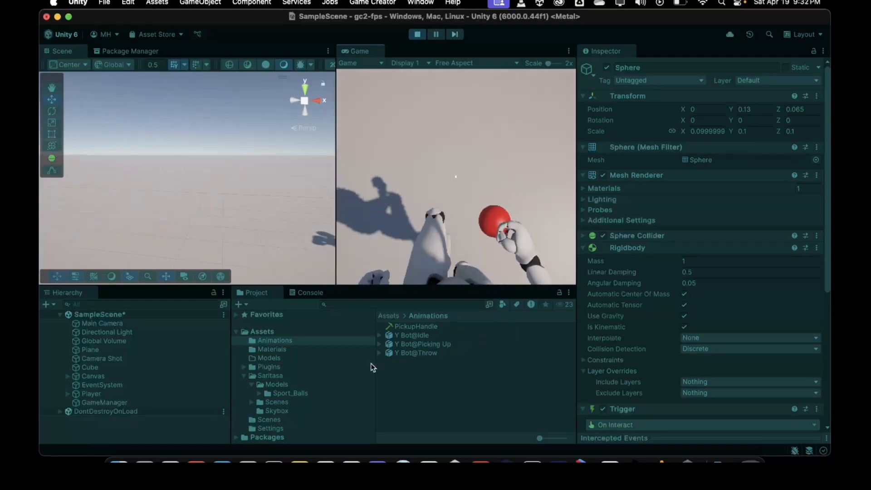
key(w)
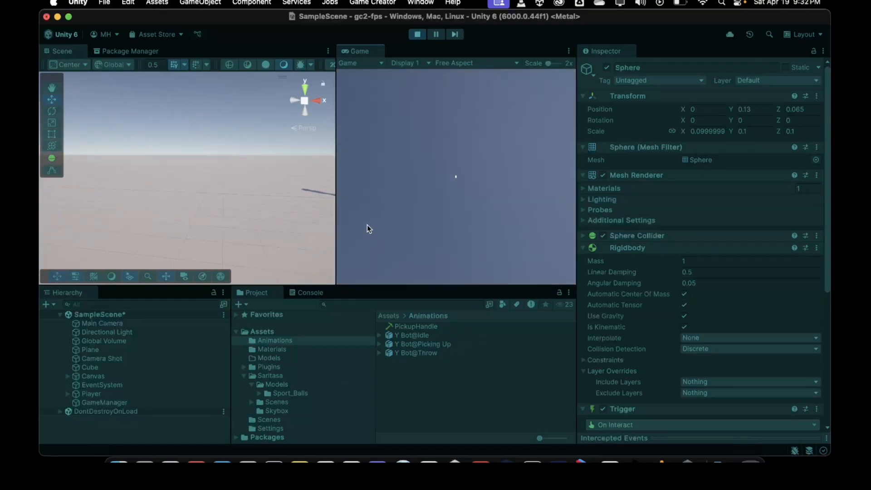
click(417, 35)
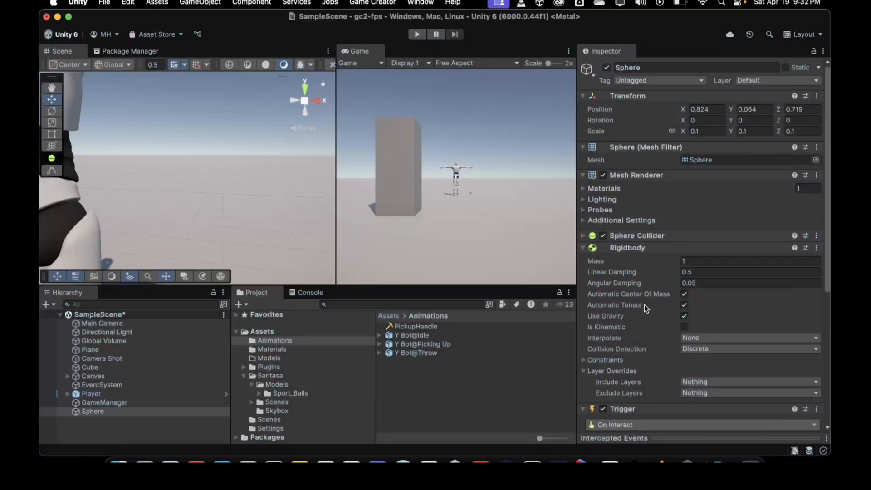
- Place the Stop gestures instruction after Attach Instance in the Sphere's trigger, and run the scene to test the pickup
scroll(644, 307, down, 5)
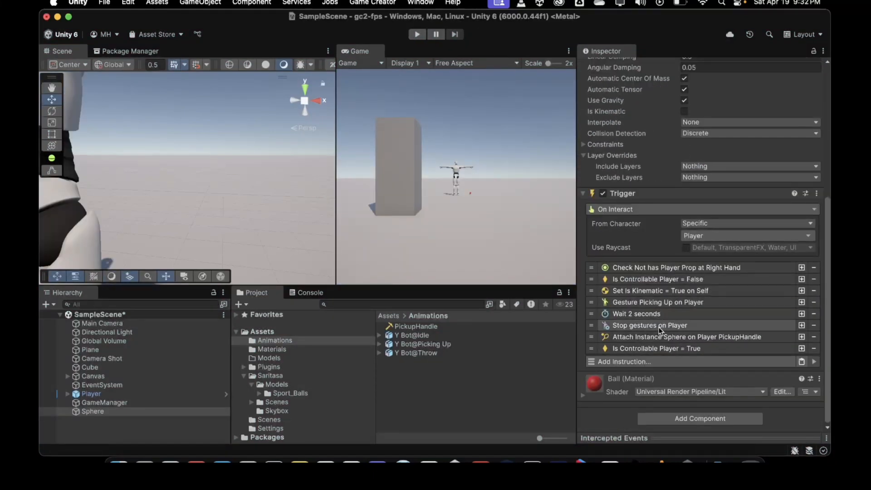
drag(592, 325, 592, 341)
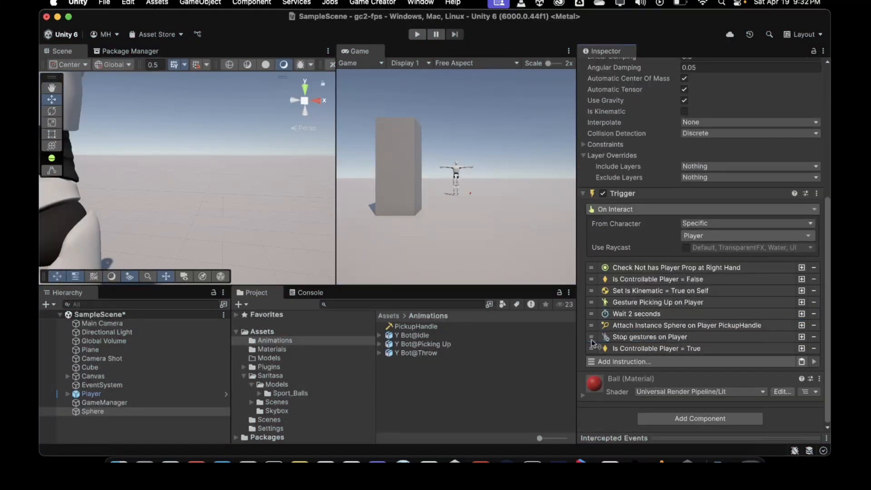
click(417, 34)
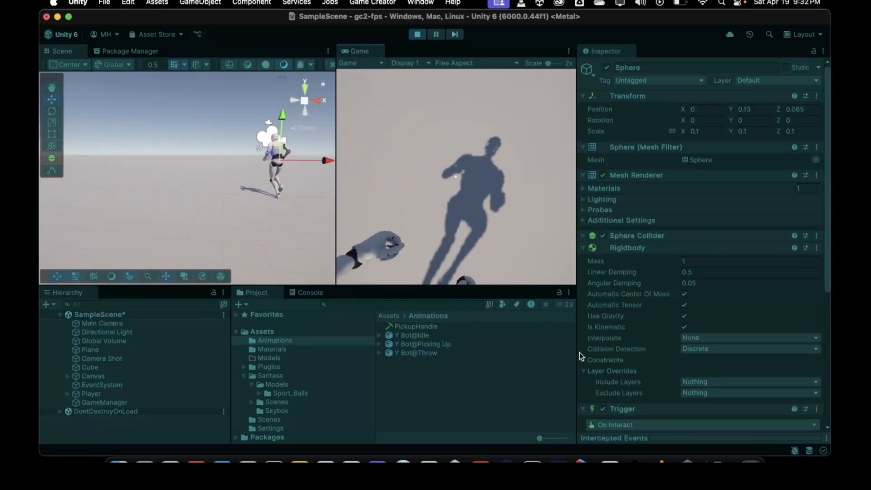
key(super+p)
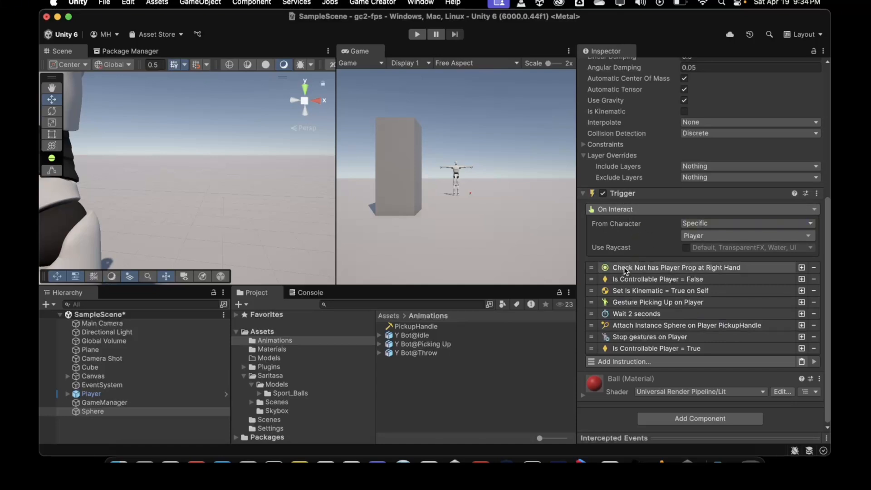
- Review the condition that checks the Player has no prop at the right hand in the Sphere's trigger
click(646, 268)
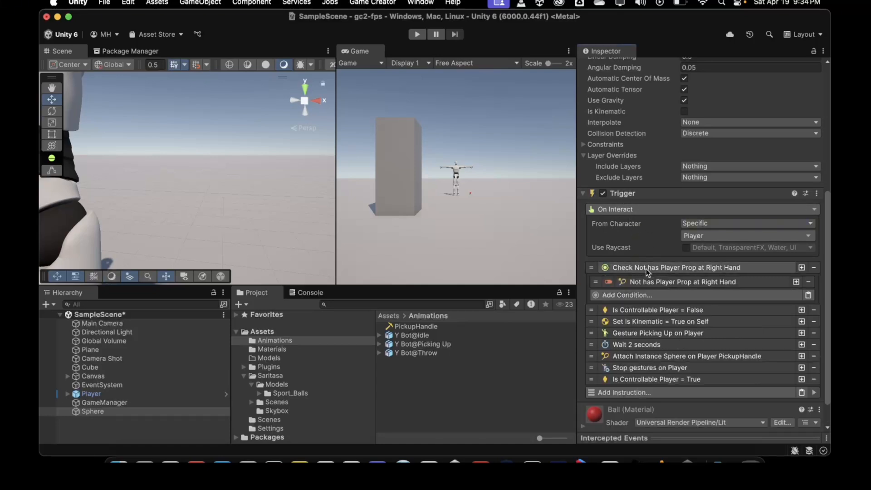
click(646, 268)
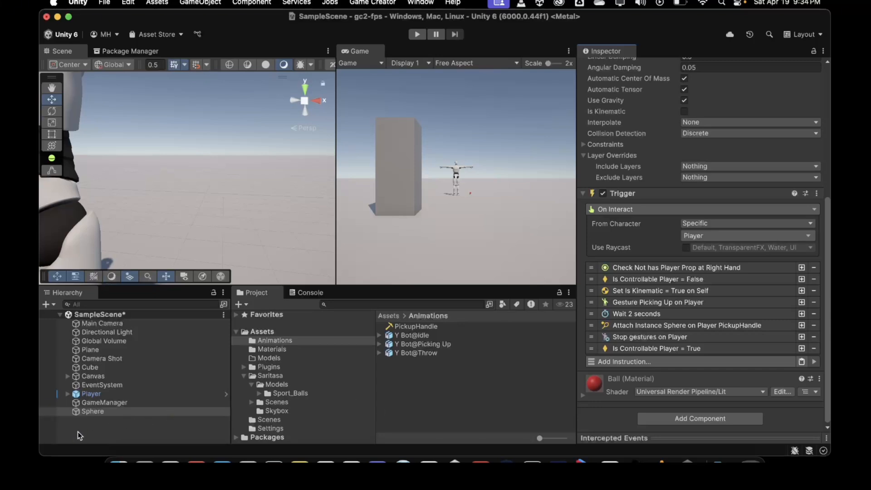
- Create an empty GameObject in the scene and name it PickupAction
click(54, 307)
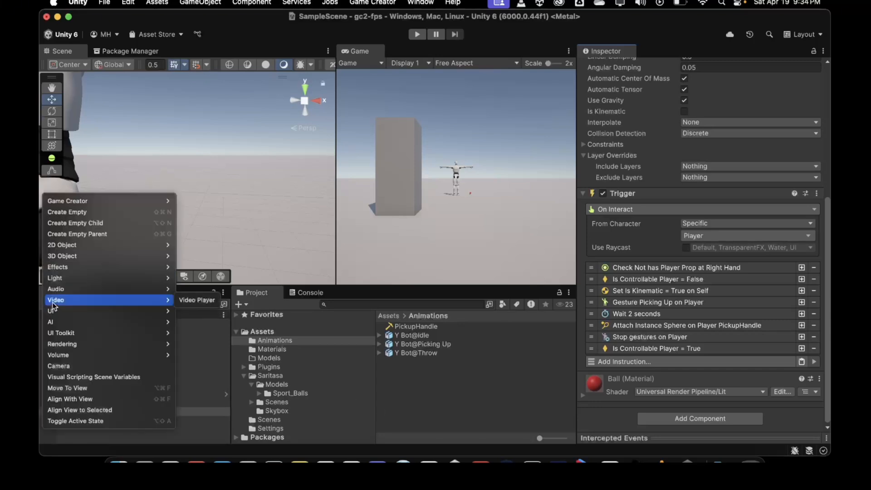
click(63, 212)
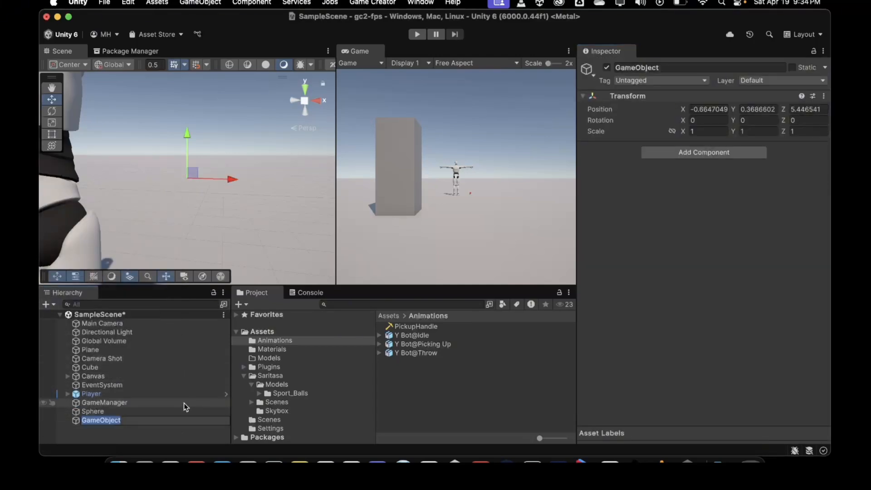
text(PickupActions)
key(Return)
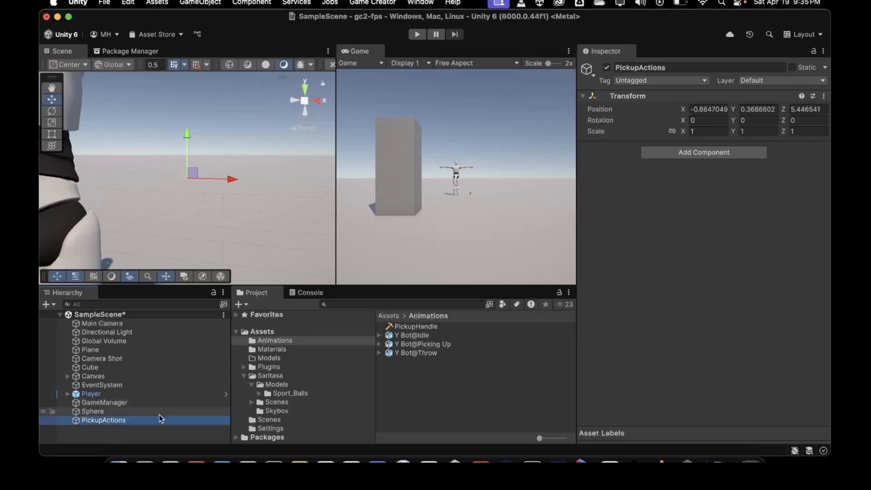
click(147, 420)
click(147, 420)
key(BackSpace)
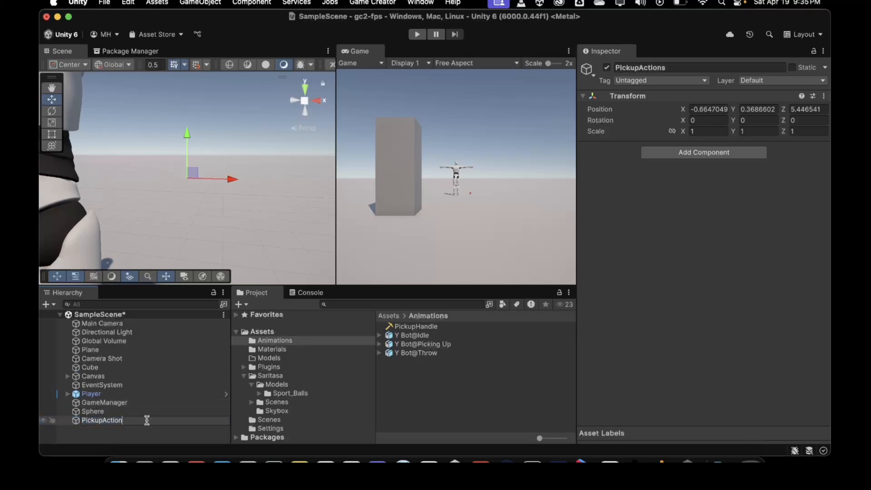
key(Return)
- Add an Actions component to the PickupAction object
click(669, 154)
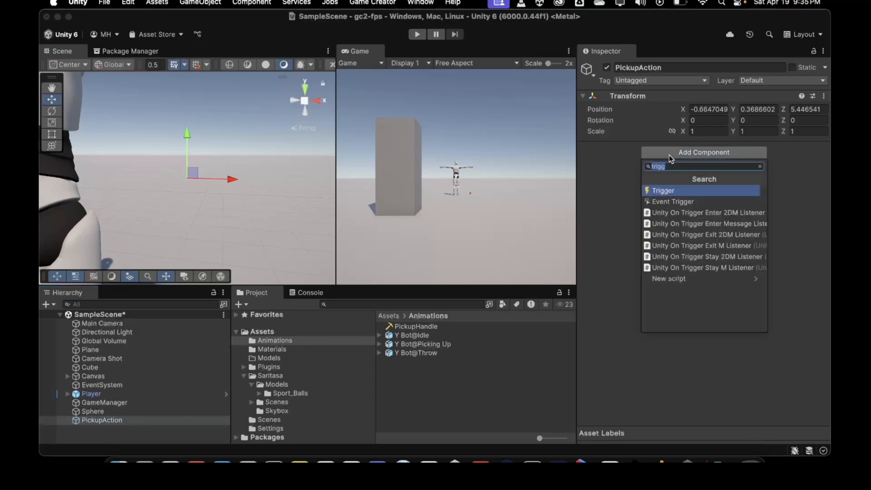
text(action)
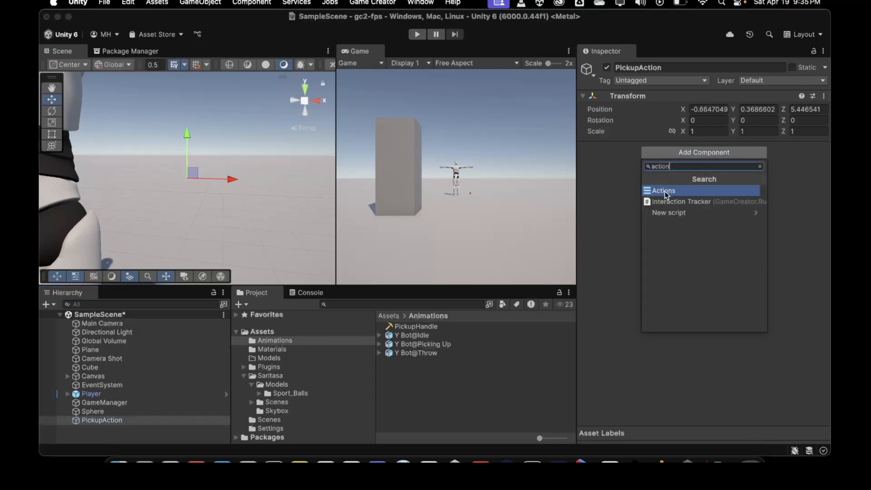
click(665, 192)
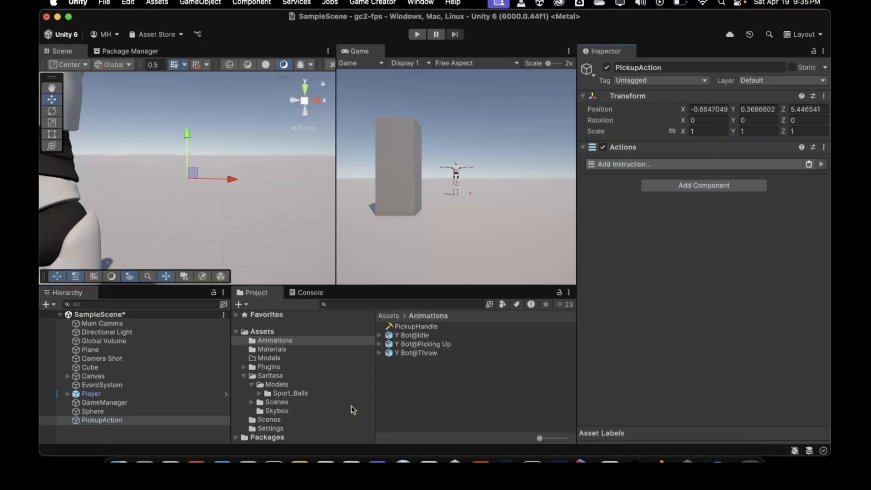
- Add a Run Actions instruction at the end of the Sphere's On Interact trigger
click(115, 411)
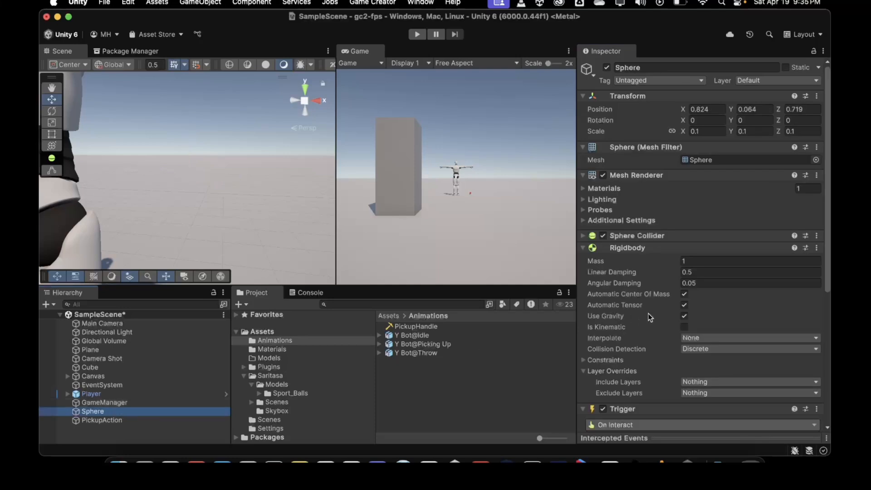
scroll(649, 314, down, 5)
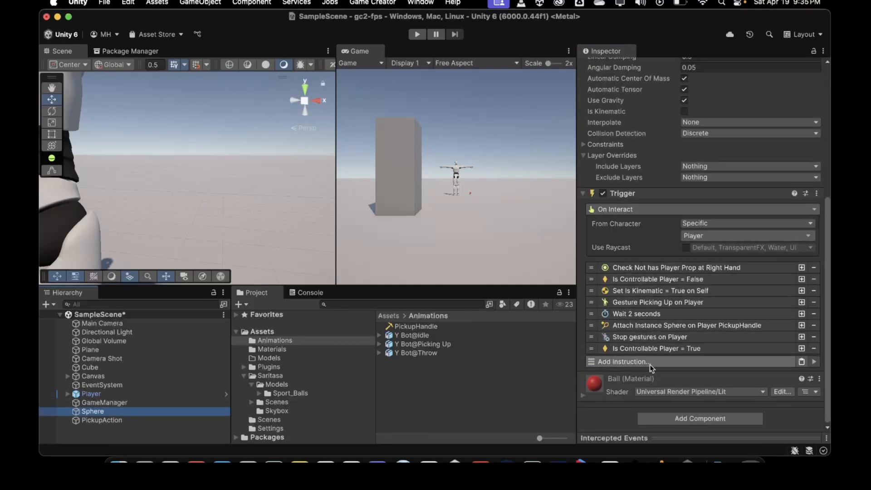
click(644, 280)
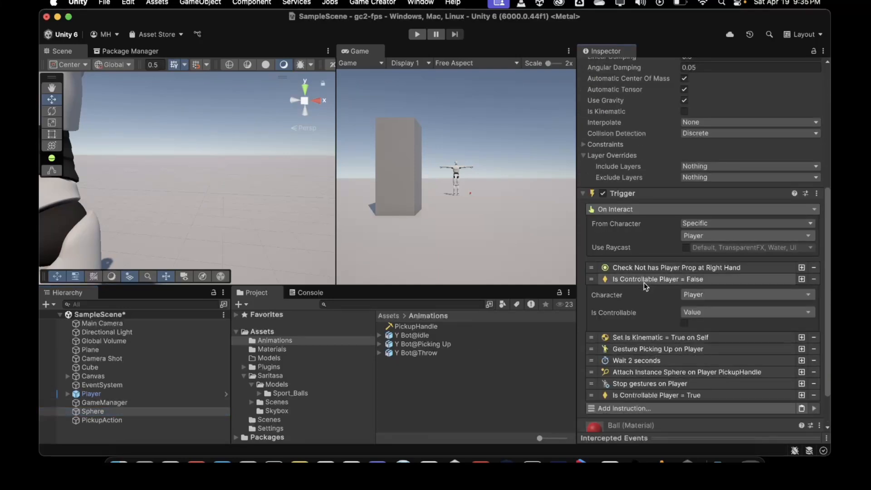
click(643, 280)
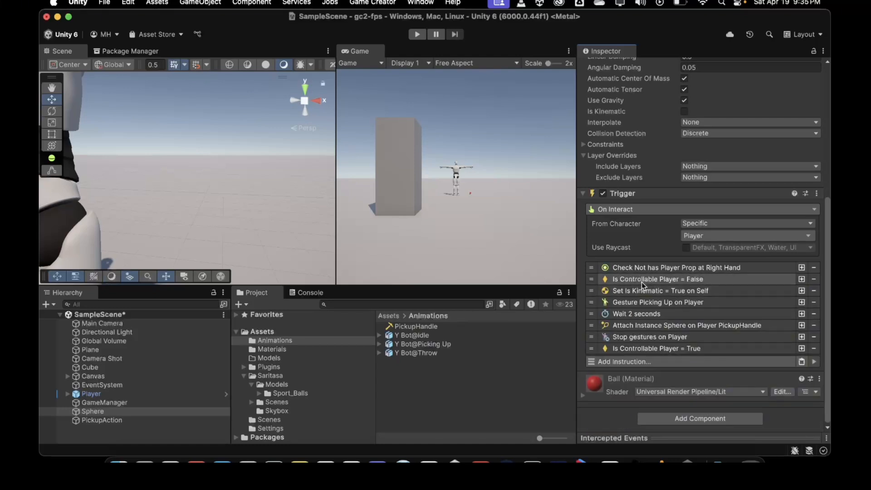
click(631, 362)
text(run ac)
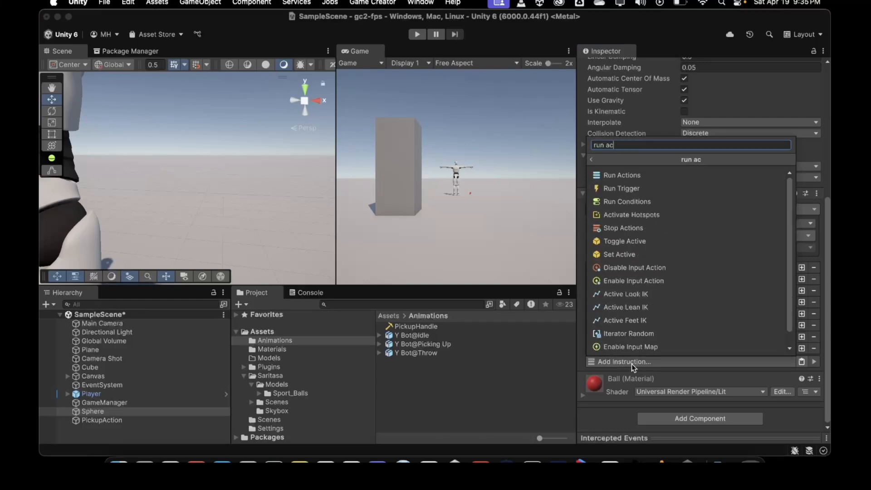
click(621, 175)
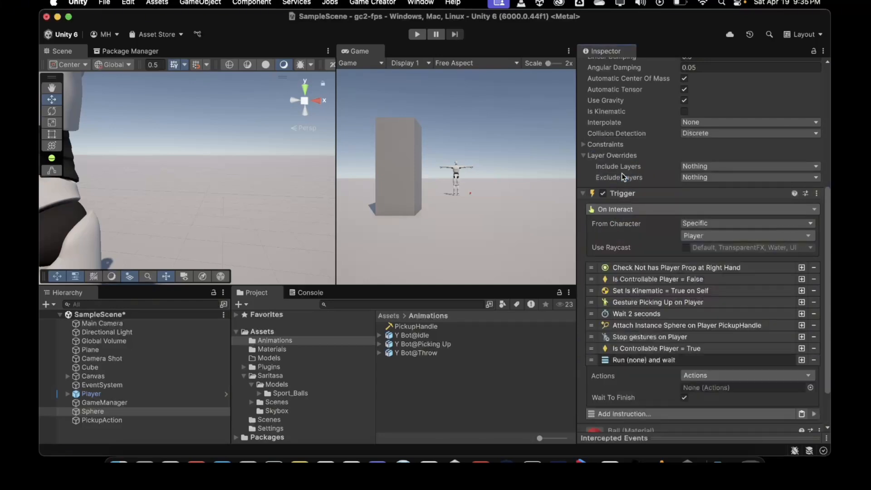
scroll(627, 345, down, 3)
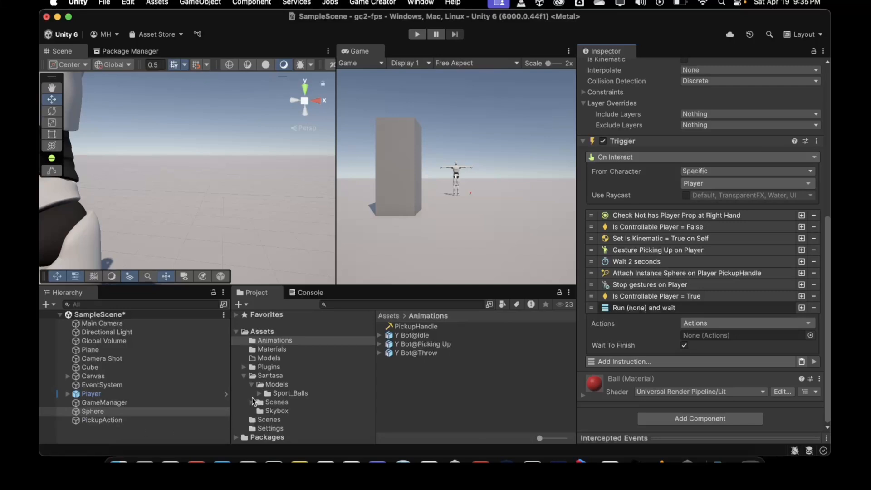
- Create a folder named Prefabs in the project's Assets folder
click(245, 376)
click(253, 330)
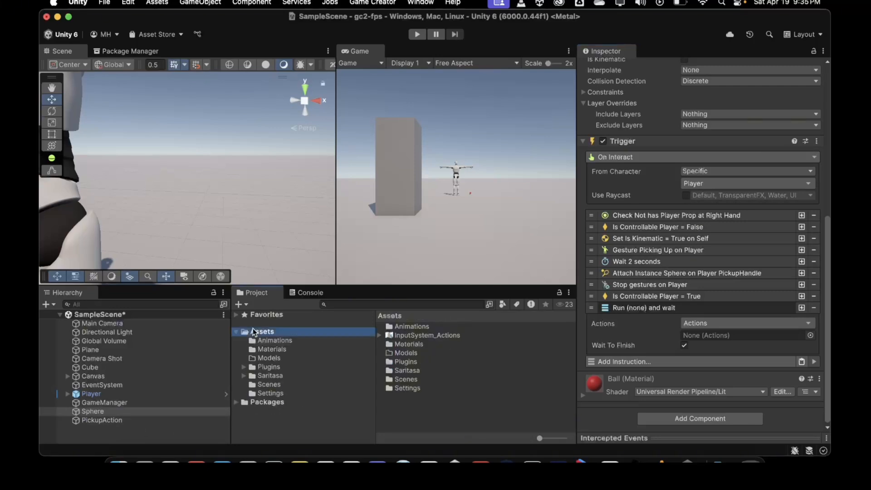
click(239, 304)
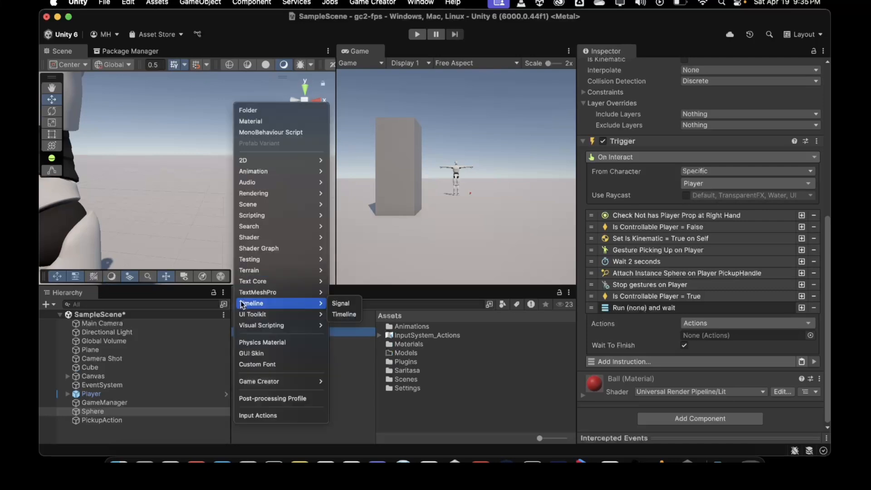
click(259, 112)
text(Prefabs)
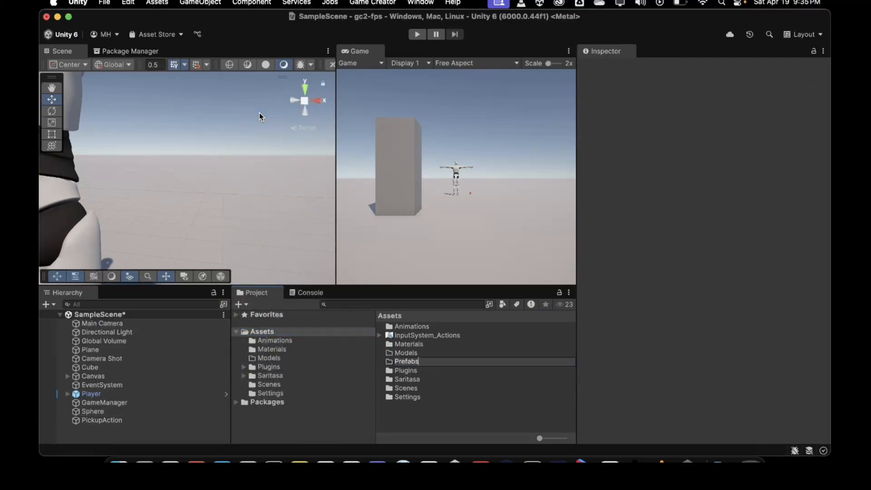
key(Return)
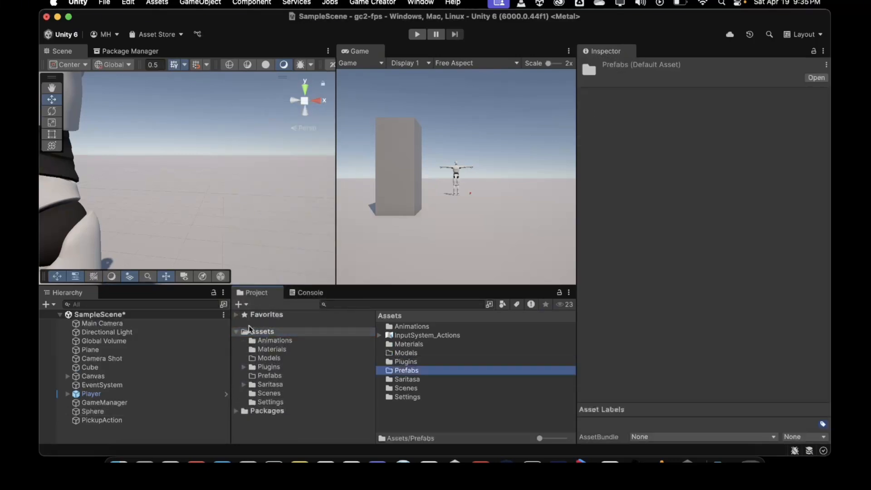
- Save the PickupAction object as a prefab in the Prefabs folder
click(269, 375)
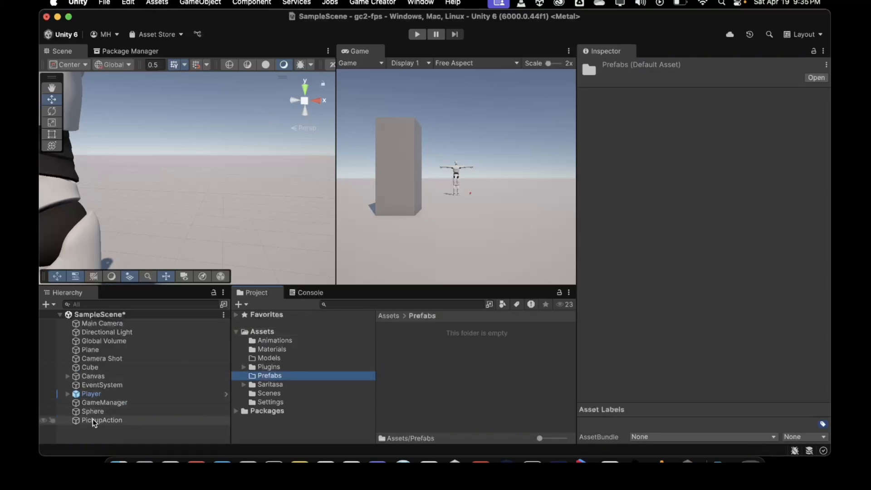
drag(93, 419, 435, 383)
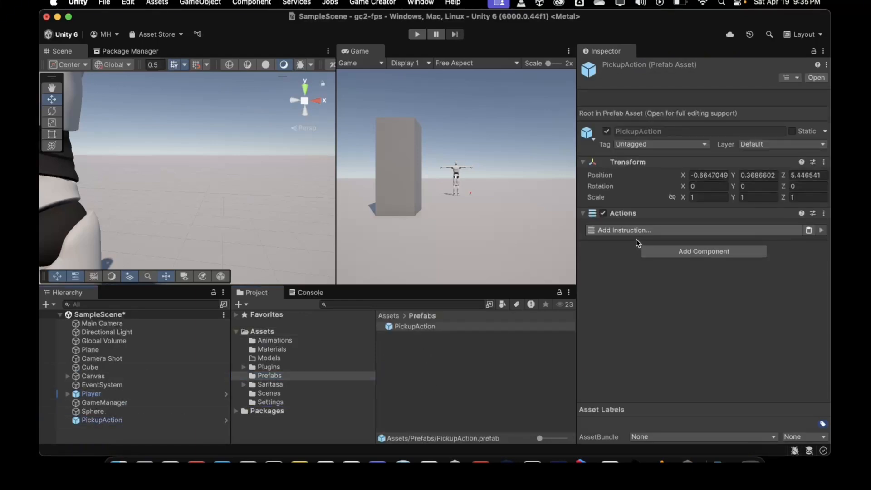
click(610, 230)
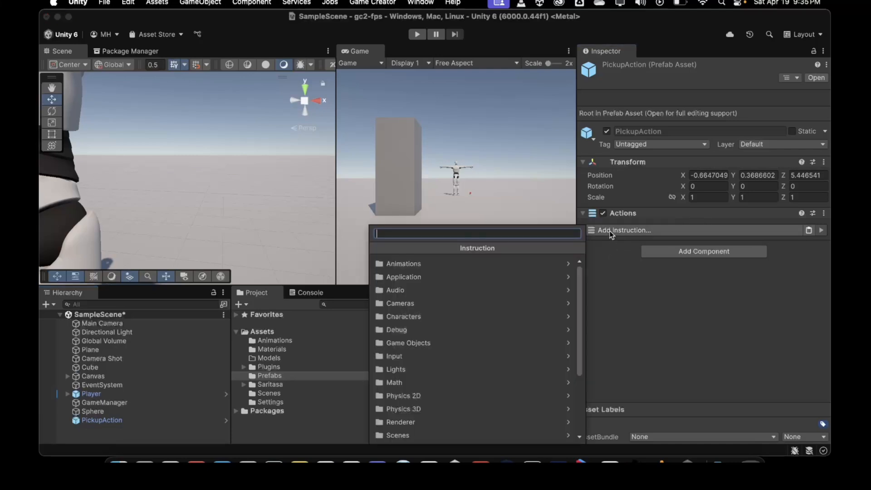
click(610, 243)
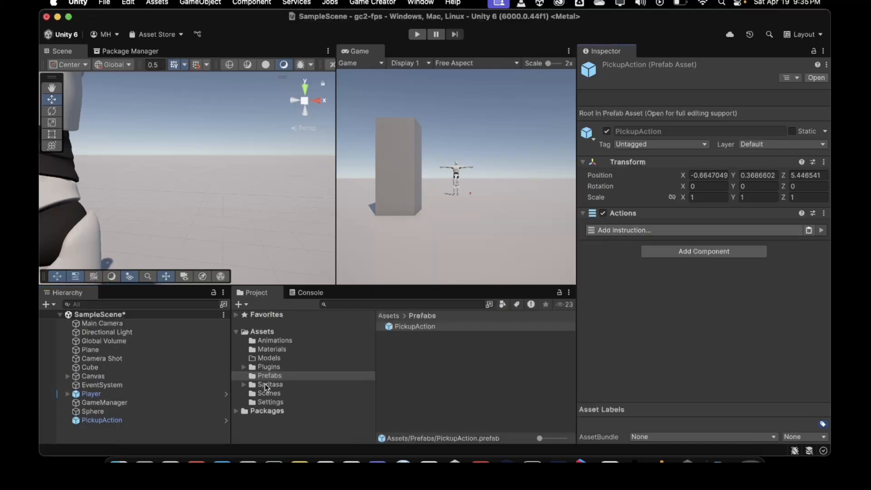
- Copy the Is Controllable Player = False instruction from the Sphere's trigger into the Actions of the PickupAction prefab
click(122, 411)
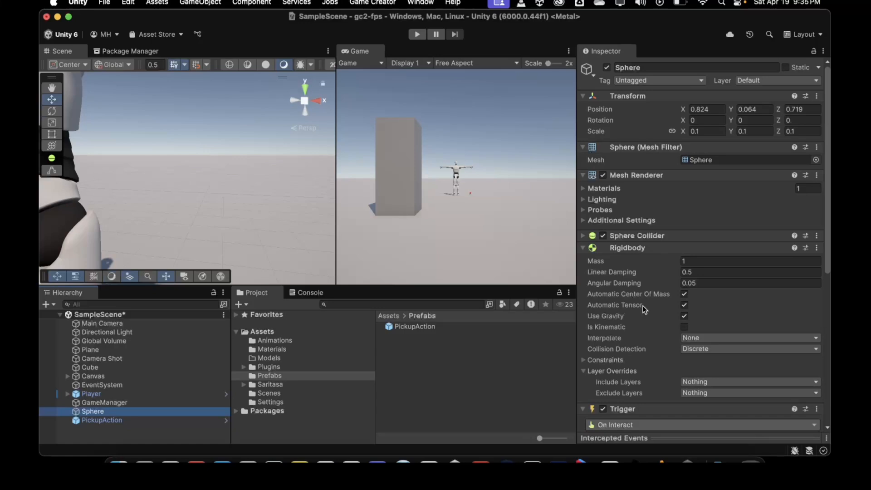
scroll(642, 306, down, 10)
right_click(647, 226)
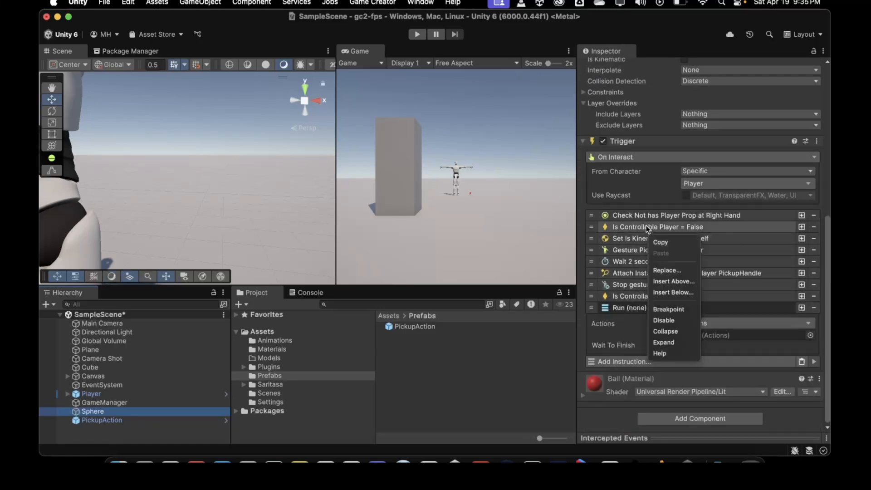
click(654, 241)
click(412, 326)
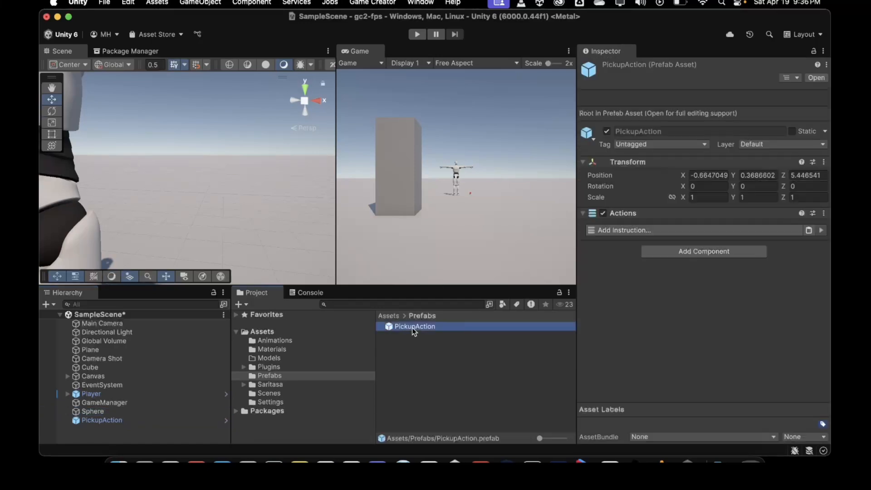
click(809, 230)
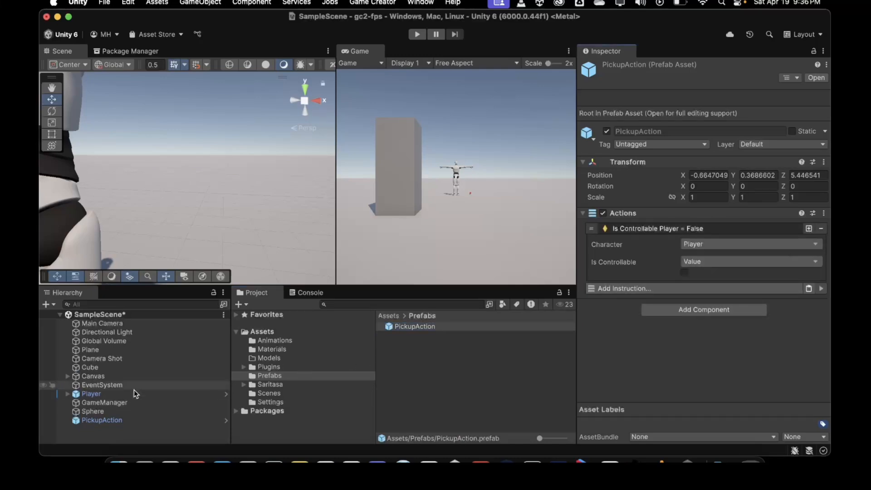
- Copy the Set Is Kinematic = True on Self instruction from the Sphere's trigger into the PickupAction prefab's Actions and collapse the pasted instructions
click(99, 411)
scroll(679, 280, down, 10)
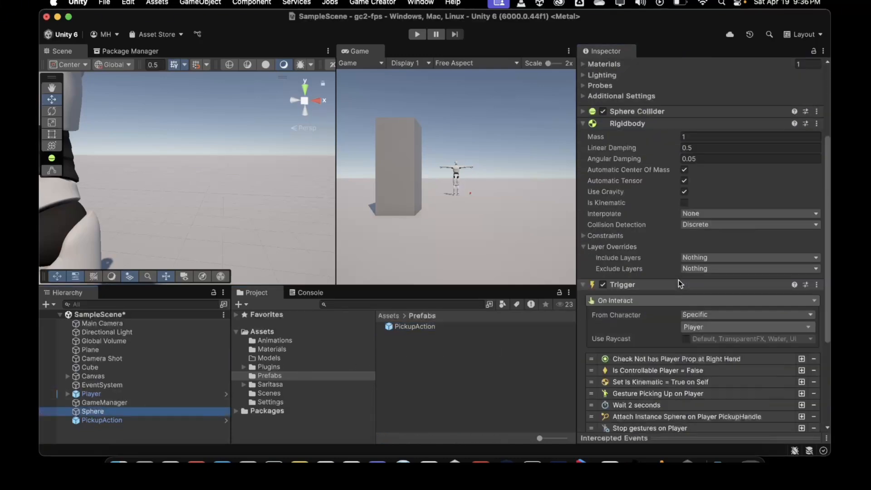
right_click(642, 240)
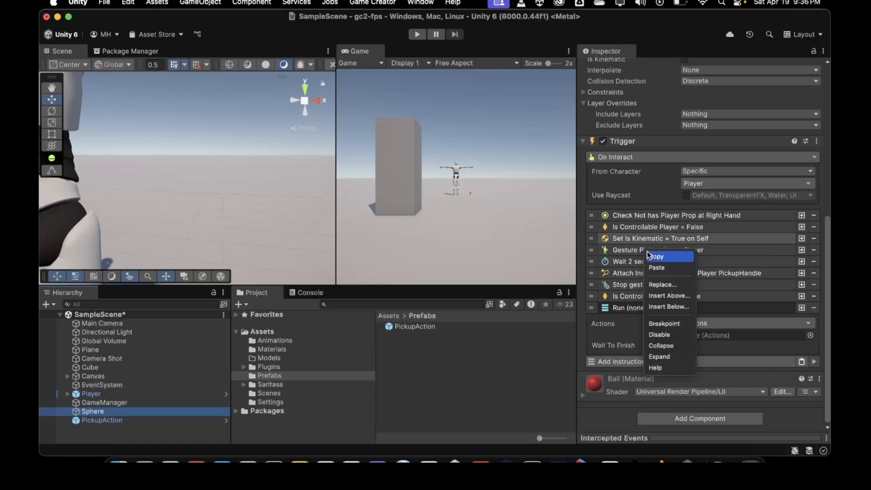
click(646, 252)
click(414, 326)
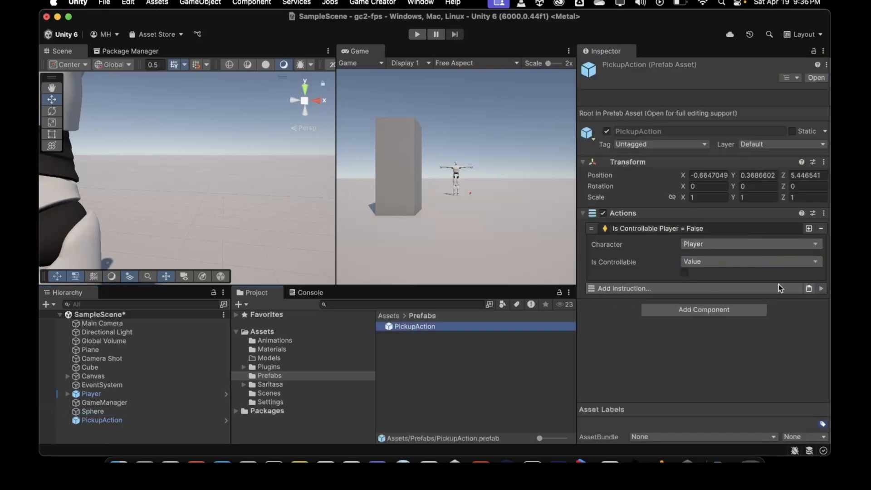
click(809, 289)
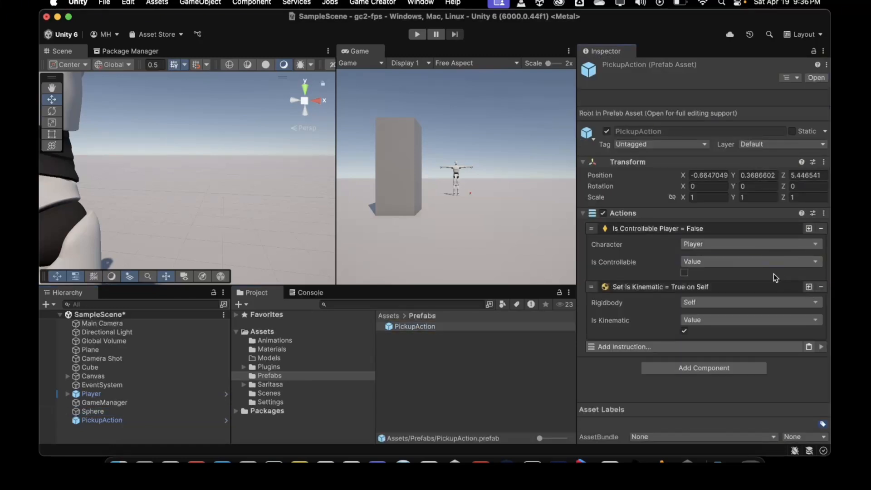
click(729, 228)
click(726, 240)
- Copy the Gesture Picking Up on Player instruction from the Sphere's trigger to the end of the PickupAction prefab's Actions
click(115, 411)
right_click(653, 249)
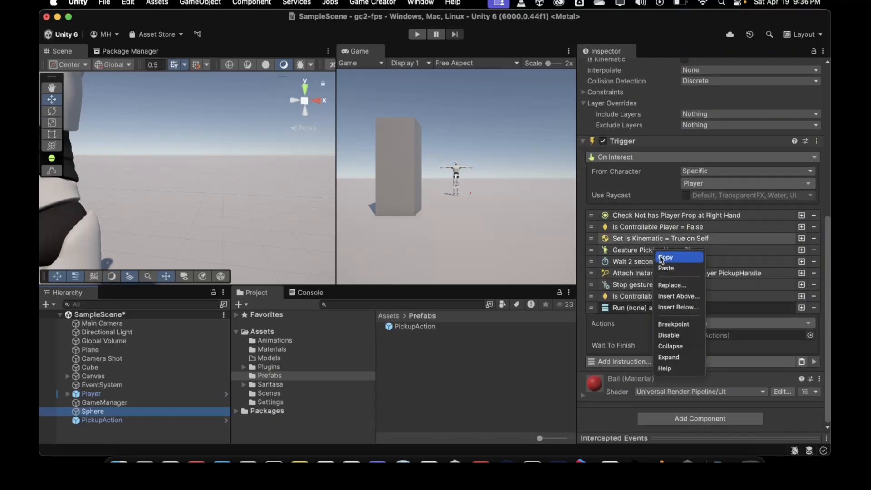
click(659, 254)
click(414, 326)
click(809, 253)
click(660, 252)
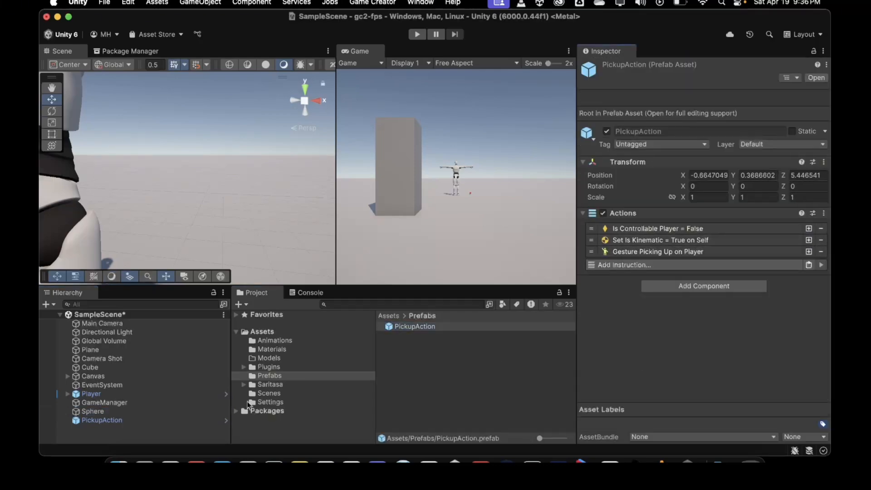
- Copy the Wait 2 seconds instruction from the Sphere's trigger to the end of the PickupAction prefab's Actions
click(96, 411)
click(407, 327)
click(808, 265)
- Copy the Attach Instance on Player PickupHandle instruction from the Sphere's trigger to the end of the PickupAction prefab's Actions
click(97, 411)
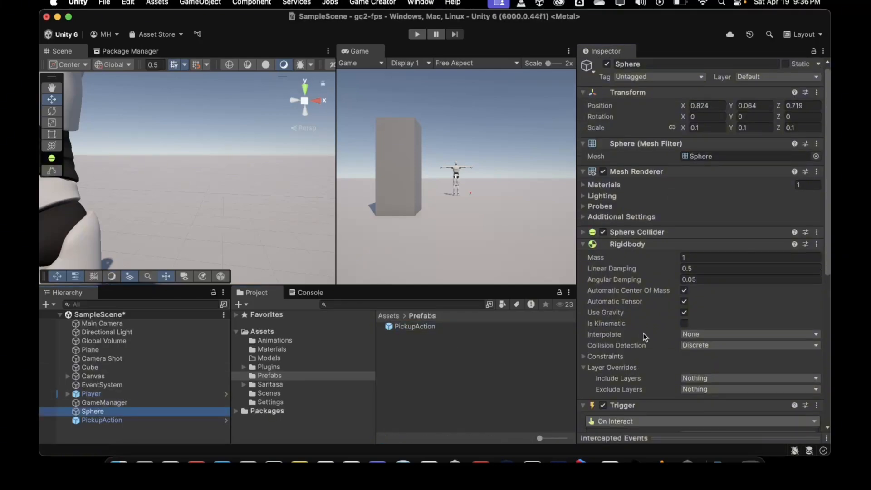
scroll(644, 333, down, 10)
right_click(643, 283)
click(652, 290)
click(411, 327)
click(809, 317)
- Set the Prop of the prefab's Attach Instance instruction to Self and collapse the expanded instructions
scroll(663, 317, down, 2)
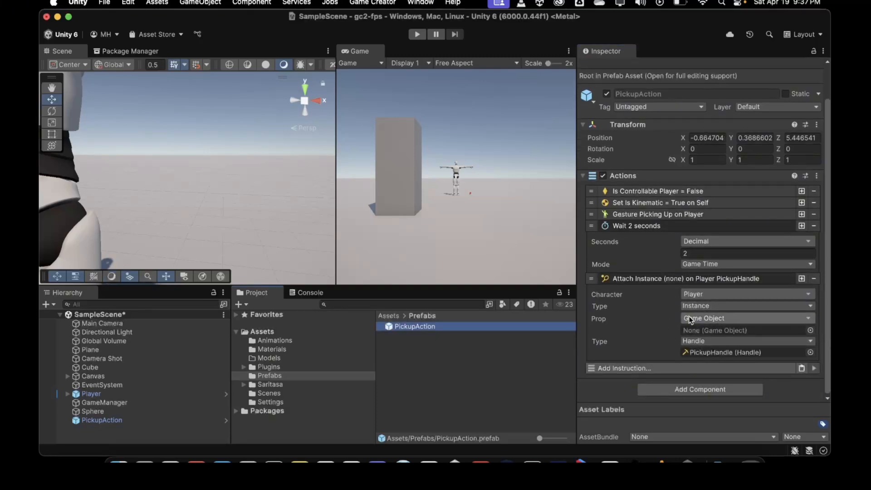
click(690, 319)
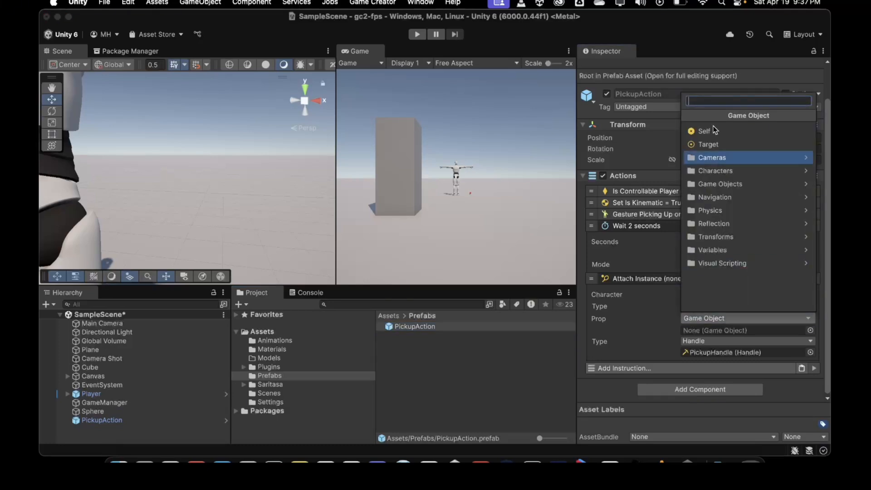
click(711, 131)
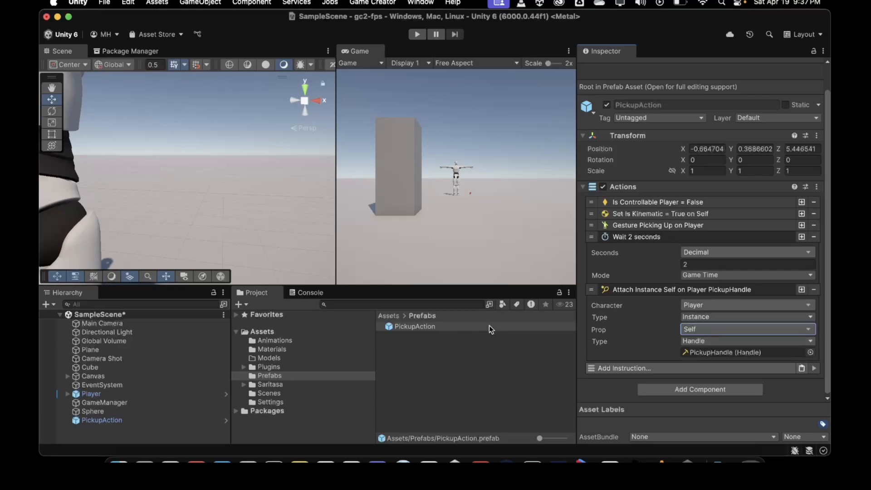
click(647, 290)
click(640, 262)
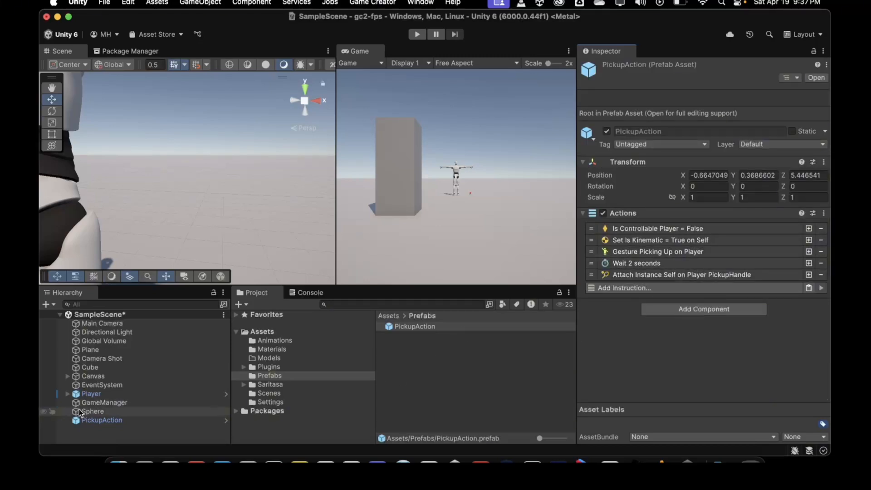
- Copy the Stop gestures on Player instruction from the Sphere's trigger to the end of the PickupAction prefab's Actions
click(80, 410)
scroll(660, 287, down, 10)
click(658, 195)
right_click(644, 285)
click(658, 292)
click(428, 328)
click(809, 288)
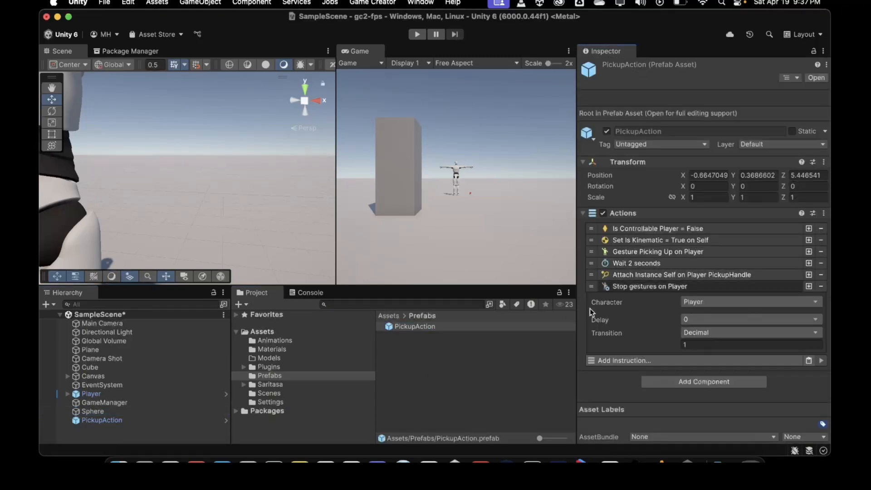
click(649, 286)
- Copy the Is Controllable Player = True instruction from the Sphere's trigger to the end of the PickupAction prefab's Actions
click(120, 412)
scroll(653, 290, down, 10)
right_click(644, 297)
click(657, 305)
click(429, 328)
click(809, 298)
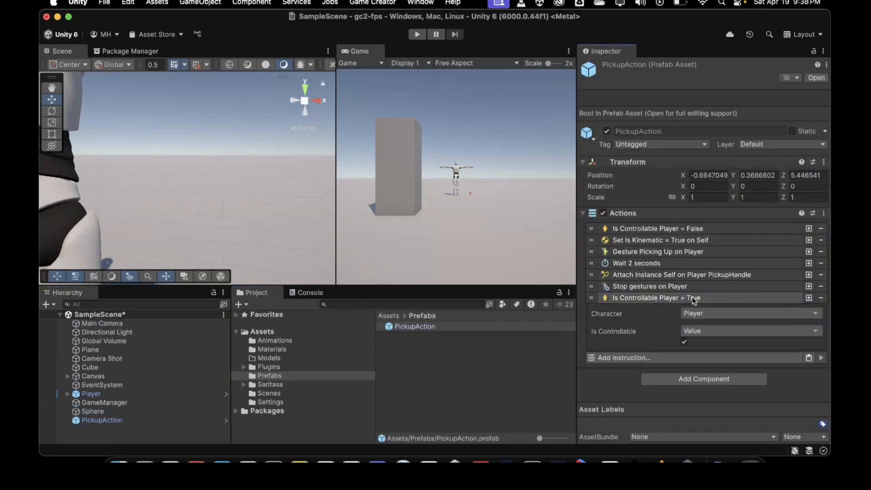
click(693, 299)
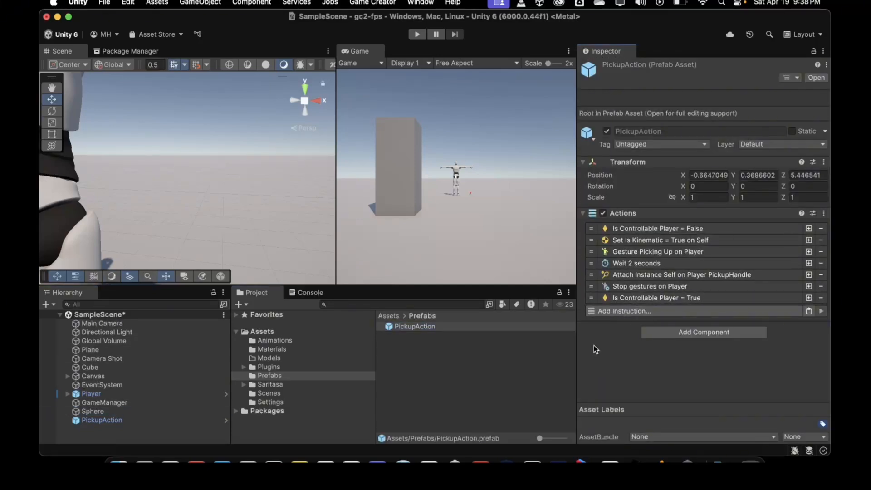
- Delete all instructions from the Sphere's On Interact trigger except Check Not has Player Prop at Right Hand
click(93, 410)
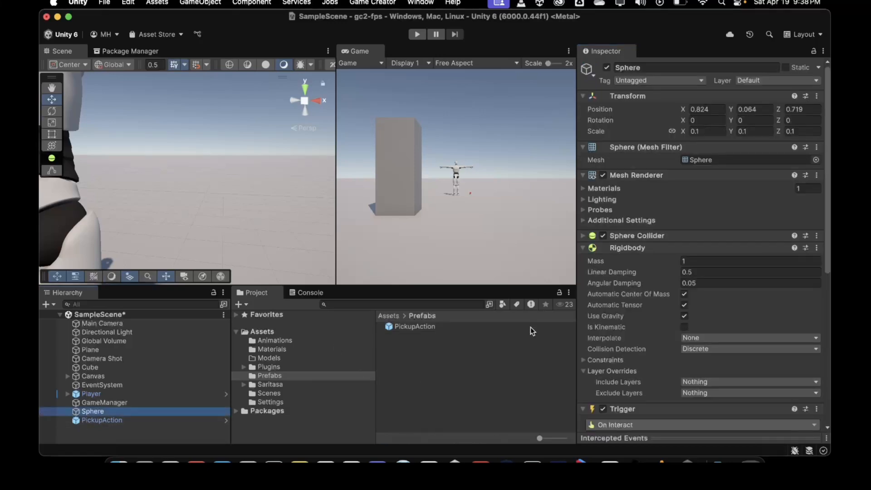
scroll(716, 302, down, 10)
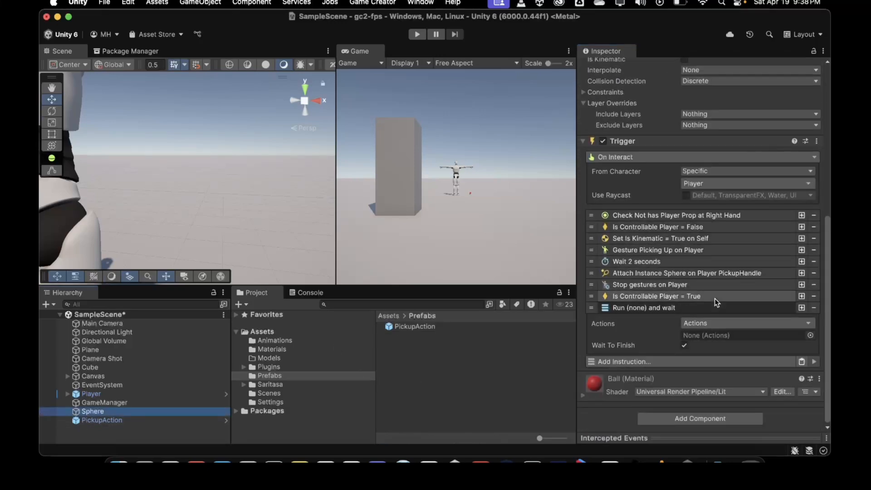
click(815, 229)
click(815, 279)
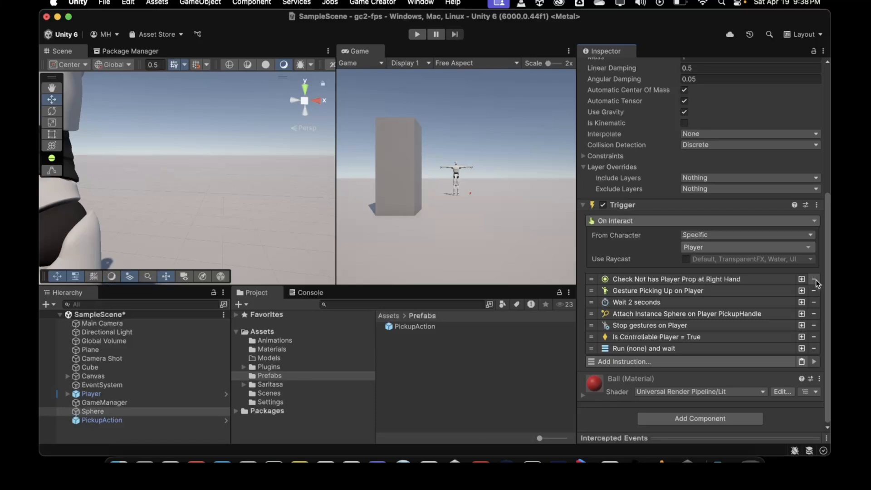
click(812, 349)
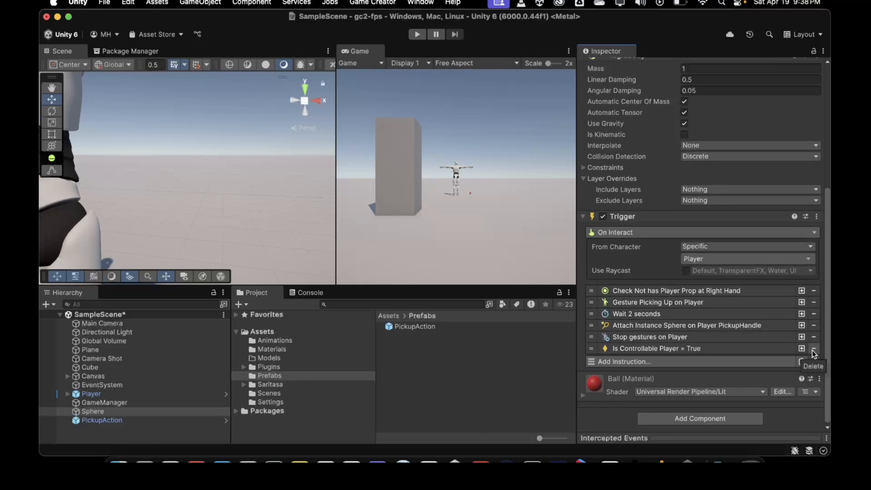
click(812, 350)
click(812, 350)
click(813, 349)
click(813, 349)
click(813, 349)
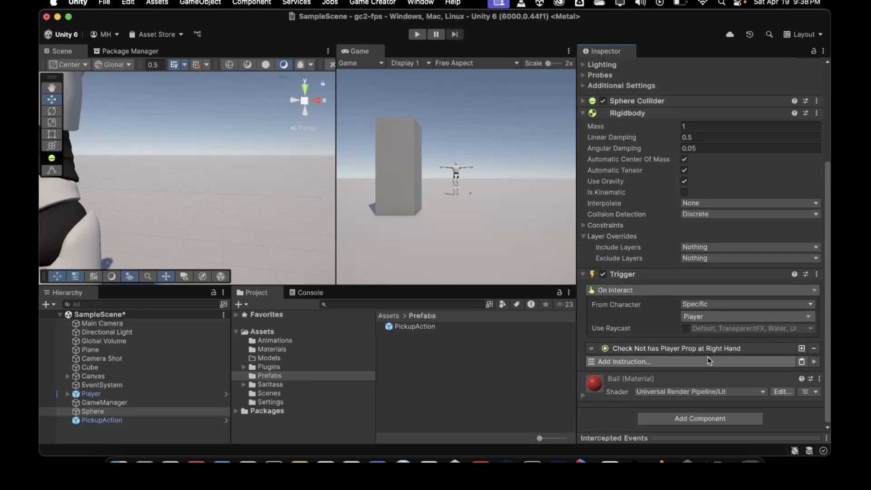
- Add a Run Actions instruction to the Sphere's trigger and assign the PickupAction prefab as its Actions
click(684, 361)
text(run)
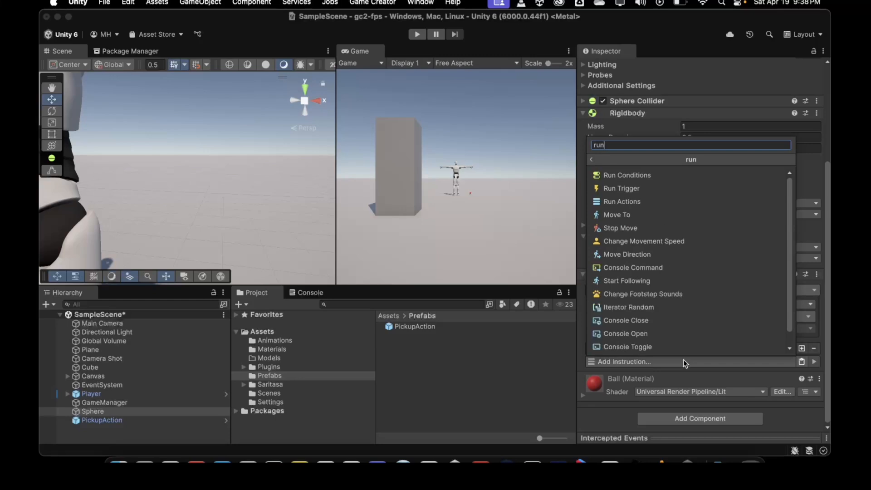
click(634, 202)
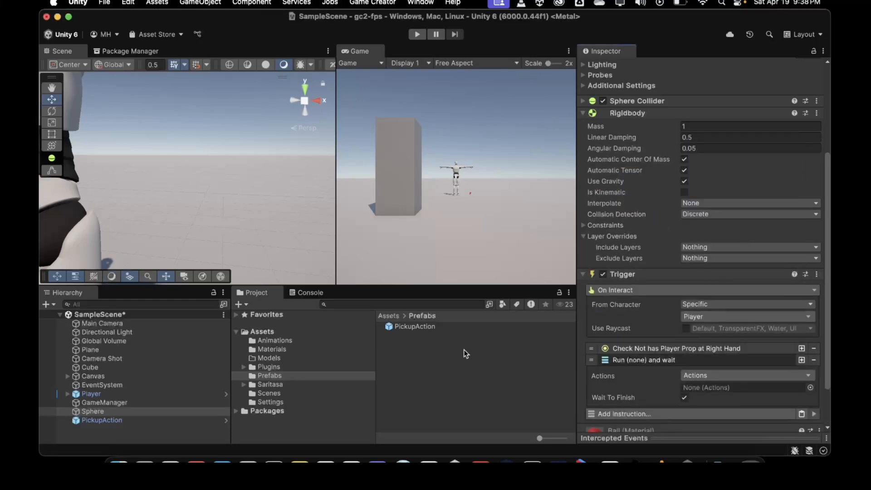
click(434, 328)
drag(435, 328, 696, 387)
click(634, 362)
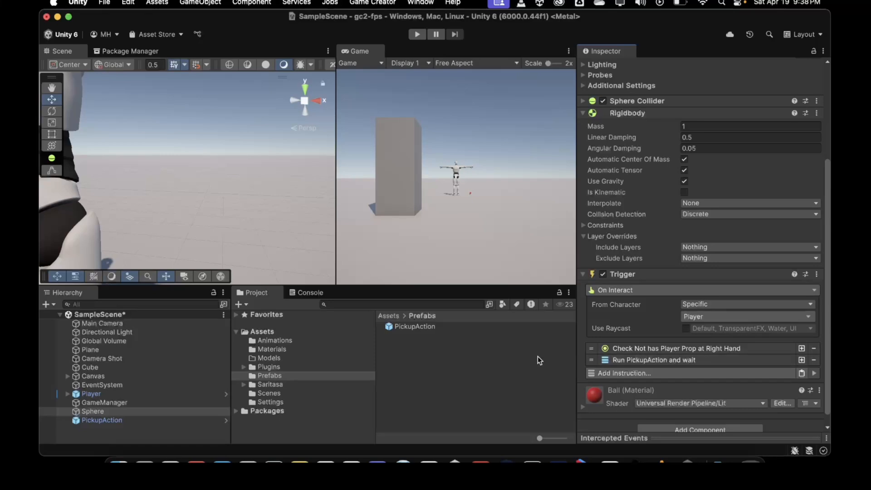
- Delete the PickupAction object from the scene, keeping the prefab asset in the Prefabs folder
click(414, 326)
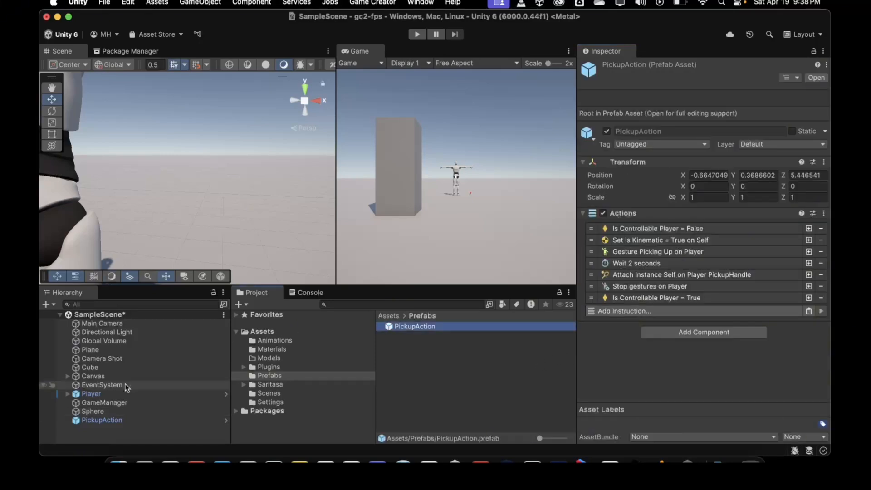
right_click(103, 420)
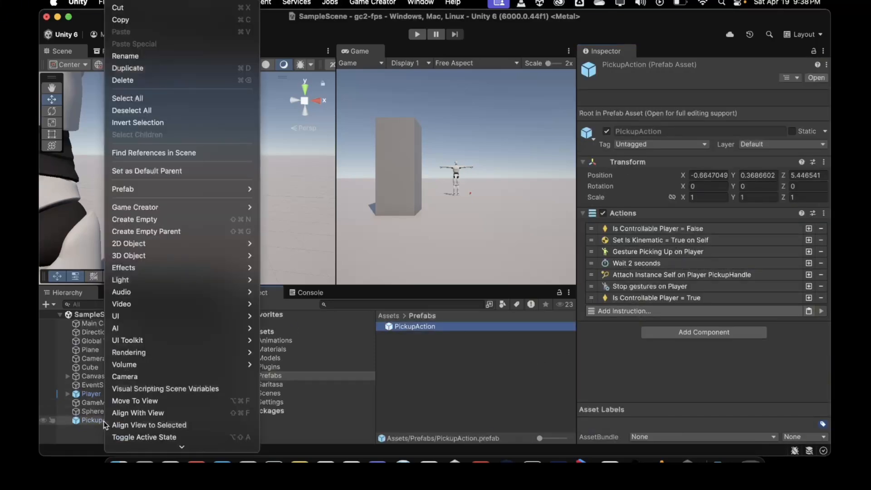
click(122, 80)
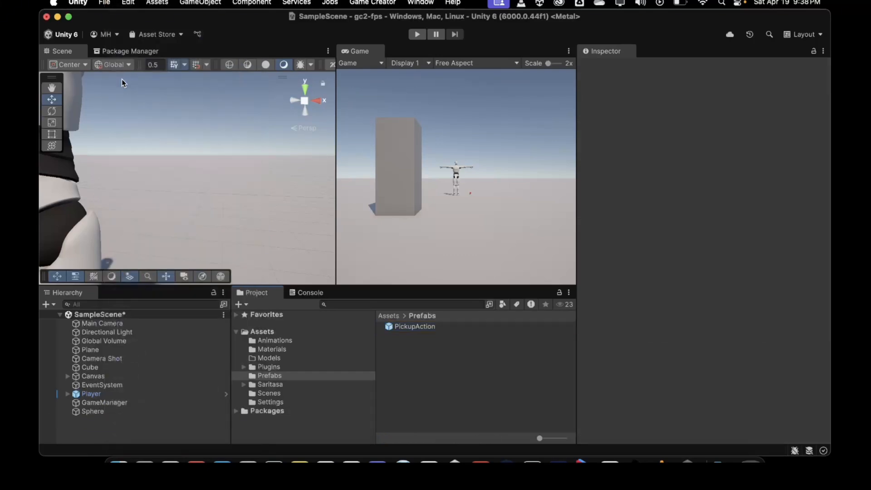
- Review how the PickupAction prefab's Set Is Kinematic and Attach Instance instructions target Self, and how the Sphere's trigger runs the prefab
click(391, 327)
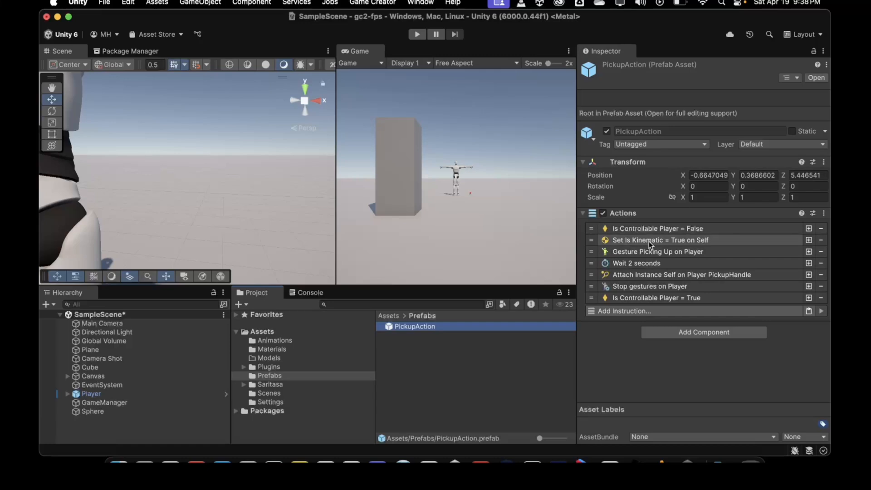
click(674, 240)
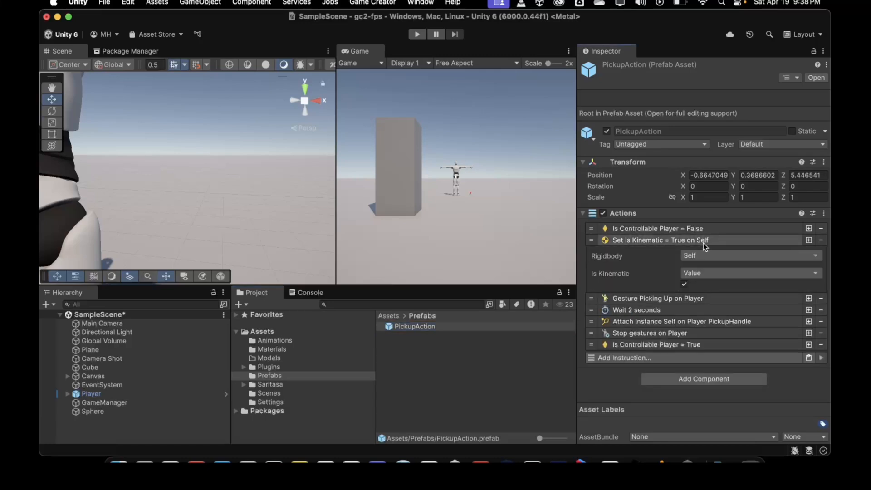
click(686, 241)
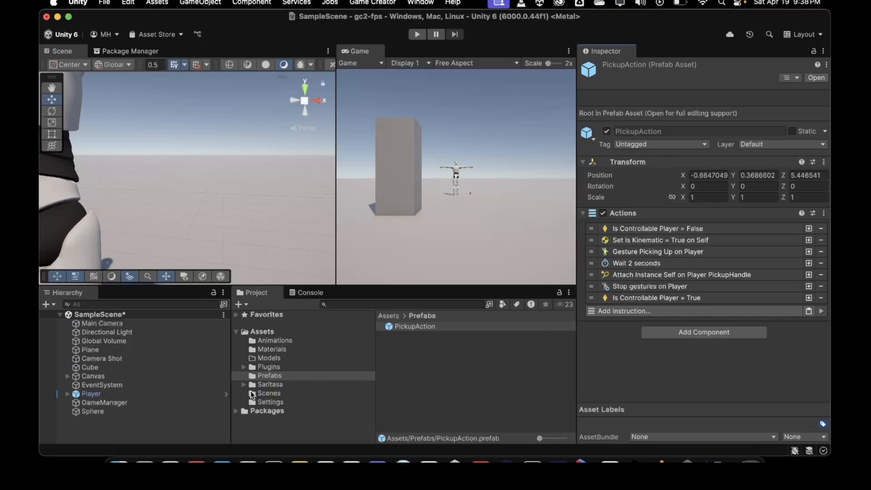
click(96, 412)
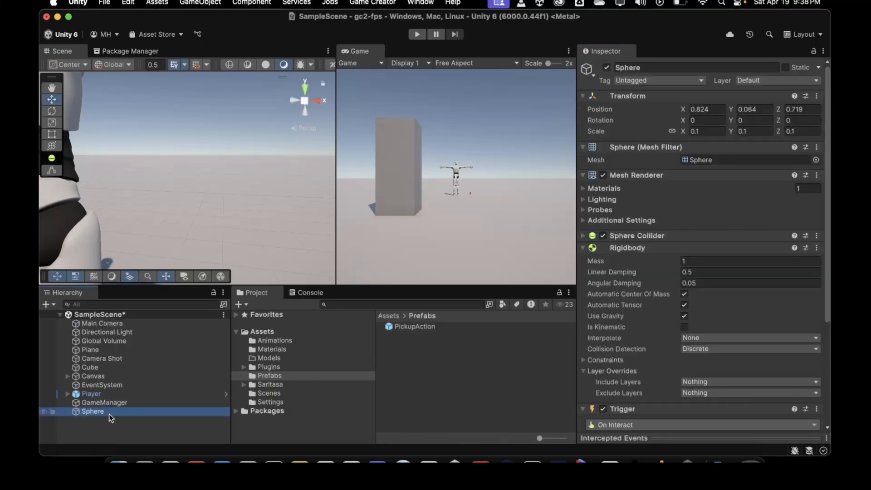
scroll(657, 301, down, 5)
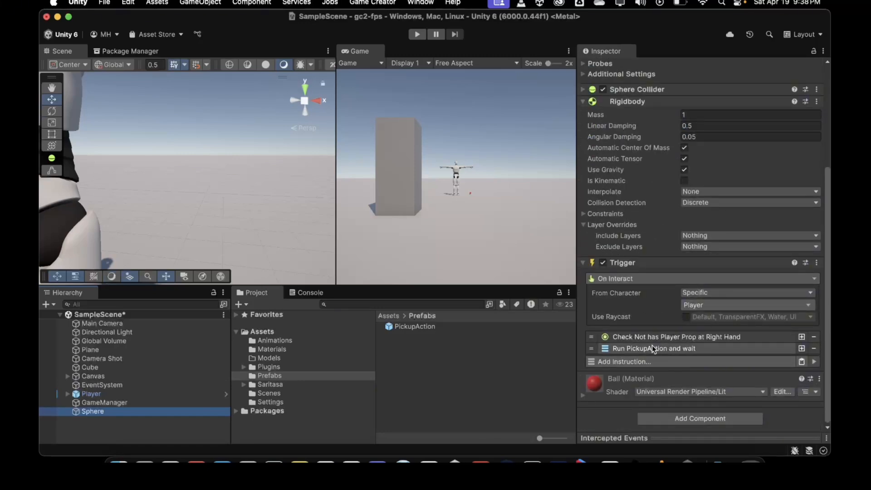
click(418, 327)
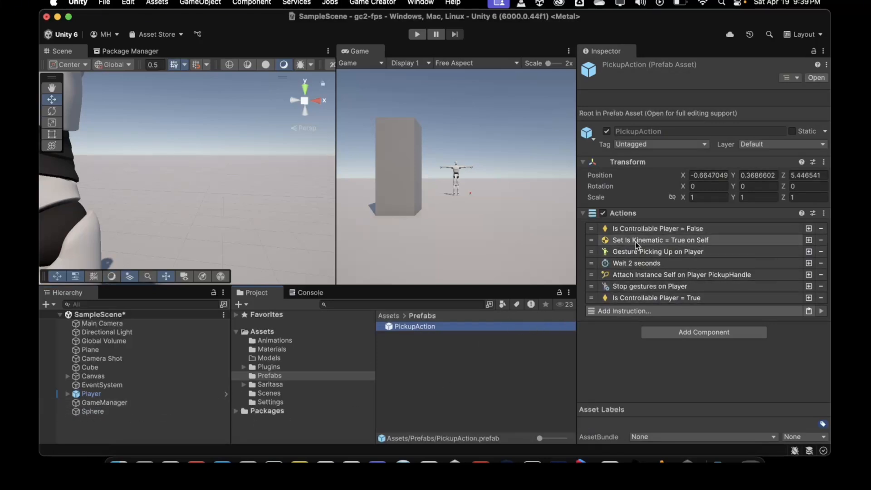
click(647, 276)
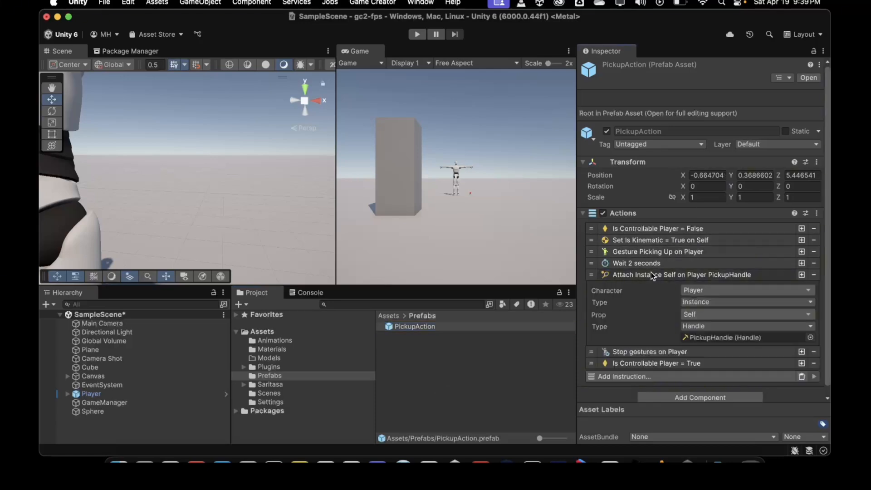
click(652, 275)
click(652, 275)
click(651, 275)
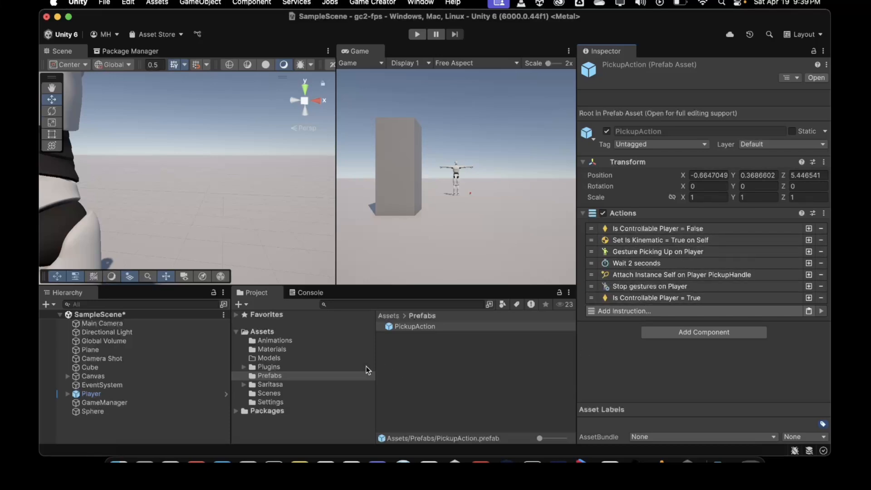
click(101, 411)
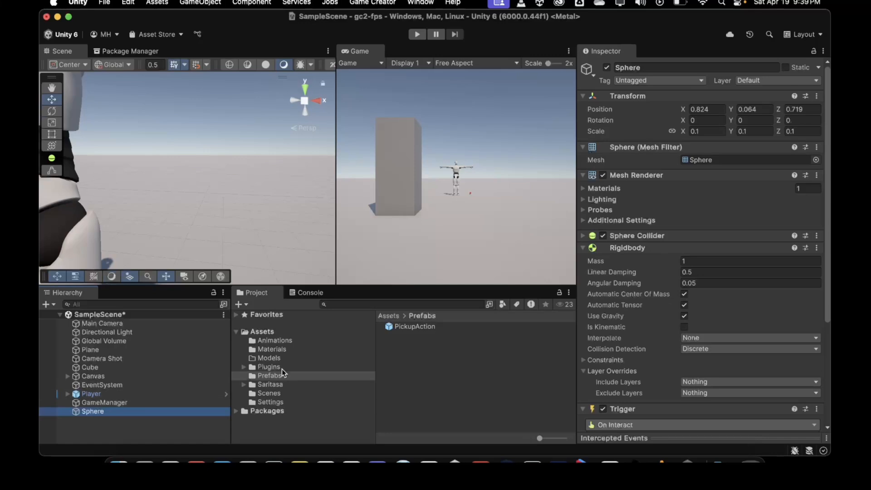
scroll(617, 349, down, 5)
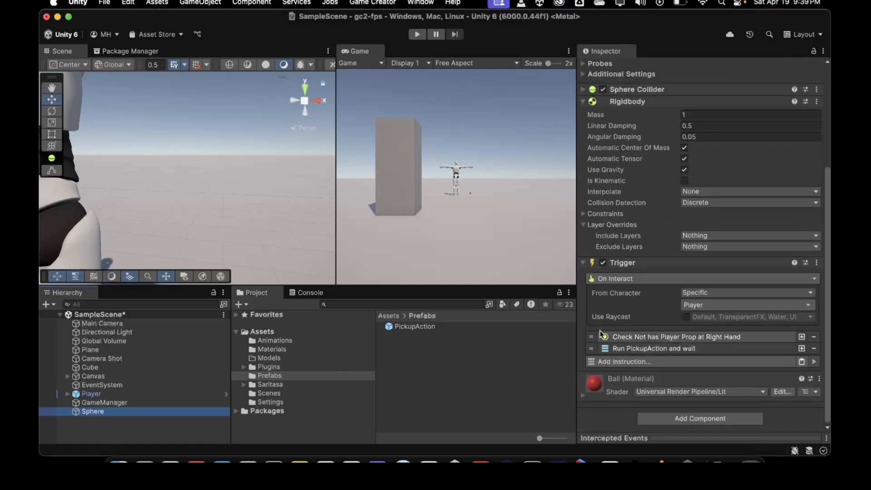
- Play-test the scene by walking the character to the red ball and interacting with it, and stop play mode
click(416, 34)
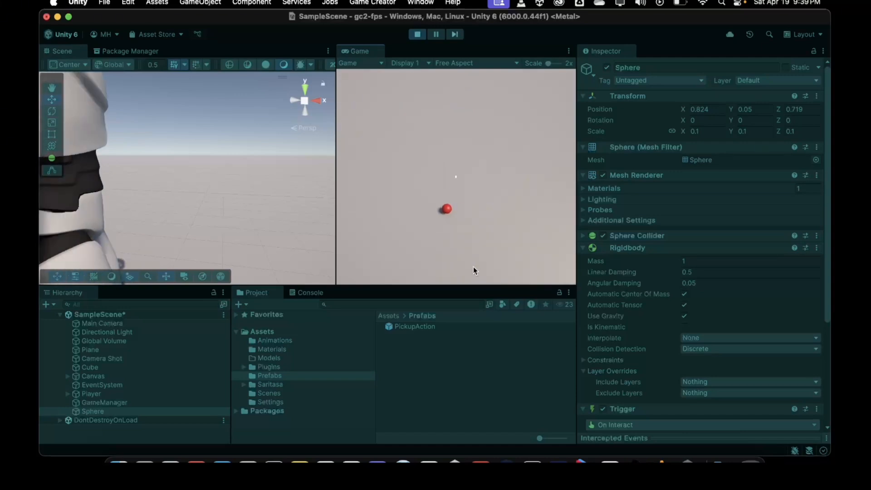
key(w)
key(e)
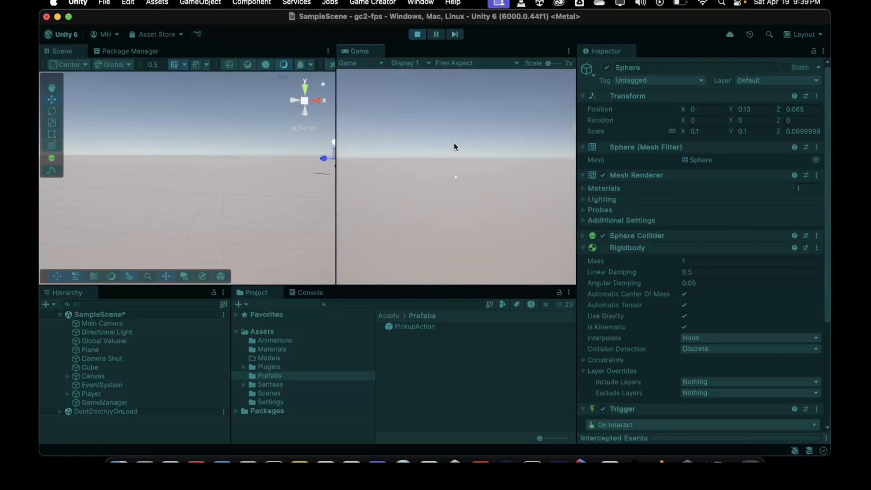
click(417, 34)
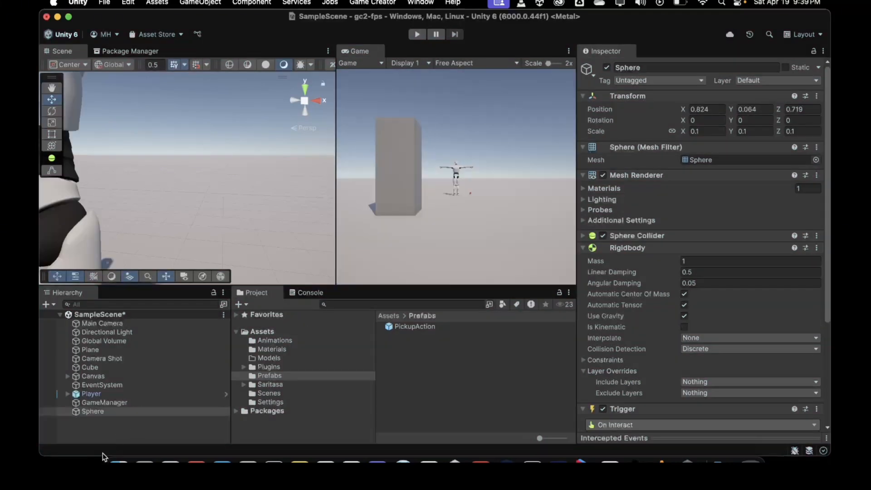
- Save the scene's Sphere as a prefab in the Prefabs folder and collapse the Rigidbody settings of the Sphere in the scene
drag(94, 412, 458, 380)
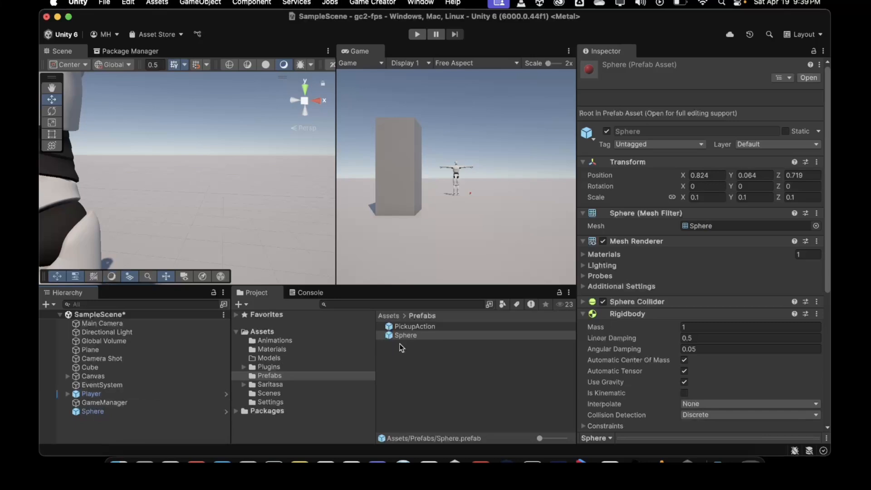
click(105, 411)
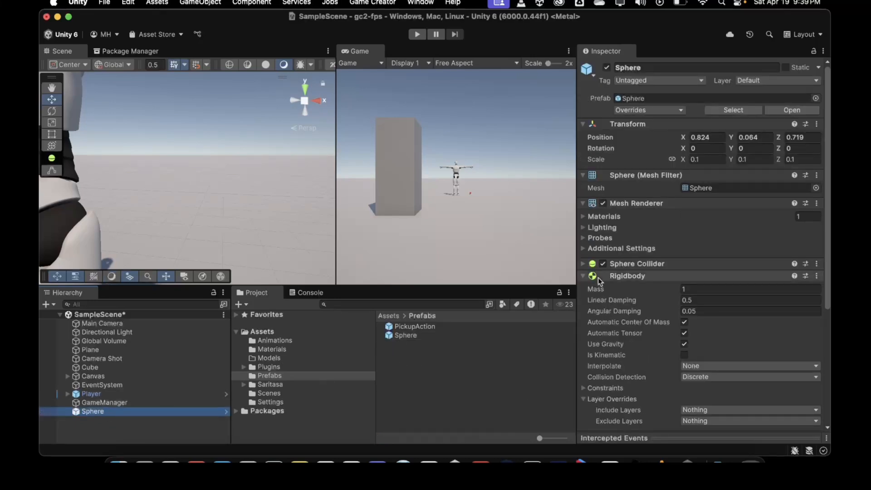
click(582, 276)
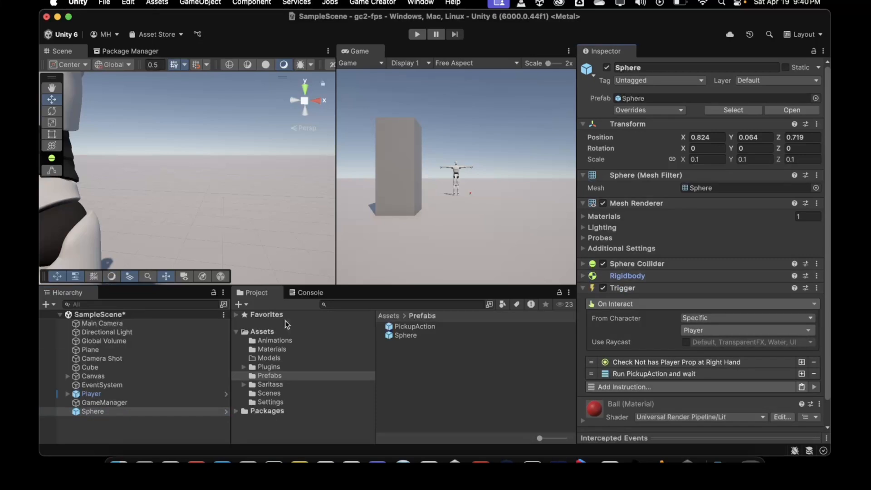
- Add a 3D cube to the scene and rename it Box
click(47, 304)
mouse_move(62, 256)
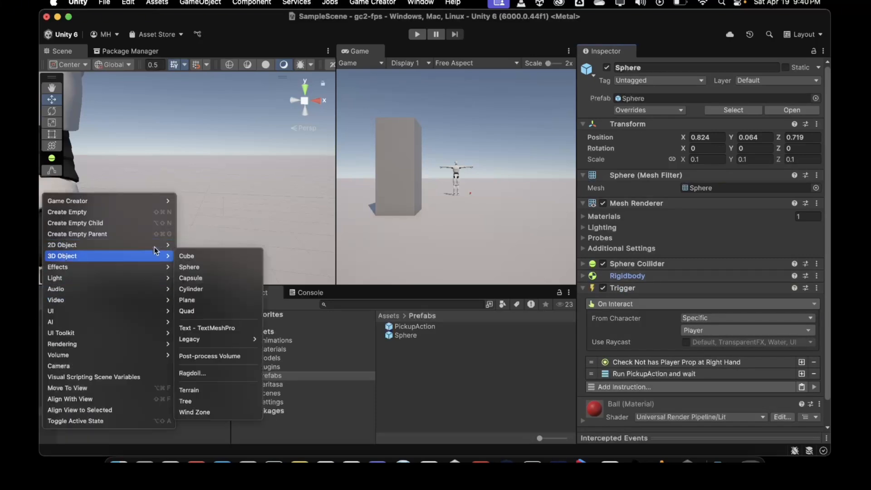
click(230, 256)
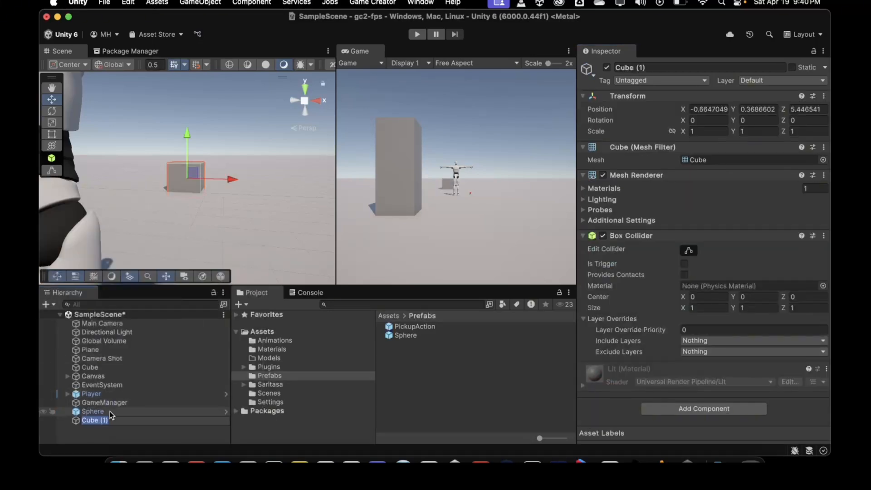
drag(101, 411, 102, 424)
click(92, 421)
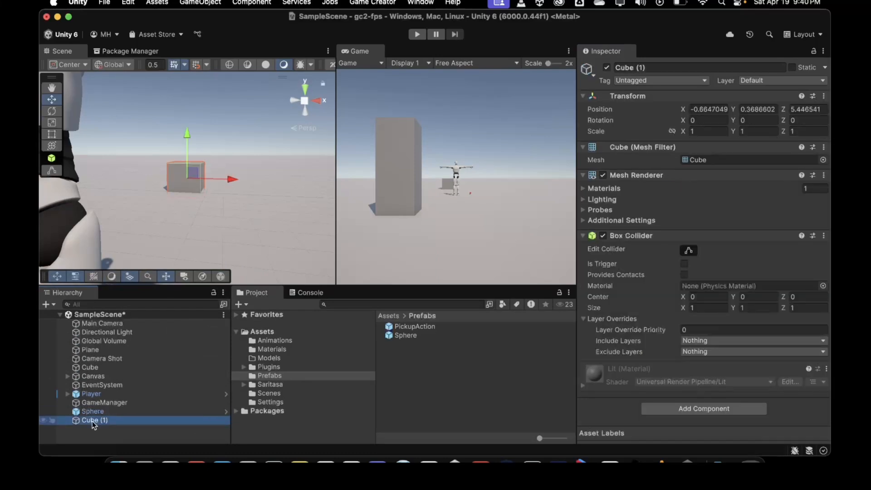
text(Bo)
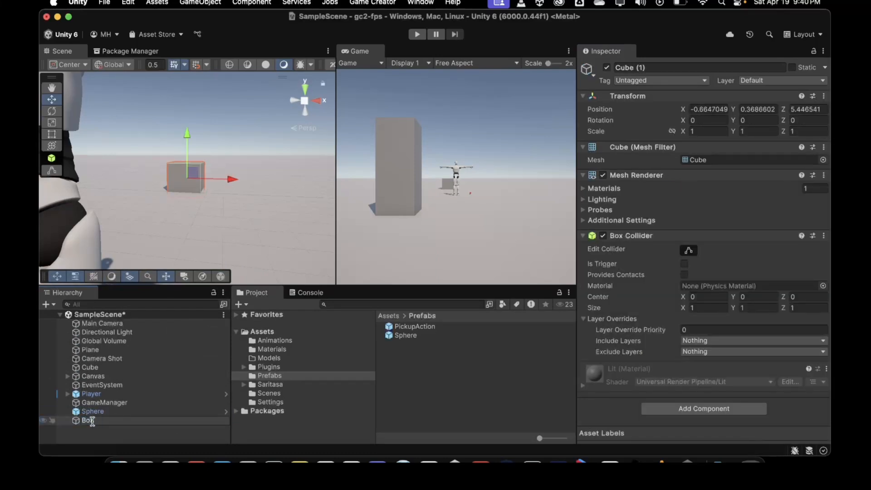
text(x)
key(Return)
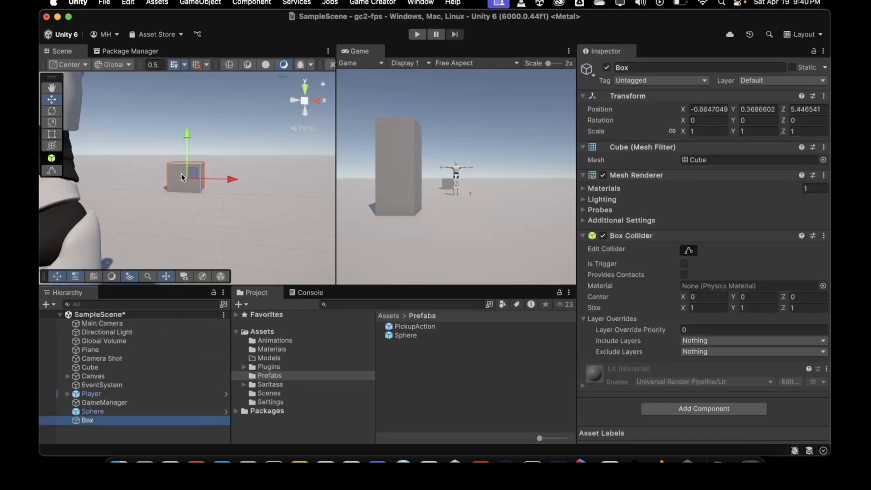
- Scale the Box uniformly to 0.2 and place it just above the ground at a Y position of 0.21
mouse_move(186, 148)
mouse_down()
mouse_move(186, 136)
mouse_move(186, 144)
mouse_up()
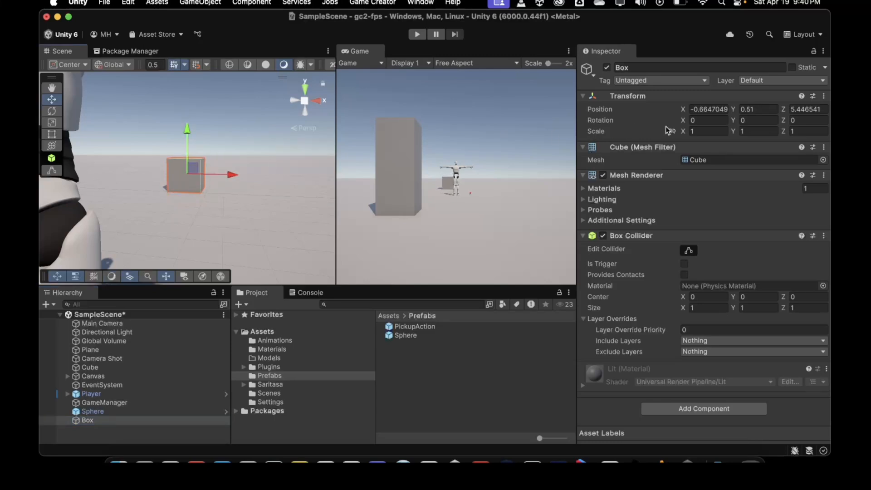
click(694, 131)
text(0.5)
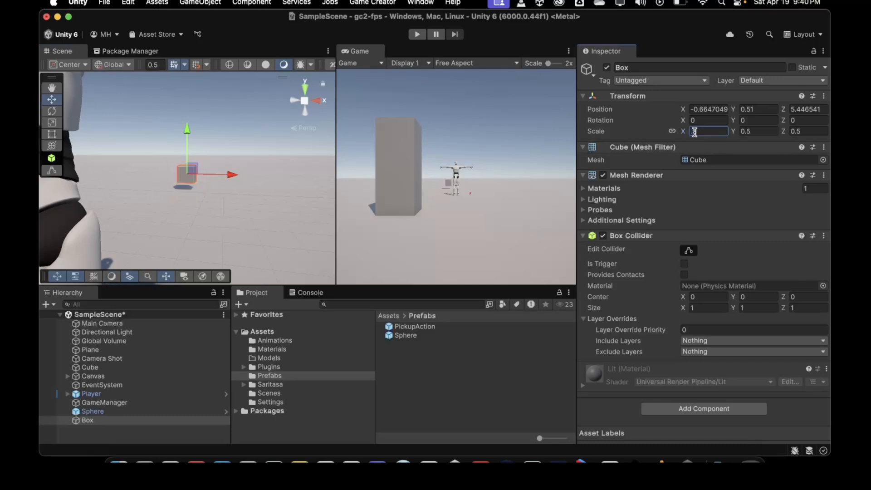
text(0.2)
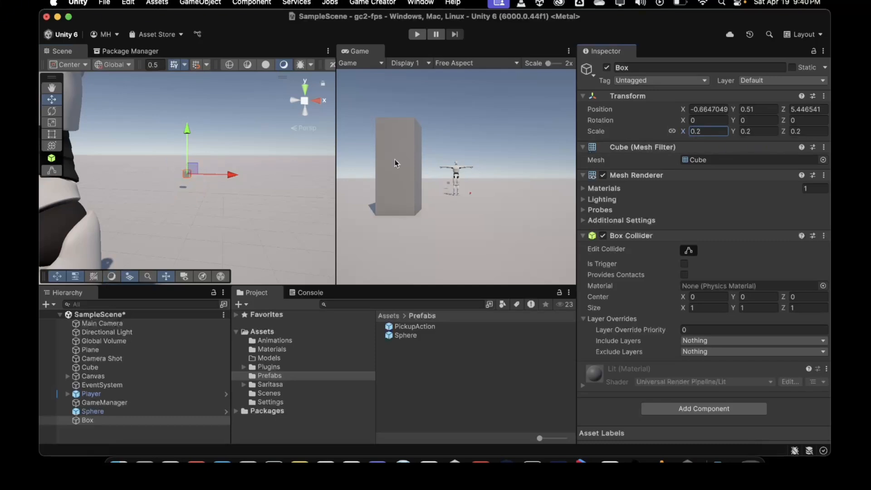
drag(187, 146, 187, 155)
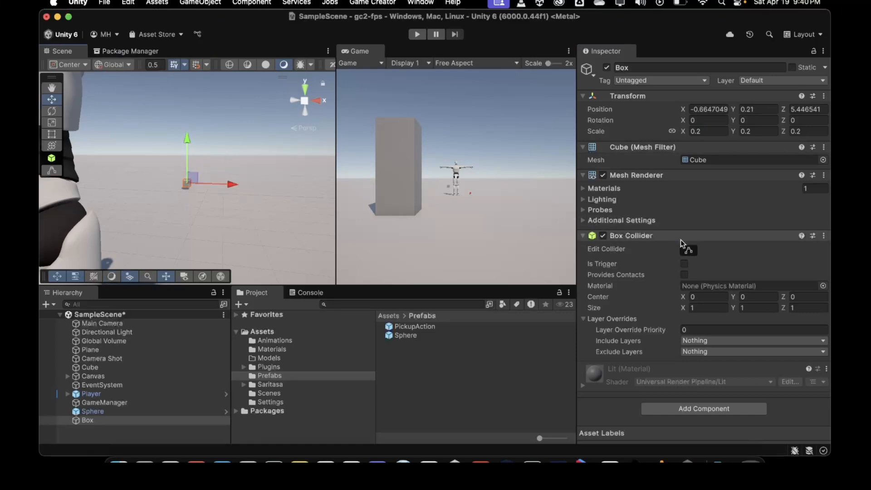
- Add a Rigidbody component to the Box and change its linear damping
click(654, 409)
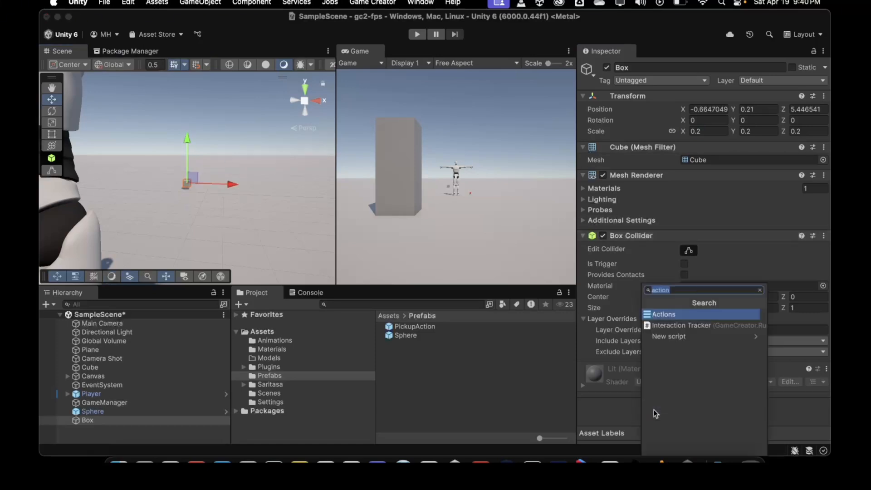
text(rig)
key(Return)
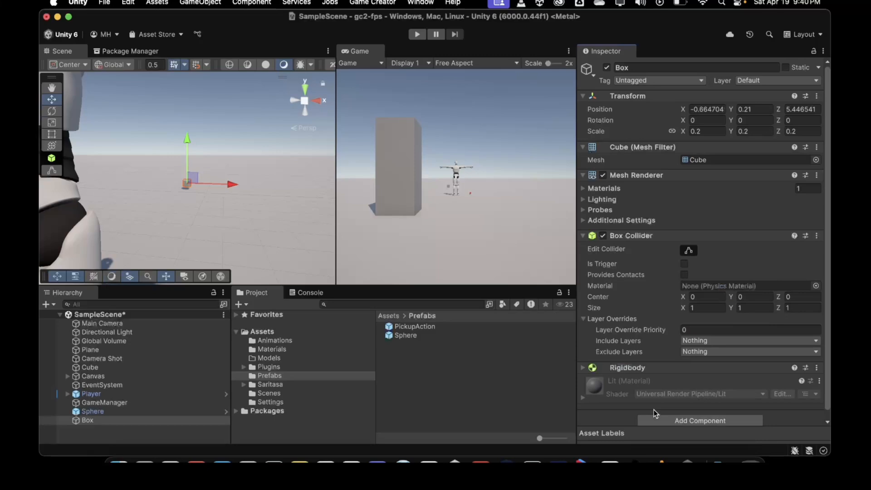
scroll(630, 347, down, 1)
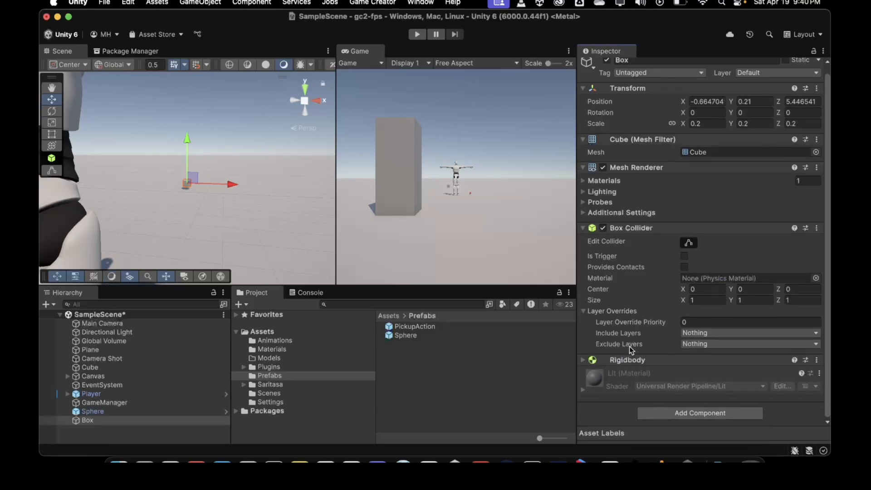
click(583, 360)
scroll(583, 360, down, 5)
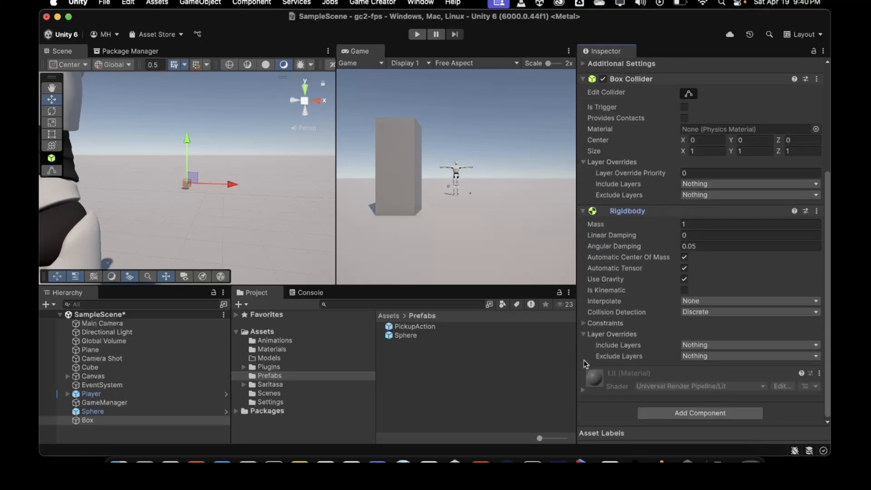
click(689, 234)
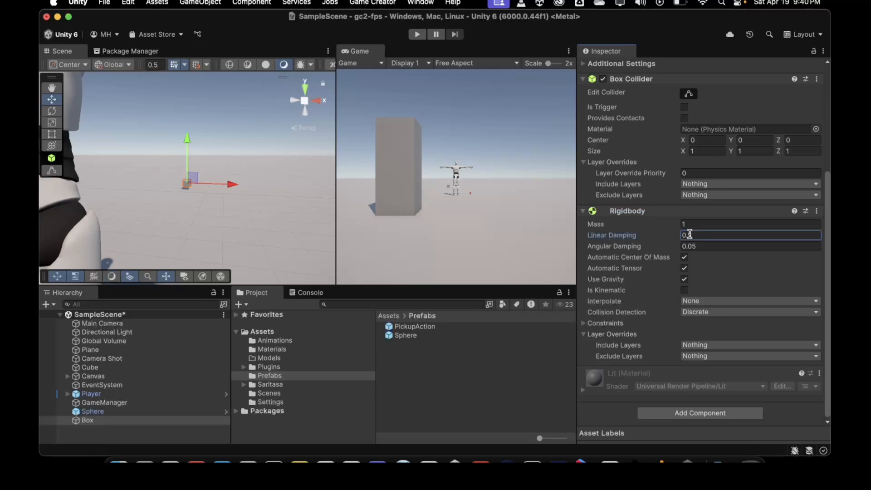
click(586, 211)
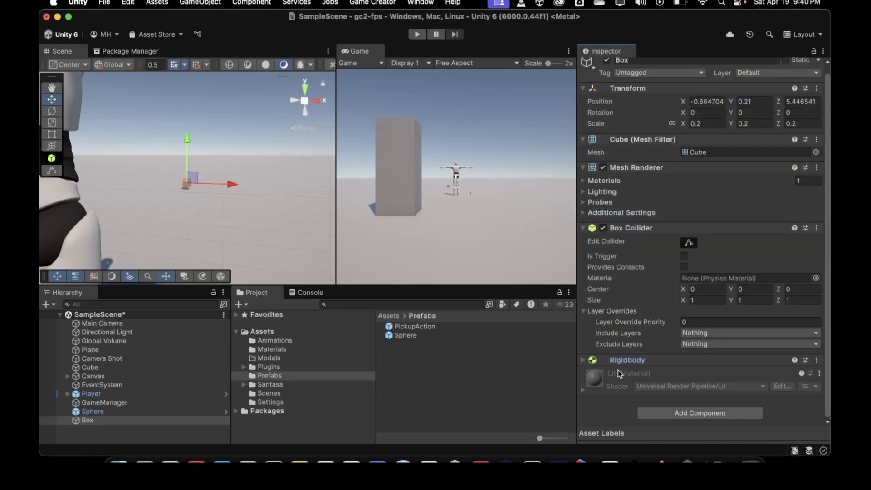
- Add a Trigger component to the Box with the On Interact event, with From Character set to Specific, Player
click(651, 415)
text(tri)
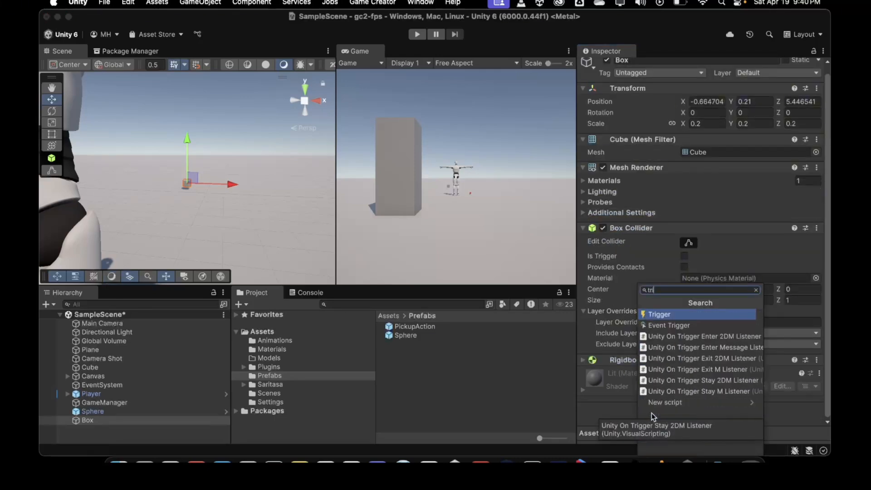
key(Return)
scroll(636, 361, down, 2)
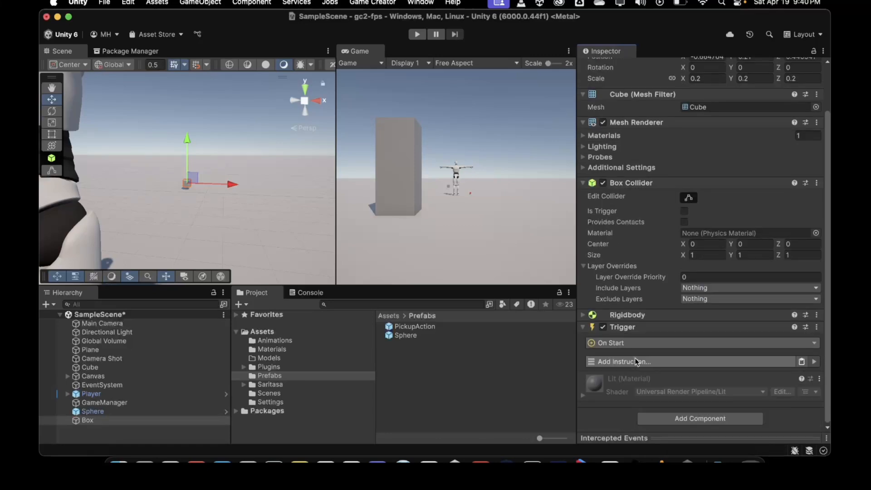
click(632, 343)
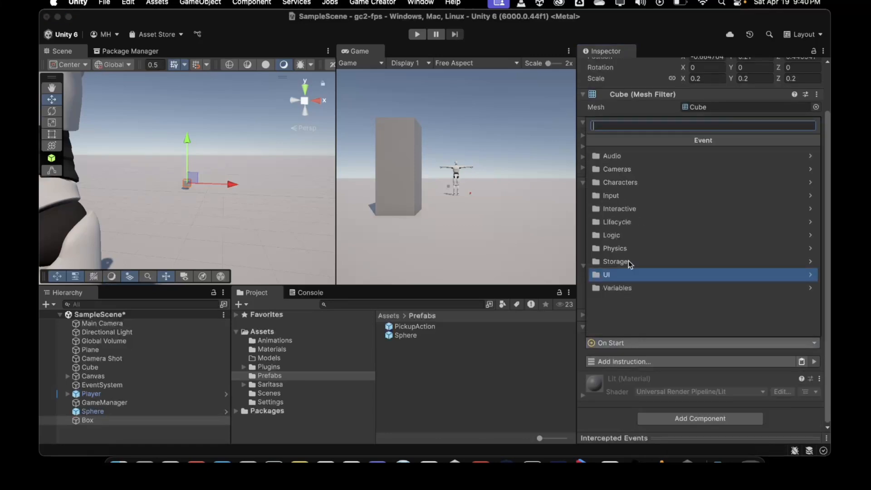
click(618, 208)
click(619, 183)
scroll(634, 325, down, 1)
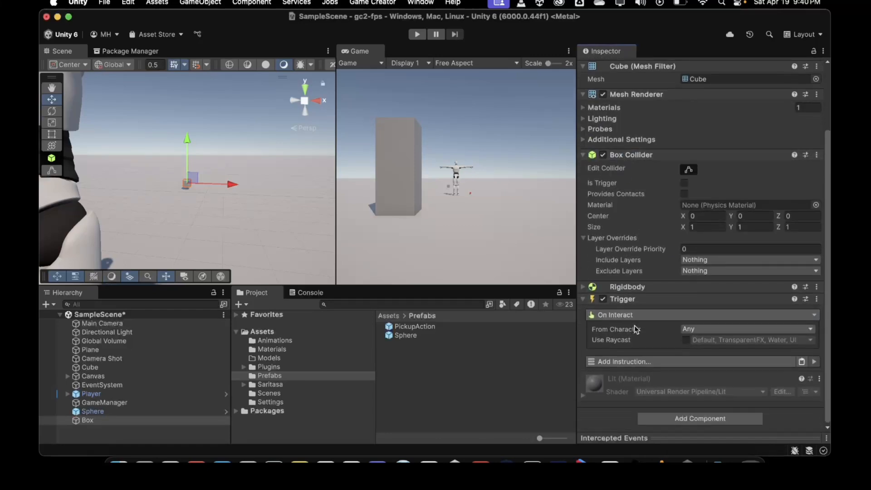
click(701, 330)
click(704, 356)
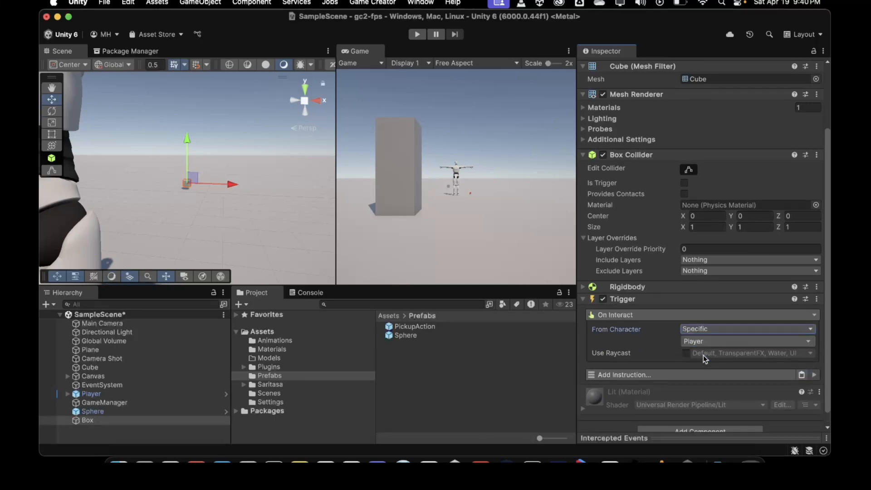
- Add a Check Conditions instruction to the Box's trigger with a negated Has Prop Attached condition for the Player's Right Hand
click(658, 362)
text(check)
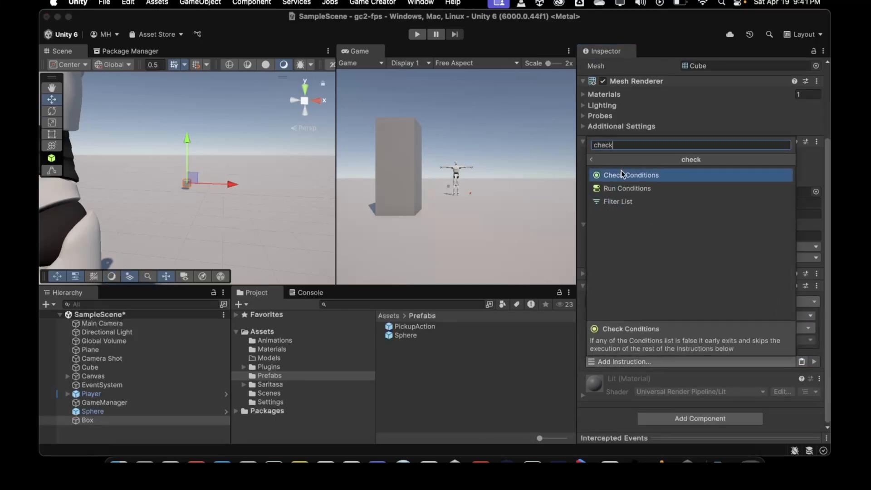
click(621, 175)
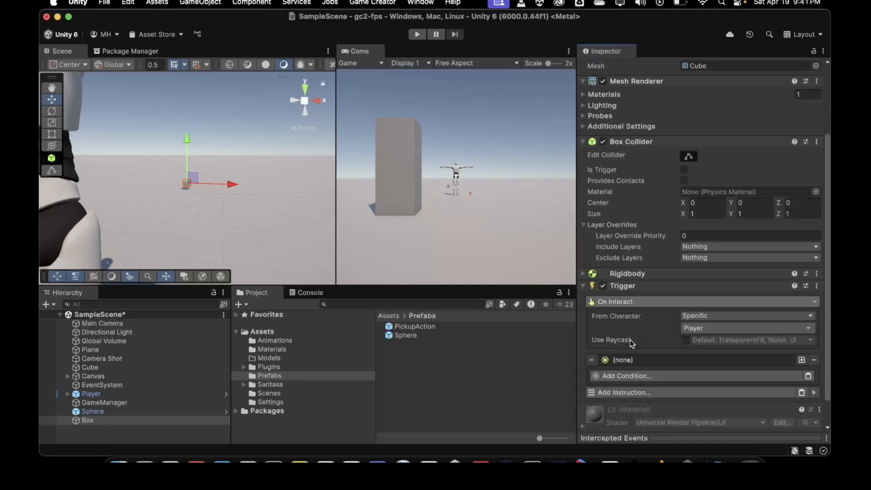
click(628, 346)
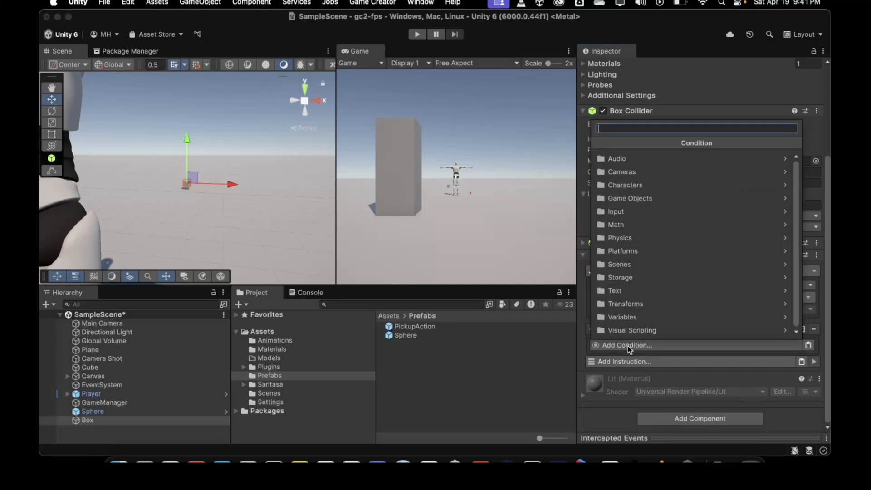
text(at)
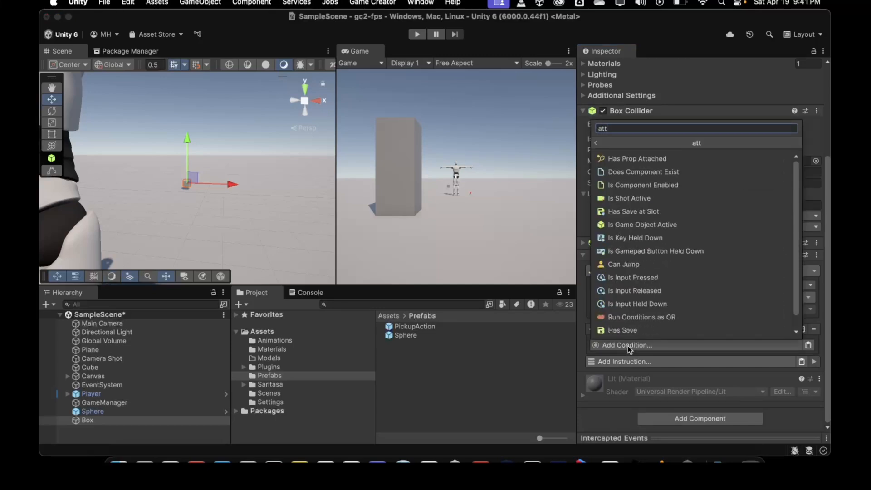
click(638, 159)
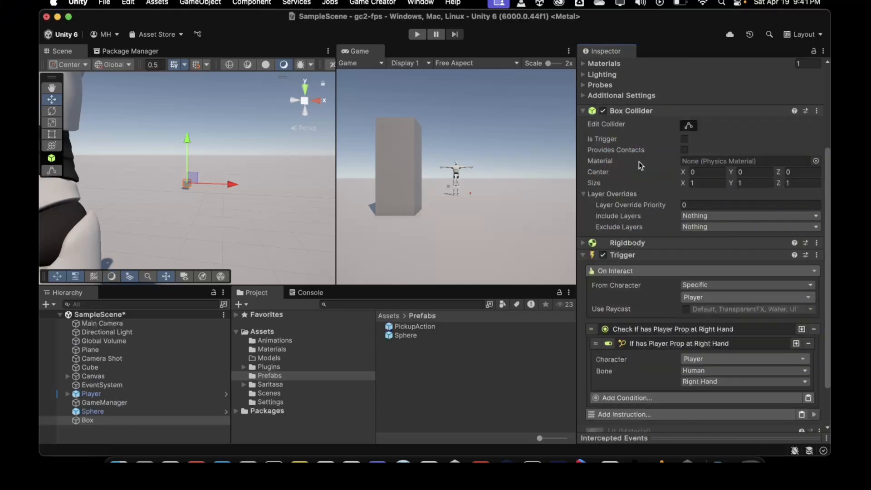
click(608, 290)
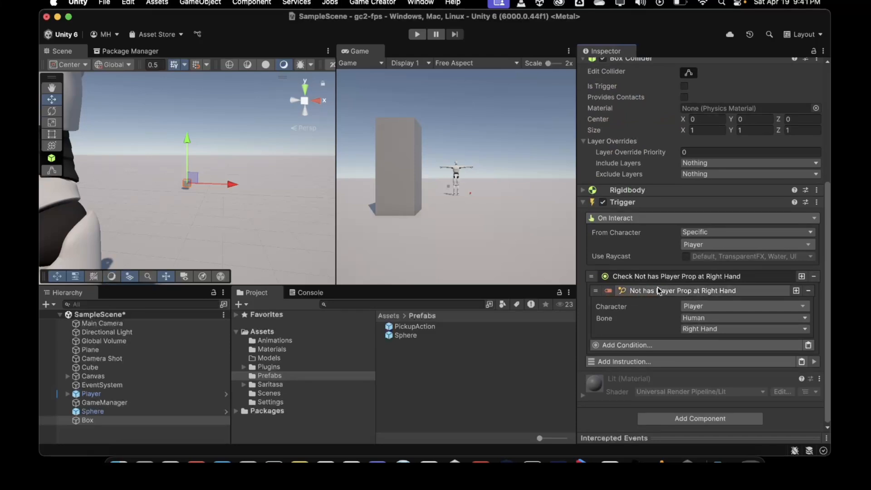
click(657, 289)
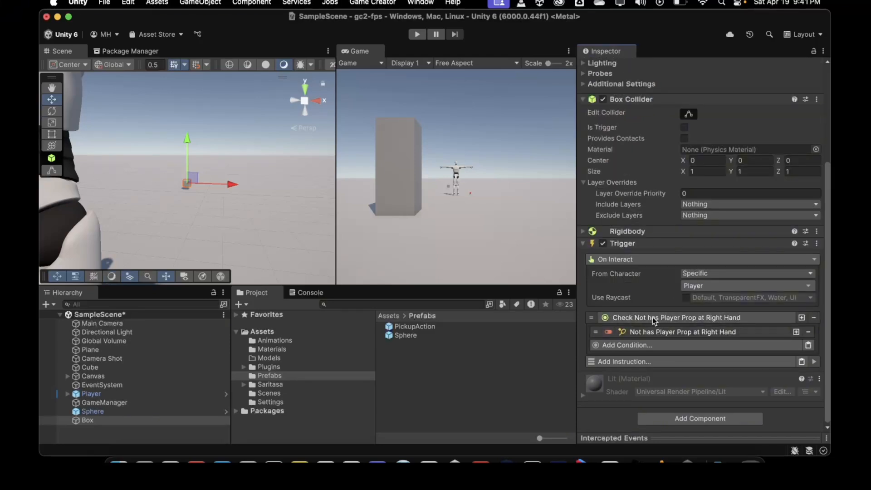
- Add a Run Actions instruction to the Box's trigger that runs the PickupAction prefab and waits to finish
click(647, 361)
text(run)
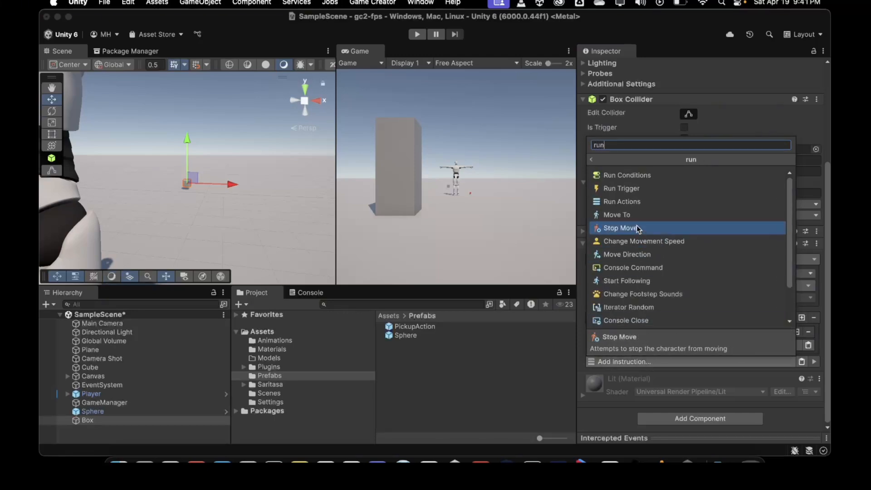
click(626, 202)
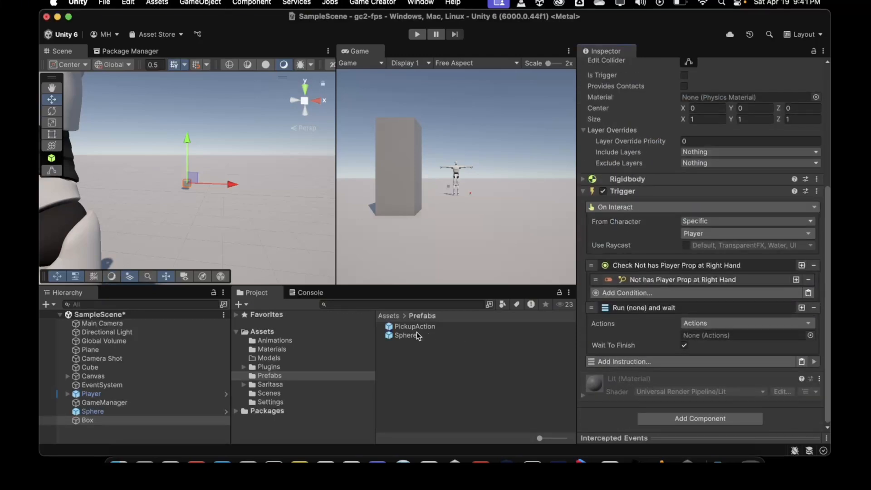
drag(415, 327, 721, 334)
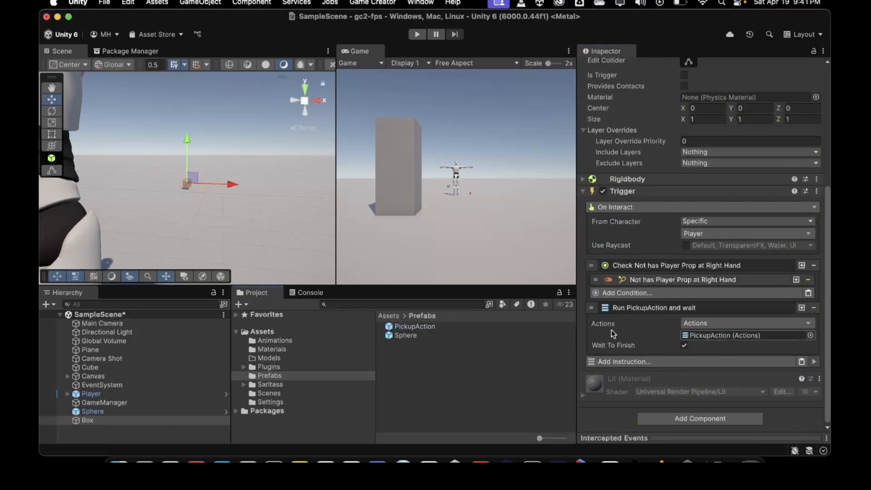
click(636, 265)
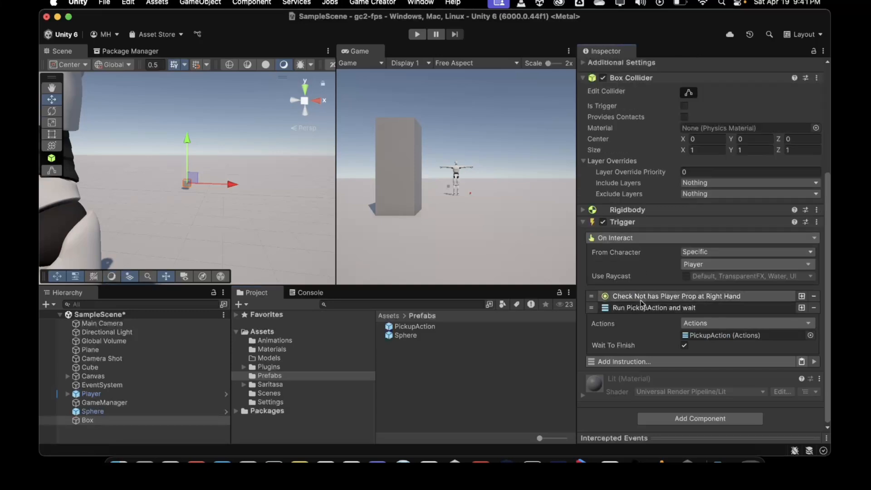
- Copy the Check Conditions instruction from the Sphere prefab's trigger into the PickupAction prefab as its first instruction
click(414, 327)
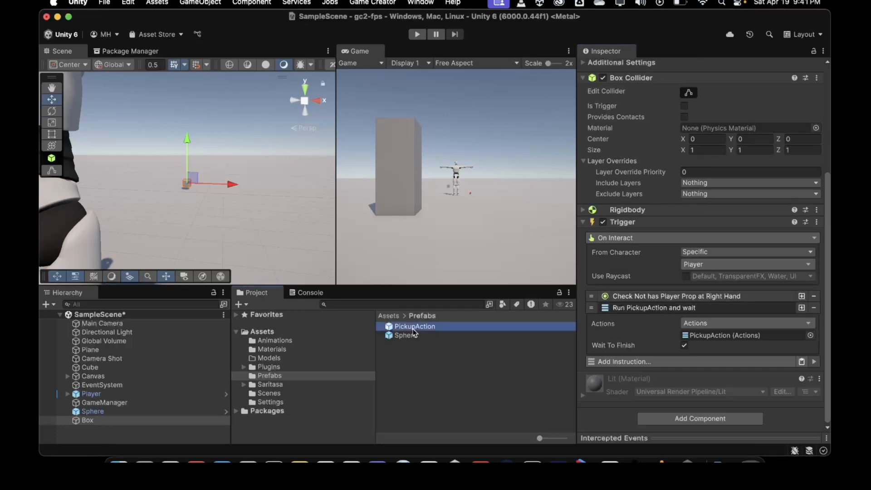
click(462, 335)
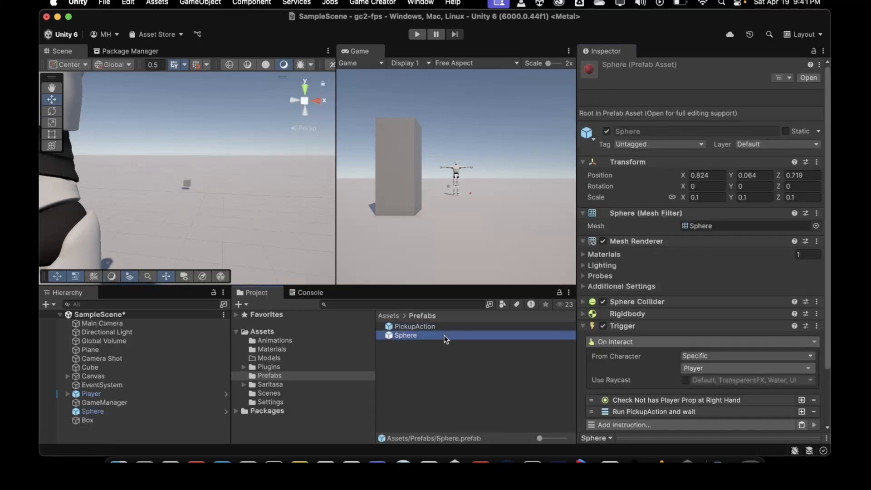
scroll(653, 356, down, 3)
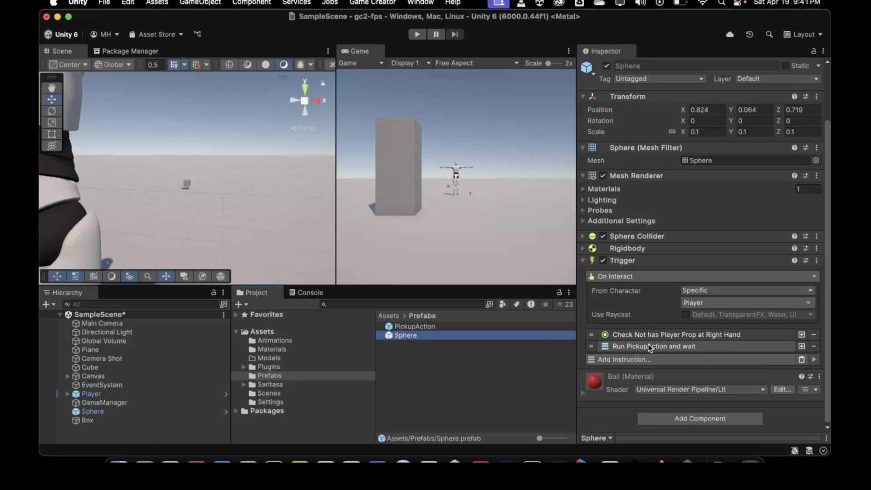
right_click(644, 334)
click(660, 328)
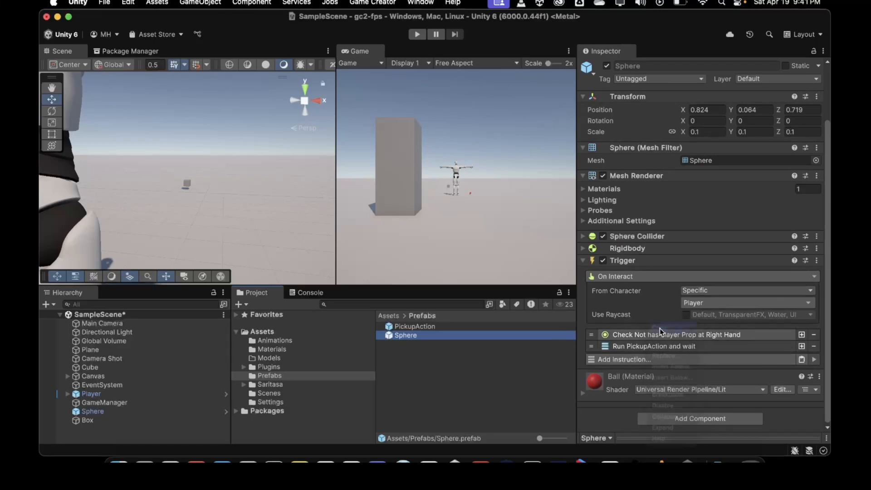
click(442, 326)
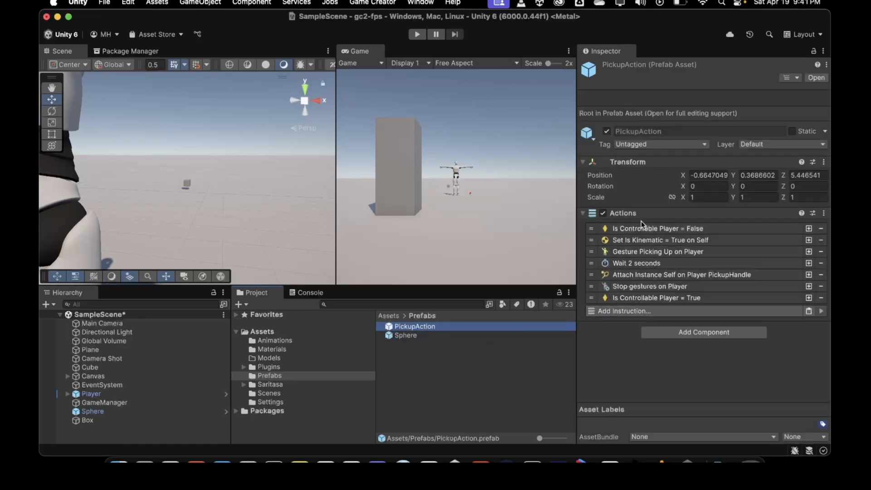
click(809, 311)
drag(591, 309, 587, 227)
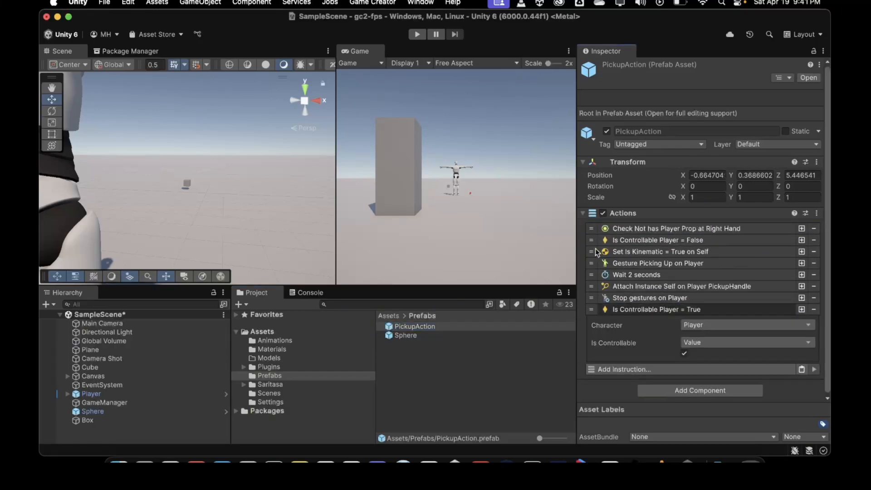
click(636, 301)
click(636, 298)
click(636, 304)
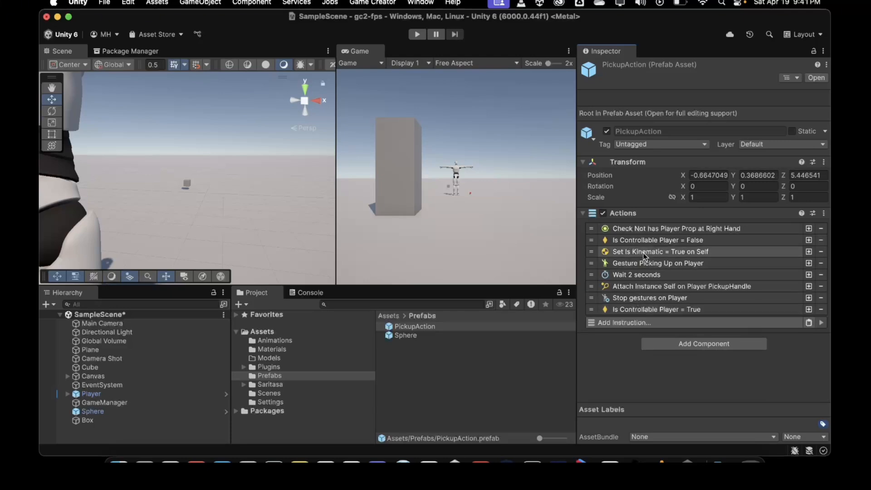
click(637, 226)
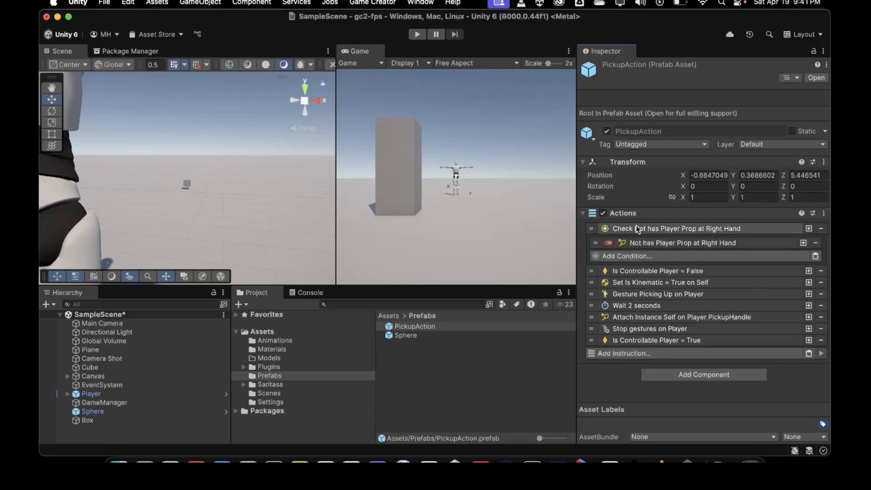
click(636, 225)
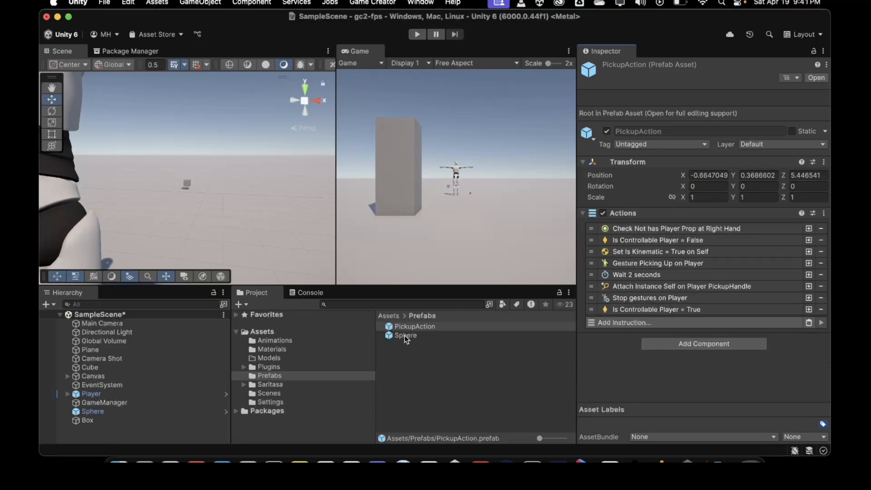
- Remove the Check Conditions instruction from the Box's trigger, leaving only the Run PickupAction instruction
click(116, 413)
click(116, 419)
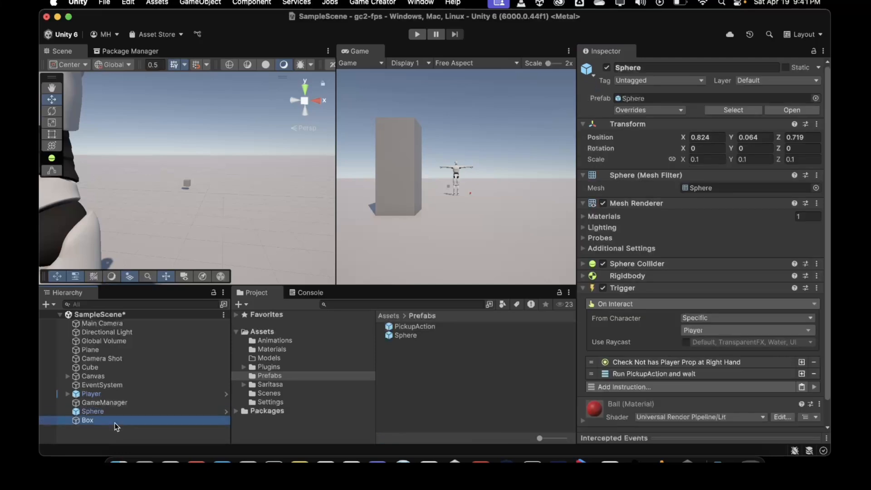
scroll(654, 342, down, 5)
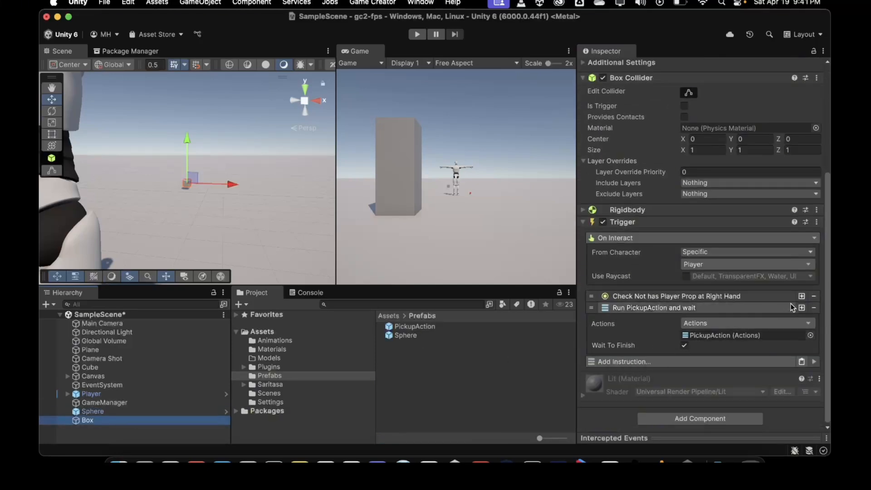
click(812, 296)
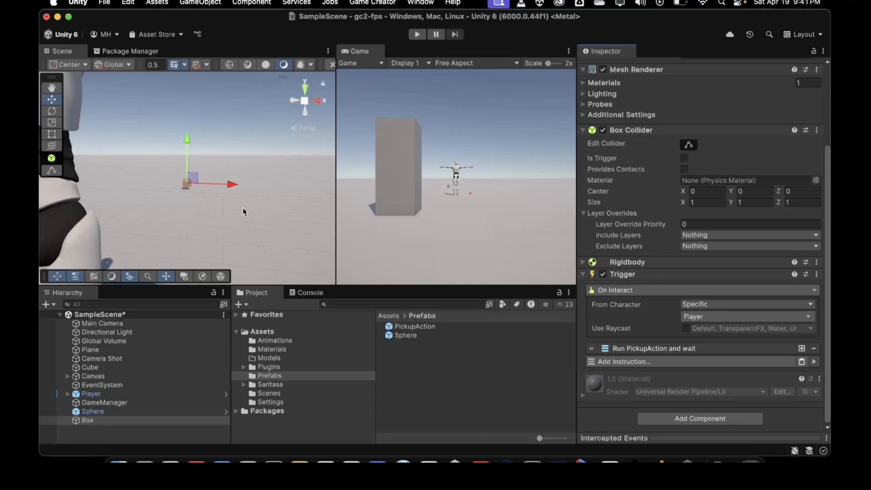
- Play-test the scene by walking the character to the Box, picking it up and carrying it around, and stop the game
click(417, 35)
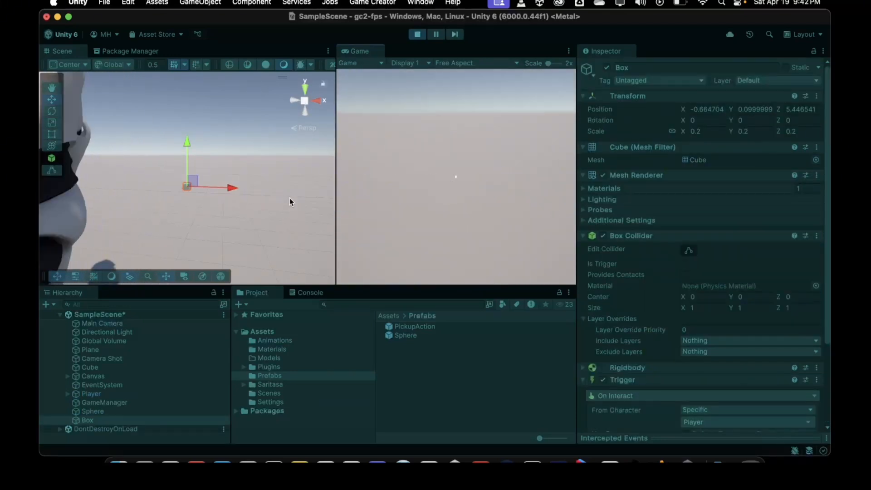
key(w)
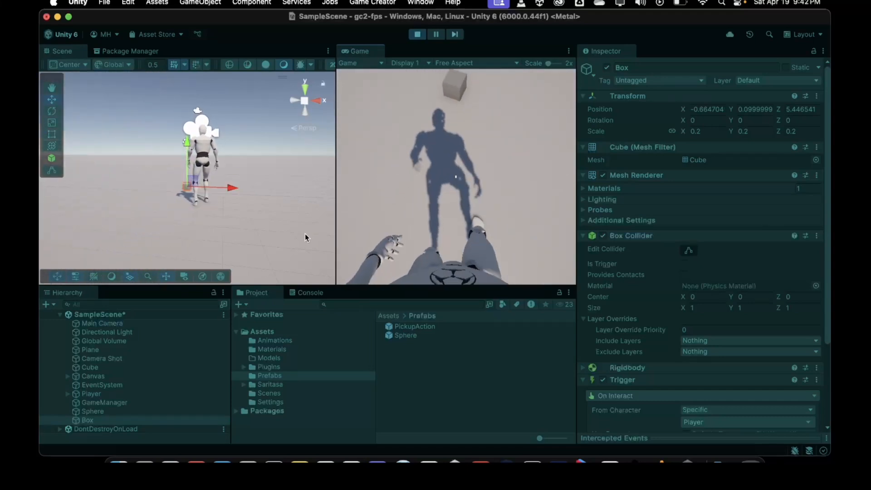
key(w)
key(e)
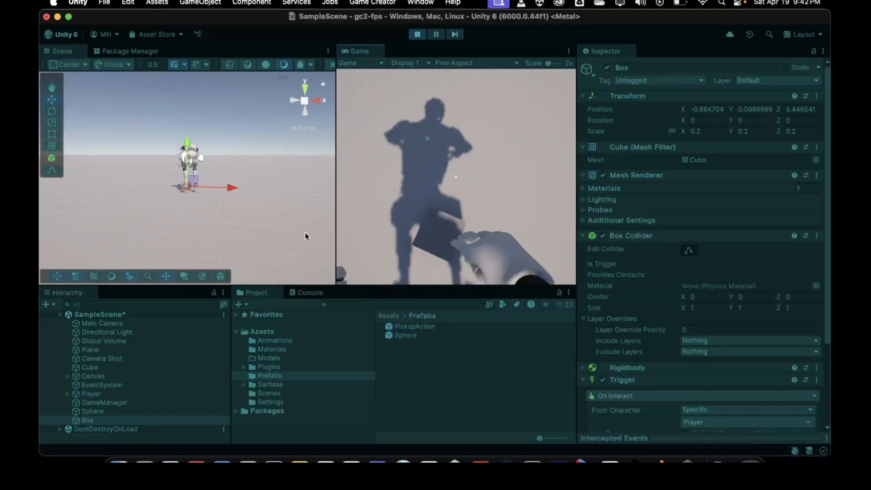
key(w)
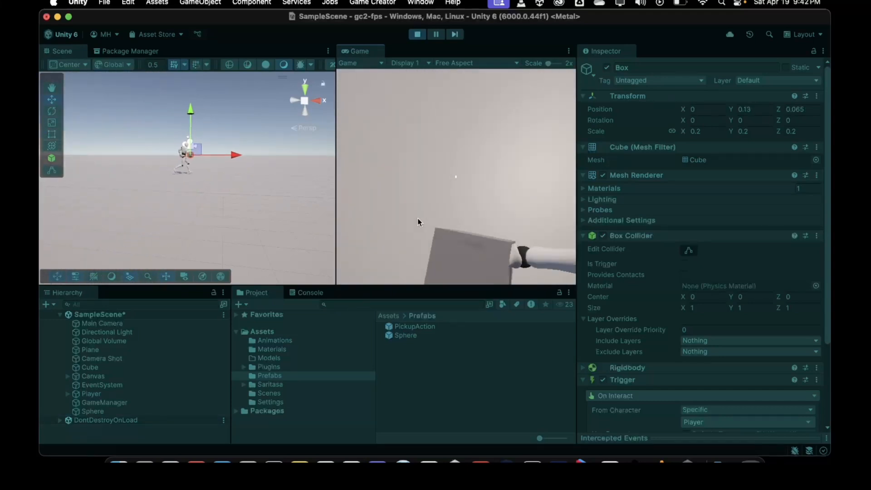
key(w)
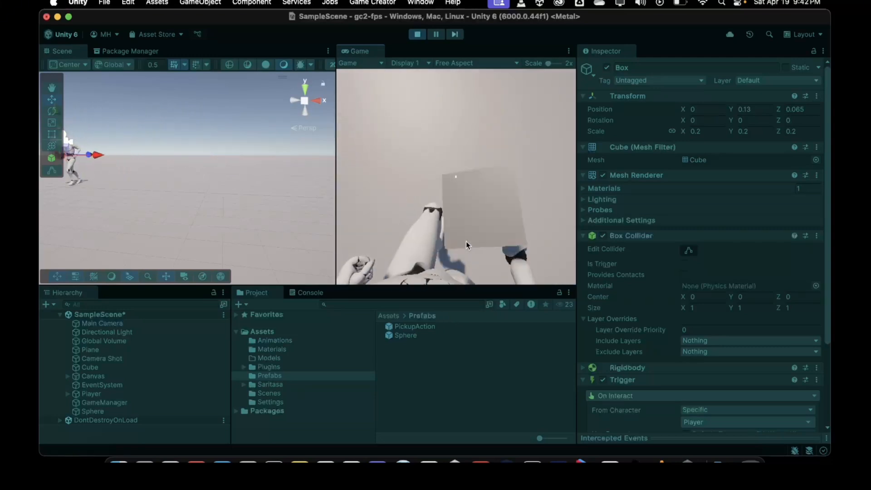
key(w)
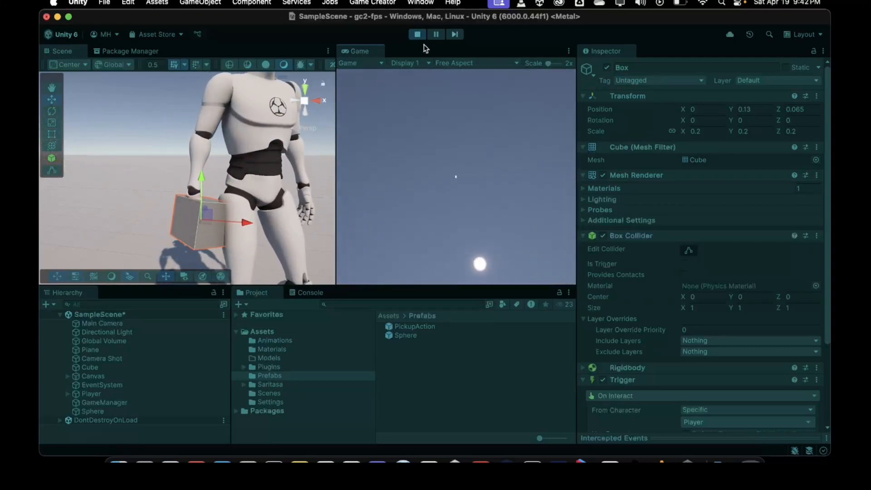
click(418, 34)
- Save the Box from the scene as a prefab in the Prefabs folder
click(401, 335)
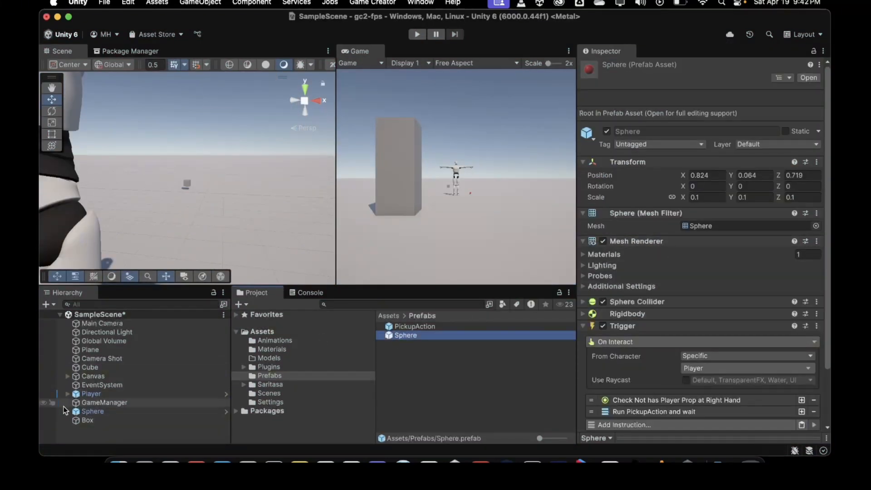
drag(87, 420, 408, 386)
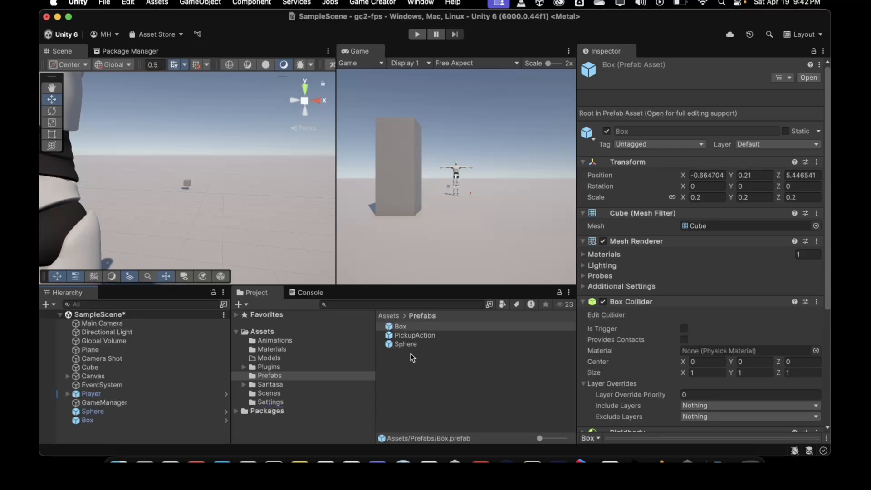
- Remove the Check Conditions instruction from the Sphere prefab's trigger and select the Sphere in the scene
click(409, 343)
scroll(647, 289, down, 3)
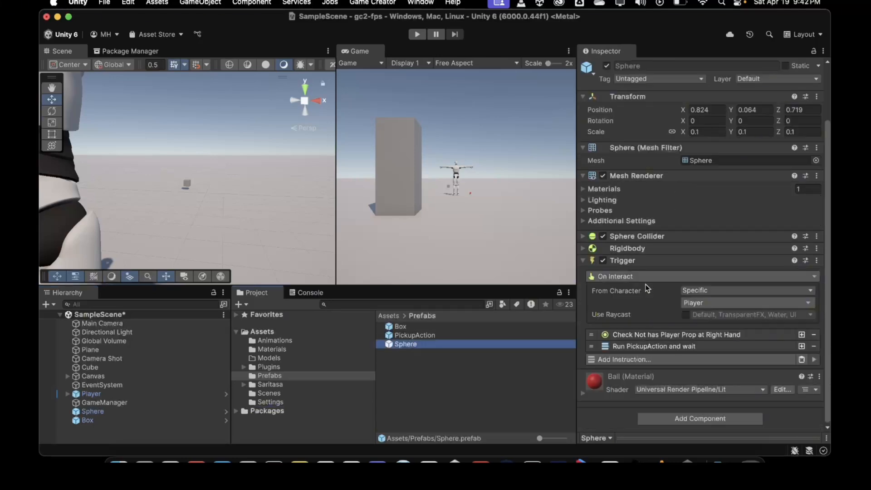
click(814, 334)
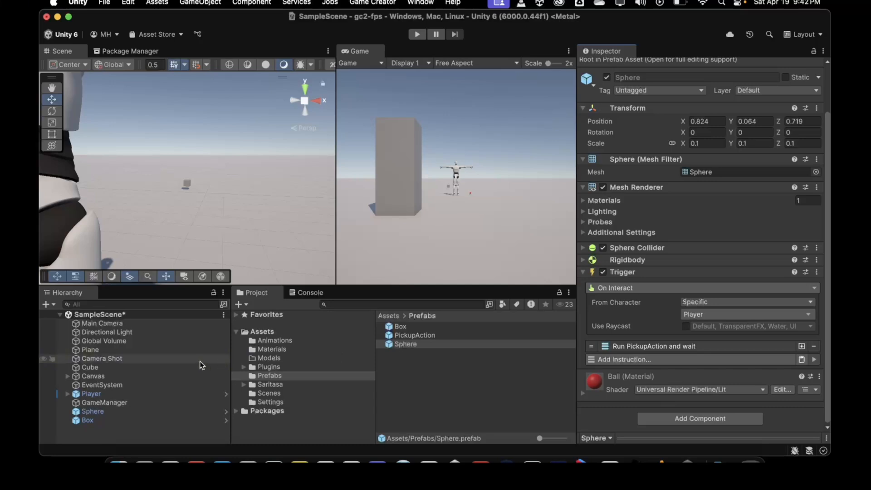
click(89, 411)
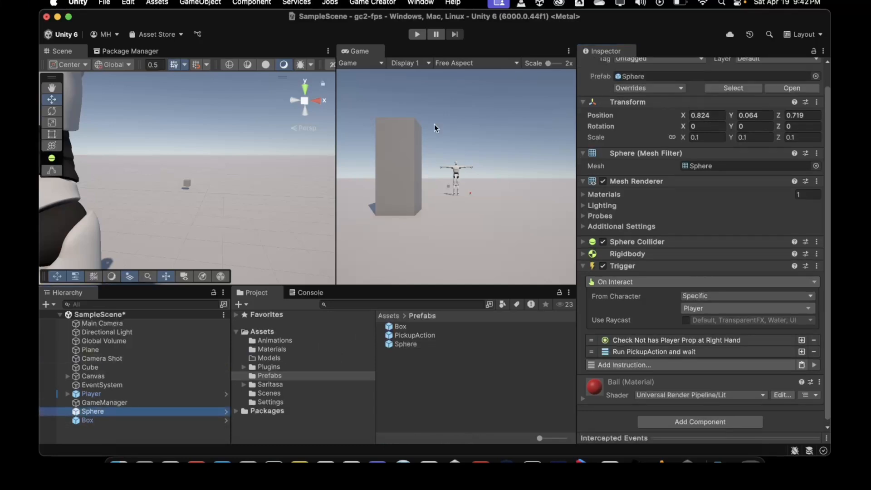
- Play-test the scene by walking the character to the red Sphere, picking it up and carrying it, and stop the game
click(417, 34)
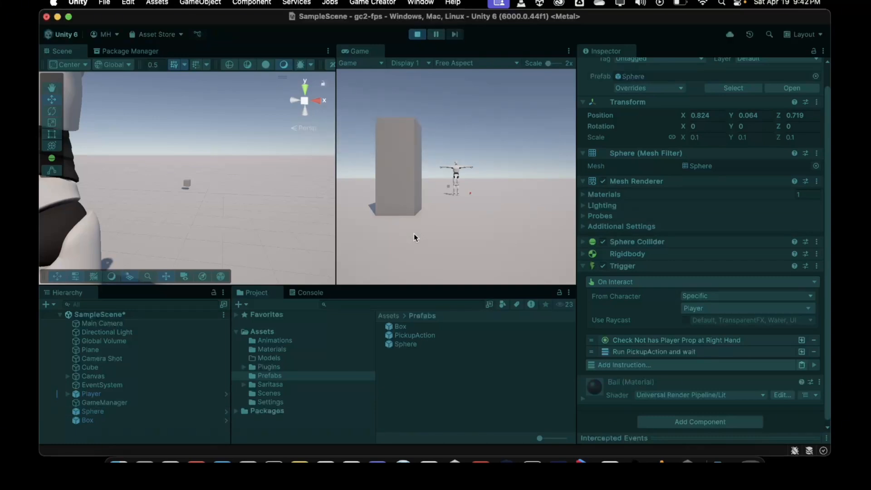
key(w)
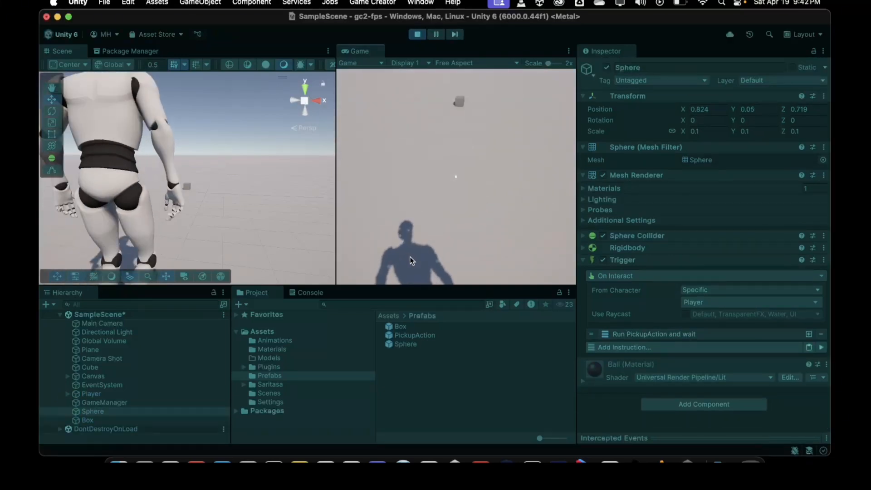
key(w)
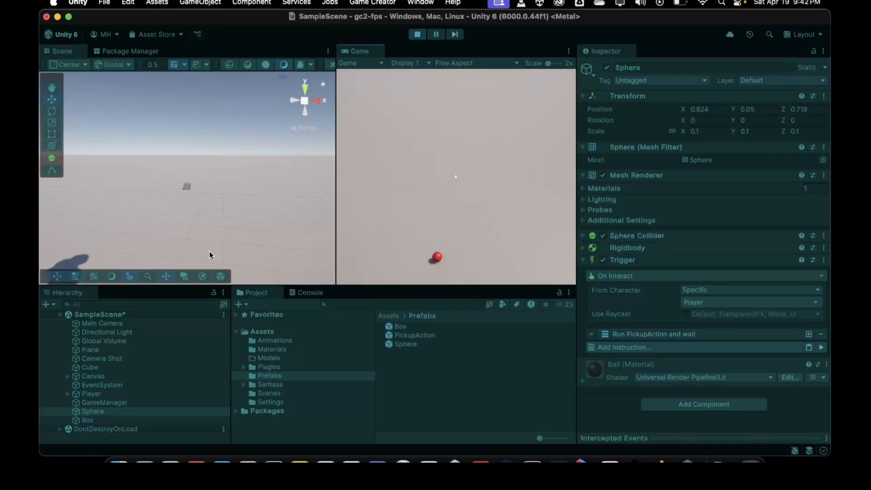
key(w)
key(e)
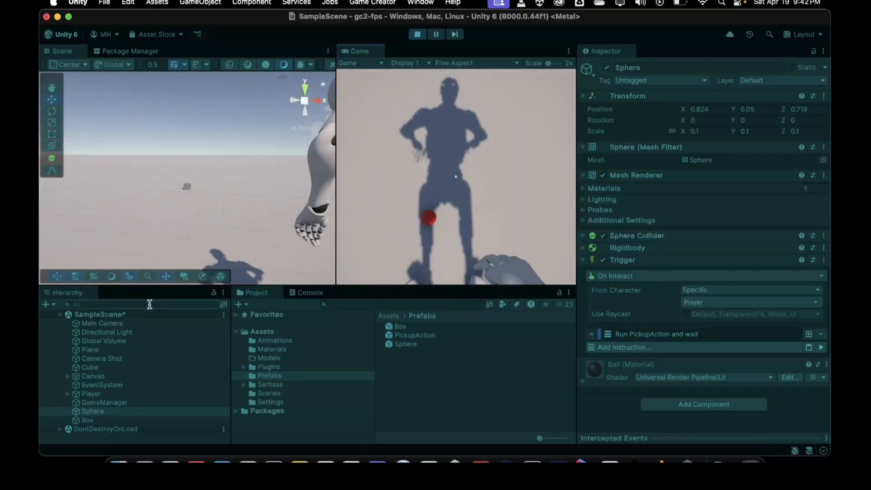
key(w)
key(w)
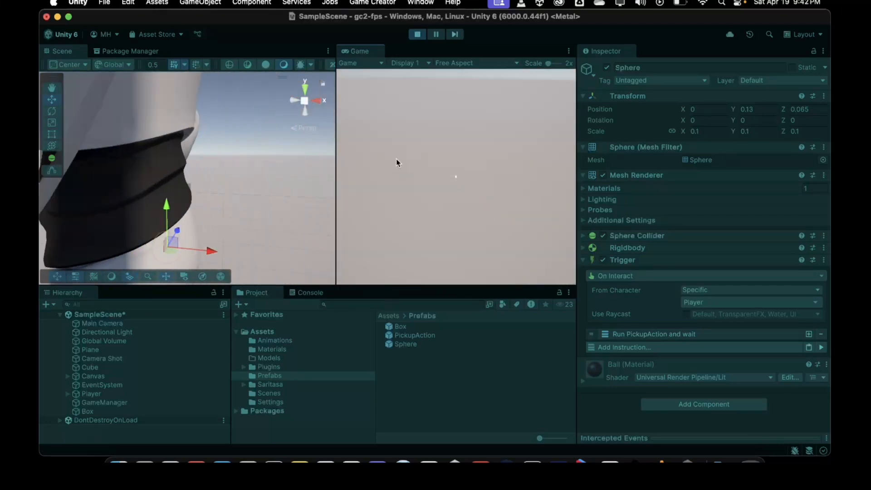
key(super+p)
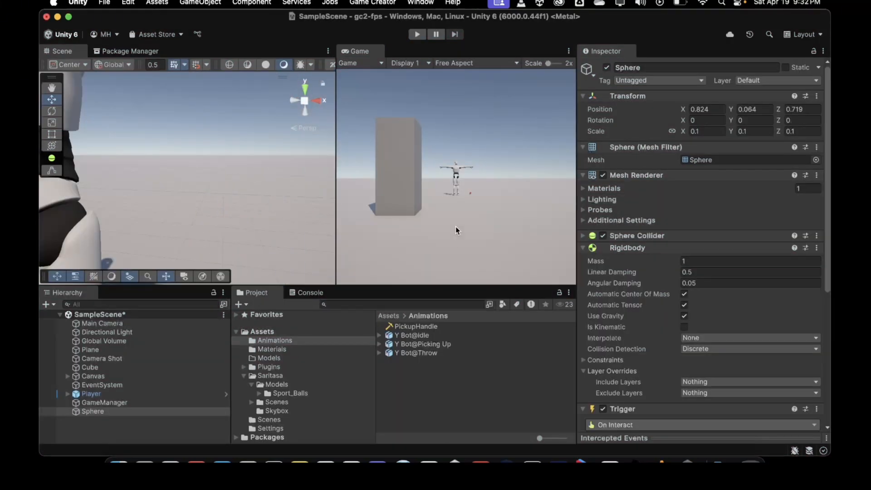